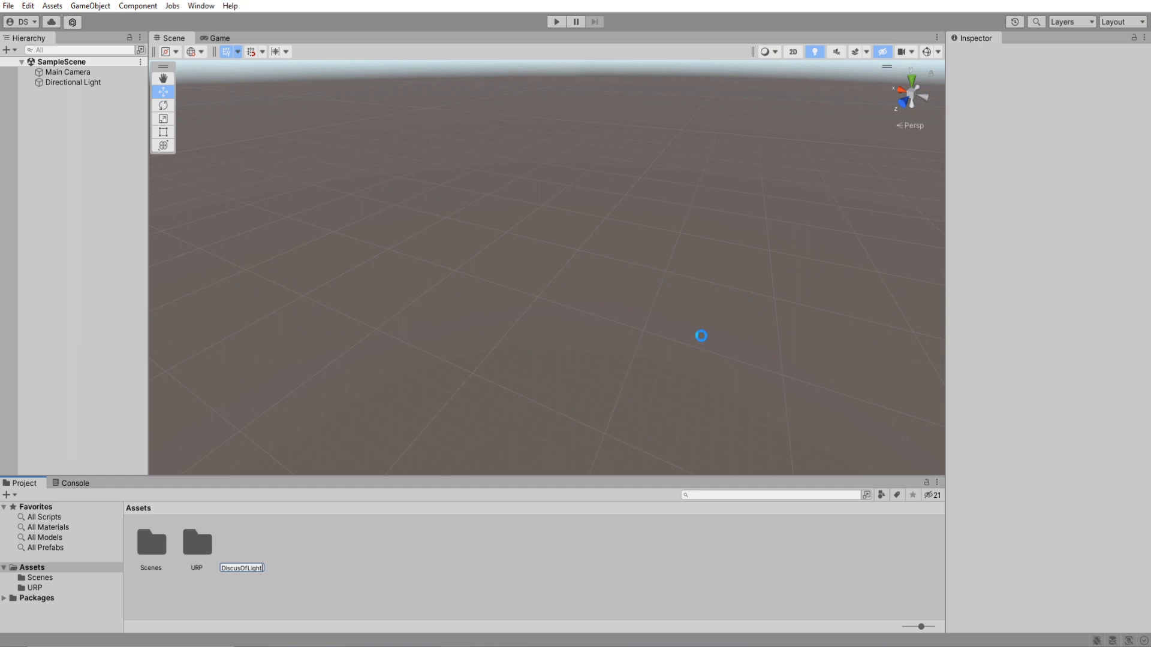
Open the DiscusOfLight shader graph in a maximized view and show its Blackboard, Graph Inspector and Main Preview.
{"action": "double_click", "coordinate": [247, 545]}
{"action": "right_click", "coordinate": [300, 38]}
{"action": "left_click", "coordinate": [327, 42]}
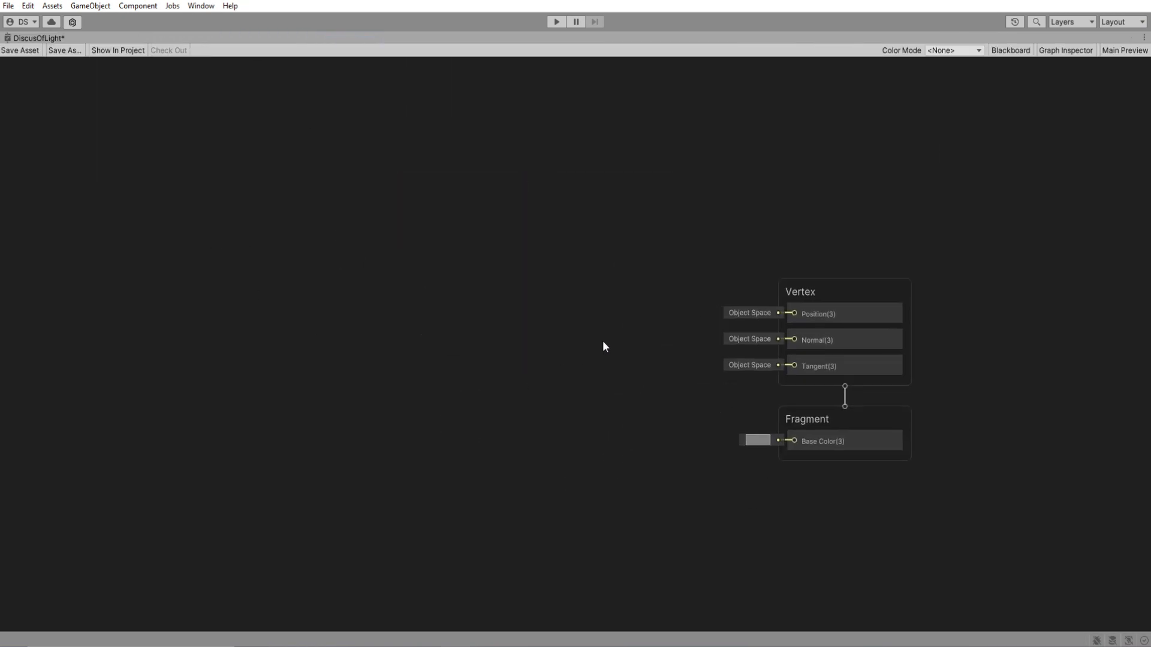
{"action": "left_click", "coordinate": [1019, 51]}
{"action": "left_click", "coordinate": [1066, 50]}
{"action": "left_click", "coordinate": [1124, 50]}
Enlarge the Main Preview and switch its preview mesh to a flat square surface.
{"action": "left_click_drag", "start_coordinate": [1084, 554], "coordinate": [1134, 610]}
{"action": "left_click_drag", "start_coordinate": [1077, 496], "coordinate": [1026, 440]}
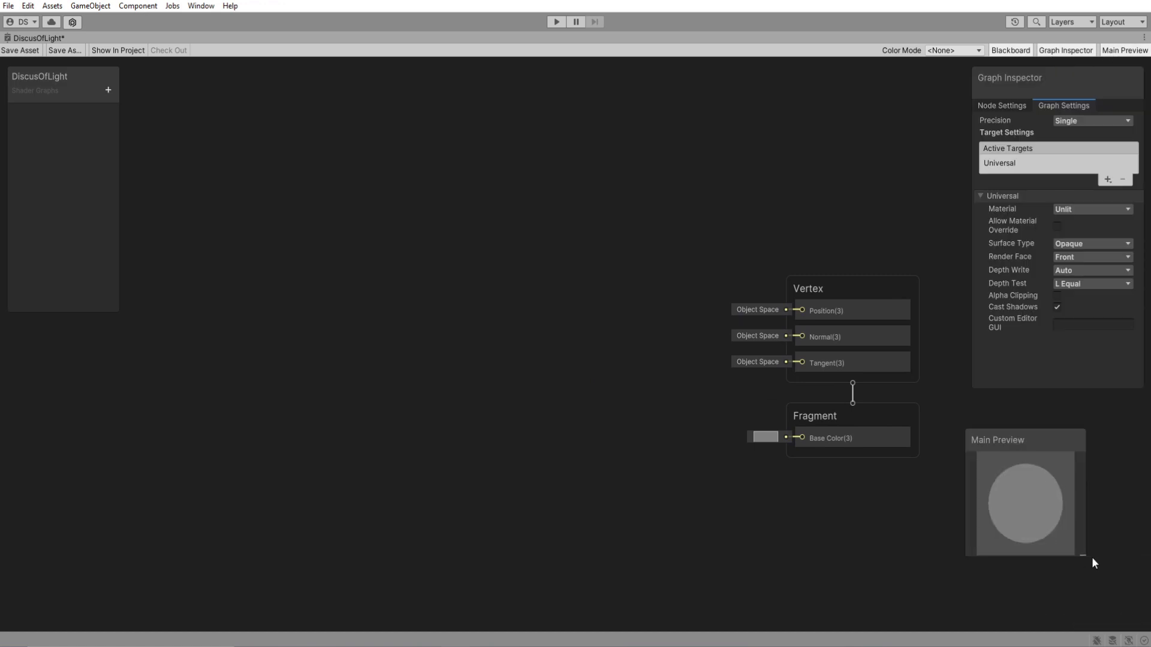
{"action": "right_click", "coordinate": [1034, 506]}
{"action": "left_click_drag", "start_coordinate": [1088, 557], "coordinate": [946, 509]}
{"action": "left_click", "coordinate": [1078, 570]}
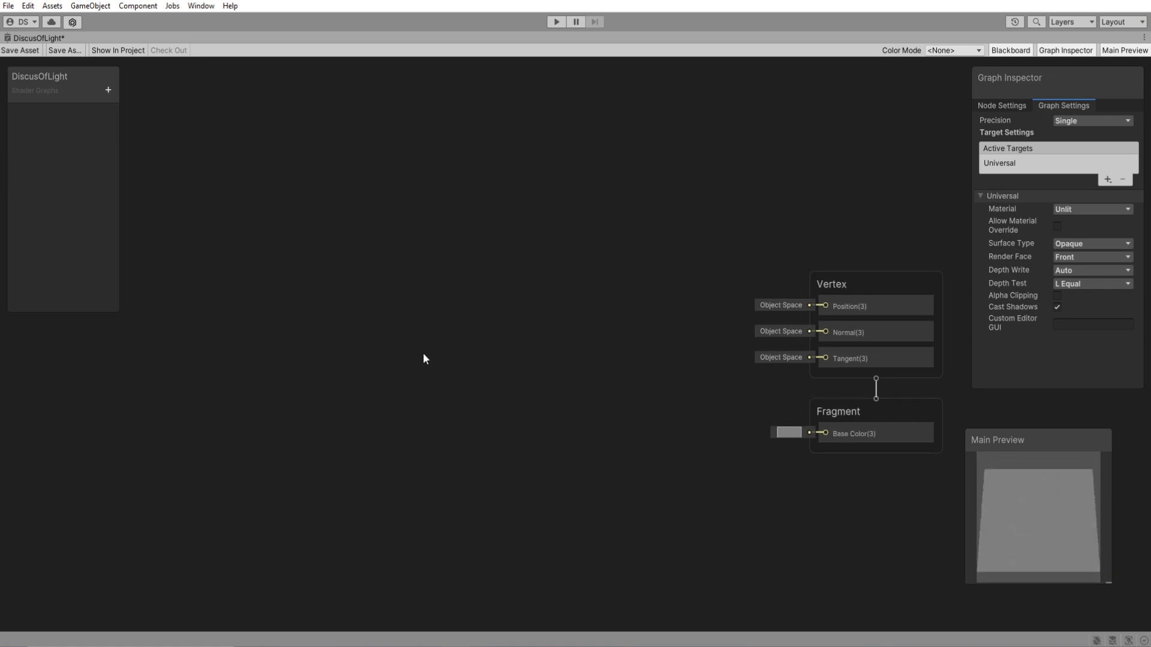
Add a Voronoi node and connect its Out to input A of a new Multiply node.
{"action": "key", "text": "space"}
{"action": "type", "text": "voronoi"}
{"action": "key", "text": "Return"}
{"action": "left_click_drag", "start_coordinate": [348, 357], "coordinate": [295, 213]}
{"action": "left_click_drag", "start_coordinate": [380, 241], "coordinate": [549, 267]}
{"action": "type", "text": "mul"}
{"action": "key", "text": "Return"}
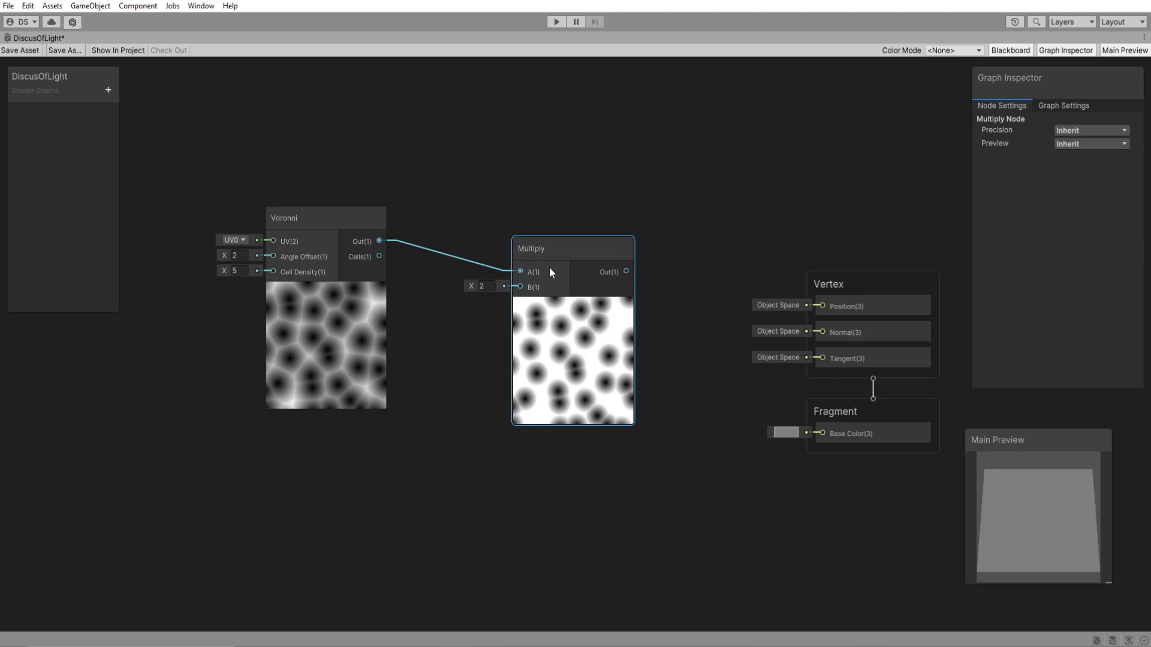
Add a Color property named MainColor to the graph.
{"action": "left_click", "coordinate": [108, 90]}
{"action": "left_click", "coordinate": [152, 175]}
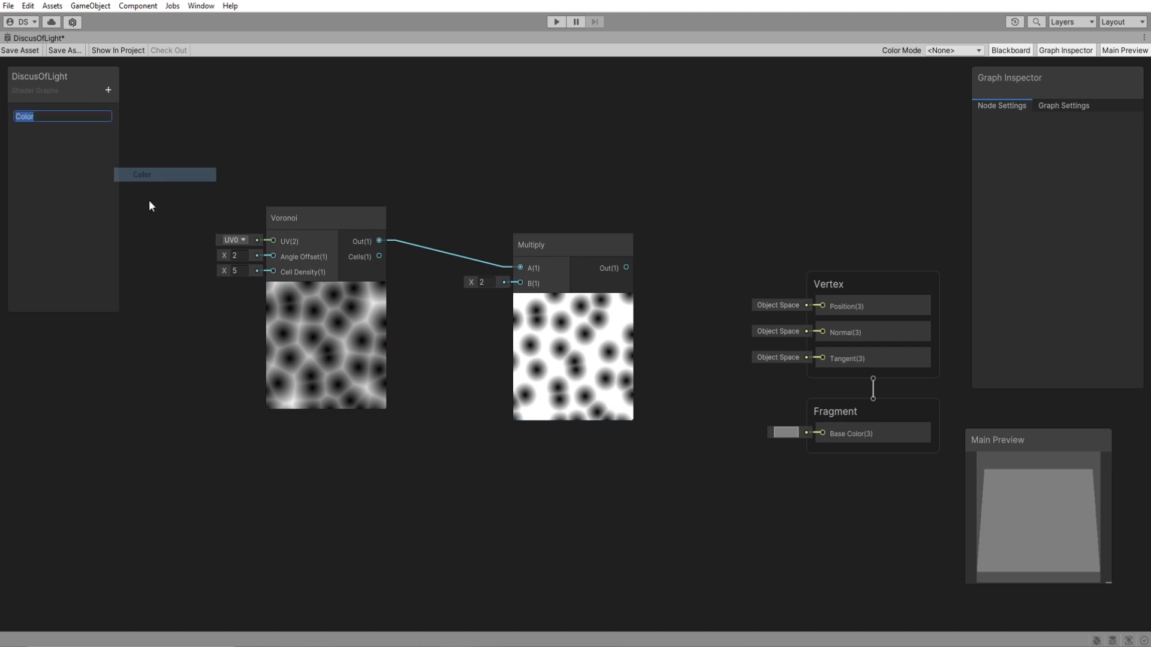
{"action": "type", "text": "MainColor"}
{"action": "key", "text": "Return"}
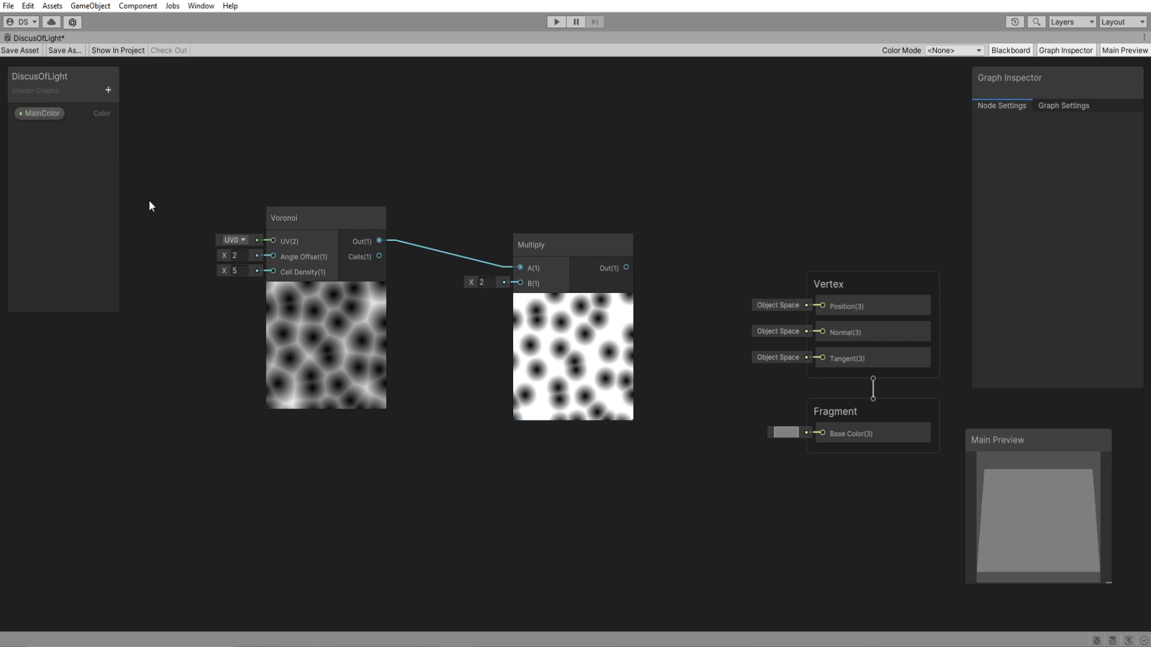
Set MainColor's mode to HDR and its default colour to yellow, RGB 246, 213, 43.
{"action": "left_click", "coordinate": [53, 113]}
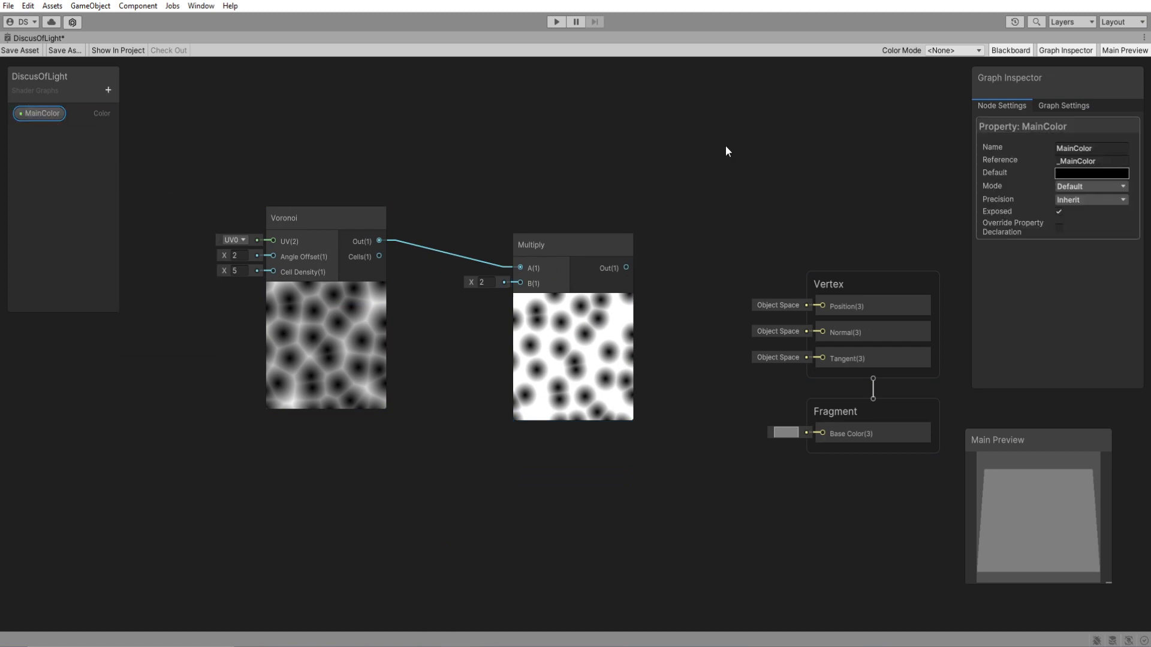
{"action": "left_click", "coordinate": [1087, 186]}
{"action": "left_click", "coordinate": [1088, 216]}
{"action": "left_click", "coordinate": [1094, 175]}
{"action": "mouse_move", "coordinate": [1090, 239]}
{"action": "left_mouse_down"}
{"action": "mouse_move", "coordinate": [1096, 278]}
{"action": "mouse_move", "coordinate": [1098, 244]}
{"action": "left_mouse_up"}
{"action": "left_click", "coordinate": [1115, 228]}
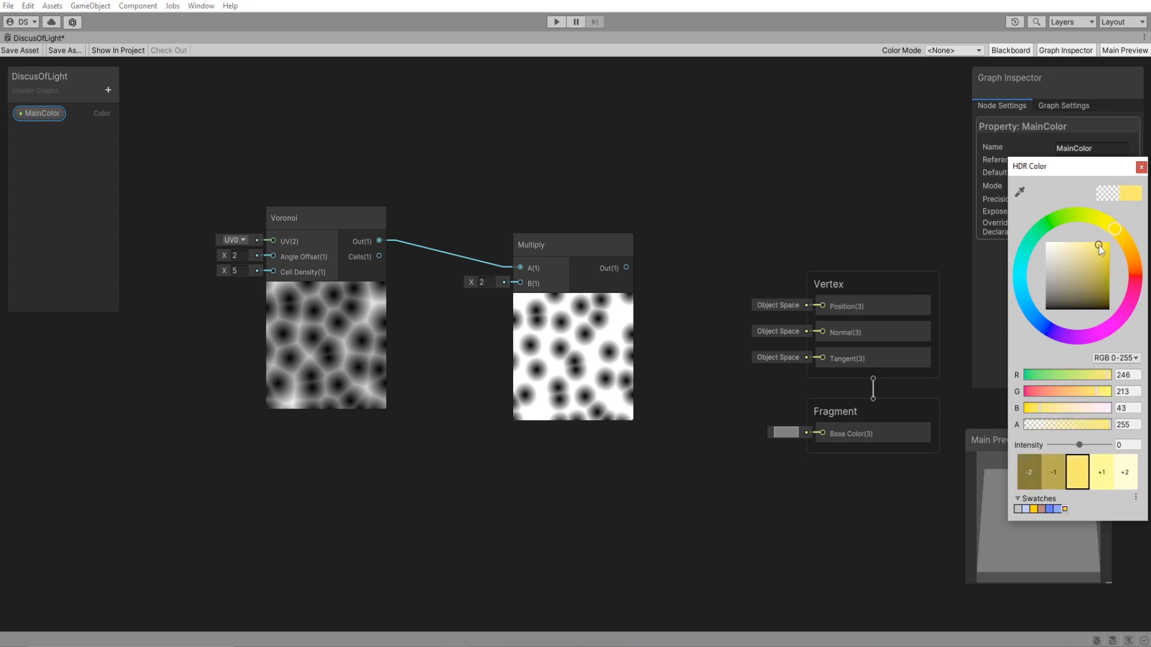
{"action": "left_click", "coordinate": [1141, 168]}
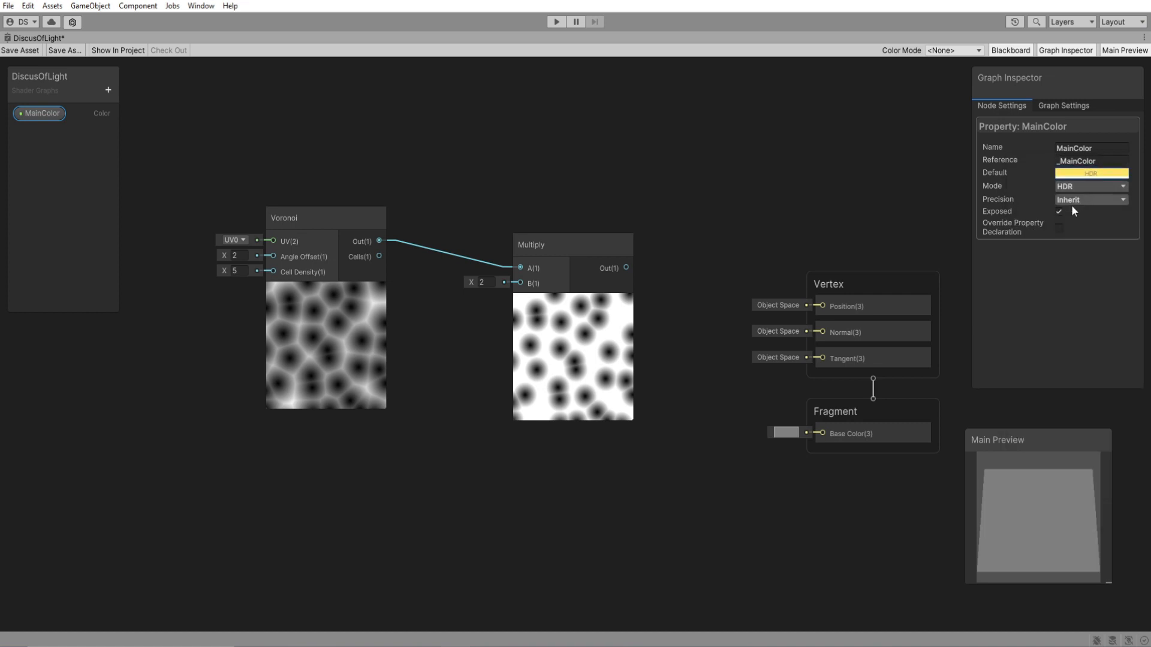
Connect MainColor to the Multiply node's B input and the Multiply output to the Fragment's Base Color.
{"action": "left_click_drag", "start_coordinate": [39, 113], "coordinate": [520, 283]}
{"action": "left_click_drag", "start_coordinate": [487, 346], "coordinate": [477, 317]}
{"action": "left_click_drag", "start_coordinate": [626, 267], "coordinate": [820, 433]}
{"action": "left_click_drag", "start_coordinate": [616, 159], "coordinate": [541, 444]}
{"action": "left_click", "coordinate": [876, 490]}
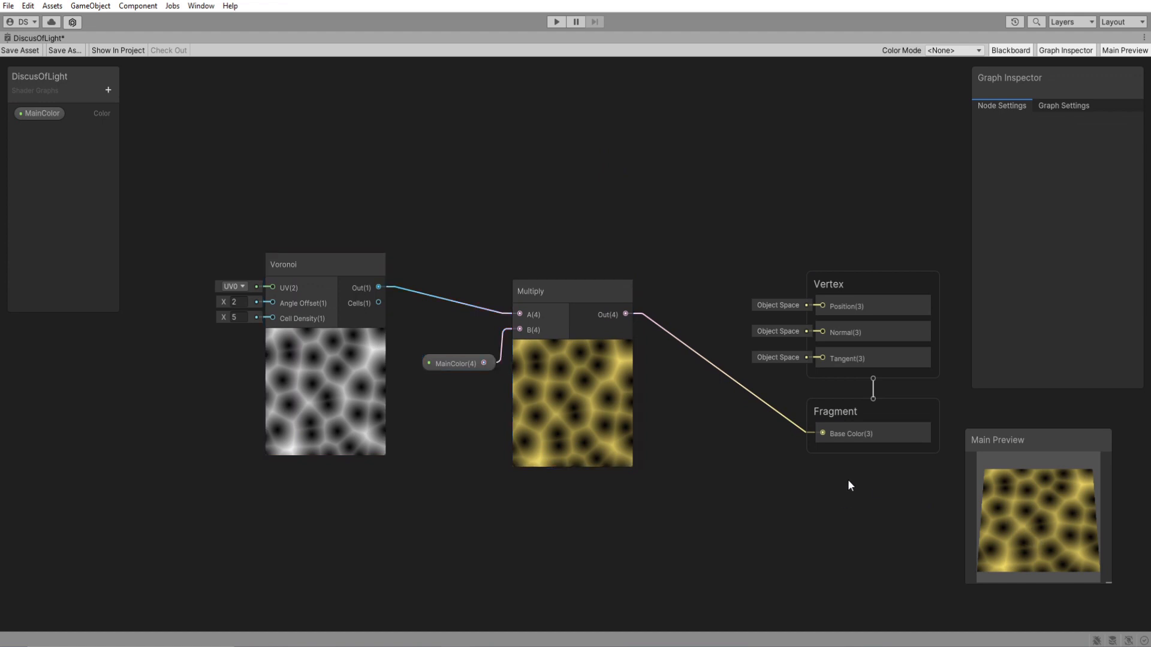
{"action": "key", "text": "a"}
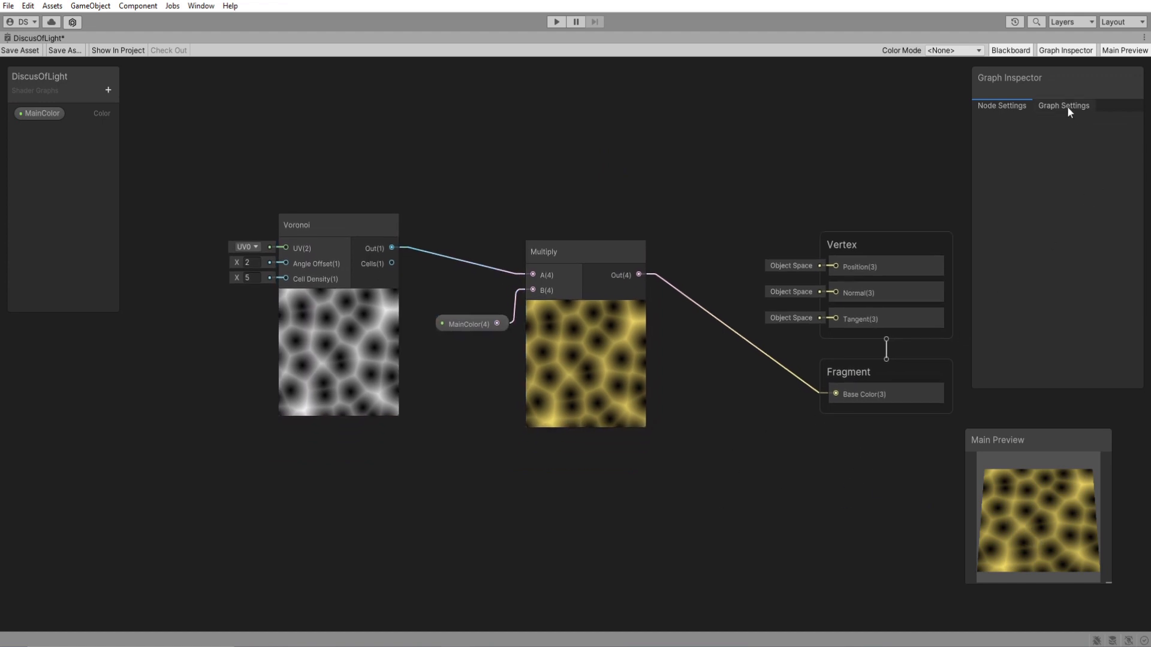
Add a Twirl node before the Voronoi node and connect its Out to the Voronoi UV input.
{"action": "middle_click_drag", "start_coordinate": [438, 430], "coordinate": [786, 425]}
{"action": "key", "text": "space"}
{"action": "type", "text": "twir"}
{"action": "key", "text": "Return"}
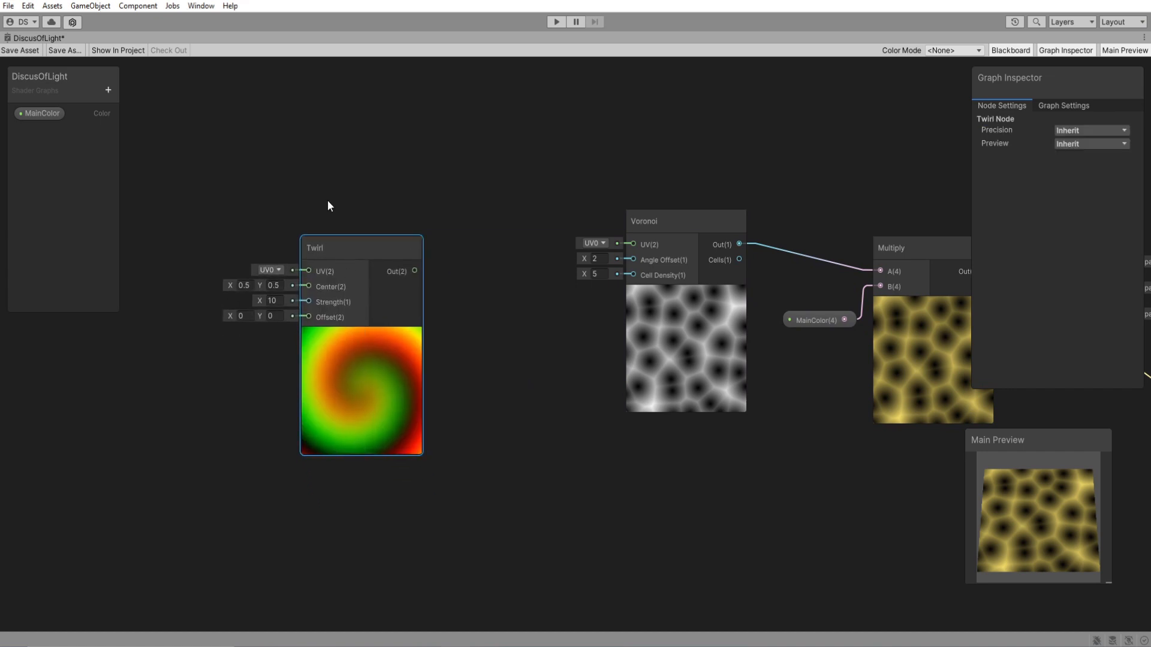
{"action": "left_click_drag", "start_coordinate": [414, 271], "coordinate": [633, 244]}
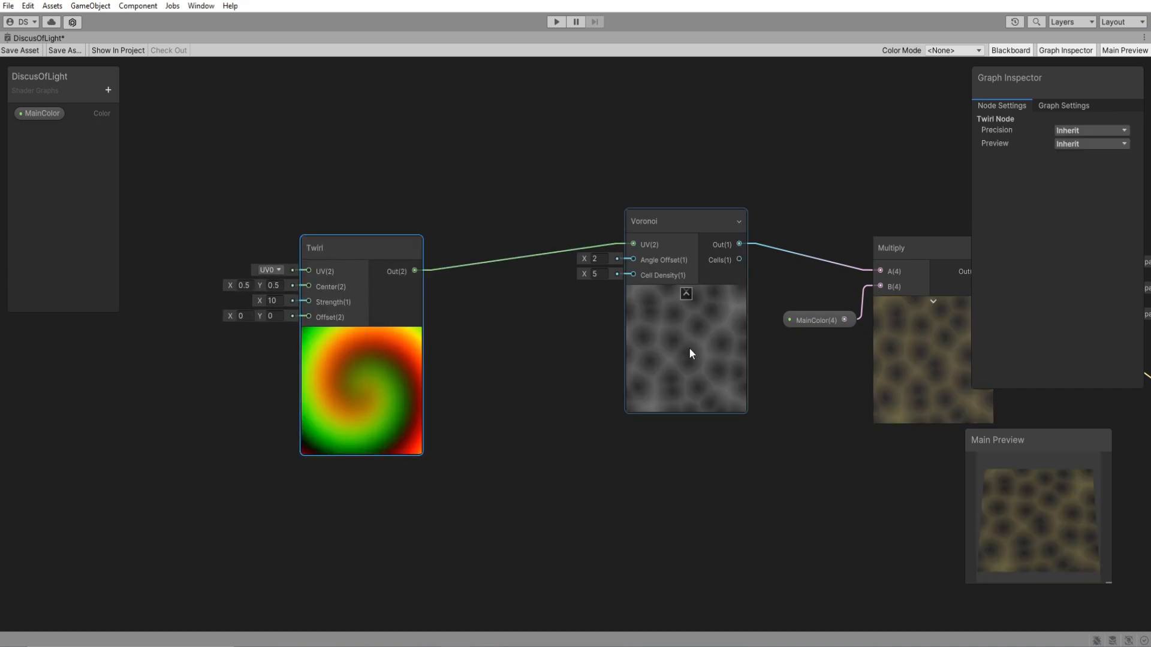
{"action": "left_click_drag", "start_coordinate": [361, 239], "coordinate": [391, 224]}
Add a Rotate node, connect its Out to the Twirl UV input and set its Rotation to 0.
{"action": "left_click", "coordinate": [228, 381]}
{"action": "middle_click_drag", "start_coordinate": [228, 382], "coordinate": [477, 383]}
{"action": "key", "text": "space"}
{"action": "type", "text": "rotate"}
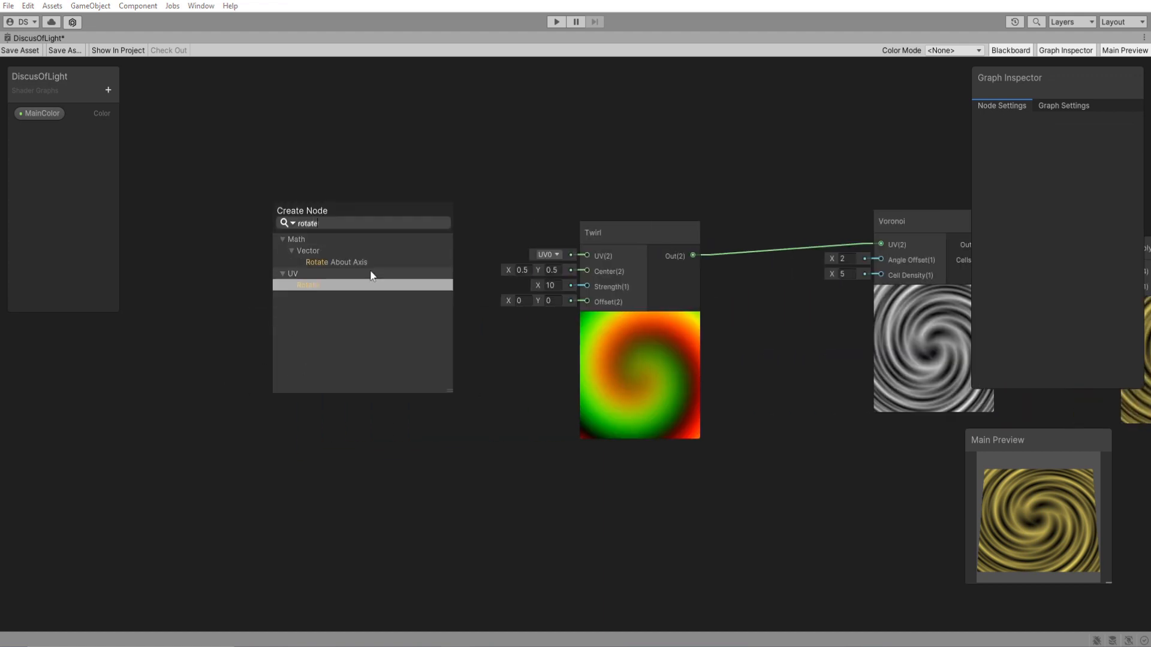
{"action": "left_click", "coordinate": [372, 274]}
{"action": "left_click_drag", "start_coordinate": [342, 336], "coordinate": [587, 256]}
{"action": "middle_click_drag", "start_coordinate": [522, 349], "coordinate": [413, 368]}
{"action": "mouse_move", "coordinate": [143, 304]}
{"action": "left_mouse_down"}
{"action": "mouse_move", "coordinate": [318, 306]}
{"action": "mouse_move", "coordinate": [154, 310]}
{"action": "left_mouse_up"}
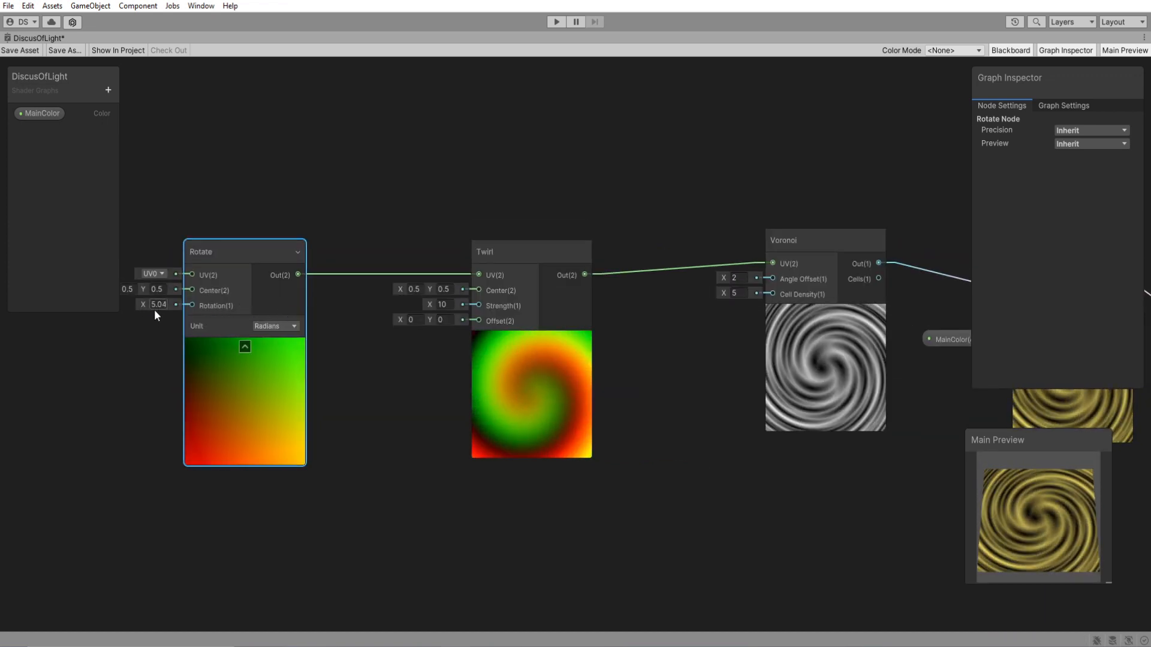
{"action": "type", "text": "0"}
Add a Time node before the Rotate node and connect its Time output to input A of a new Multiply node.
{"action": "middle_click_drag", "start_coordinate": [156, 417], "coordinate": [704, 420]}
{"action": "left_click", "coordinate": [360, 351]}
{"action": "key", "text": "space"}
{"action": "type", "text": "time"}
{"action": "key", "text": "Return"}
{"action": "left_click_drag", "start_coordinate": [375, 375], "coordinate": [463, 346]}
{"action": "type", "text": "m"}
{"action": "key", "text": "Return"}
Add a Float property named Rotationspeed to the graph.
{"action": "left_click", "coordinate": [108, 90]}
{"action": "left_click", "coordinate": [133, 114]}
{"action": "type", "text": "Rota"}
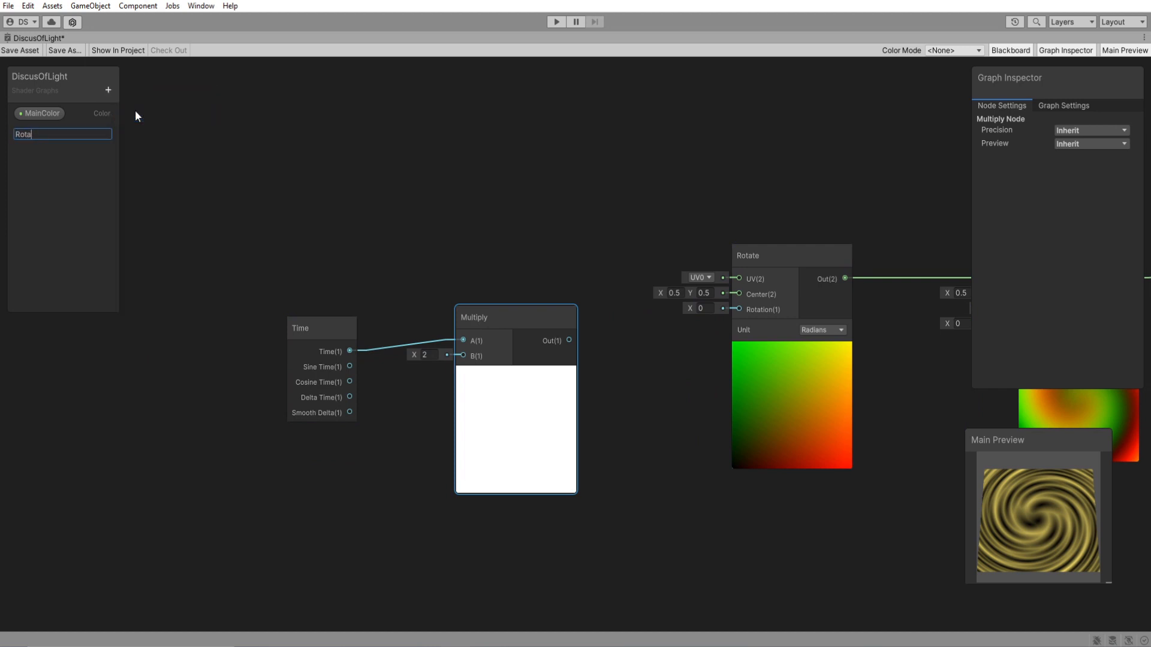
{"action": "type", "text": "tionspeed"}
{"action": "key", "text": "Return"}
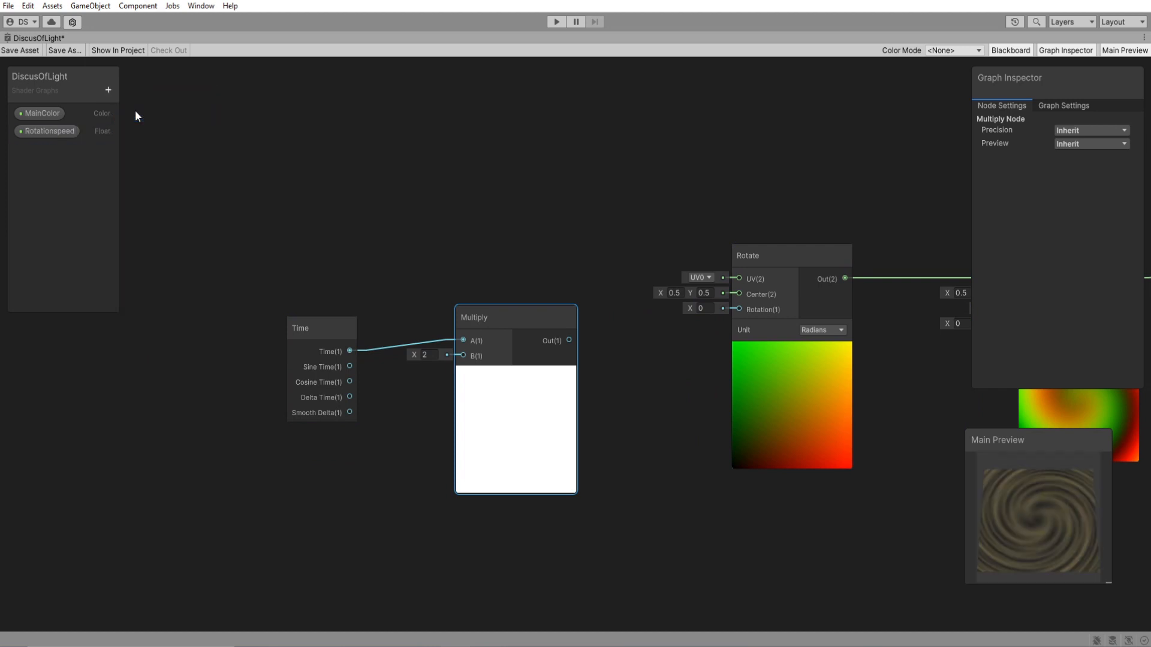
Rename the new Float property as RotationSpeed, with a capital S.
{"action": "left_click", "coordinate": [59, 135]}
{"action": "double_click", "coordinate": [57, 134]}
{"action": "type", "text": "Rota"}
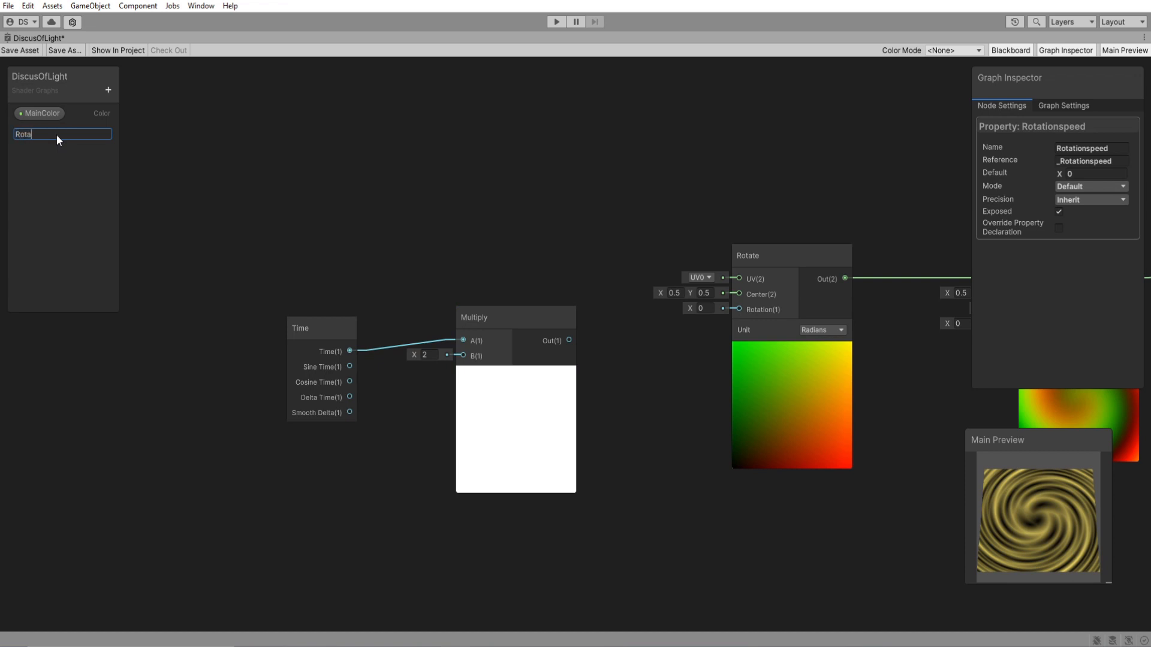
{"action": "type", "text": "tionSpeed"}
{"action": "key", "text": "Return"}
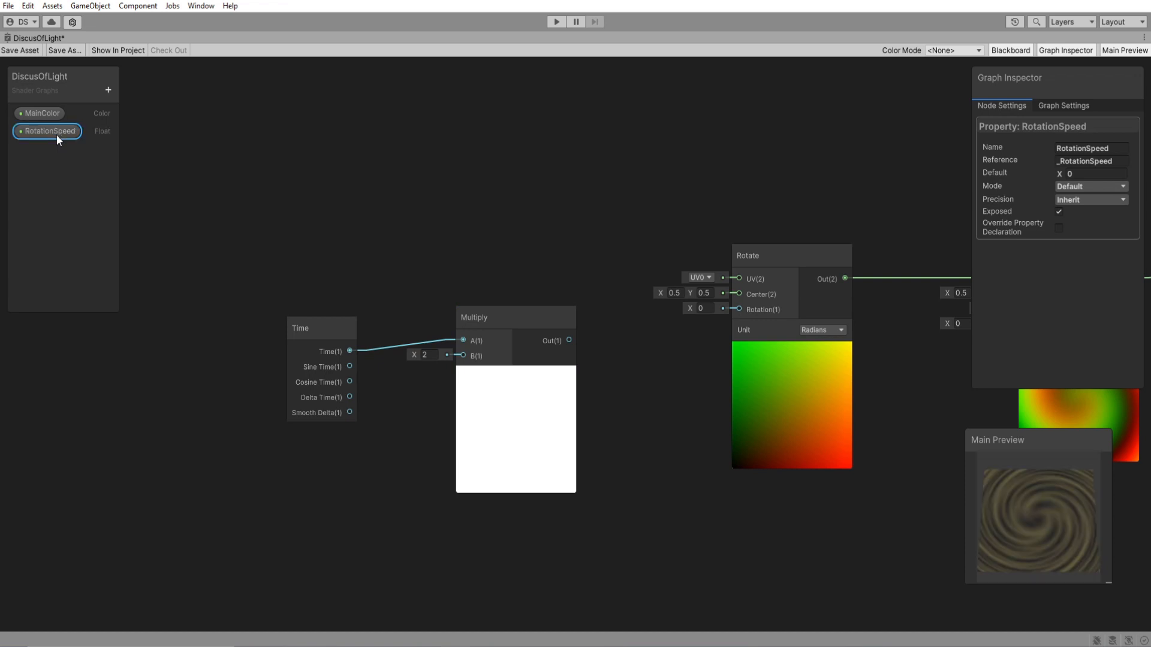
Connect RotationSpeed to the Time Multiply node's B input and that node's Out to the Rotate node's Rotation.
{"action": "left_click_drag", "start_coordinate": [56, 134], "coordinate": [374, 411]}
{"action": "left_click_drag", "start_coordinate": [452, 424], "coordinate": [463, 356]}
{"action": "left_click_drag", "start_coordinate": [332, 336], "coordinate": [268, 322]}
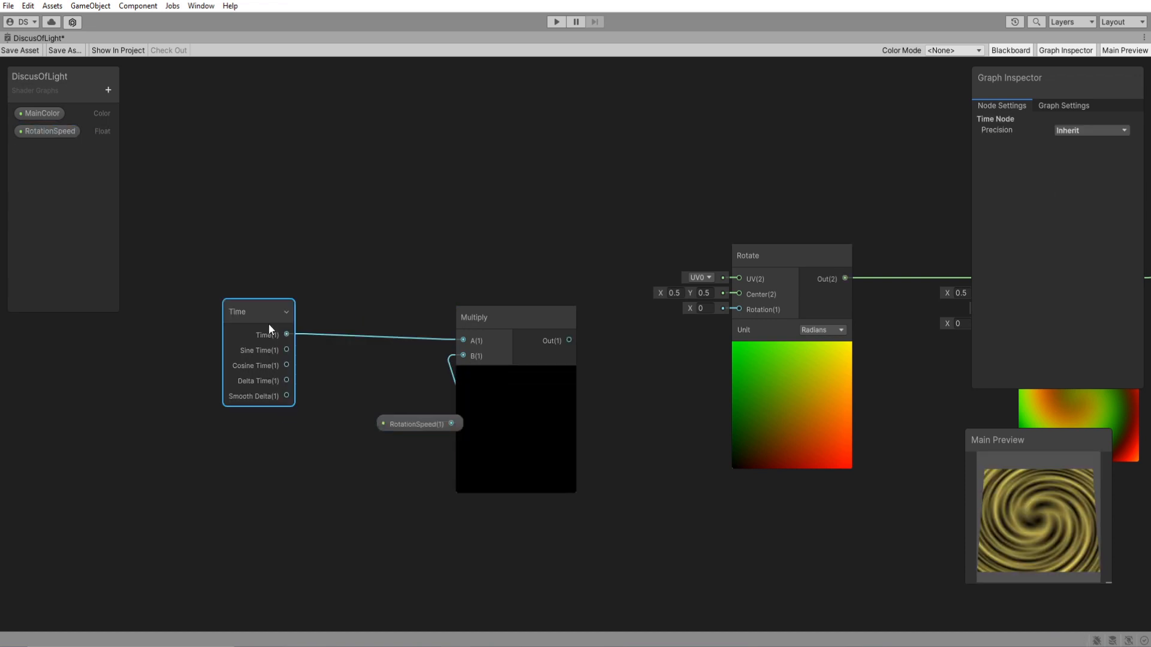
{"action": "left_click_drag", "start_coordinate": [392, 425], "coordinate": [340, 383]}
{"action": "left_click_drag", "start_coordinate": [569, 340], "coordinate": [741, 309]}
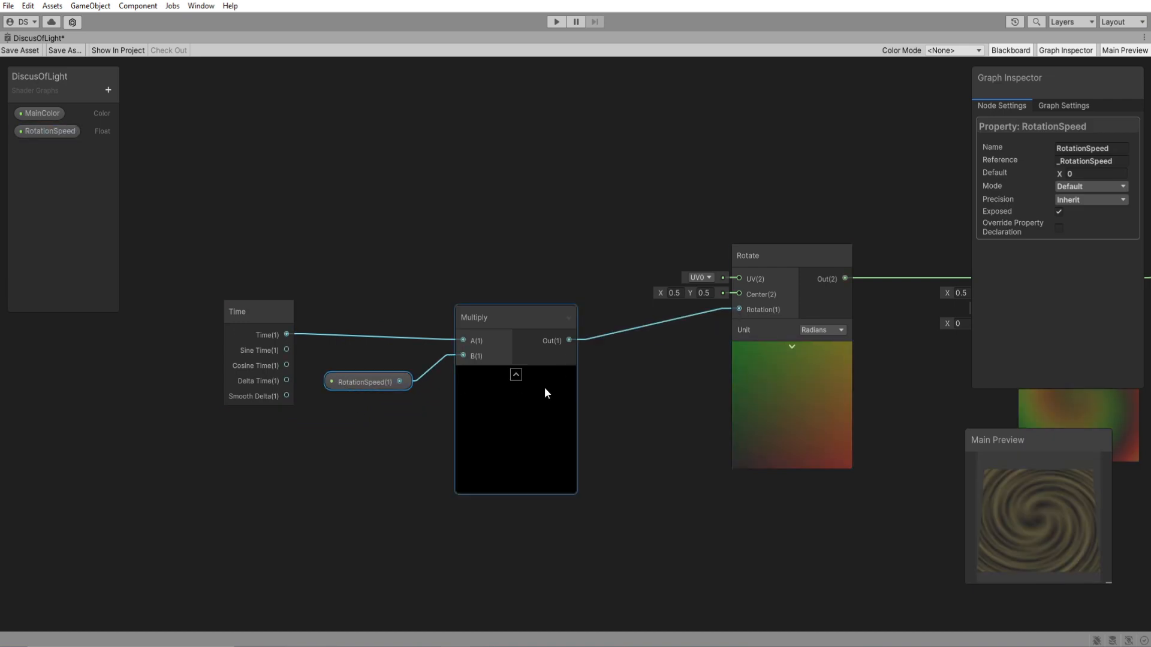
Set the RotationSpeed property's default value to 0.1.
{"action": "middle_click_drag", "start_coordinate": [703, 424], "coordinate": [560, 430]}
{"action": "left_click", "coordinate": [1095, 174]}
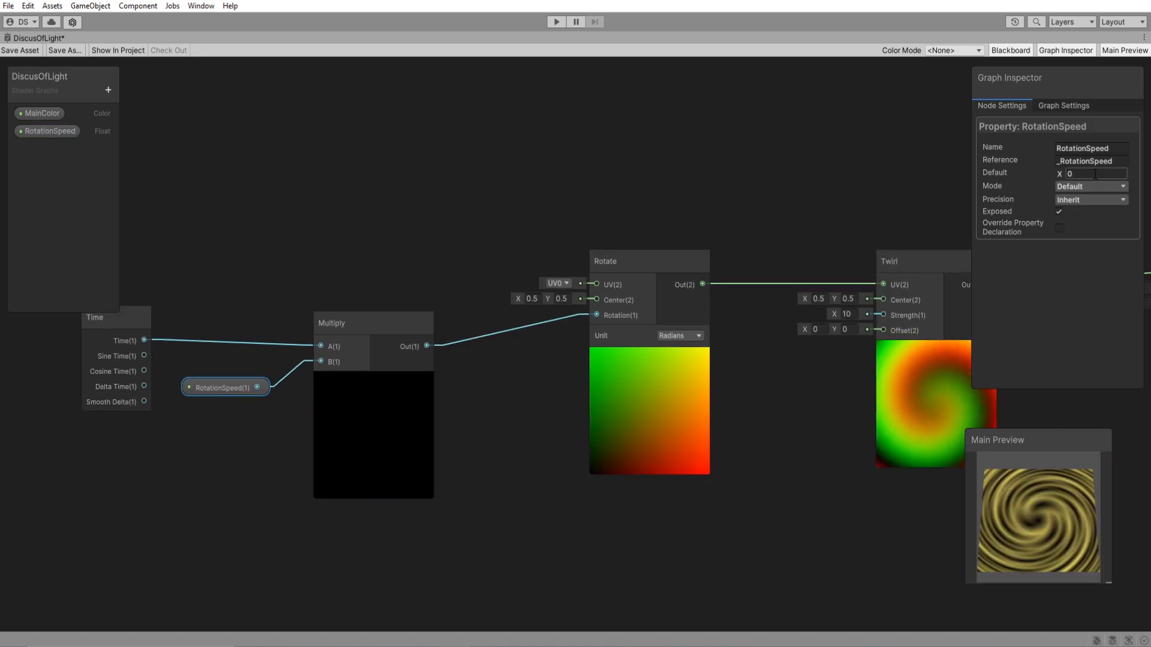
{"action": "type", "text": "0.5"}
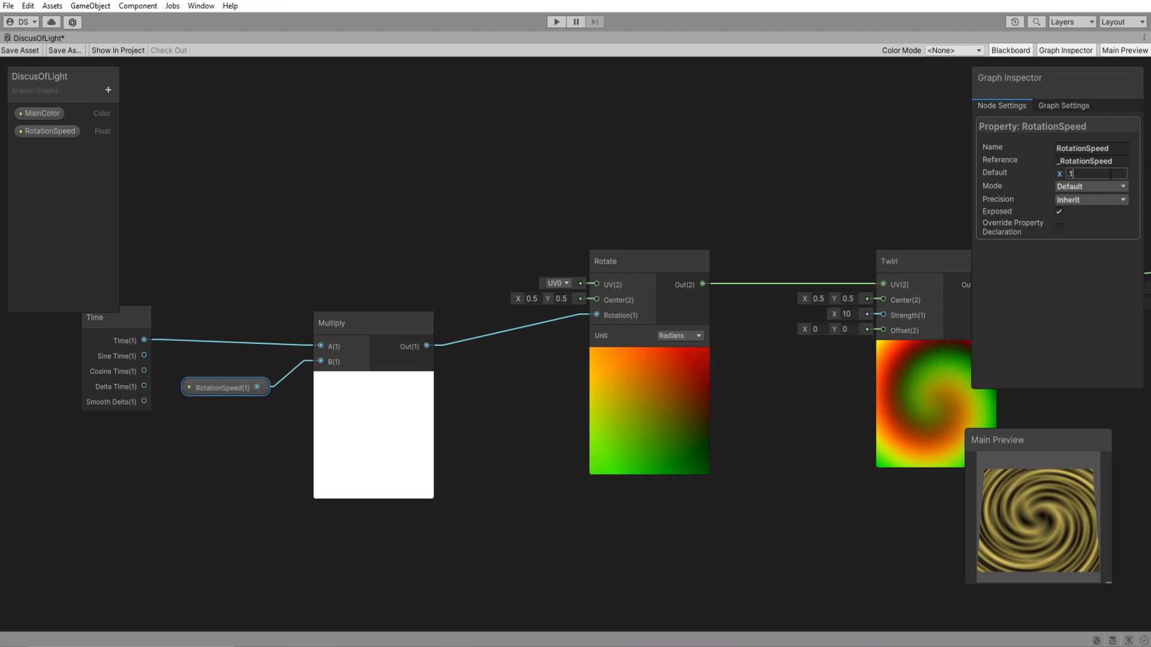
{"action": "left_click", "coordinate": [833, 451]}
Set the graph's Surface Type to Transparent.
{"action": "middle_click_drag", "start_coordinate": [833, 452], "coordinate": [408, 467]}
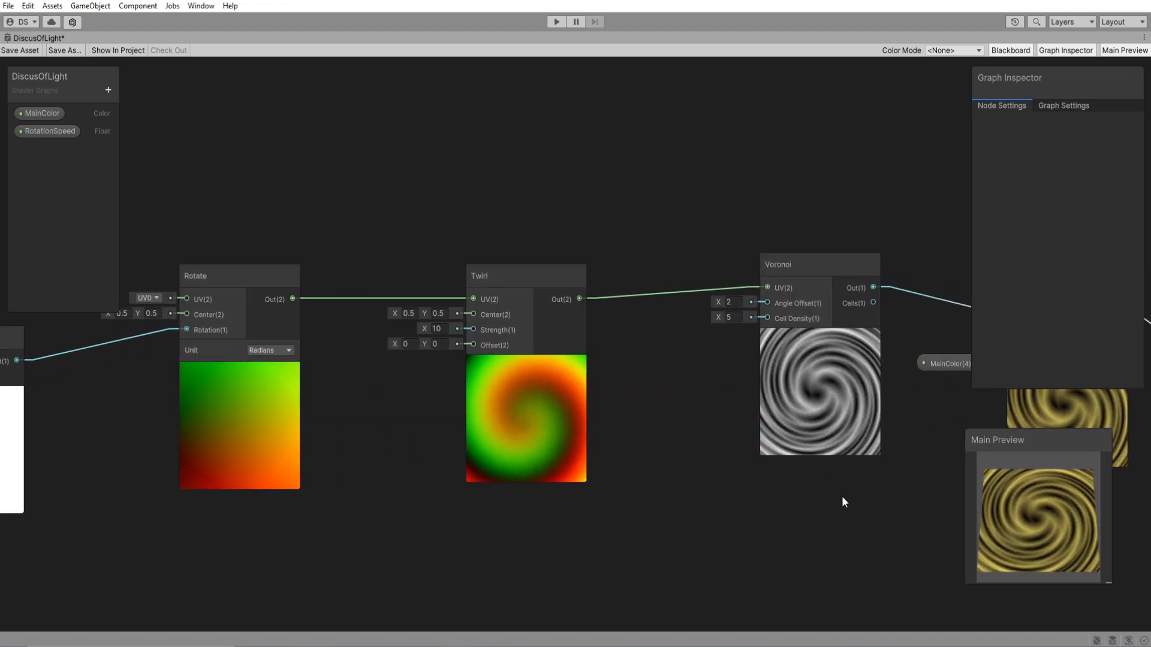
{"action": "middle_click_drag", "start_coordinate": [841, 498], "coordinate": [539, 484]}
{"action": "middle_click_drag", "start_coordinate": [813, 472], "coordinate": [567, 419]}
{"action": "scroll", "coordinate": [730, 477], "scroll_direction": "down", "scroll_amount": 2}
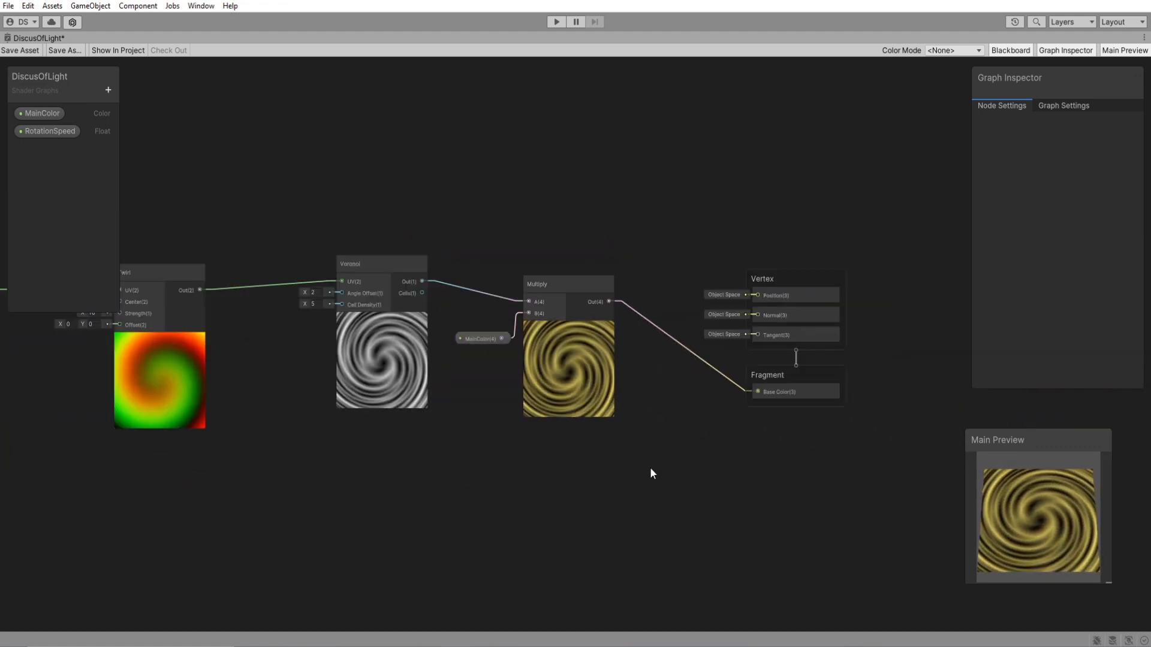
{"action": "middle_click_drag", "start_coordinate": [566, 473], "coordinate": [643, 435]}
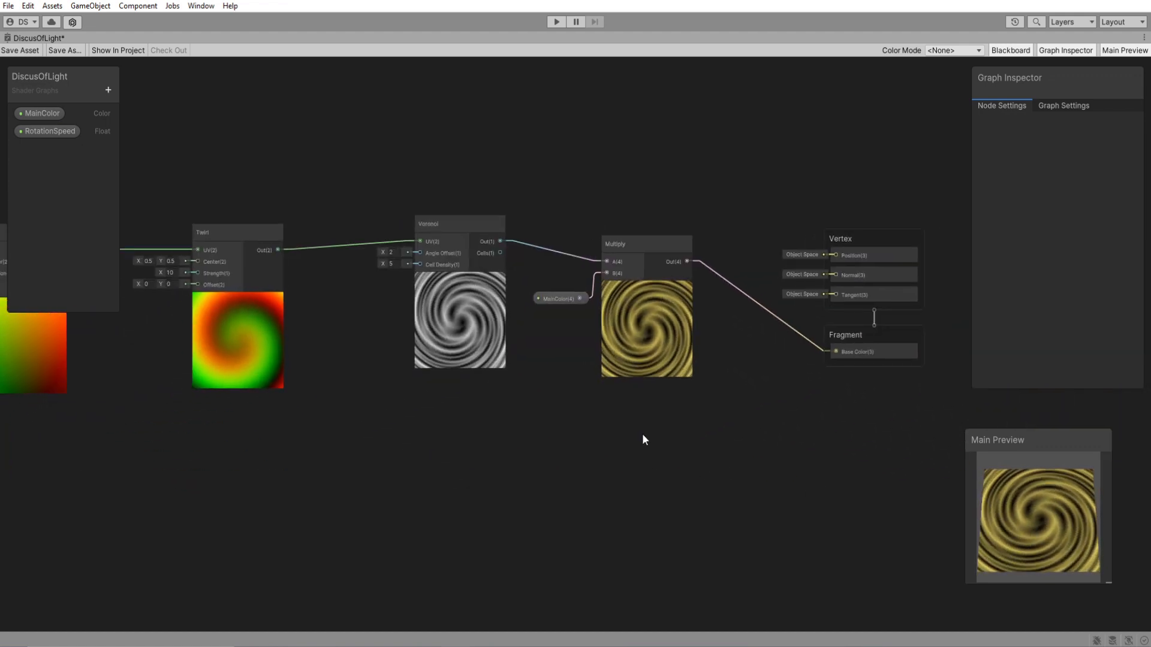
{"action": "left_click", "coordinate": [1075, 106]}
{"action": "left_click", "coordinate": [1091, 242]}
{"action": "left_click", "coordinate": [1088, 273]}
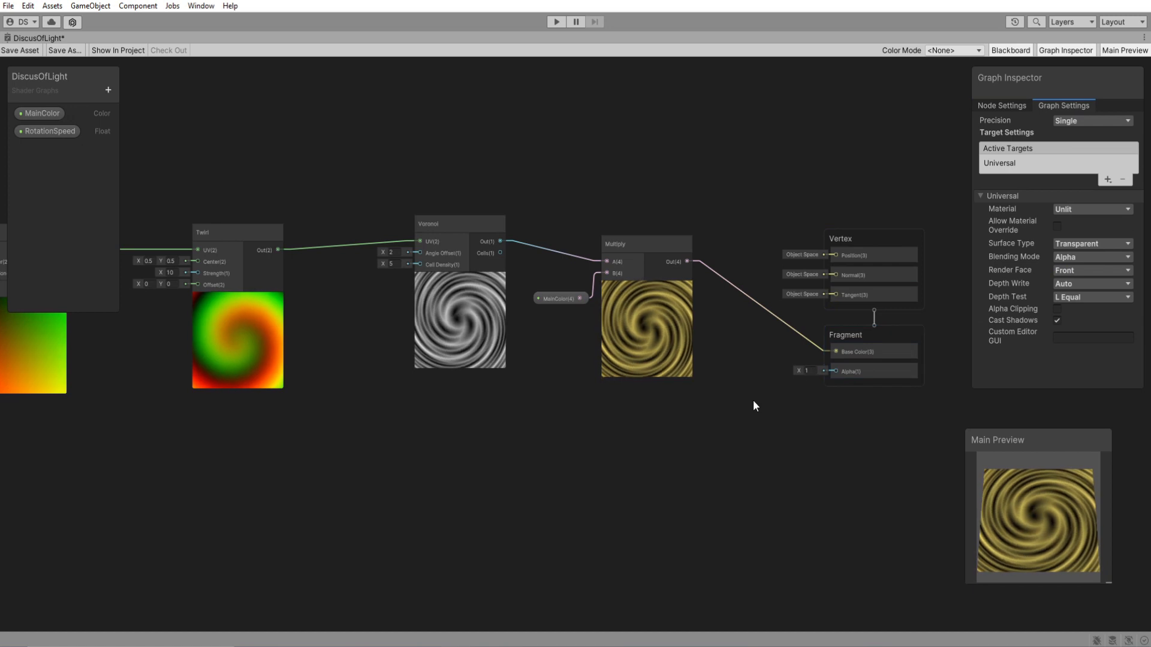
Move the Voronoi node lower, connect its Out to the Fragment's Alpha, and inspect the effect in the preview.
{"action": "left_click_drag", "start_coordinate": [462, 239], "coordinate": [836, 372]}
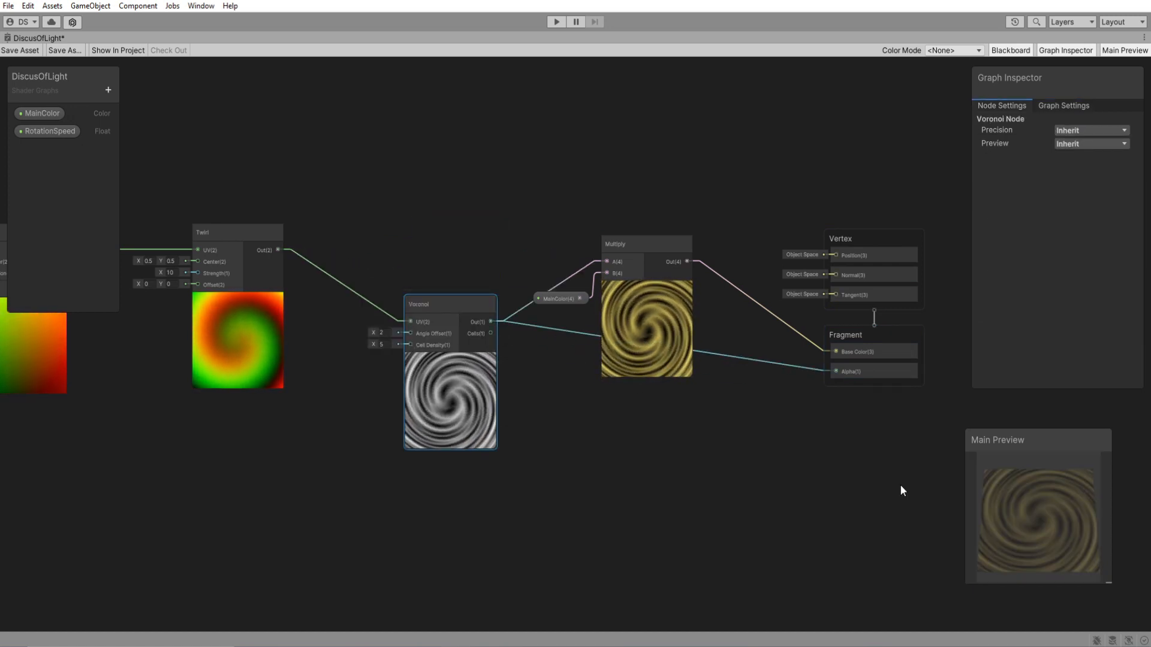
{"action": "left_click_drag", "start_coordinate": [1048, 528], "coordinate": [1032, 546]}
{"action": "scroll", "coordinate": [436, 538], "scroll_direction": "down", "scroll_amount": 2}
Add a Sample Texture 2D node in the empty area below the existing node chain.
{"action": "middle_click_drag", "start_coordinate": [436, 538], "coordinate": [672, 362]}
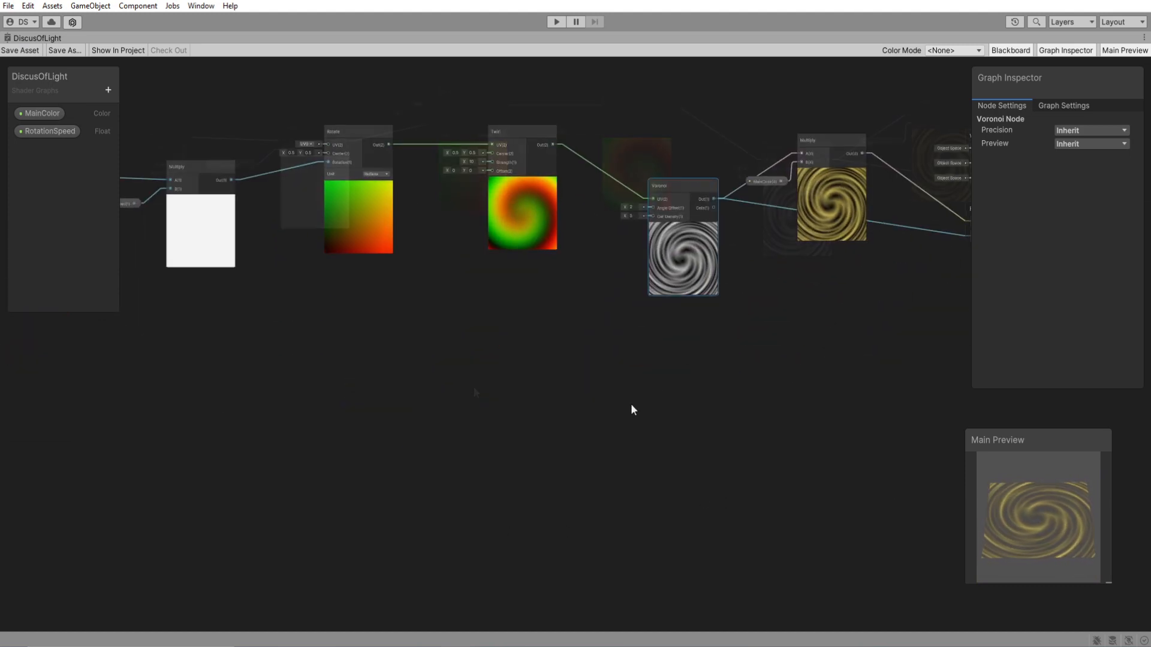
{"action": "middle_click_drag", "start_coordinate": [358, 424], "coordinate": [472, 386]}
{"action": "left_click", "coordinate": [473, 386]}
{"action": "key", "text": "space"}
{"action": "type", "text": "samp"}
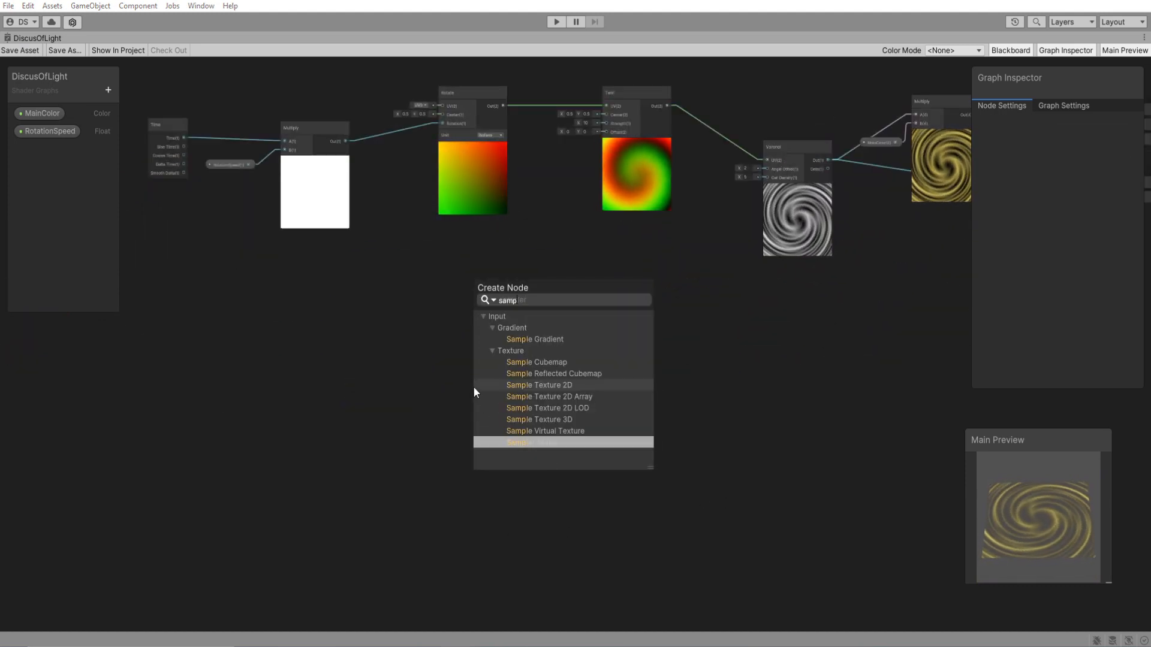
{"action": "double_click", "coordinate": [550, 386]}
{"action": "left_click_drag", "start_coordinate": [515, 436], "coordinate": [492, 429]}
{"action": "scroll", "coordinate": [491, 429], "scroll_direction": "up", "scroll_amount": 4}
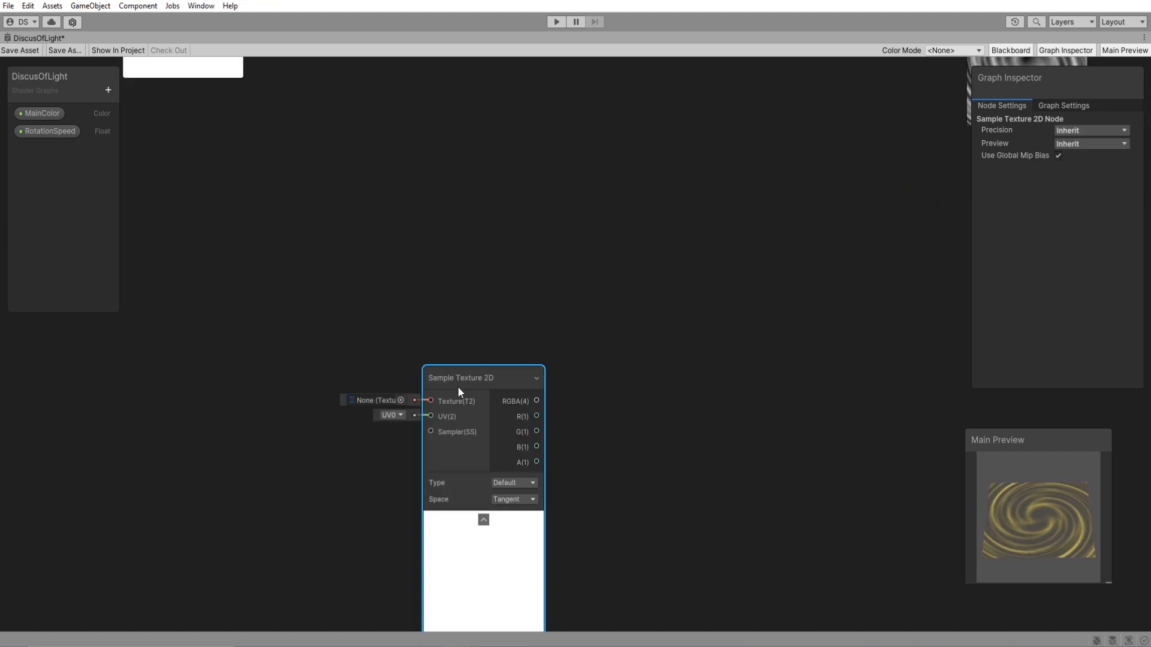
Assign the Default-Particle texture to the Sample Texture 2D node.
{"action": "left_click_drag", "start_coordinate": [455, 386], "coordinate": [465, 336]}
{"action": "left_click", "coordinate": [411, 350]}
{"action": "double_click", "coordinate": [468, 359]}
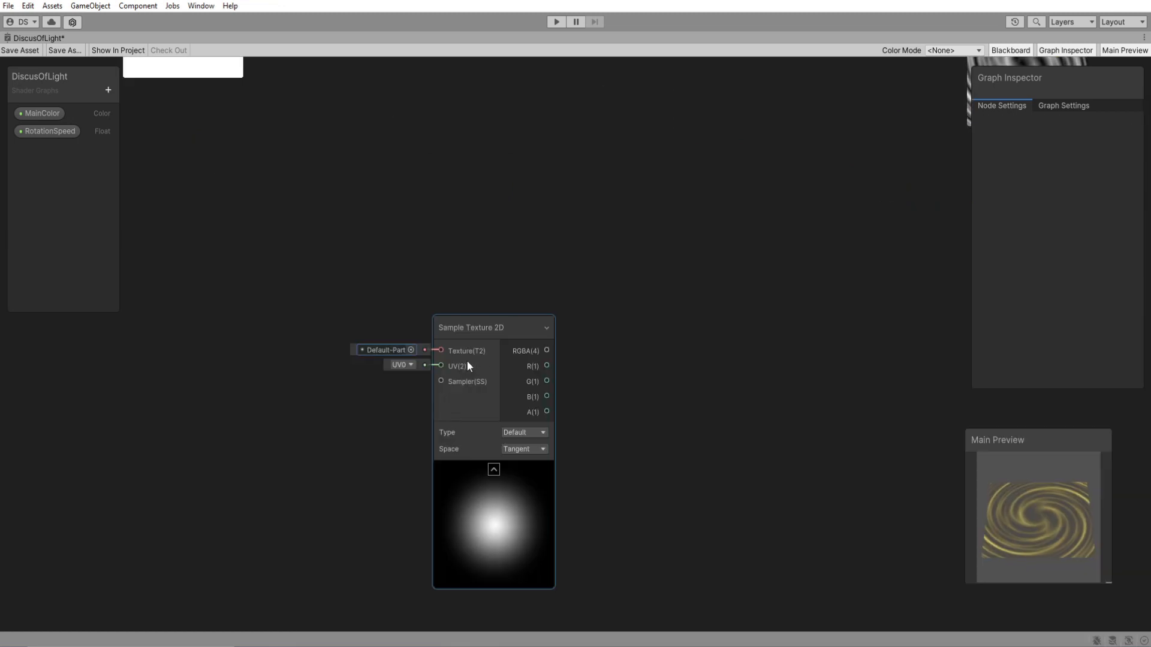
Connect the Sample Texture 2D node's RGBA output to input A of a new Power node.
{"action": "middle_click_drag", "start_coordinate": [466, 361], "coordinate": [434, 330]}
{"action": "left_click_drag", "start_coordinate": [452, 297], "coordinate": [296, 271]}
{"action": "left_click_drag", "start_coordinate": [359, 293], "coordinate": [588, 502]}
{"action": "type", "text": "pow"}
{"action": "key", "text": "Return"}
Add a One Minus node fed by the Sample Texture 2D RGBA output and place it below the Power node.
{"action": "left_click", "coordinate": [557, 340]}
{"action": "key", "text": "Delete"}
{"action": "type", "text": "one"}
{"action": "key", "text": "Return"}
{"action": "left_click_drag", "start_coordinate": [732, 244], "coordinate": [628, 488]}
{"action": "left_click_drag", "start_coordinate": [628, 488], "coordinate": [568, 414]}
{"action": "left_click", "coordinate": [687, 433]}
{"action": "middle_click_drag", "start_coordinate": [585, 396], "coordinate": [479, 376]}
Connect the One Minus output to input A of a second Power node and arrange it beside the One Minus node.
{"action": "left_click_drag", "start_coordinate": [526, 422], "coordinate": [747, 400]}
{"action": "type", "text": "pow"}
{"action": "key", "text": "Return"}
{"action": "left_click_drag", "start_coordinate": [688, 426], "coordinate": [720, 415]}
{"action": "left_click_drag", "start_coordinate": [773, 462], "coordinate": [750, 478]}
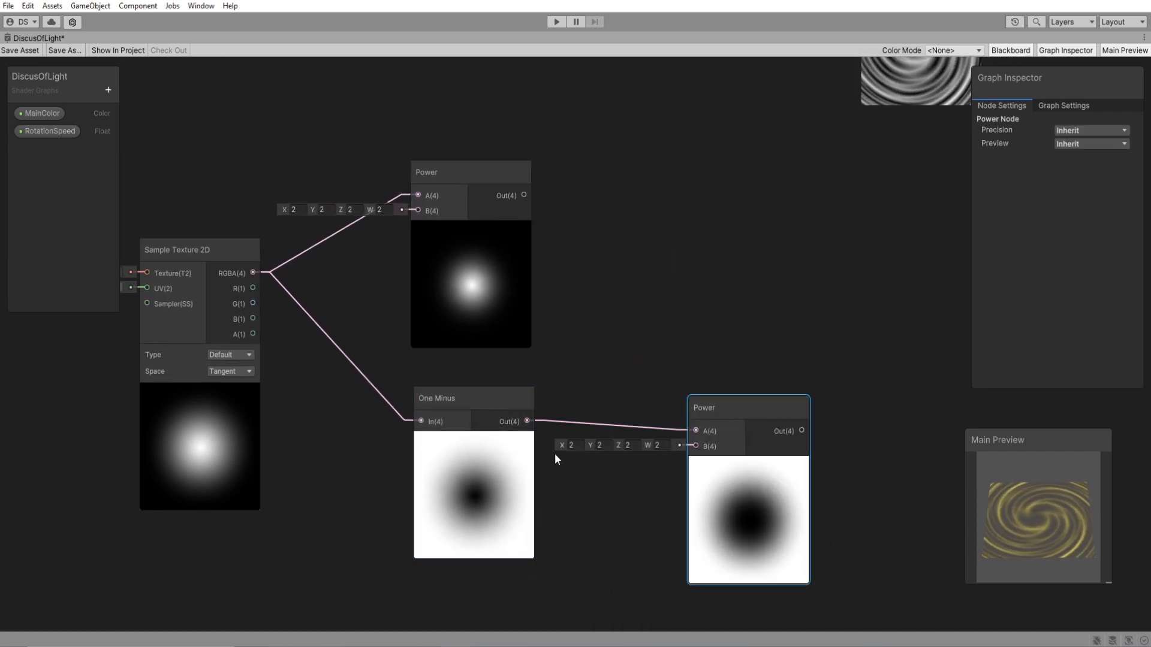
{"action": "middle_click_drag", "start_coordinate": [436, 297], "coordinate": [448, 282]}
Add two Float properties named InnerEdge and OutterEdge.
{"action": "left_click", "coordinate": [108, 89]}
{"action": "left_click", "coordinate": [123, 114]}
{"action": "type", "text": "InnerEdge"}
{"action": "key", "text": "Return"}
{"action": "left_click", "coordinate": [108, 90]}
{"action": "left_click", "coordinate": [123, 119]}
{"action": "type", "text": "OutterEdge"}
{"action": "key", "text": "Return"}
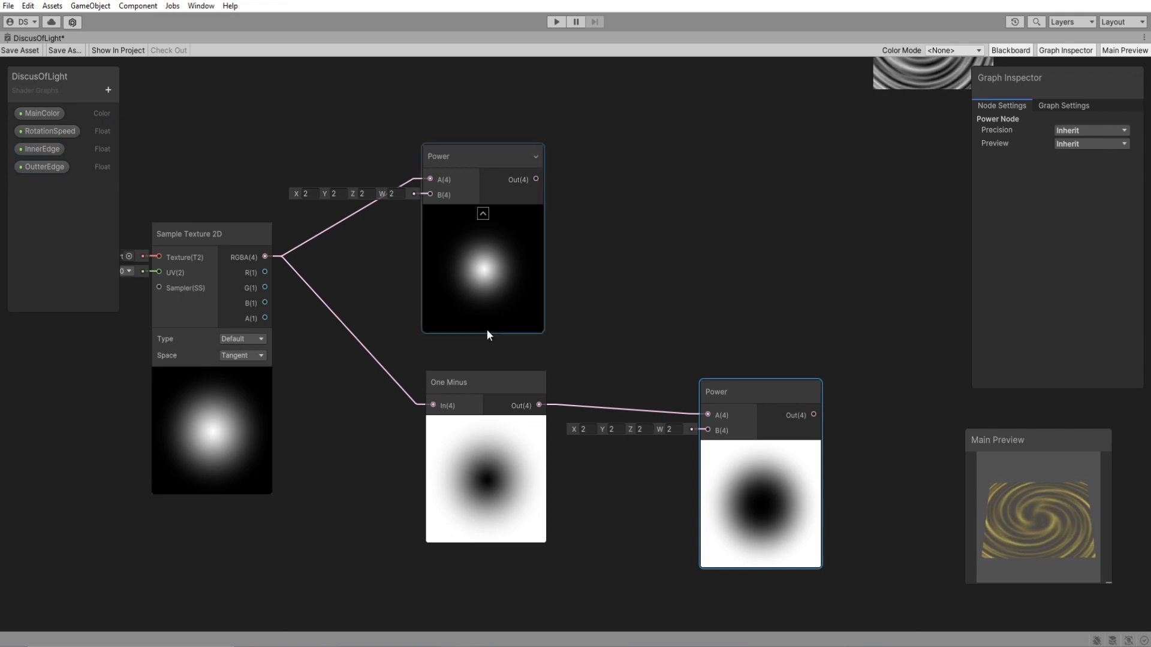
Add a Clamp node fed by the upper Power output at In and the lower Power output at Max.
{"action": "middle_click_drag", "start_coordinate": [732, 398], "coordinate": [517, 384]}
{"action": "key", "text": "space"}
{"action": "type", "text": "clam"}
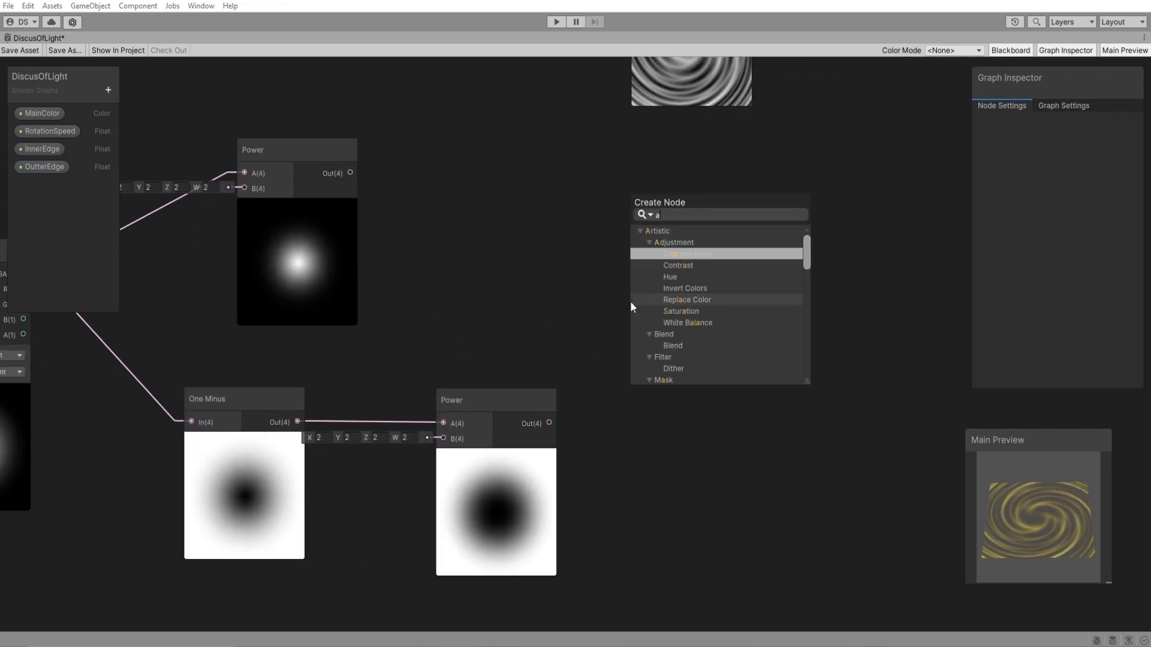
{"action": "left_click", "coordinate": [685, 254]}
{"action": "left_click_drag", "start_coordinate": [324, 174], "coordinate": [642, 291]}
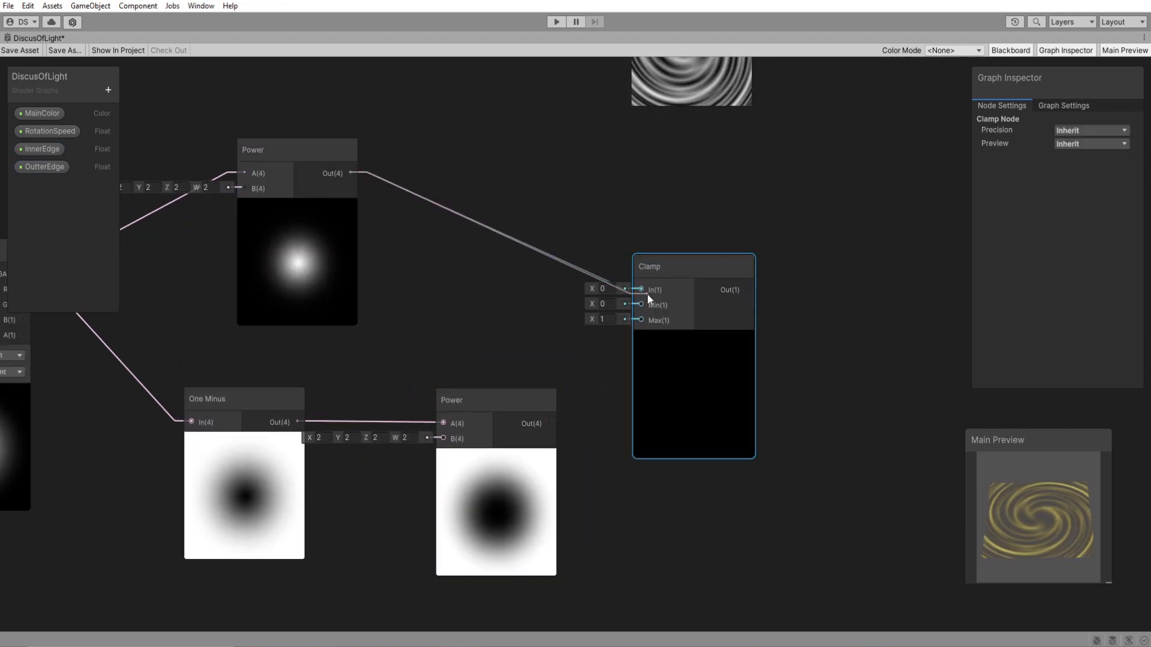
{"action": "left_click_drag", "start_coordinate": [549, 423], "coordinate": [640, 320]}
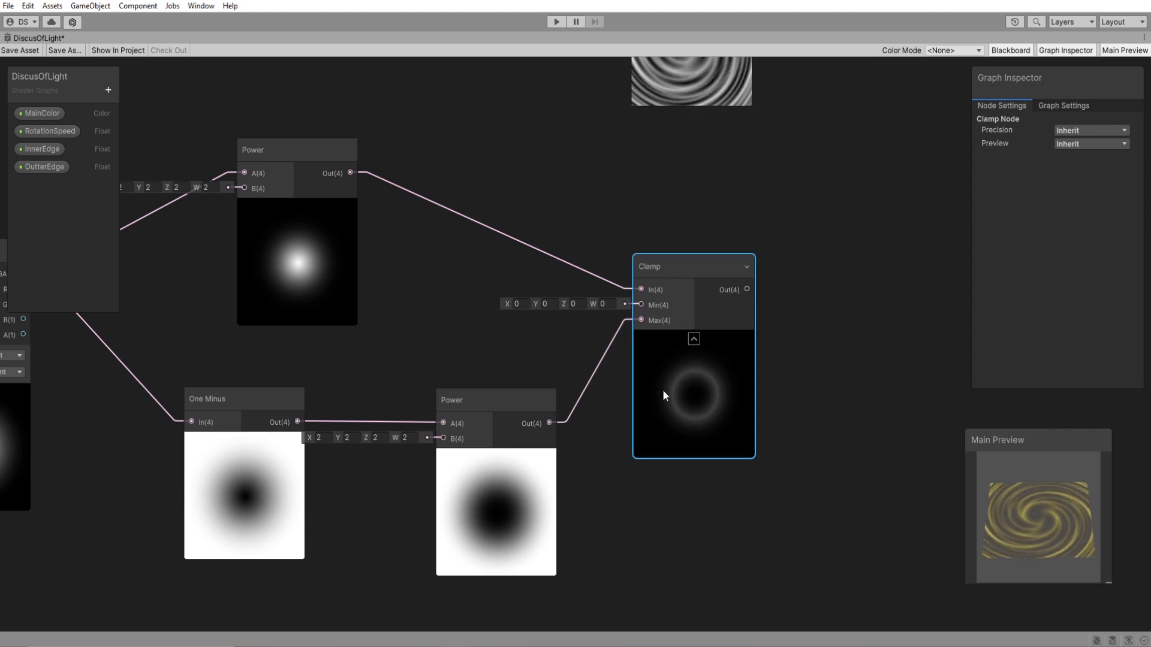
{"action": "middle_click_drag", "start_coordinate": [539, 348], "coordinate": [589, 327]}
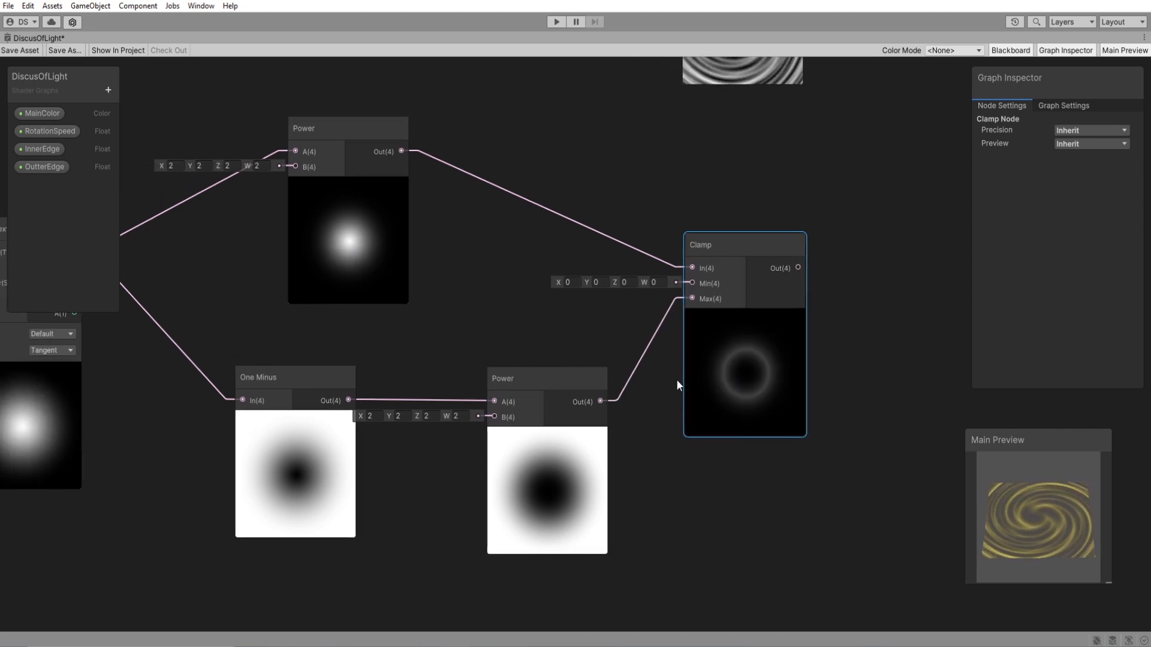
Connect the OutterEdge property to input B of the upper Power node and tune its default for a wider glow.
{"action": "left_click_drag", "start_coordinate": [70, 167], "coordinate": [294, 167]}
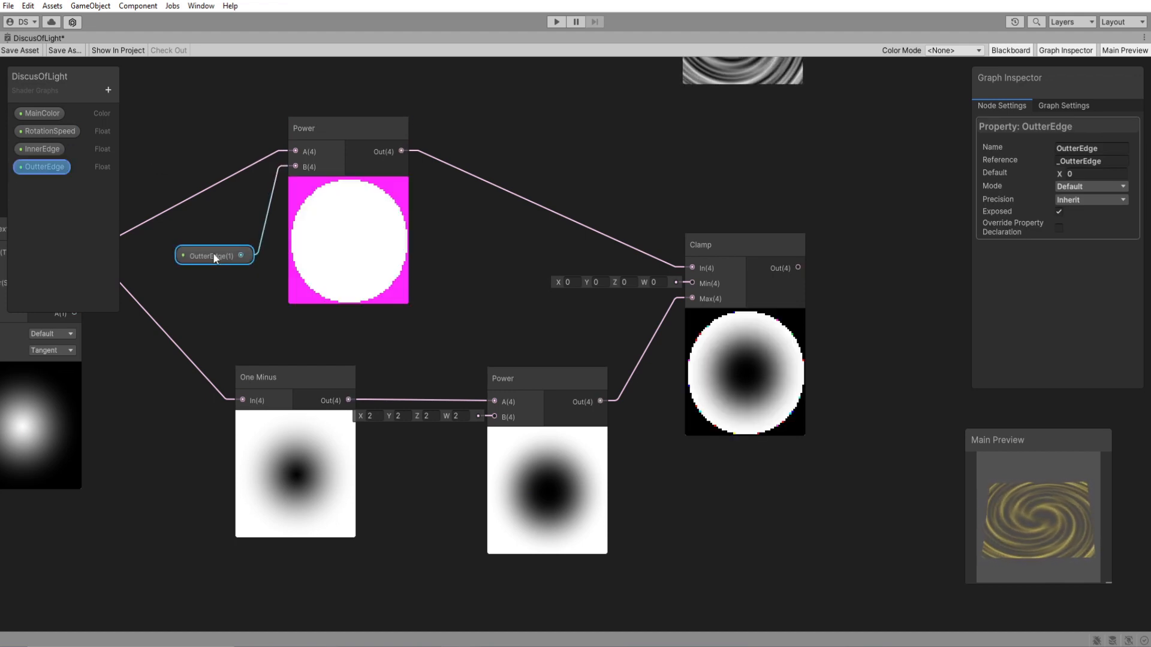
{"action": "left_click", "coordinate": [1065, 173]}
{"action": "type", "text": "0.12"}
{"action": "left_click_drag", "start_coordinate": [1064, 172], "coordinate": [765, 406]}
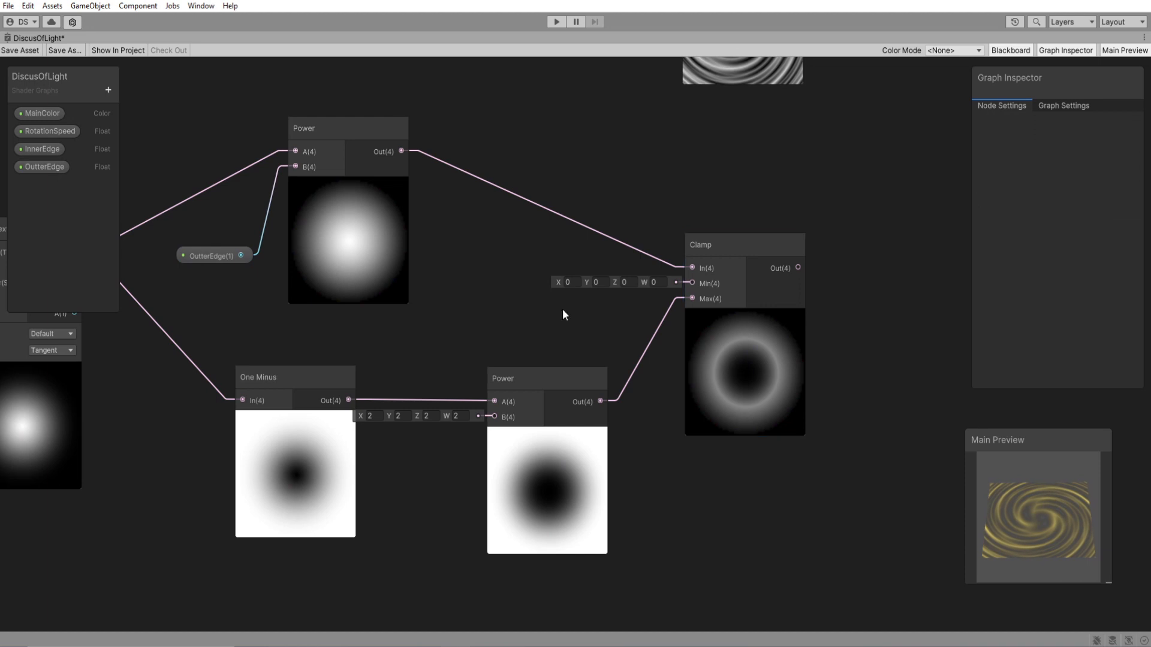
Connect the InnerEdge property to input B of the lower Power node and set its default to 5.
{"action": "left_click_drag", "start_coordinate": [38, 149], "coordinate": [495, 417]}
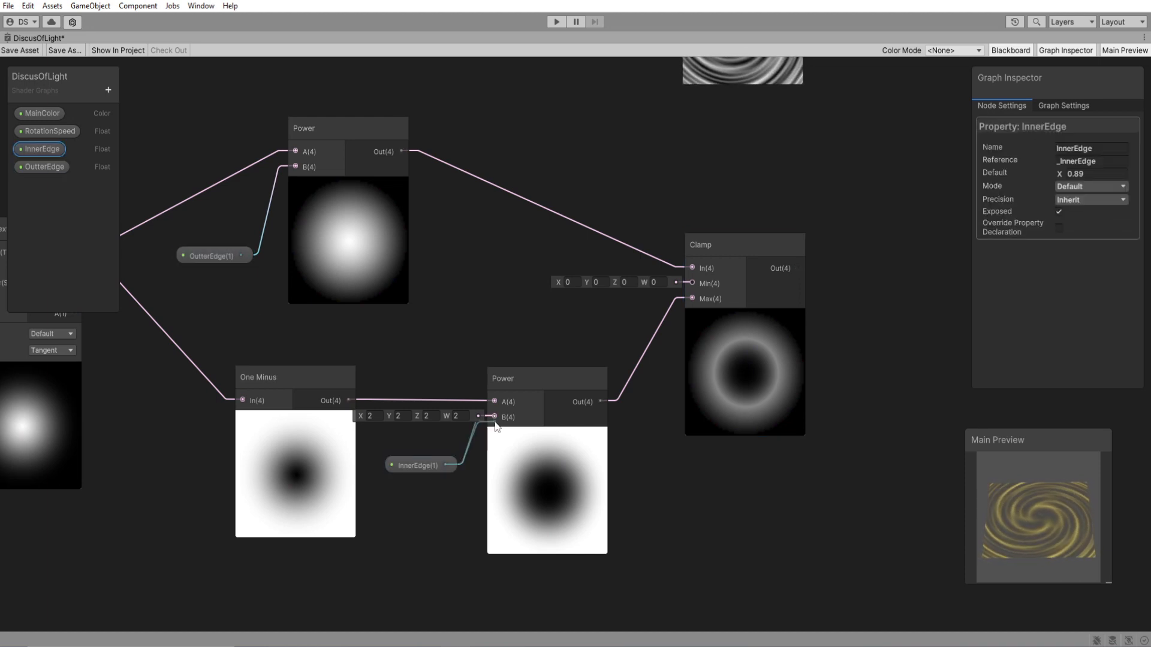
{"action": "left_click", "coordinate": [1073, 173]}
{"action": "type", "text": "1.56"}
{"action": "left_click_drag", "start_coordinate": [1080, 174], "coordinate": [15, 185]}
{"action": "left_click", "coordinate": [1079, 174]}
{"action": "type", "text": "4"}
{"action": "key", "text": "BackSpace"}
{"action": "type", "text": "5"}
{"action": "left_click", "coordinate": [878, 319]}
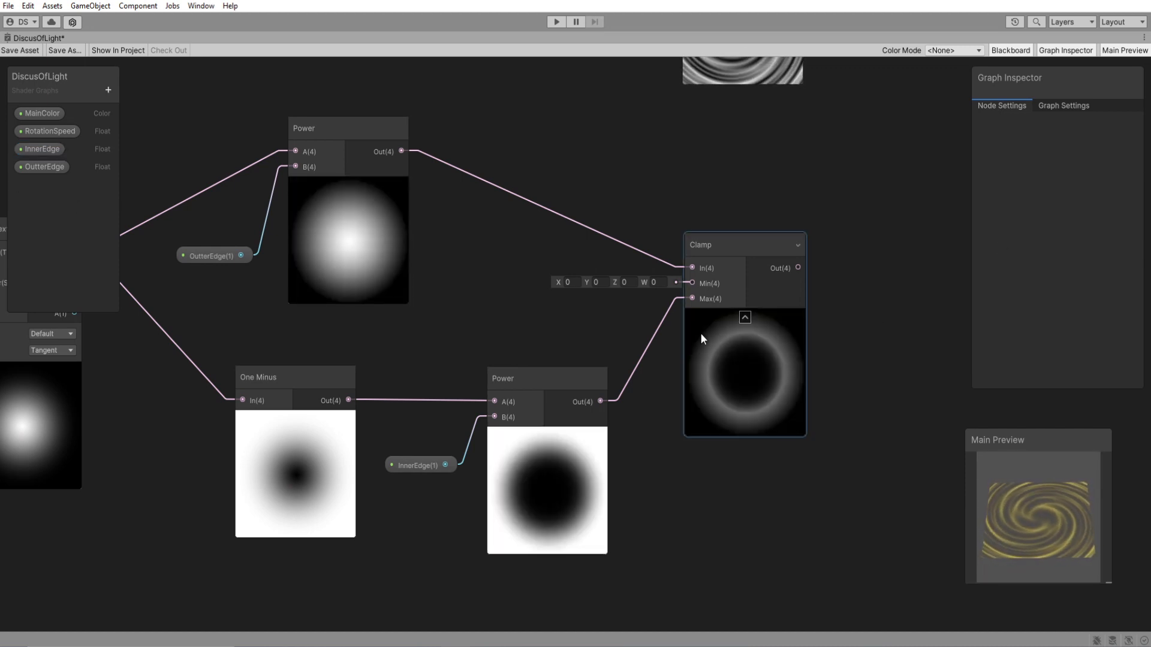
Add a Multiply node combining the Voronoi output at A with the Clamp output at B.
{"action": "scroll", "coordinate": [840, 264], "scroll_direction": "down", "scroll_amount": 2}
{"action": "middle_click_drag", "start_coordinate": [841, 263], "coordinate": [591, 465]}
{"action": "left_click_drag", "start_coordinate": [528, 303], "coordinate": [507, 299]}
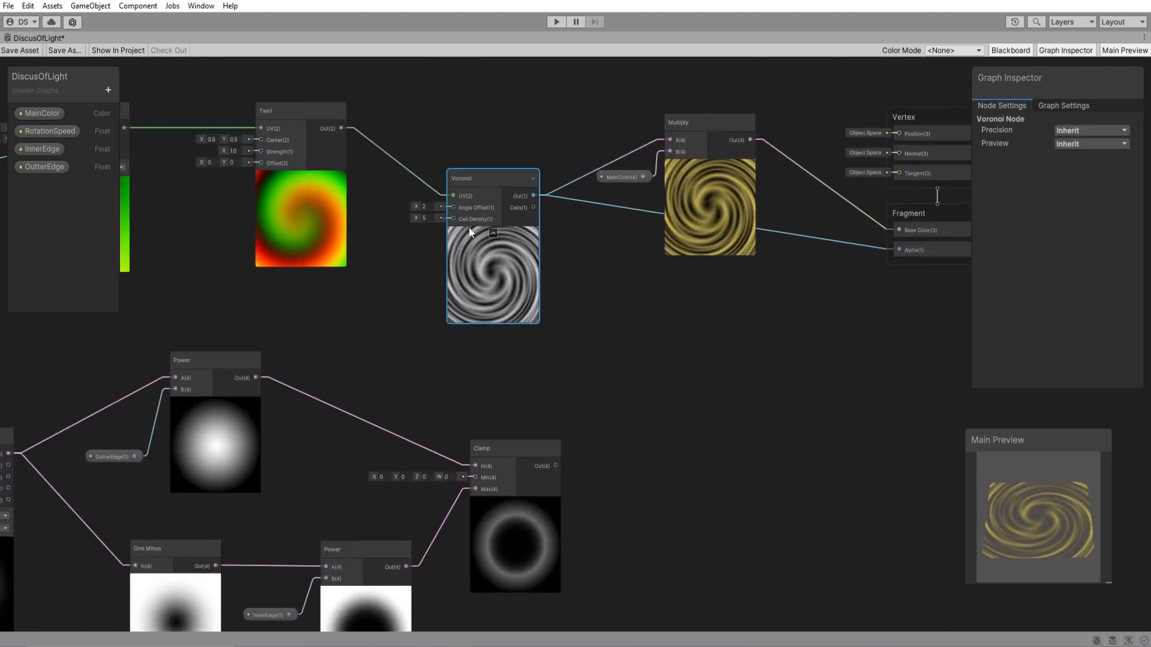
{"action": "middle_click_drag", "start_coordinate": [570, 361], "coordinate": [537, 349]}
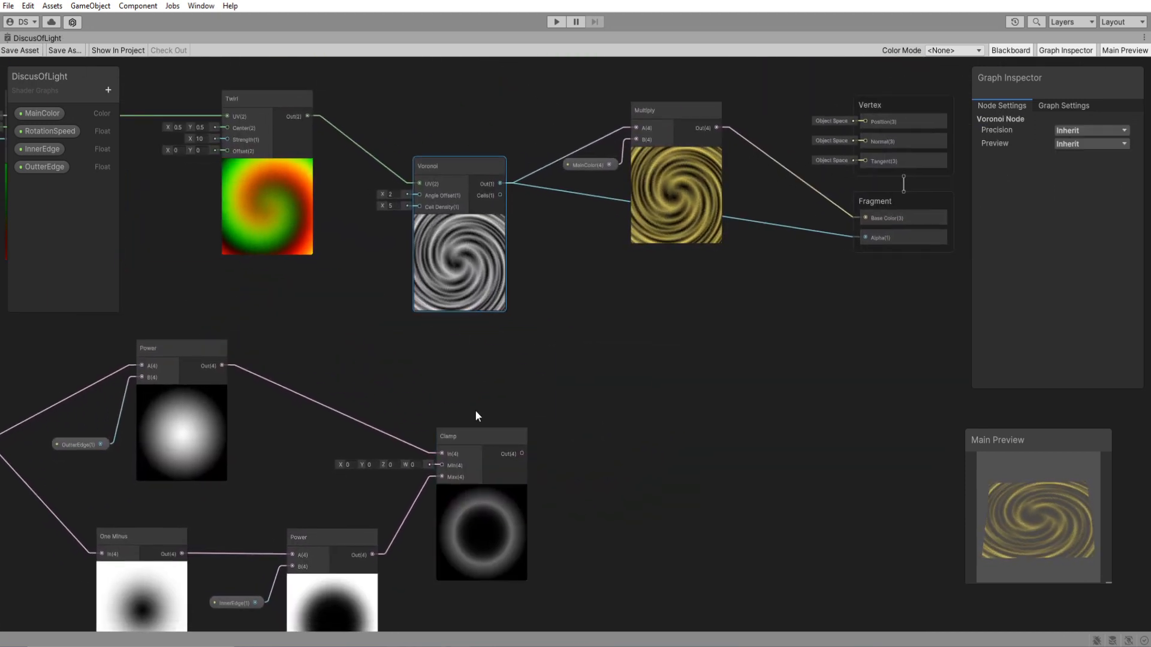
{"action": "key", "text": "space"}
{"action": "type", "text": "multiply"}
{"action": "key", "text": "Return"}
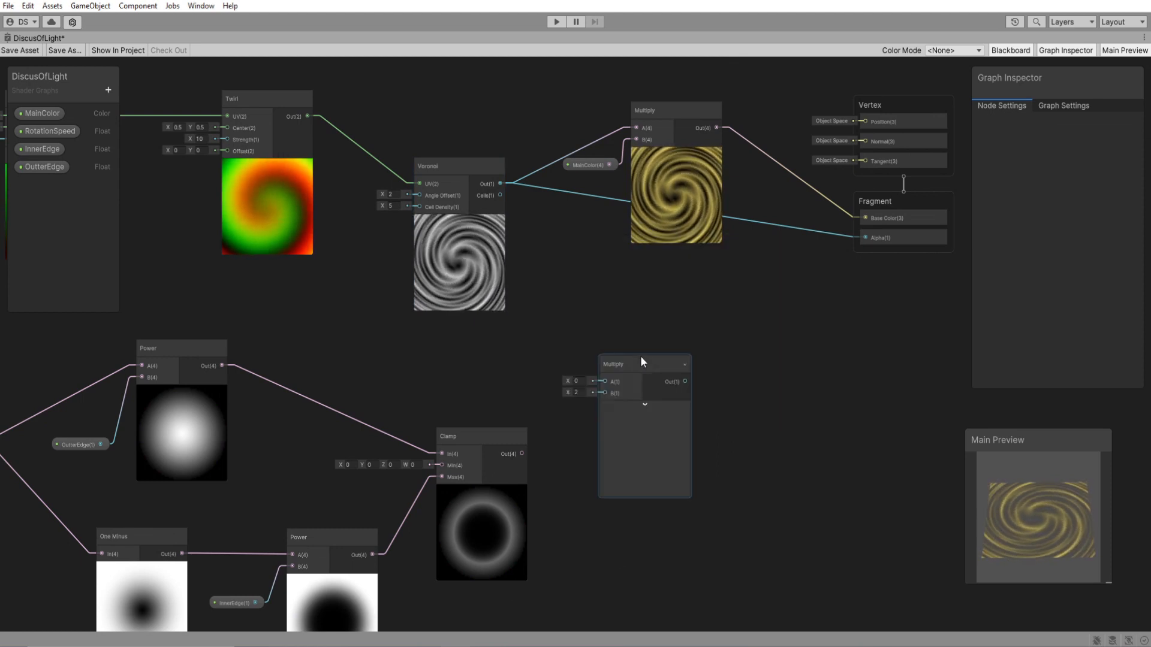
{"action": "left_click_drag", "start_coordinate": [641, 355], "coordinate": [655, 351]}
{"action": "left_click_drag", "start_coordinate": [522, 454], "coordinate": [620, 389]}
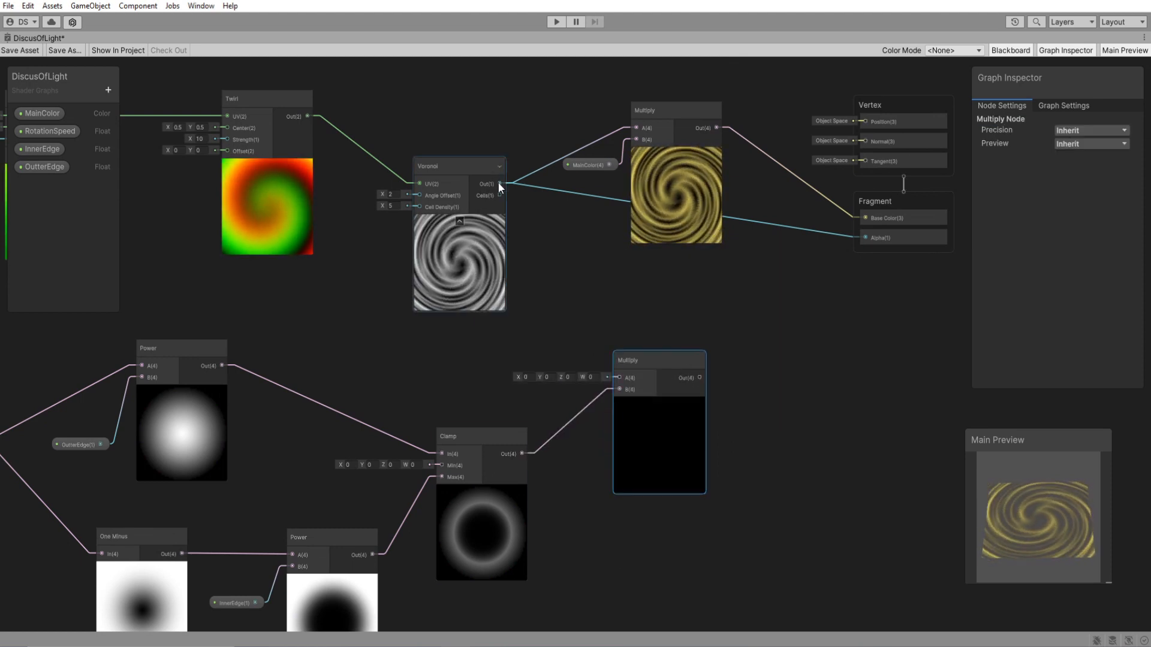
{"action": "left_click_drag", "start_coordinate": [500, 183], "coordinate": [619, 378]}
{"action": "left_click_drag", "start_coordinate": [664, 452], "coordinate": [650, 434]}
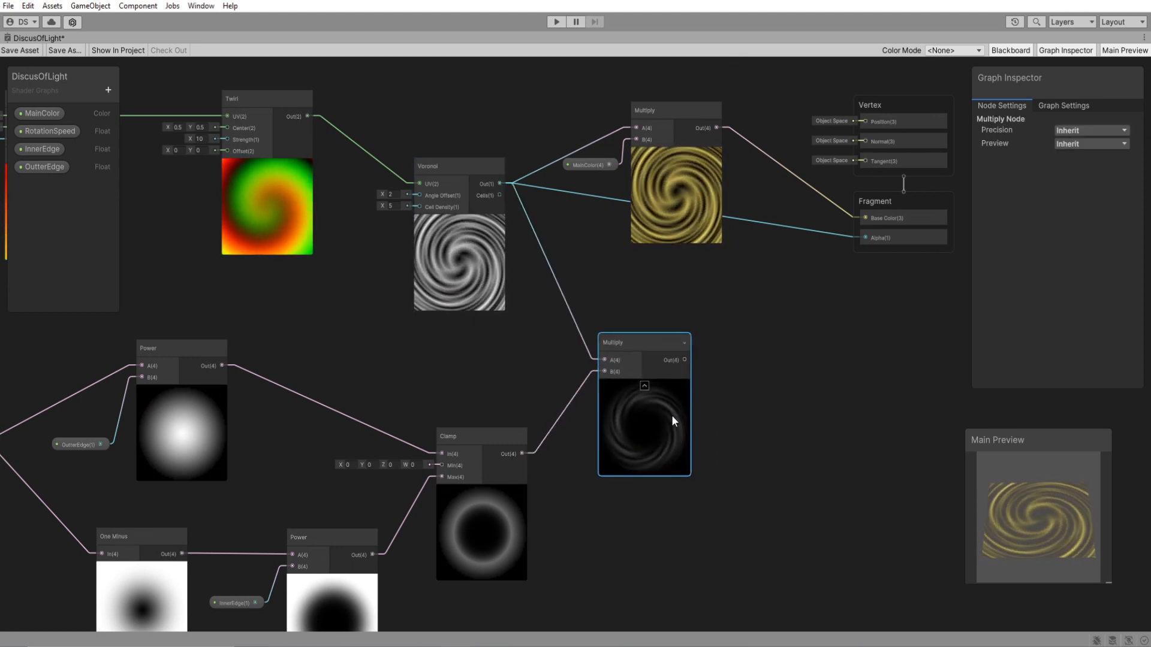
Connect the mask Multiply output to the Fragment Alpha and space out the colour Multiply and Vertex blocks.
{"action": "middle_click_drag", "start_coordinate": [655, 261], "coordinate": [603, 327]}
{"action": "left_click_drag", "start_coordinate": [611, 284], "coordinate": [624, 278]}
{"action": "left_click_drag", "start_coordinate": [633, 427], "coordinate": [812, 304]}
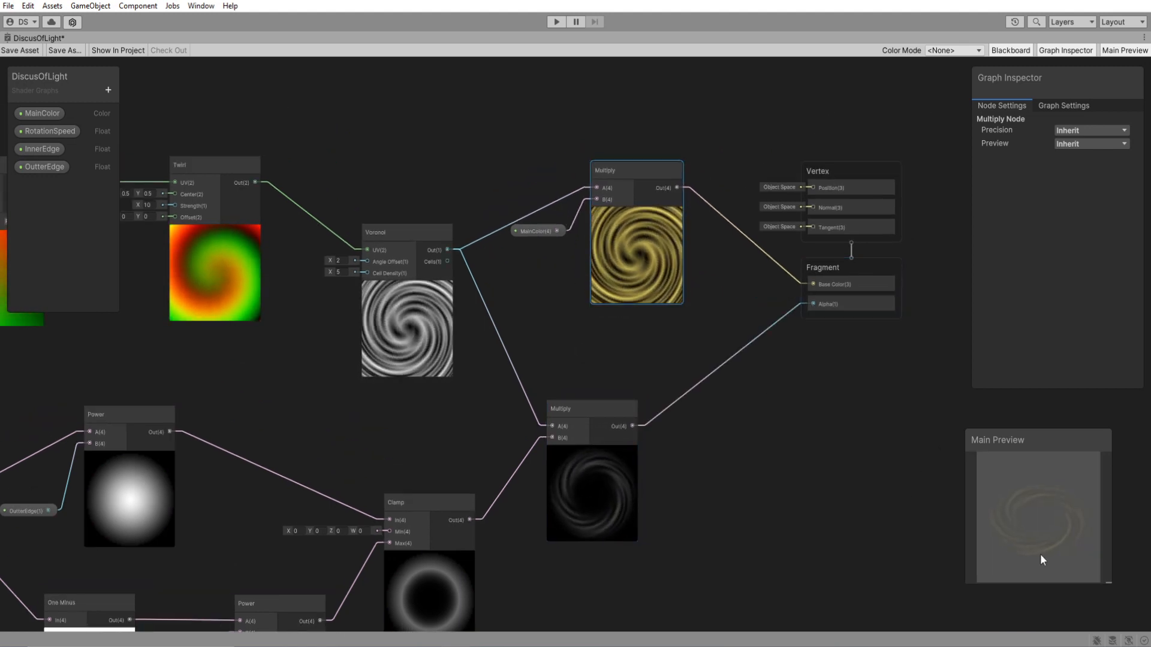
{"action": "left_click", "coordinate": [612, 467]}
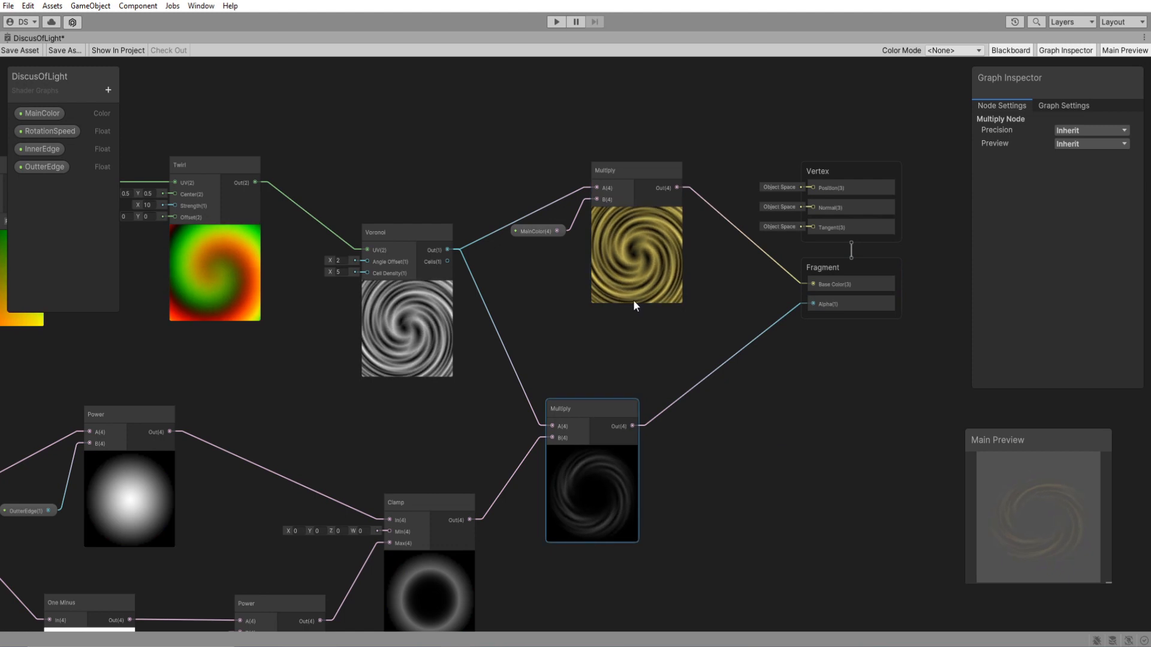
{"action": "left_click_drag", "start_coordinate": [633, 300], "coordinate": [643, 318]}
{"action": "mouse_move", "coordinate": [887, 164]}
{"action": "left_mouse_down"}
{"action": "mouse_move", "coordinate": [901, 154]}
{"action": "mouse_move", "coordinate": [910, 166]}
{"action": "left_mouse_up"}
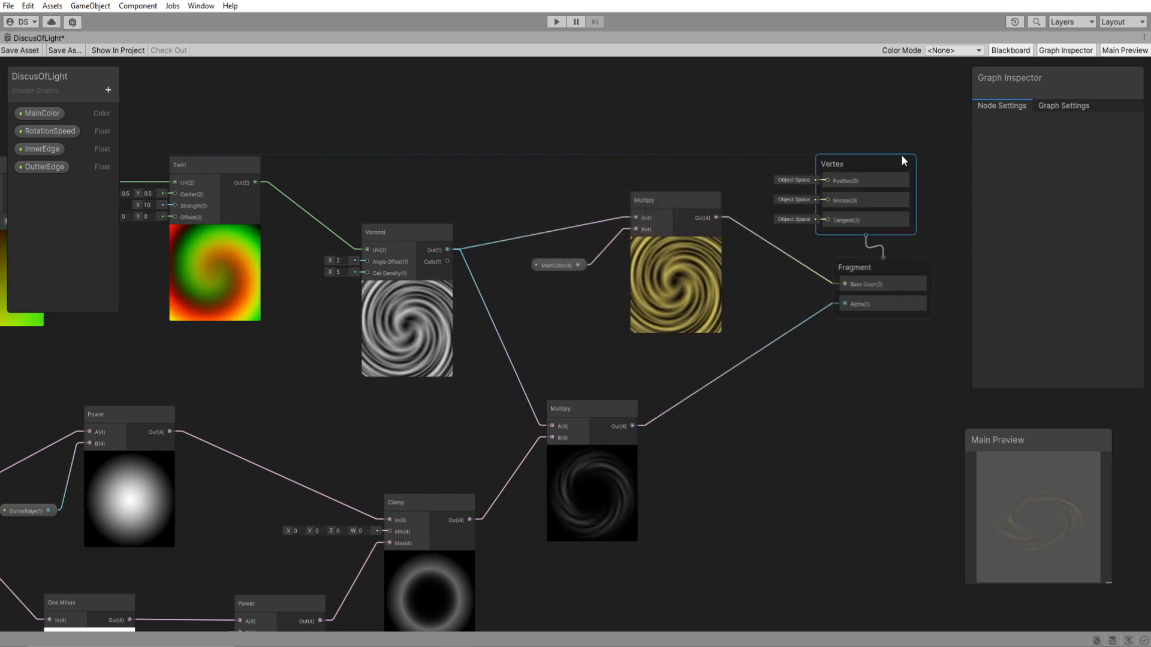
{"action": "left_click", "coordinate": [743, 120]}
Add a Float property named Brightness.
{"action": "left_click", "coordinate": [108, 90]}
{"action": "left_click", "coordinate": [134, 124]}
{"action": "type", "text": "Brightness"}
{"action": "key", "text": "Return"}
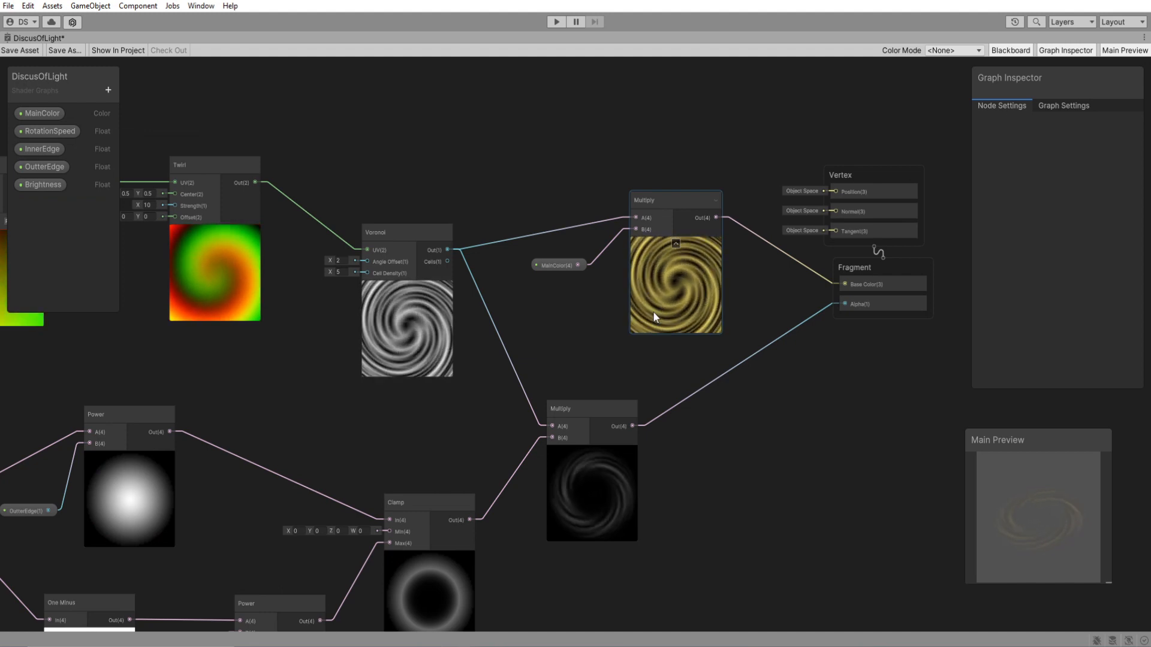
Insert a Multiply node combining the Voronoi output and Brightness, and feed it into the MainColor Multiply node's input A.
{"action": "left_click_drag", "start_coordinate": [647, 298], "coordinate": [675, 282]}
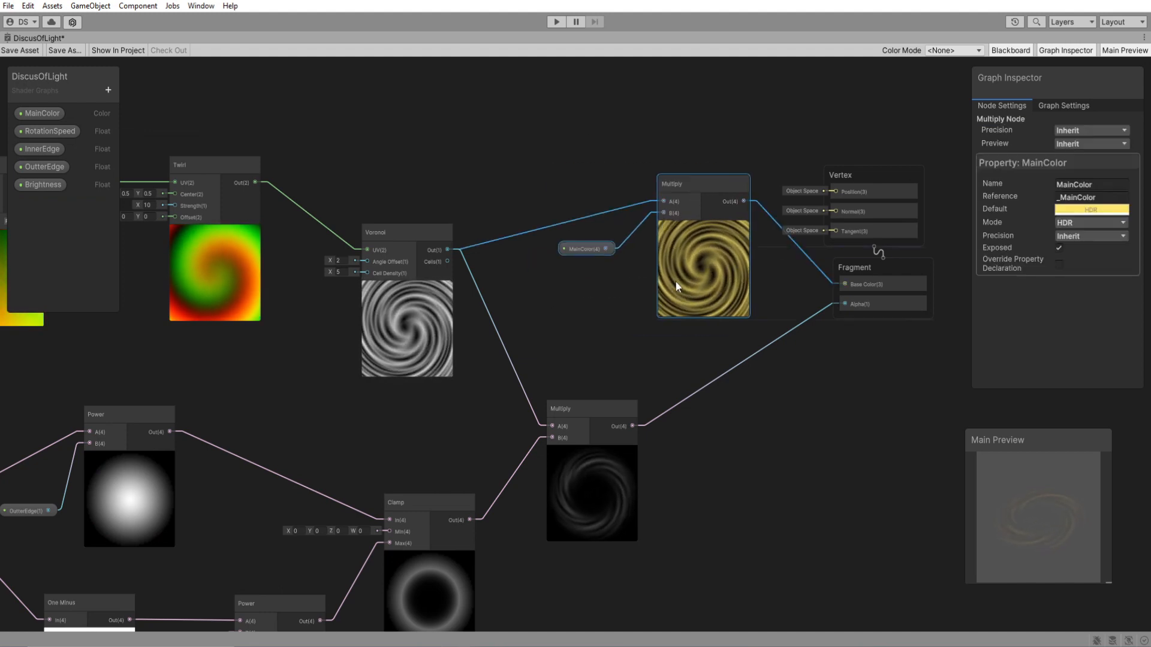
{"action": "left_click", "coordinate": [151, 95]}
{"action": "key", "text": "space"}
{"action": "type", "text": "m"}
{"action": "key", "text": "Return"}
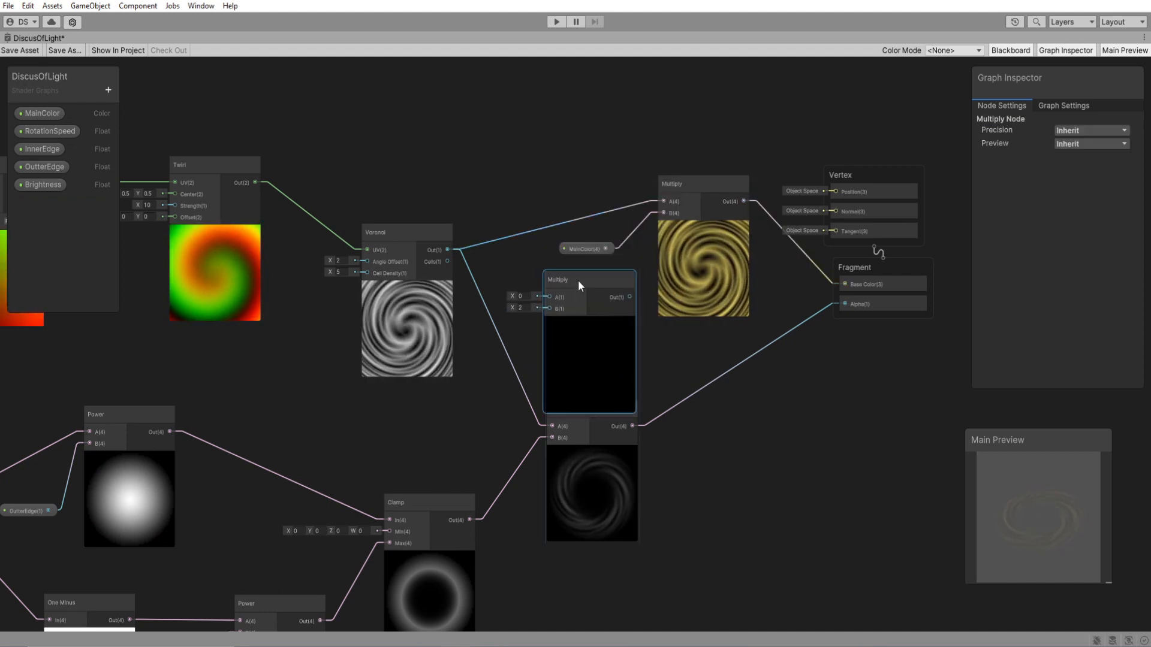
{"action": "left_click_drag", "start_coordinate": [42, 185], "coordinate": [552, 304]}
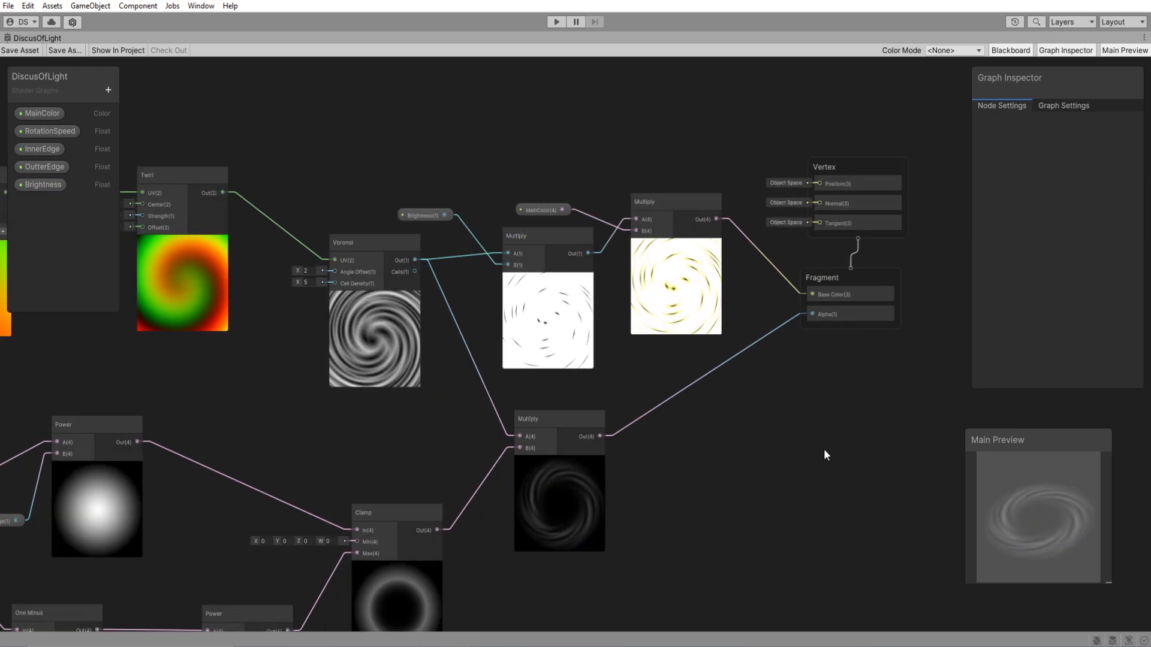
Feed the mask Multiply output into the Brightness Multiply node's input A in place of Voronoi, and rearrange the surrounding nodes.
{"action": "left_click_drag", "start_coordinate": [600, 435], "coordinate": [503, 265]}
{"action": "left_click_drag", "start_coordinate": [753, 152], "coordinate": [448, 314]}
{"action": "left_click_drag", "start_coordinate": [544, 316], "coordinate": [587, 300]}
{"action": "left_click_drag", "start_coordinate": [546, 423], "coordinate": [519, 422]}
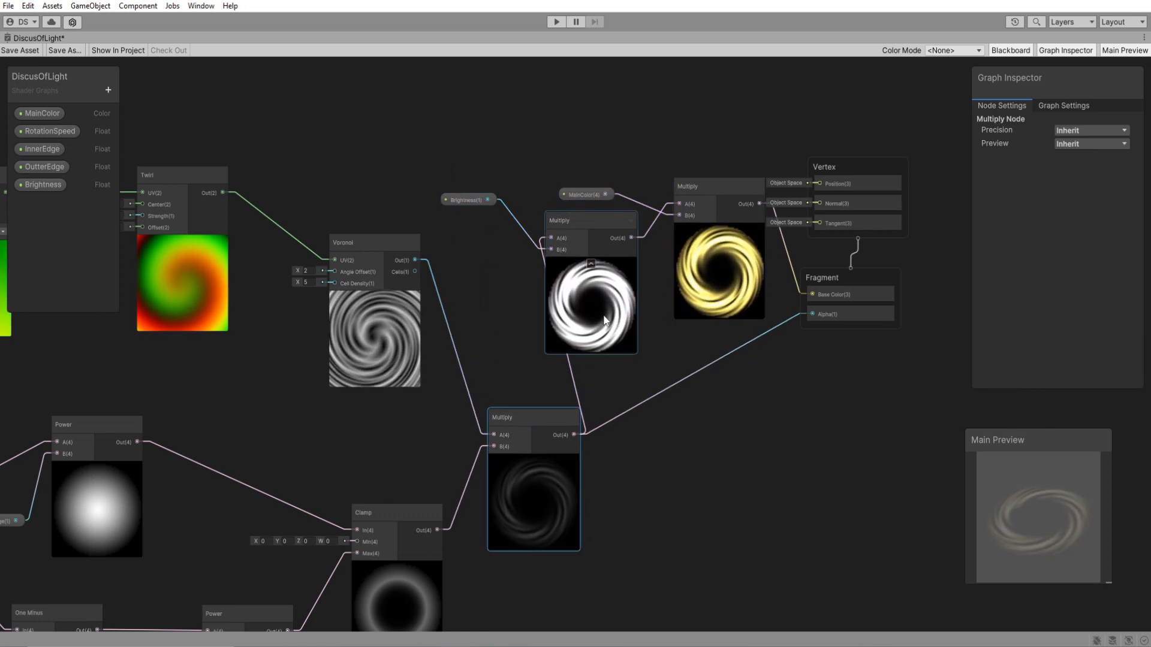
{"action": "left_click_drag", "start_coordinate": [857, 167], "coordinate": [988, 153]}
{"action": "left_click_drag", "start_coordinate": [865, 273], "coordinate": [948, 285]}
{"action": "middle_click_drag", "start_coordinate": [850, 419], "coordinate": [734, 444]}
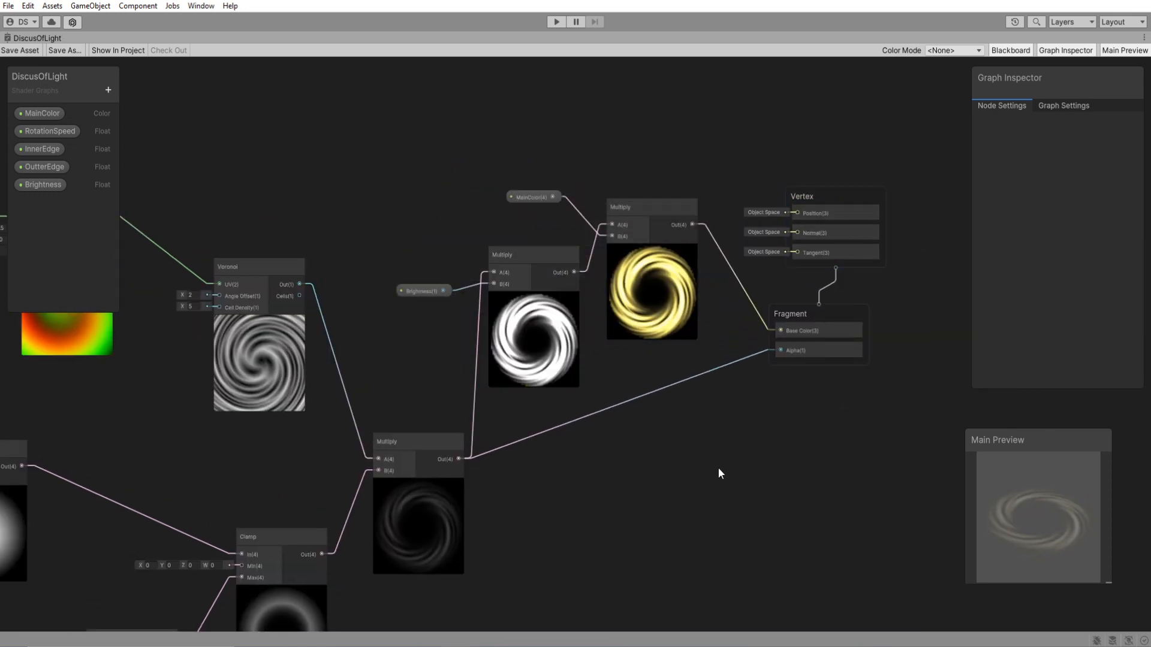
Add a Float property named Fade and place it in the graph below the colour nodes.
{"action": "left_click", "coordinate": [108, 90]}
{"action": "left_click", "coordinate": [131, 109]}
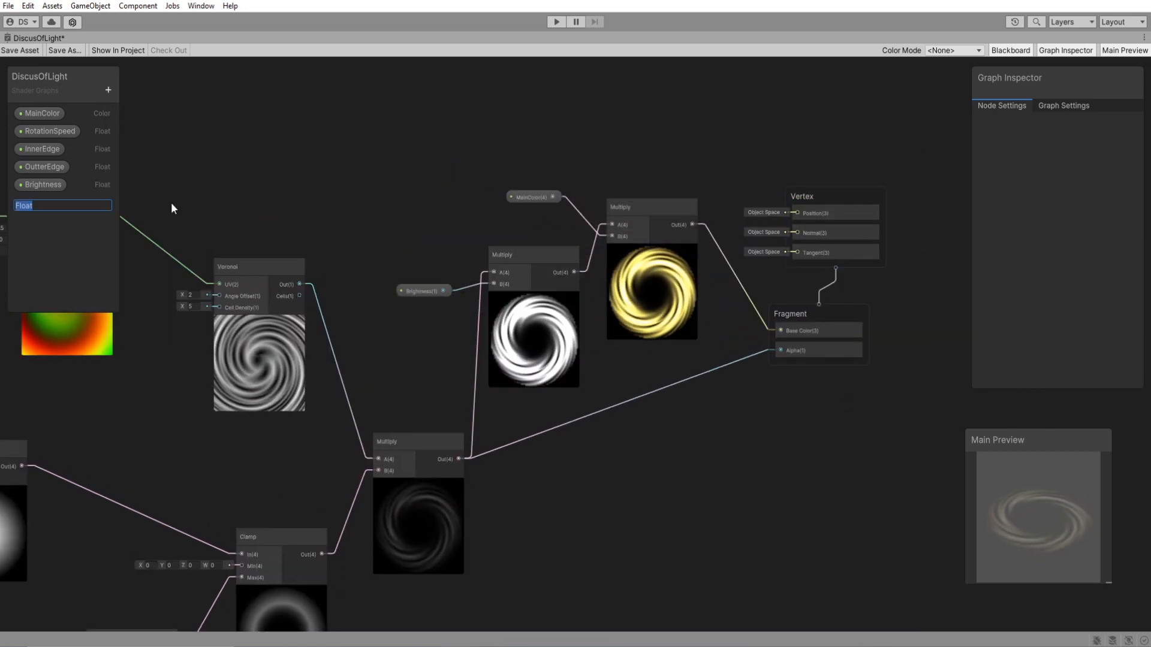
{"action": "type", "text": "Fade"}
{"action": "key", "text": "Return"}
{"action": "left_click_drag", "start_coordinate": [33, 203], "coordinate": [627, 578]}
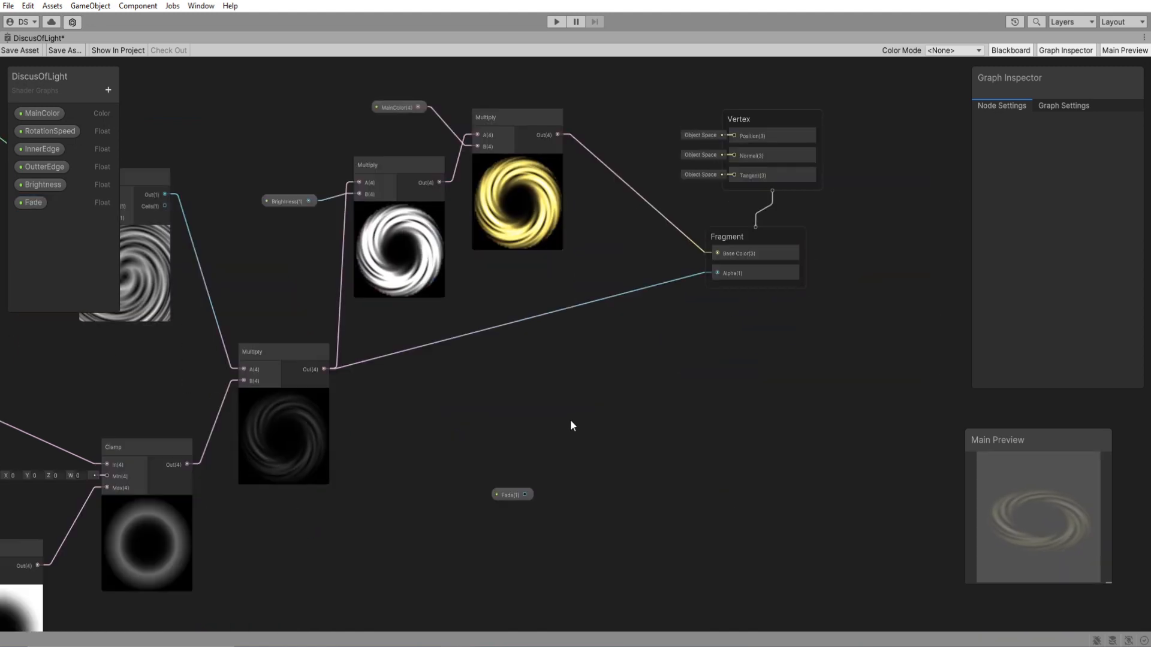
Route the mask Multiply output through a new Multiply node with Fade at input B into the Fragment Alpha.
{"action": "key", "text": "space"}
{"action": "type", "text": "multiply"}
{"action": "key", "text": "Return"}
{"action": "left_click_drag", "start_coordinate": [598, 442], "coordinate": [598, 398]}
{"action": "left_click_drag", "start_coordinate": [524, 494], "coordinate": [576, 426]}
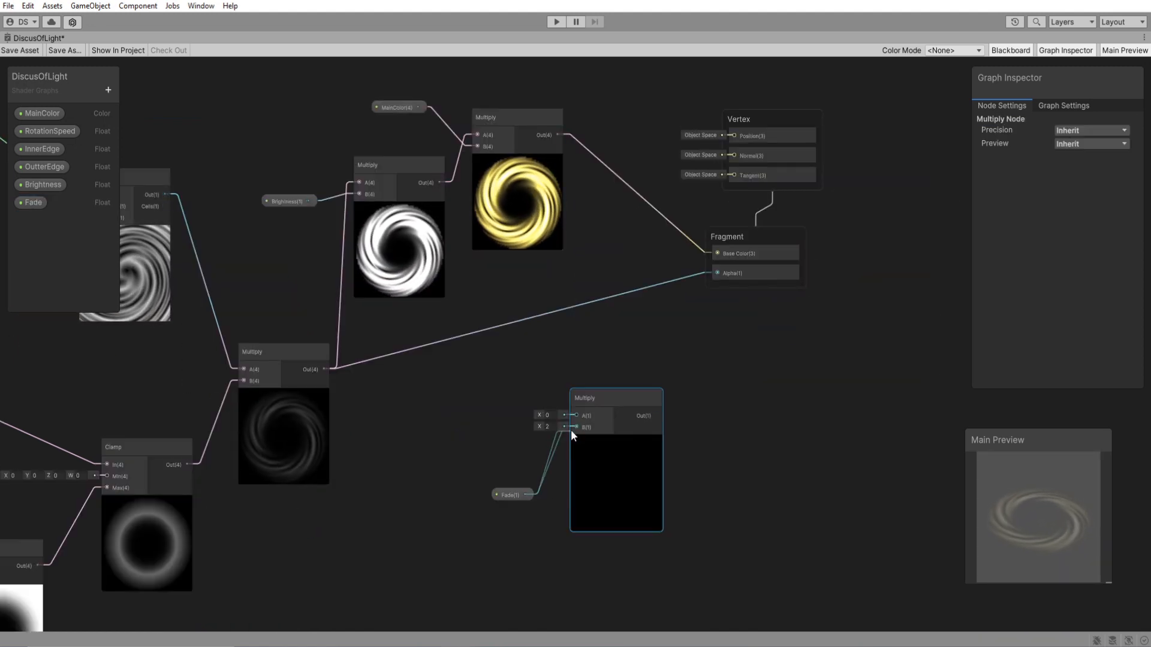
{"action": "left_click_drag", "start_coordinate": [324, 368], "coordinate": [576, 416]}
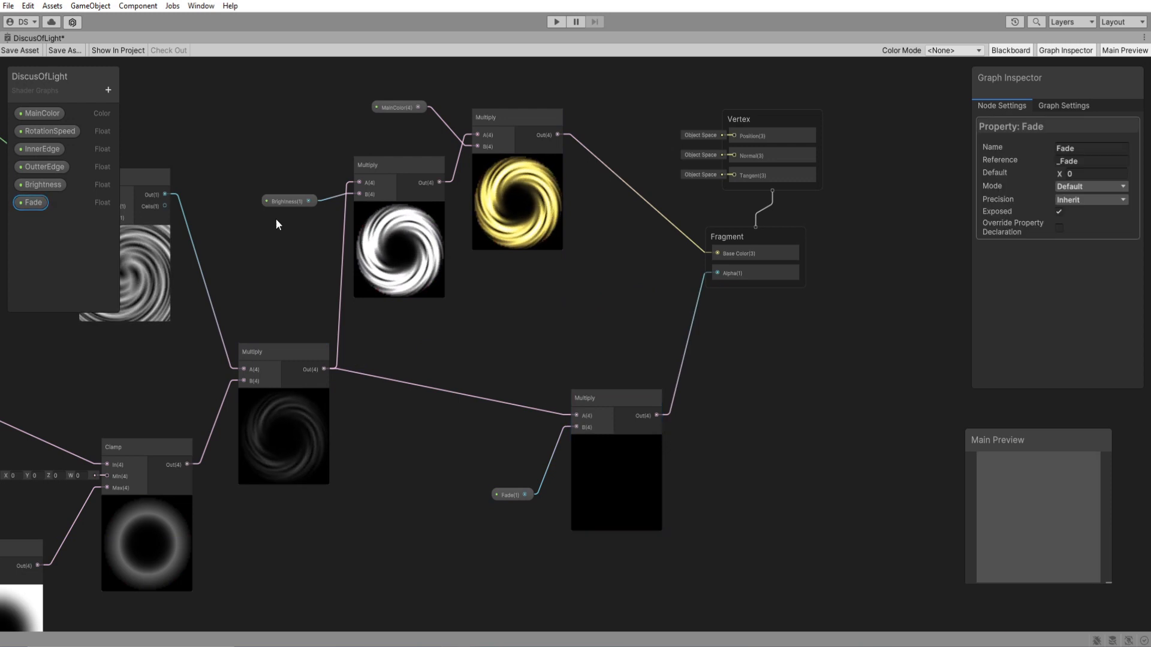
Set the Fade property's default to 1 and tidy the position of the Fade nodes.
{"action": "left_click_drag", "start_coordinate": [1060, 174], "coordinate": [1075, 175]}
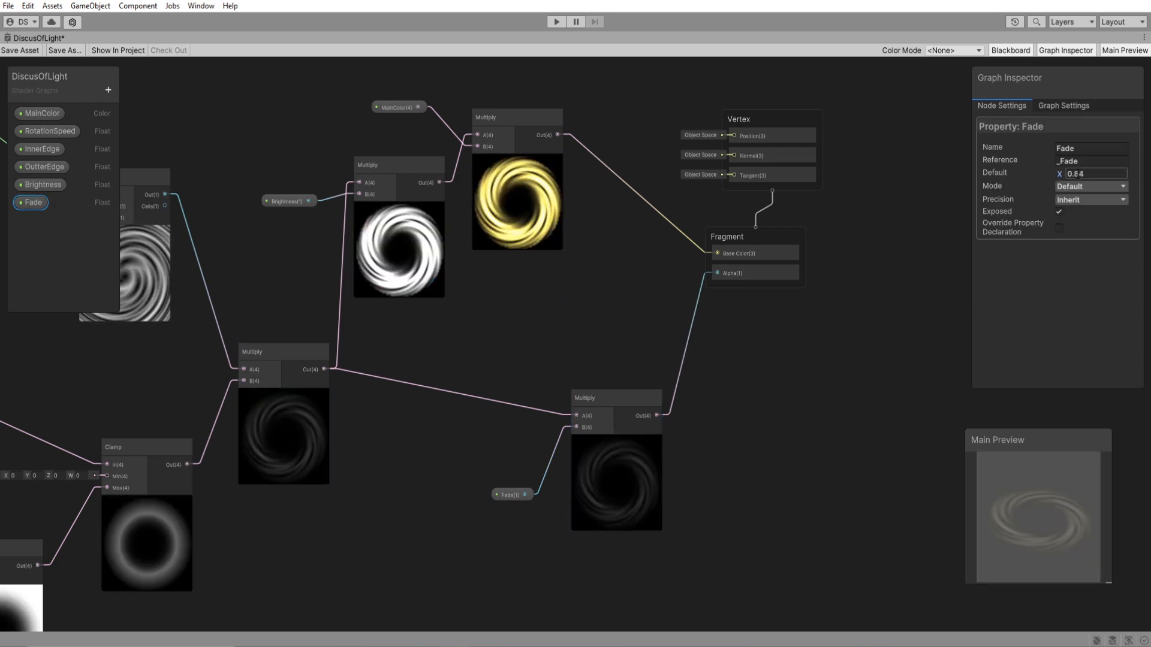
{"action": "left_click", "coordinate": [1105, 174]}
{"action": "type", "text": "1"}
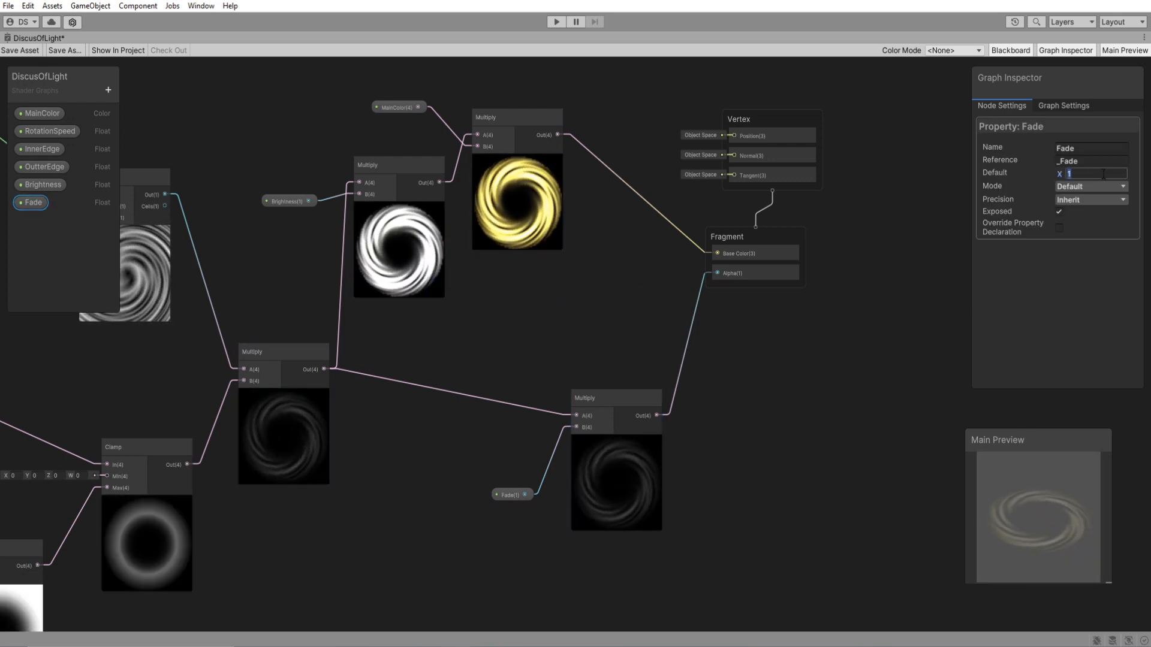
{"action": "key", "text": "BackSpace"}
{"action": "type", "text": "1"}
{"action": "left_click", "coordinate": [470, 484]}
{"action": "middle_click_drag", "start_coordinate": [470, 484], "coordinate": [502, 492]}
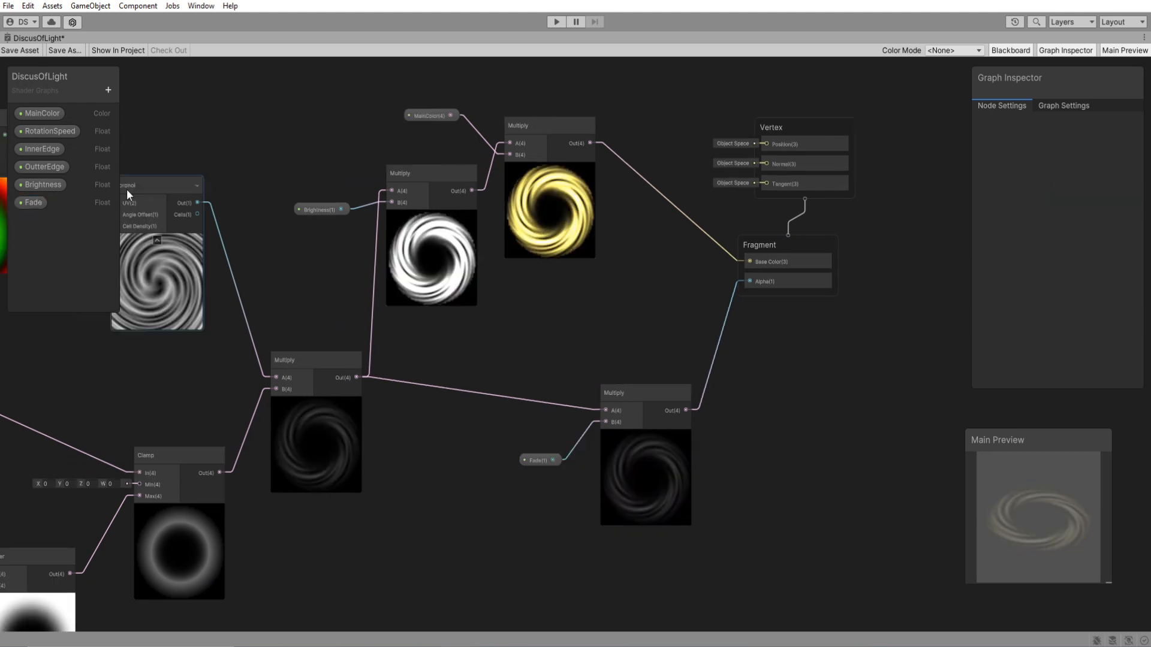
Move the group of edge-mask nodes further down, away from the Voronoi chain.
{"action": "scroll", "coordinate": [502, 493], "scroll_direction": "down", "scroll_amount": 4}
{"action": "middle_click_drag", "start_coordinate": [432, 502], "coordinate": [666, 484]}
{"action": "left_click_drag", "start_coordinate": [964, 196], "coordinate": [639, 473]}
{"action": "left_click_drag", "start_coordinate": [625, 403], "coordinate": [249, 540]}
{"action": "left_click", "coordinate": [592, 410]}
{"action": "left_click_drag", "start_coordinate": [374, 402], "coordinate": [372, 521]}
{"action": "left_click", "coordinate": [534, 425]}
Add a Float property named NoiseScale.
{"action": "middle_click_drag", "start_coordinate": [525, 432], "coordinate": [647, 416]}
{"action": "scroll", "coordinate": [665, 312], "scroll_direction": "up", "scroll_amount": 5}
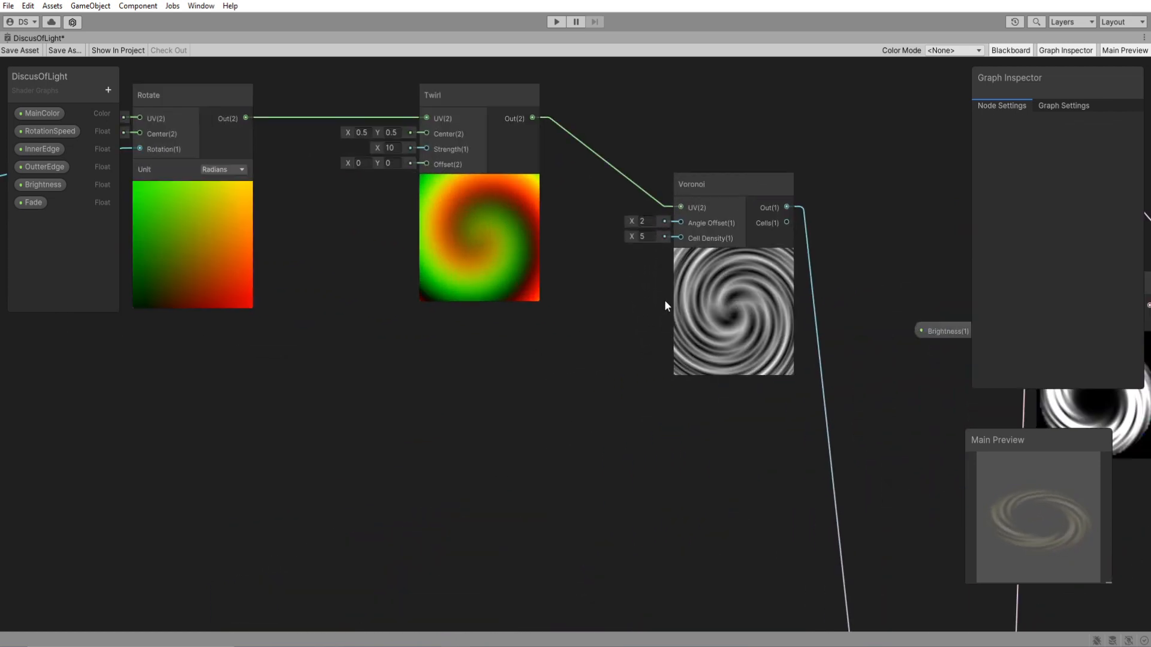
{"action": "middle_click_drag", "start_coordinate": [668, 308], "coordinate": [588, 326]}
{"action": "left_click", "coordinate": [108, 90]}
{"action": "left_click", "coordinate": [128, 110]}
{"action": "type", "text": "NoiseScale"}
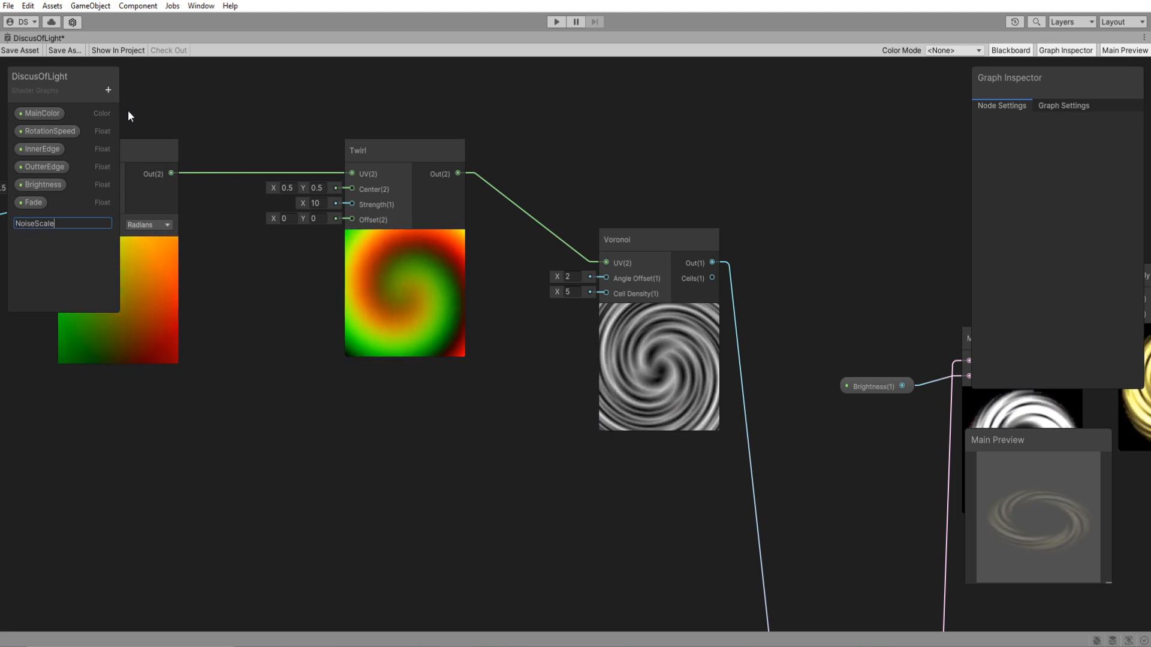
{"action": "key", "text": "Return"}
Connect NoiseScale to the Voronoi node's Cell Density, place it beside the node and raise its default for a denser swirl.
{"action": "left_click_drag", "start_coordinate": [42, 220], "coordinate": [606, 293]}
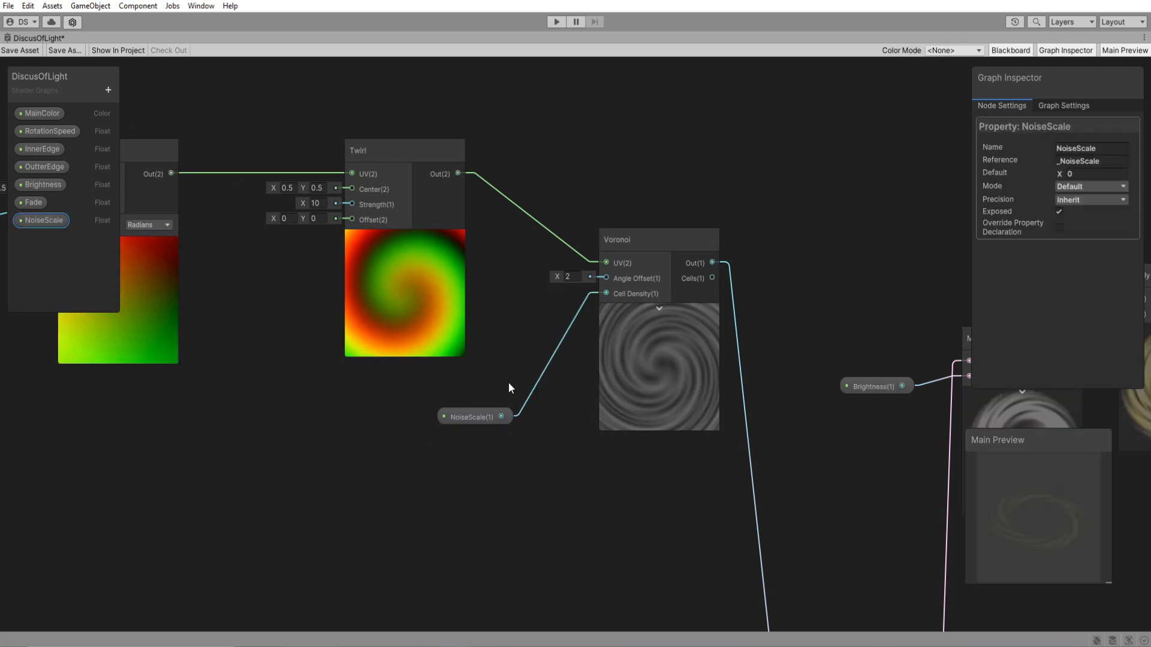
{"action": "left_click_drag", "start_coordinate": [470, 411], "coordinate": [537, 338]}
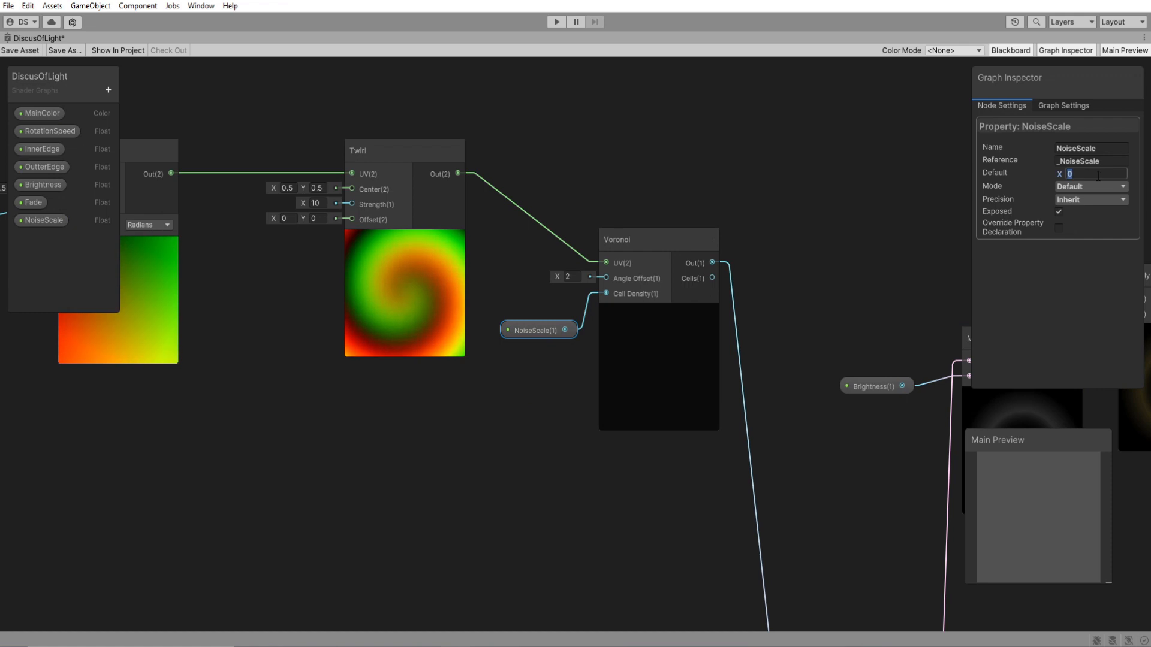
{"action": "type", "text": "5"}
{"action": "left_click", "coordinate": [431, 427]}
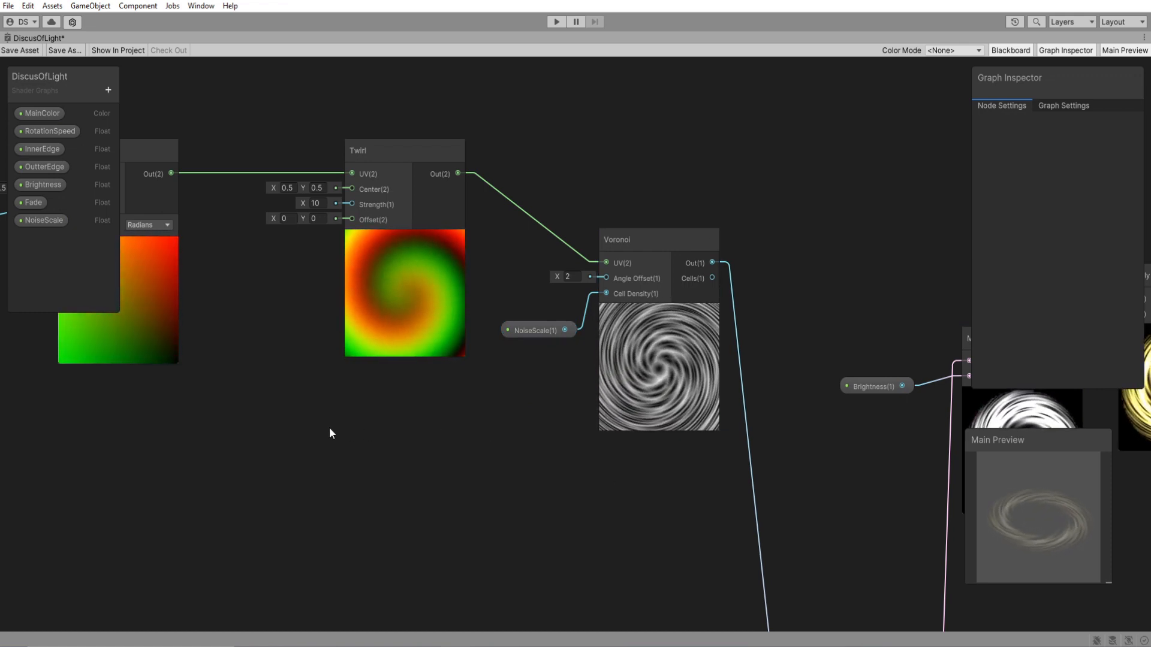
Add a Float property named TwirlStrength.
{"action": "middle_click_drag", "start_coordinate": [329, 433], "coordinate": [520, 454]}
{"action": "left_click", "coordinate": [108, 90]}
{"action": "left_click", "coordinate": [131, 114]}
{"action": "type", "text": "TwirlStrength"}
{"action": "key", "text": "Return"}
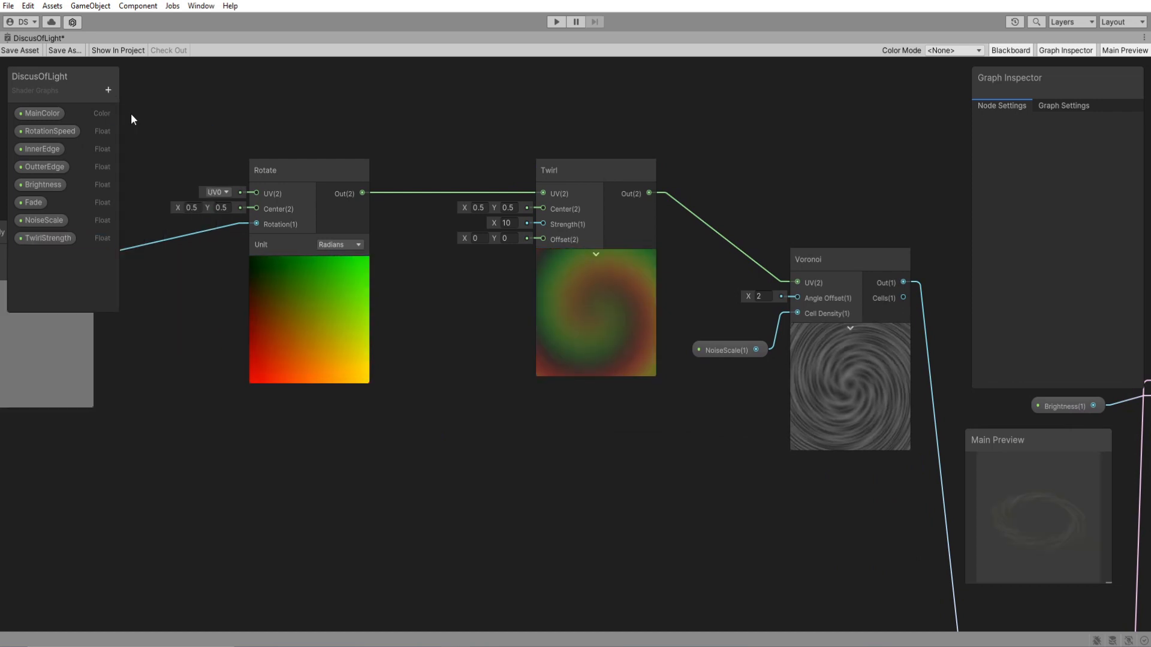
Connect TwirlStrength to the Twirl node's Strength input and set its default to 5.
{"action": "left_click_drag", "start_coordinate": [48, 238], "coordinate": [543, 224]}
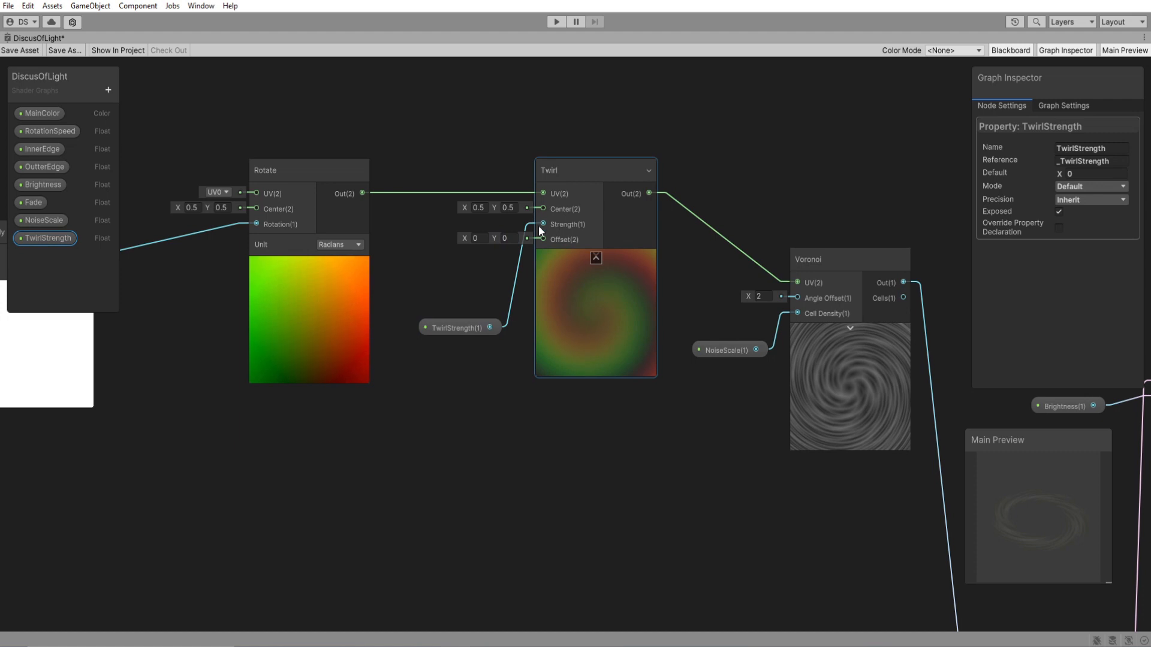
{"action": "left_click", "coordinate": [463, 324]}
{"action": "left_click", "coordinate": [1081, 173]}
{"action": "type", "text": "5"}
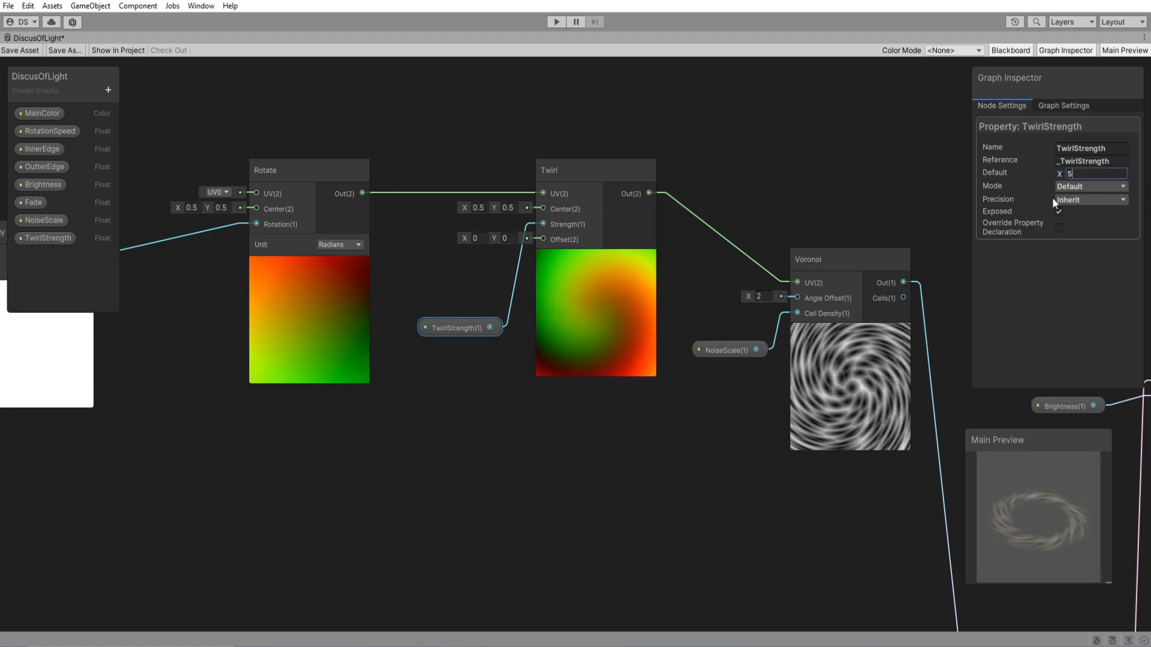
{"action": "left_click", "coordinate": [889, 508]}
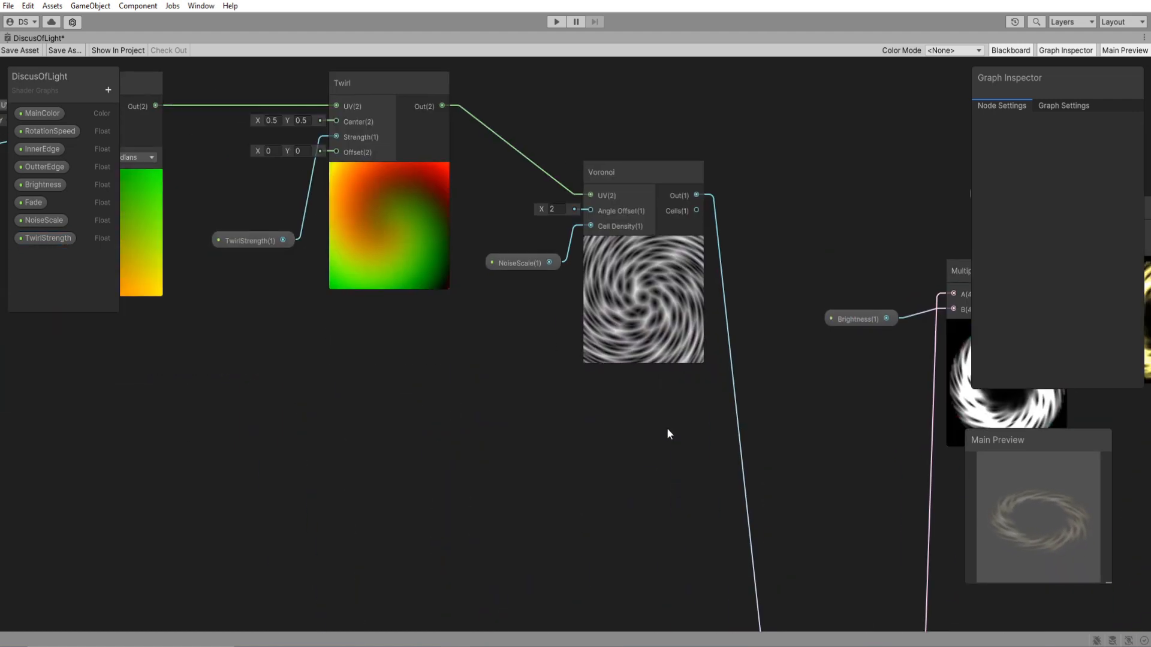
Set the OutterEdge property's default to 1 to thin the ring's outer border.
{"action": "scroll", "coordinate": [683, 447], "scroll_direction": "down", "scroll_amount": 3}
{"action": "middle_click_drag", "start_coordinate": [652, 470], "coordinate": [316, 459]}
{"action": "scroll", "coordinate": [691, 441], "scroll_direction": "up", "scroll_amount": 5}
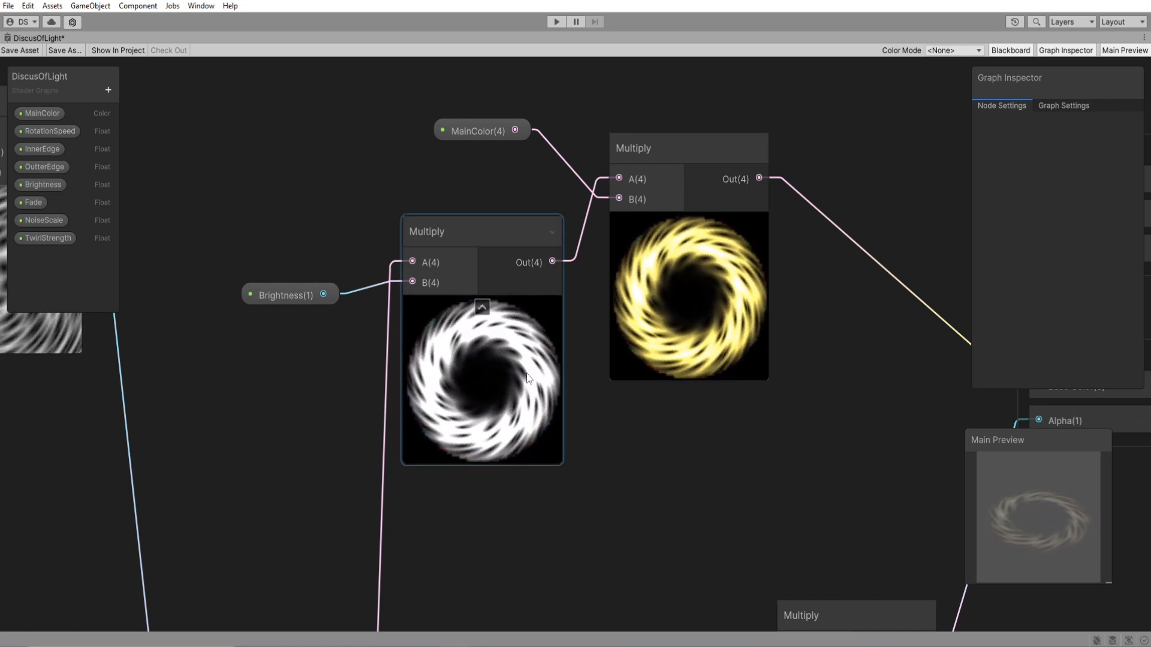
{"action": "left_click", "coordinate": [48, 167]}
{"action": "left_click", "coordinate": [1097, 174]}
{"action": "type", "text": "0.6"}
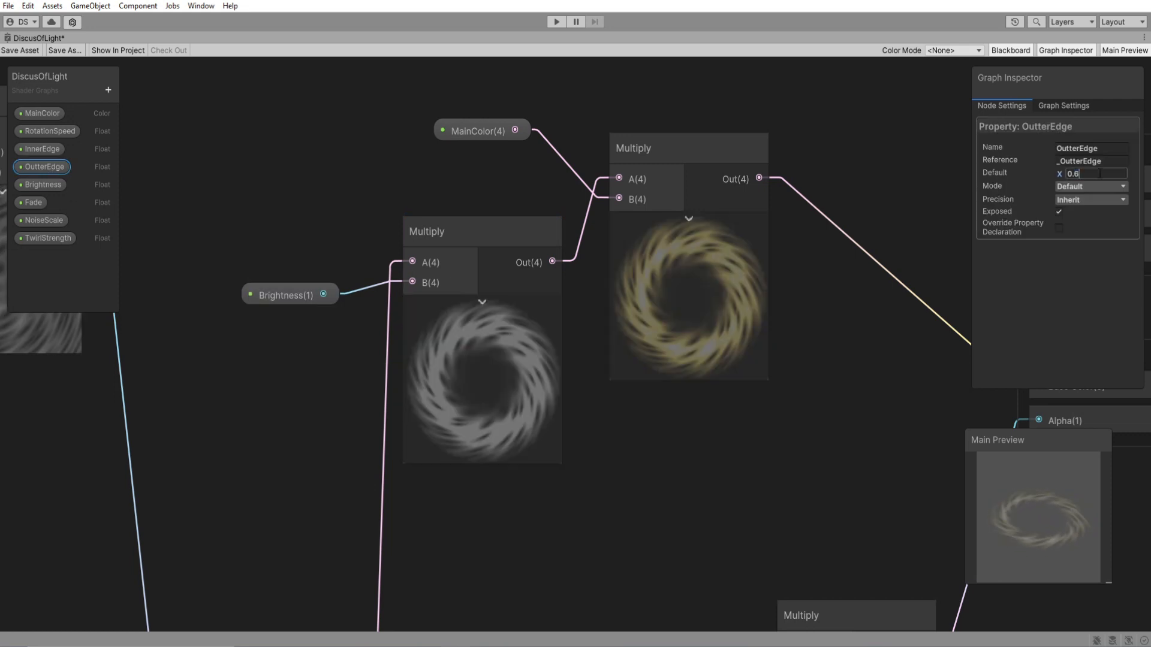
{"action": "key", "text": "BackSpace"}
{"action": "type", "text": "8"}
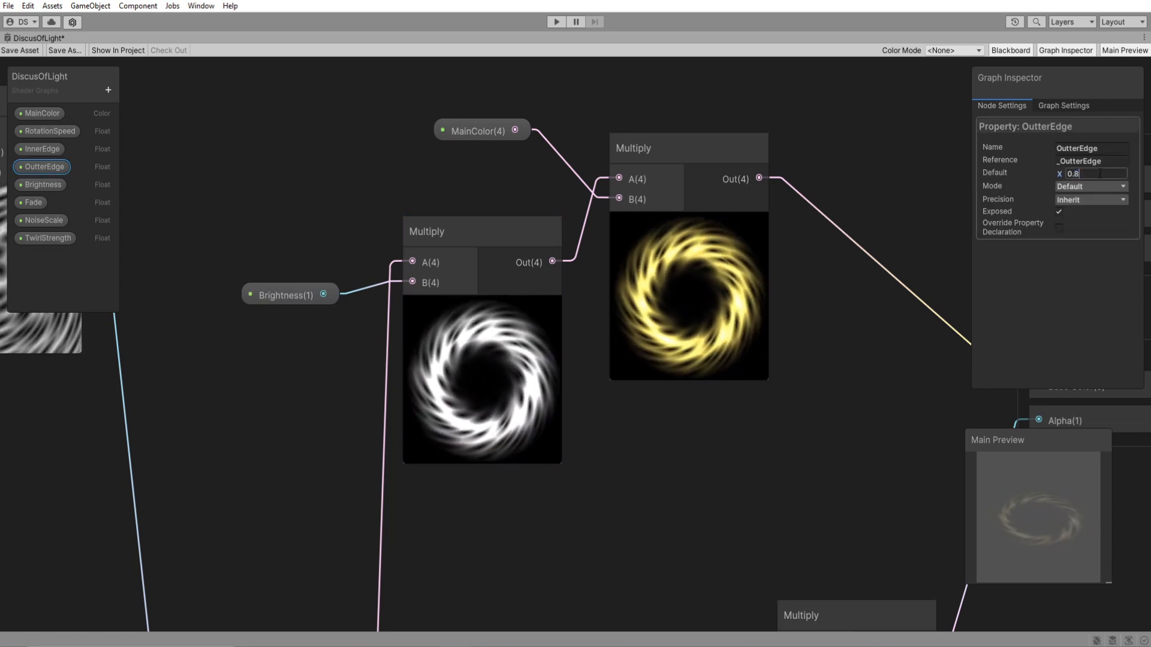
{"action": "key", "text": "BackSpace"}
{"action": "key", "text": "BackSpace"}
{"action": "key", "text": "BackSpace"}
{"action": "type", "text": "1"}
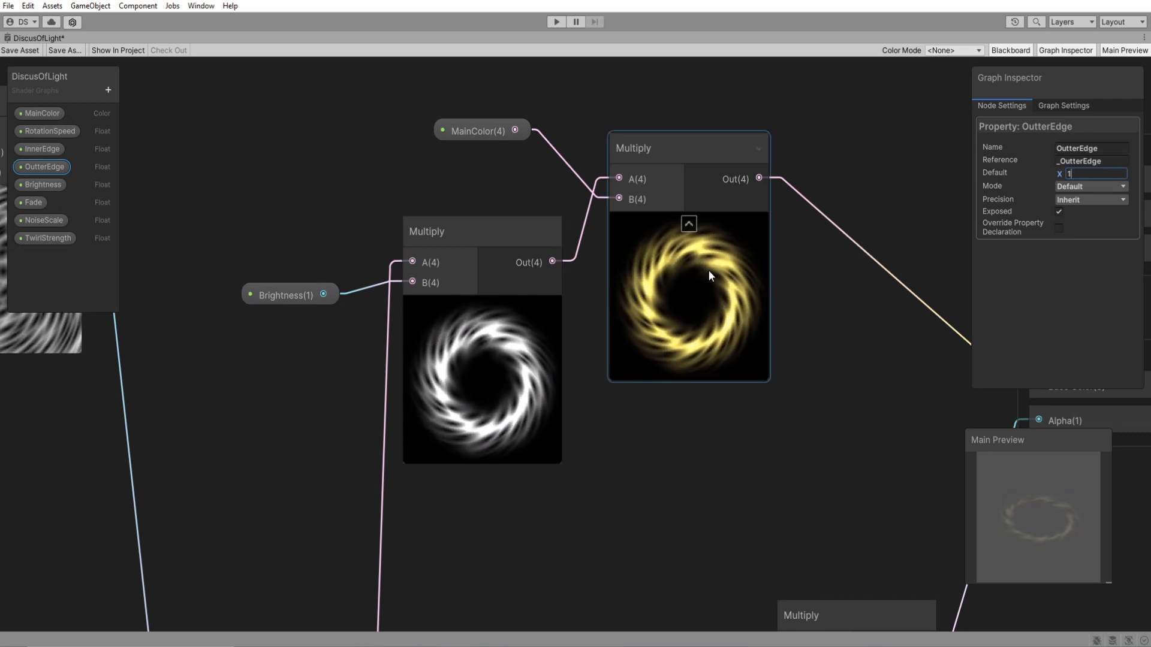
{"action": "left_click", "coordinate": [763, 454]}
Duplicate the whole Time, RotationSpeed, Multiply, Rotate, Twirl and Voronoi chain and place the copy below the original.
{"action": "middle_click_drag", "start_coordinate": [277, 458], "coordinate": [712, 371]}
{"action": "scroll", "coordinate": [712, 371], "scroll_direction": "down", "scroll_amount": 4}
{"action": "middle_click_drag", "start_coordinate": [454, 389], "coordinate": [729, 467]}
{"action": "scroll", "coordinate": [729, 473], "scroll_direction": "down", "scroll_amount": 3}
{"action": "left_click_drag", "start_coordinate": [268, 432], "coordinate": [225, 441]}
{"action": "key", "text": "ctrl+d"}
{"action": "left_click_drag", "start_coordinate": [654, 236], "coordinate": [465, 422]}
{"action": "left_click", "coordinate": [710, 216]}
{"action": "left_click_drag", "start_coordinate": [840, 216], "coordinate": [225, 395]}
{"action": "left_click_drag", "start_coordinate": [370, 362], "coordinate": [373, 270]}
{"action": "left_click_drag", "start_coordinate": [804, 372], "coordinate": [210, 518]}
{"action": "left_click_drag", "start_coordinate": [340, 501], "coordinate": [379, 435]}
{"action": "left_click", "coordinate": [422, 336]}
{"action": "scroll", "coordinate": [360, 344], "scroll_direction": "up", "scroll_amount": 3}
{"action": "middle_click_drag", "start_coordinate": [355, 347], "coordinate": [487, 353]}
{"action": "left_click_drag", "start_coordinate": [415, 459], "coordinate": [423, 337]}
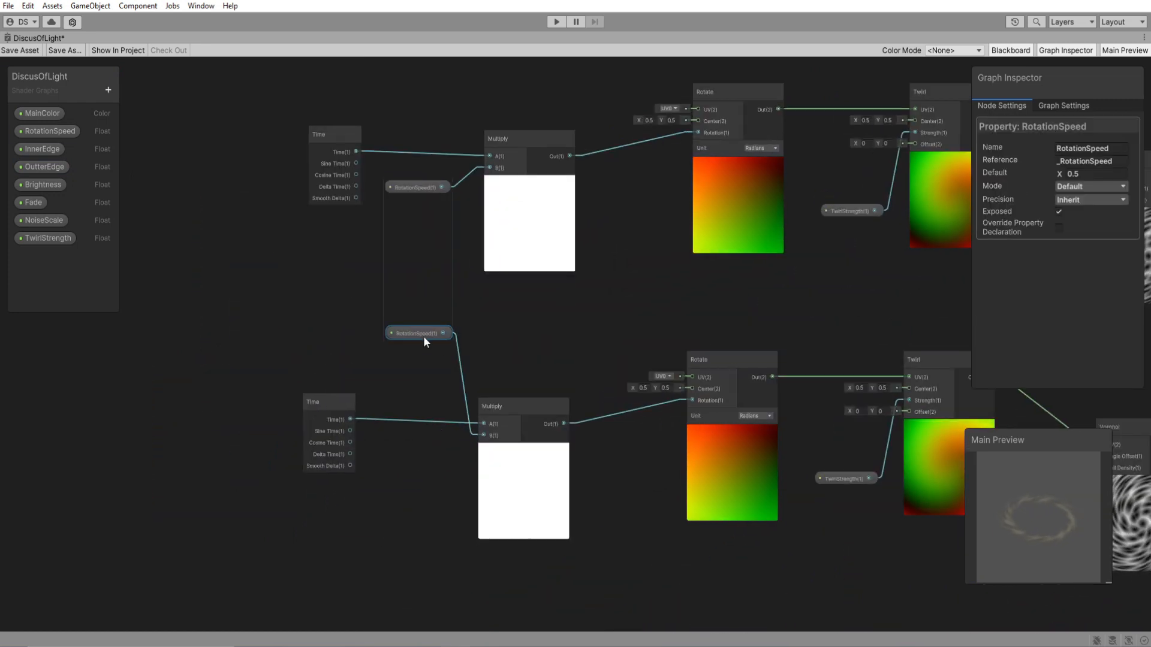
Delete the duplicated Time, RotationSpeed and Multiply nodes from the lower chain.
{"action": "left_click", "coordinate": [332, 403]}
{"action": "key", "text": "Delete"}
{"action": "left_click", "coordinate": [415, 328]}
{"action": "key", "text": "Delete"}
{"action": "left_click_drag", "start_coordinate": [502, 401], "coordinate": [497, 321]}
{"action": "key", "text": "Delete"}
Move the original Time, RotationSpeed and Multiply nodes between both chains and connect Multiply to the lower Rotate's Rotation input.
{"action": "middle_click_drag", "start_coordinate": [496, 331], "coordinate": [467, 374]}
{"action": "left_click_drag", "start_coordinate": [257, 147], "coordinate": [533, 302]}
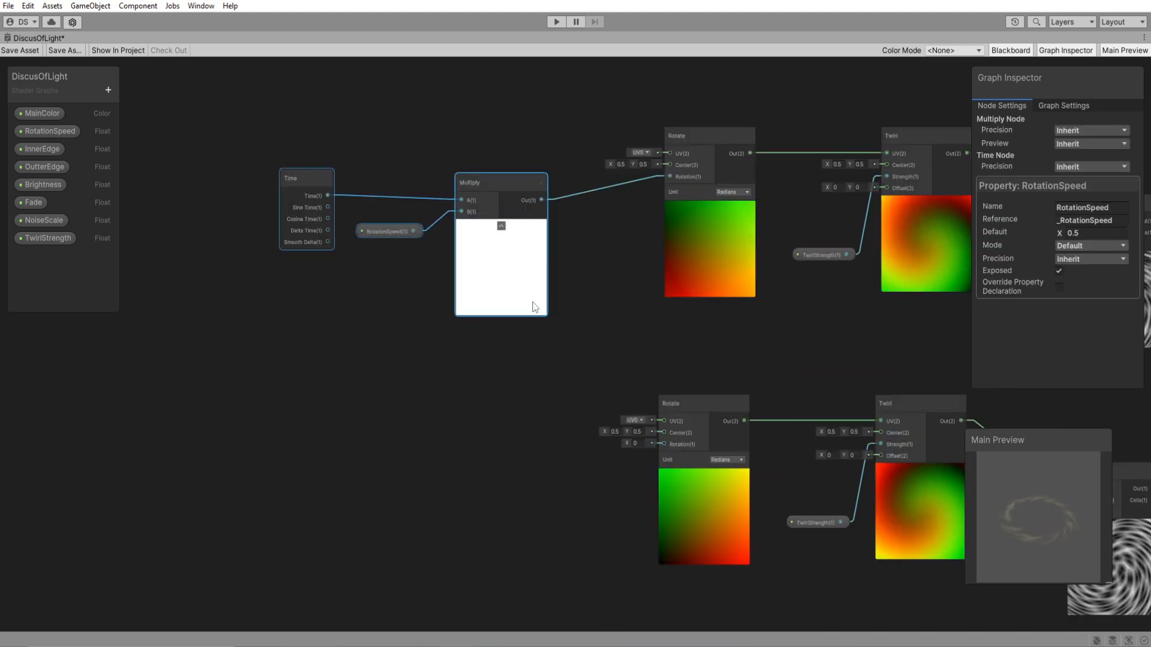
{"action": "left_click_drag", "start_coordinate": [523, 209], "coordinate": [493, 351]}
{"action": "left_click", "coordinate": [539, 354]}
{"action": "left_click_drag", "start_coordinate": [590, 386], "coordinate": [664, 444]}
{"action": "middle_click_drag", "start_coordinate": [687, 354], "coordinate": [519, 359]}
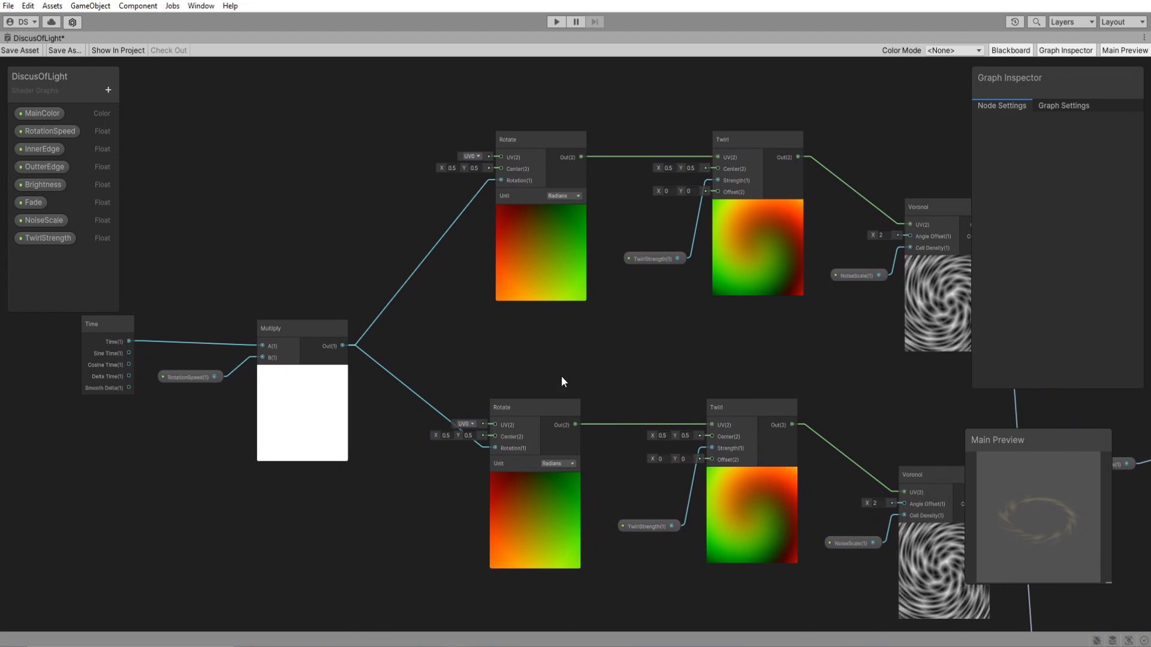
Delete the lower Rotate node and feed the remaining Rotate's output into the UV inputs of both Twirl nodes.
{"action": "left_click", "coordinate": [539, 410]}
{"action": "key", "text": "Delete"}
{"action": "left_click_drag", "start_coordinate": [538, 277], "coordinate": [513, 440]}
{"action": "middle_click_drag", "start_coordinate": [713, 423], "coordinate": [488, 333]}
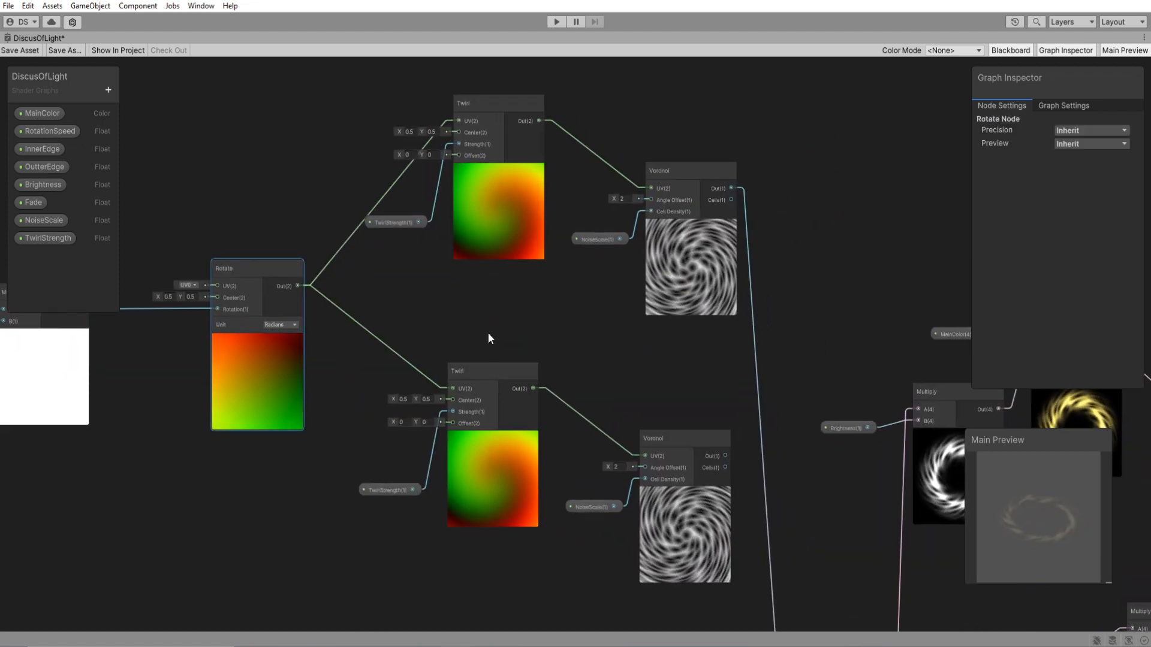
Delete the lower Twirl node and its TwirlStrength property node.
{"action": "left_click", "coordinate": [488, 394]}
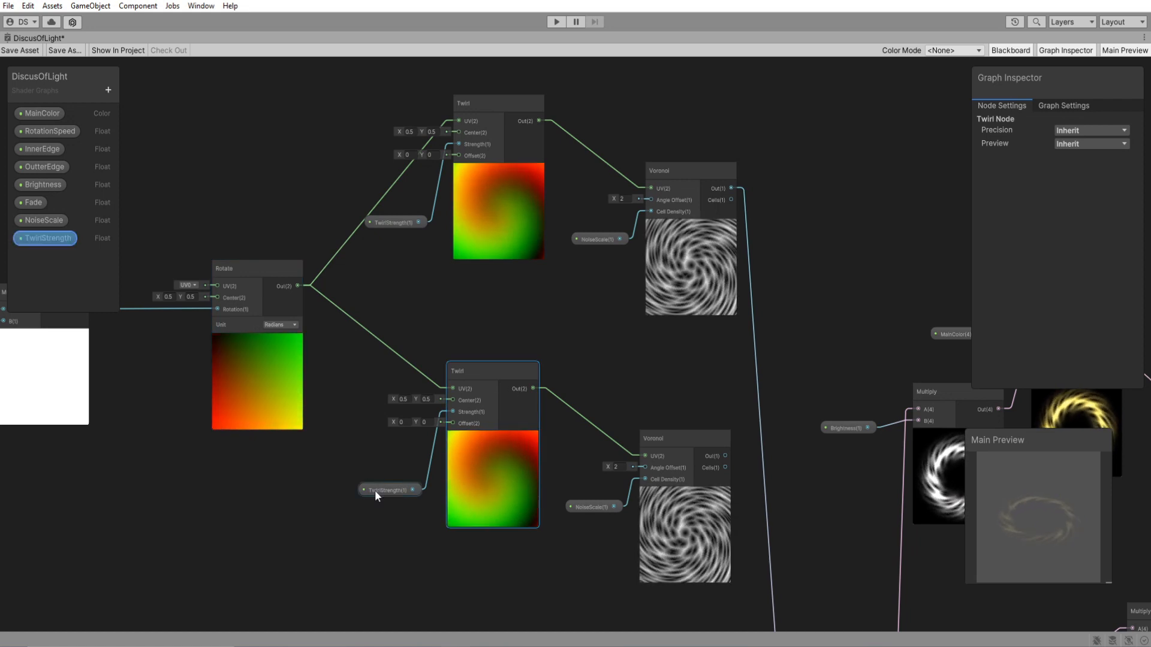
{"action": "key", "text": "Delete"}
{"action": "left_click", "coordinate": [398, 488]}
{"action": "key", "text": "Delete"}
Add a Tiling And Offset node and connect its UV input to Rotate and its output to the lower Voronoi's UV.
{"action": "key", "text": "space"}
{"action": "type", "text": "t"}
{"action": "key", "text": "Return"}
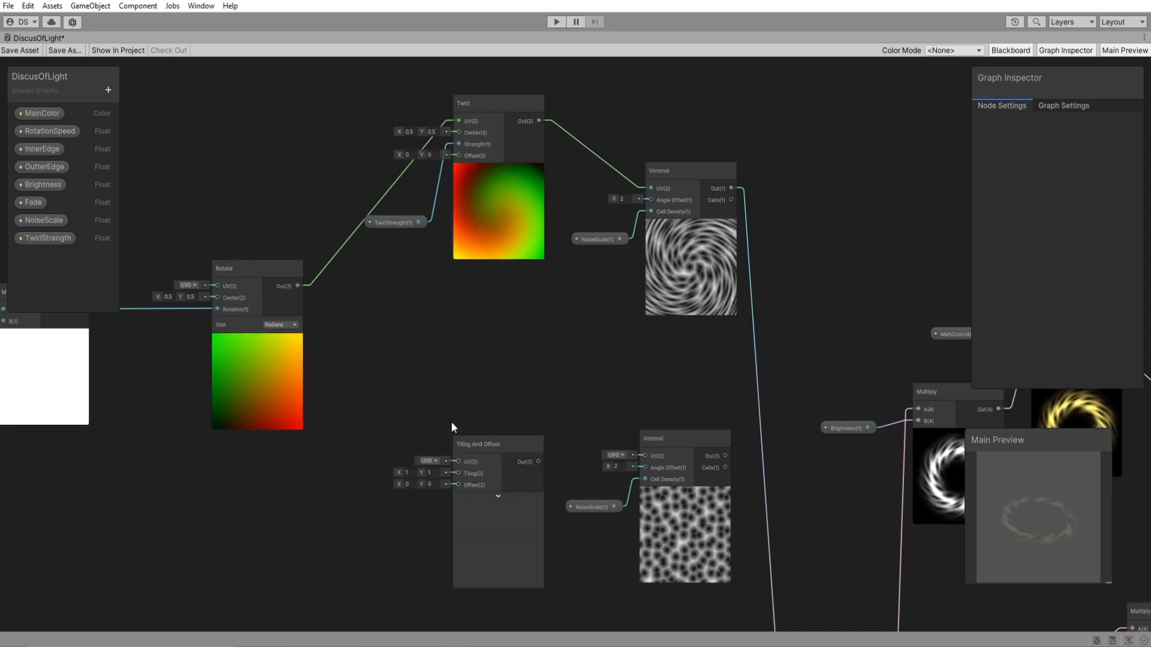
{"action": "left_click_drag", "start_coordinate": [296, 286], "coordinate": [443, 406]}
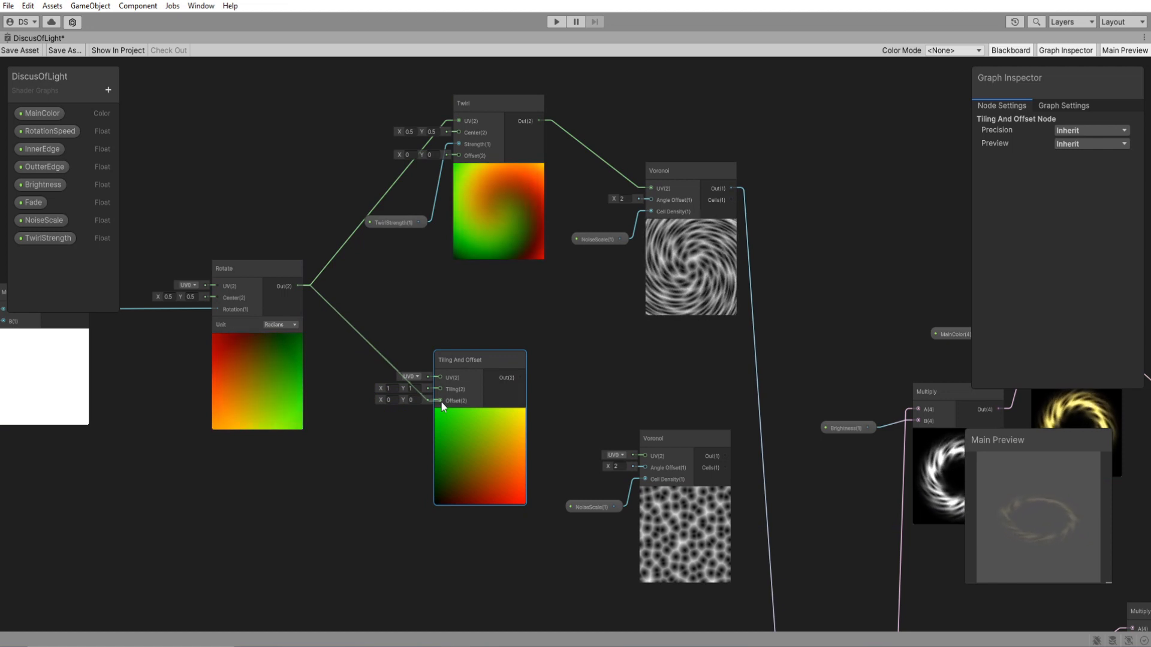
{"action": "left_click_drag", "start_coordinate": [436, 378], "coordinate": [438, 377]}
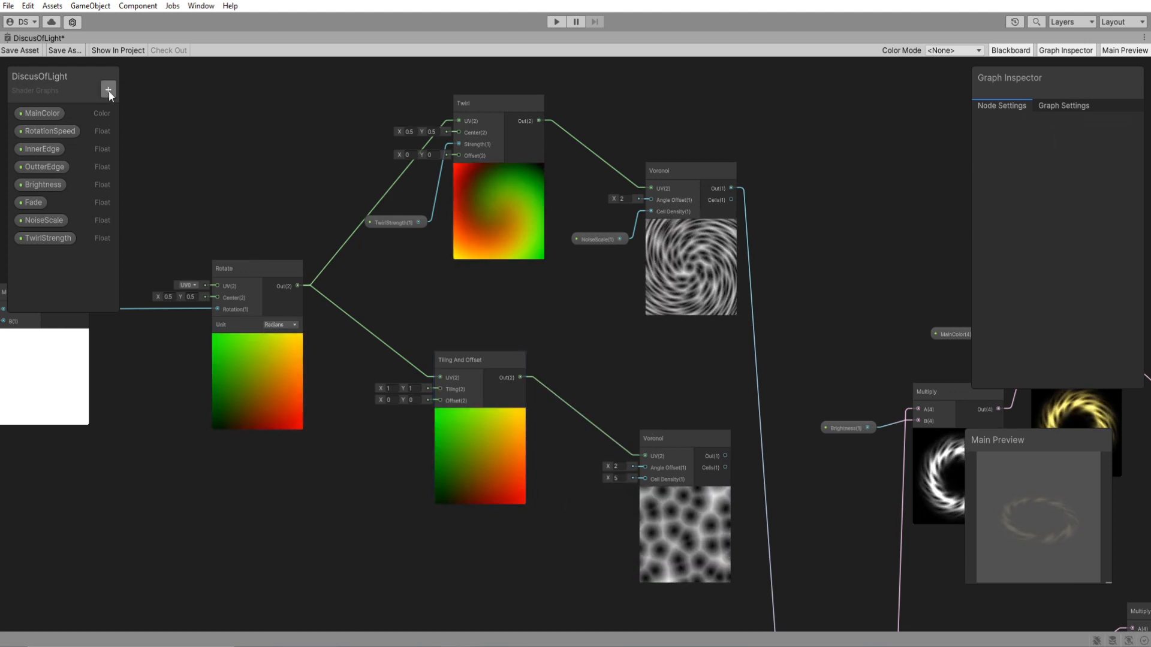
Add a Float property named NoiseSubtraction.
{"action": "left_click", "coordinate": [109, 91]}
{"action": "left_click", "coordinate": [148, 116]}
{"action": "type", "text": "Noise"}
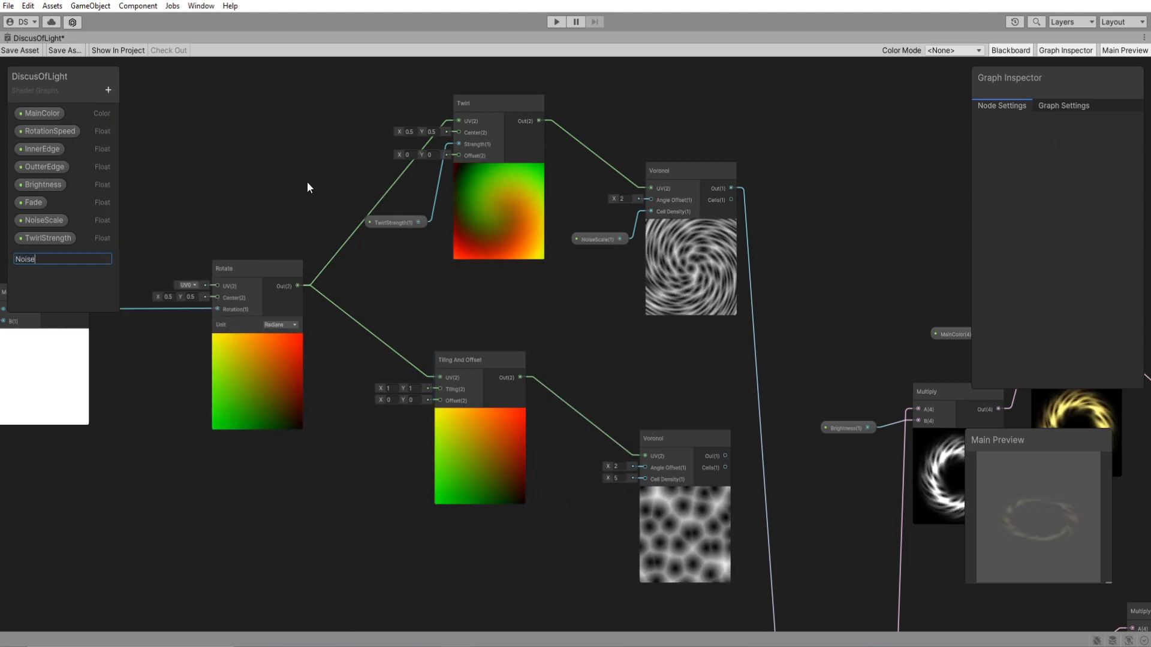
{"action": "type", "text": "Subtraction"}
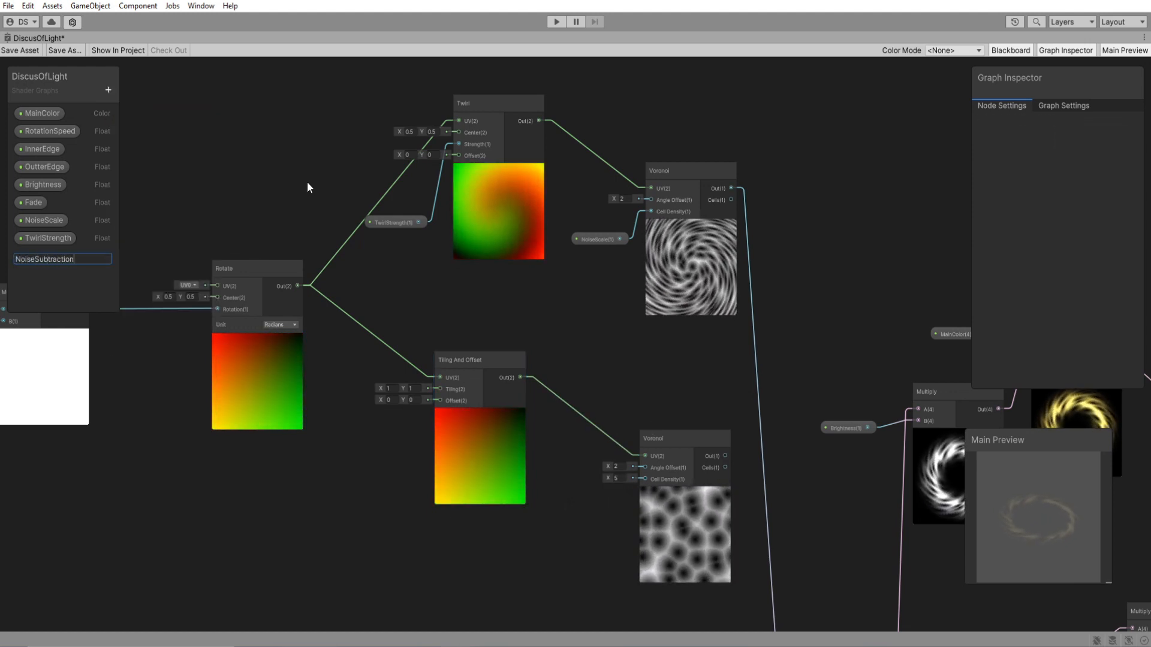
{"action": "key", "text": "Return"}
Connect NoiseSubtraction to the lower Voronoi's Cell Density and set its default to 3.
{"action": "left_click_drag", "start_coordinate": [54, 256], "coordinate": [645, 479]}
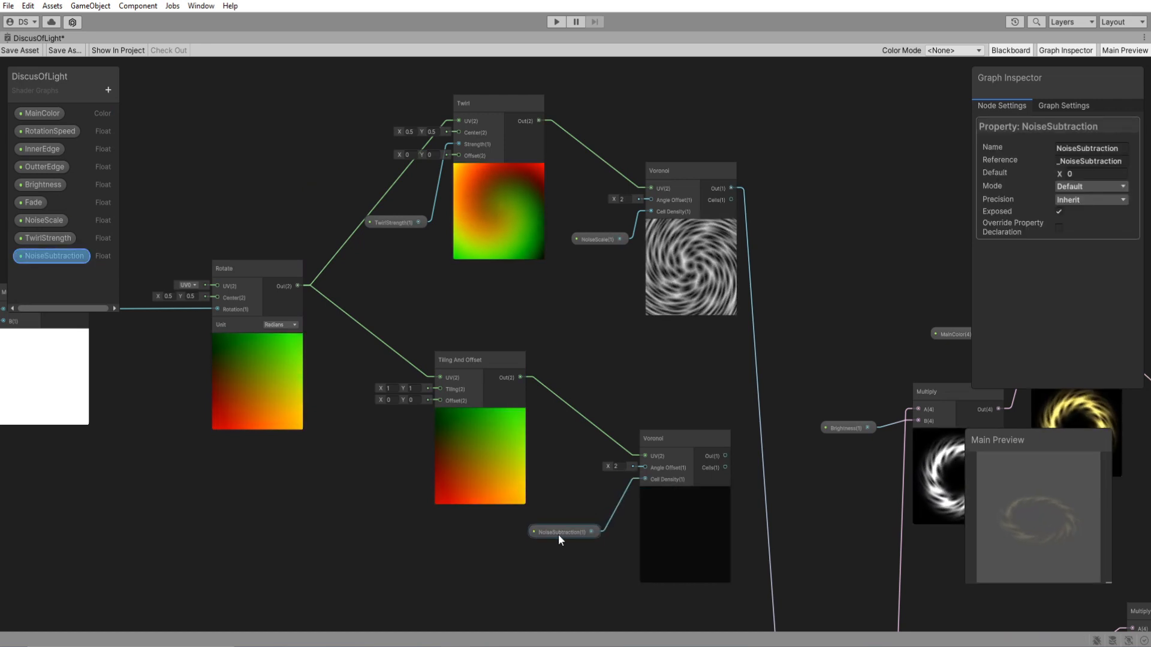
{"action": "type", "text": "2"}
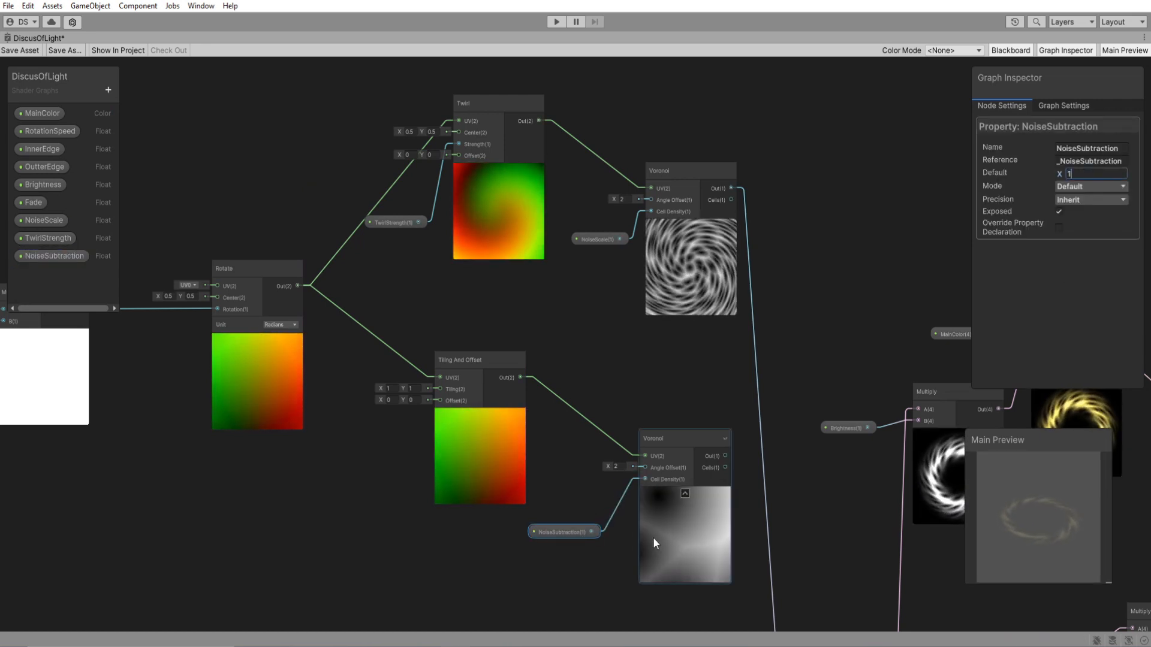
{"action": "double_click", "coordinate": [1071, 174]}
{"action": "type", "text": "3"}
Add a Subtract node that takes the upper Voronoi as A and the lower Voronoi as B, placed beside them.
{"action": "scroll", "coordinate": [601, 382], "scroll_direction": "down", "scroll_amount": 2}
{"action": "middle_click_drag", "start_coordinate": [600, 382], "coordinate": [405, 358]}
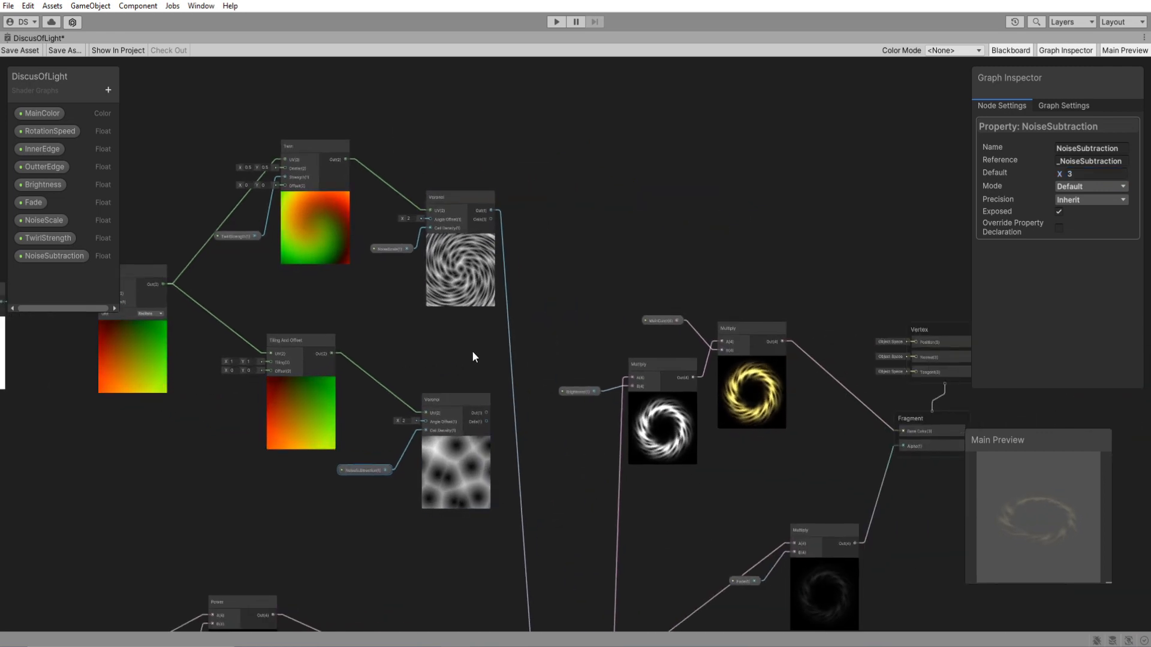
{"action": "key", "text": "space"}
{"action": "type", "text": "subtract"}
{"action": "key", "text": "Return"}
{"action": "left_click_drag", "start_coordinate": [491, 211], "coordinate": [589, 339]}
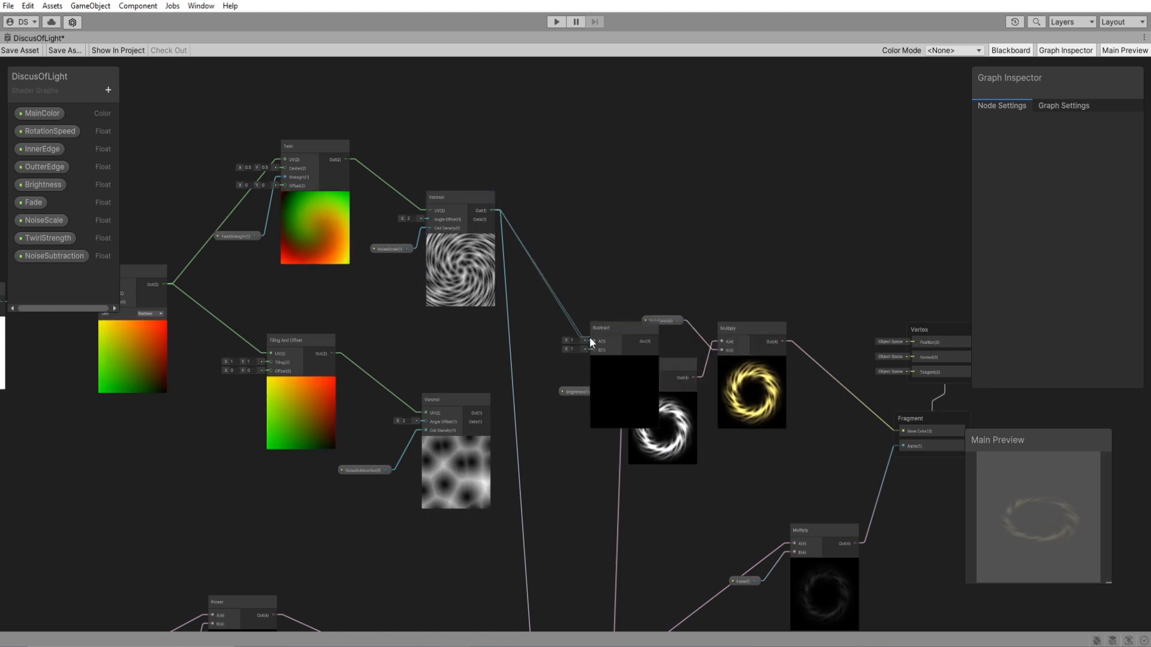
{"action": "scroll", "coordinate": [567, 411], "scroll_direction": "up", "scroll_amount": 3}
{"action": "left_click_drag", "start_coordinate": [628, 401], "coordinate": [571, 329]}
{"action": "left_click_drag", "start_coordinate": [449, 412], "coordinate": [551, 248]}
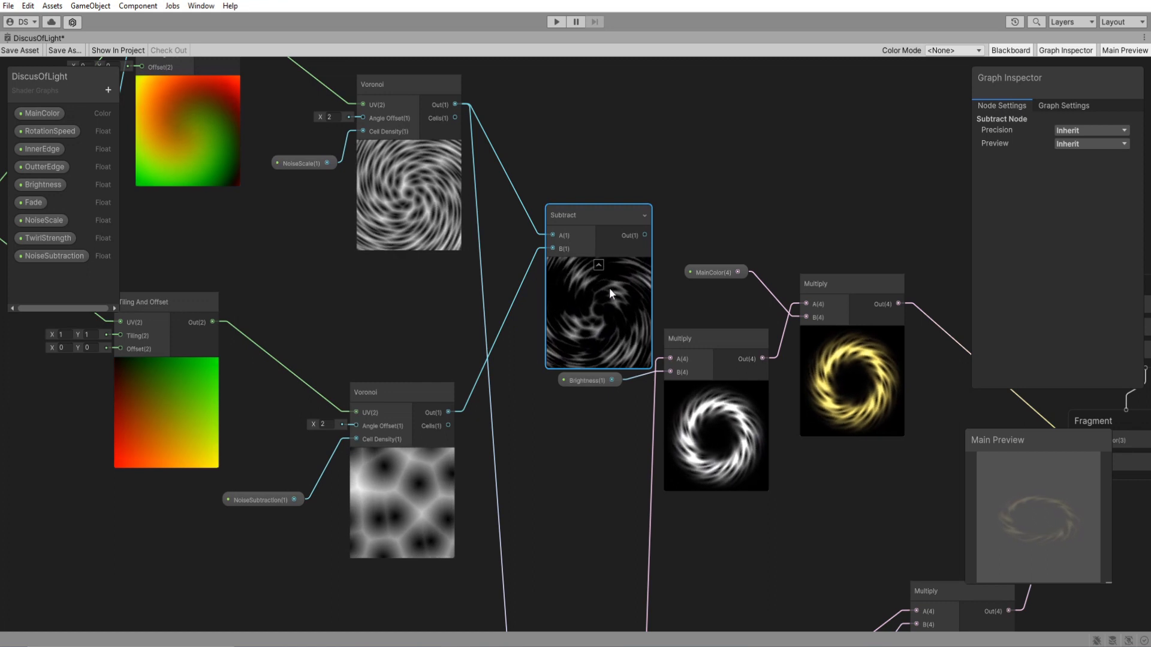
{"action": "left_click_drag", "start_coordinate": [600, 314], "coordinate": [578, 302]}
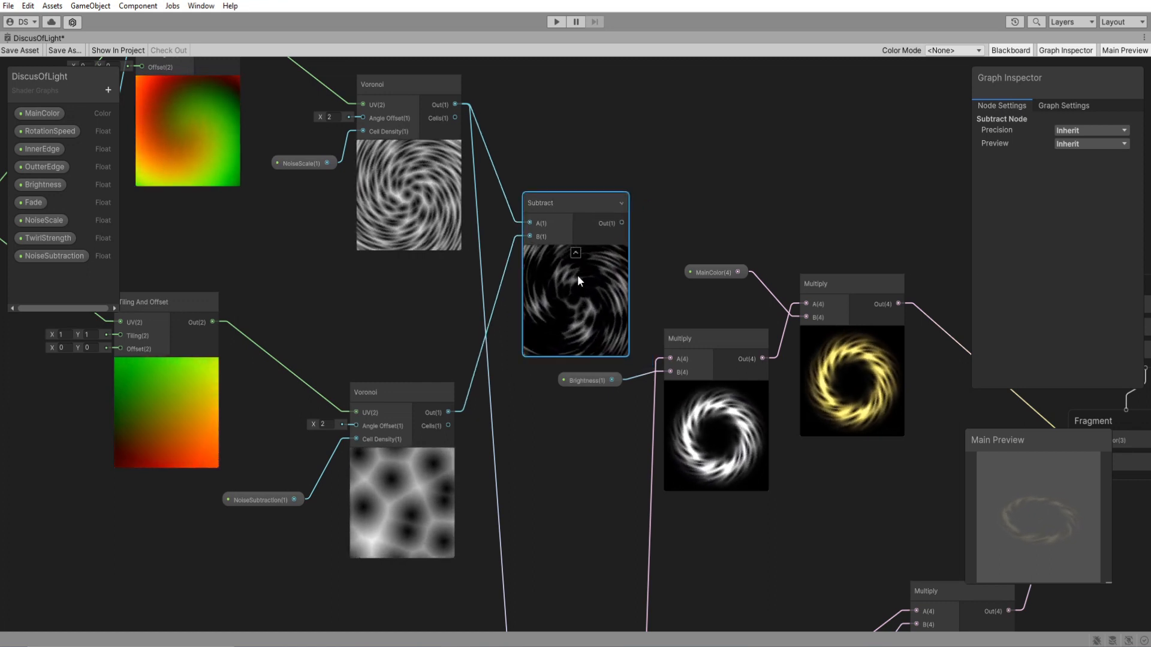
Try other default values for NoiseSubtraction and return it to 3.
{"action": "left_click", "coordinate": [254, 502]}
{"action": "left_click", "coordinate": [1086, 175]}
{"action": "key", "text": "BackSpace"}
{"action": "type", "text": "1"}
{"action": "key", "text": "BackSpace"}
{"action": "type", "text": "01"}
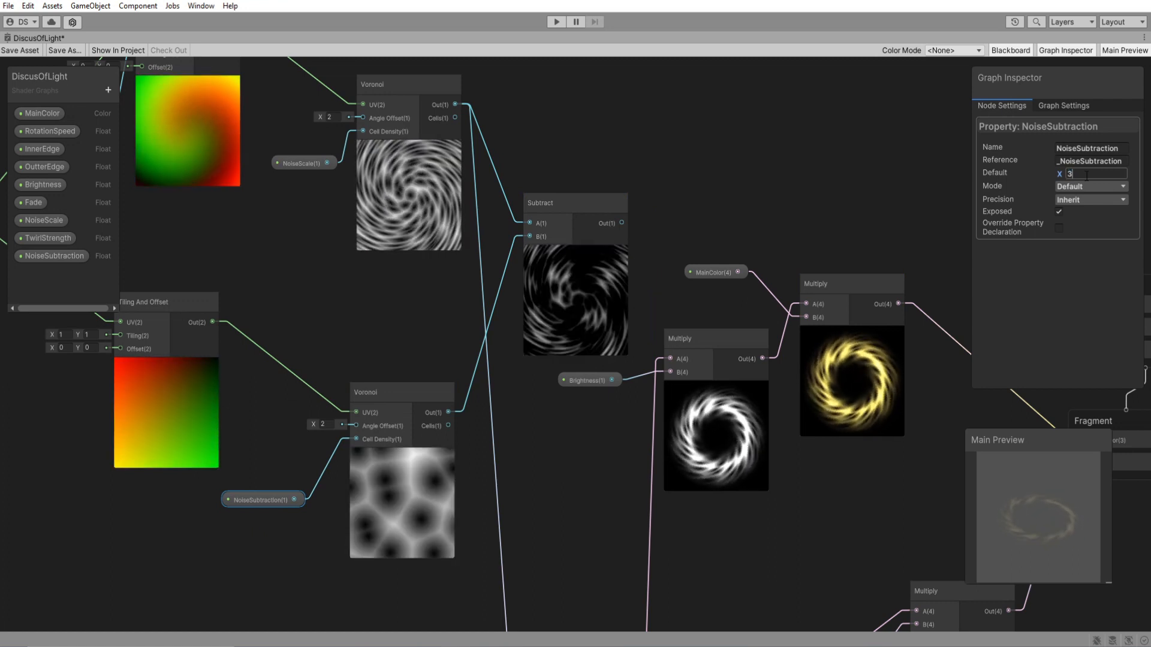
{"action": "type", "text": "0"}
{"action": "key", "text": "Return"}
{"action": "type", "text": "2"}
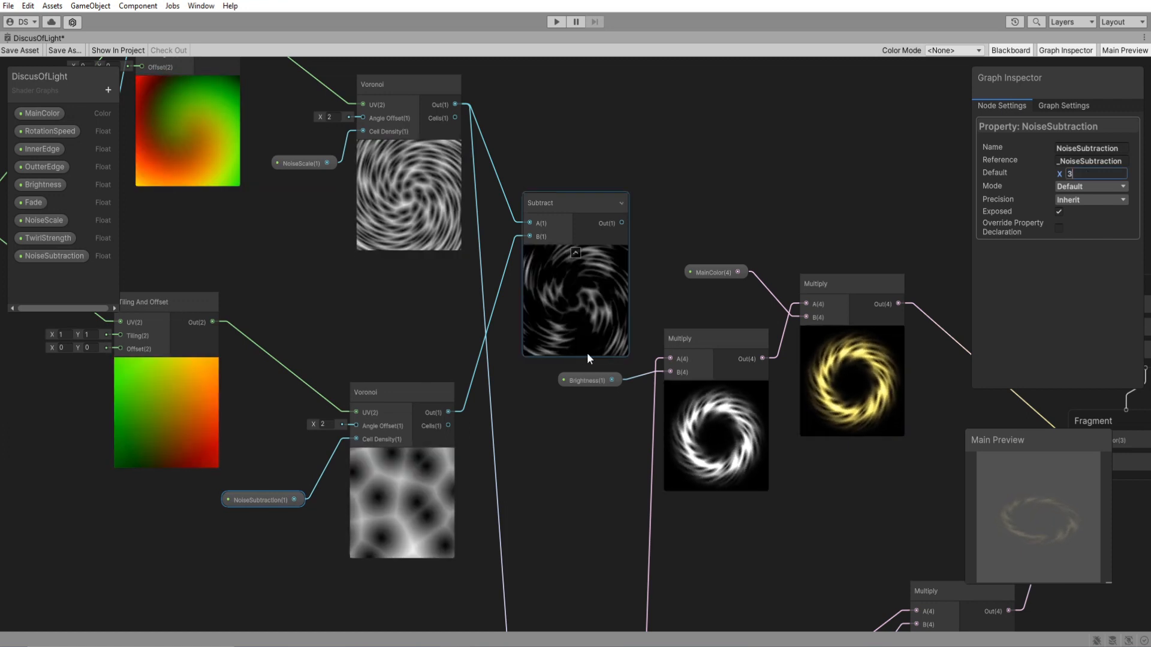
Connect the Subtract output to input A of the Multiply node that applies the Clamp edge mask.
{"action": "left_click_drag", "start_coordinate": [565, 245], "coordinate": [556, 244]}
{"action": "scroll", "coordinate": [610, 388], "scroll_direction": "down", "scroll_amount": 3}
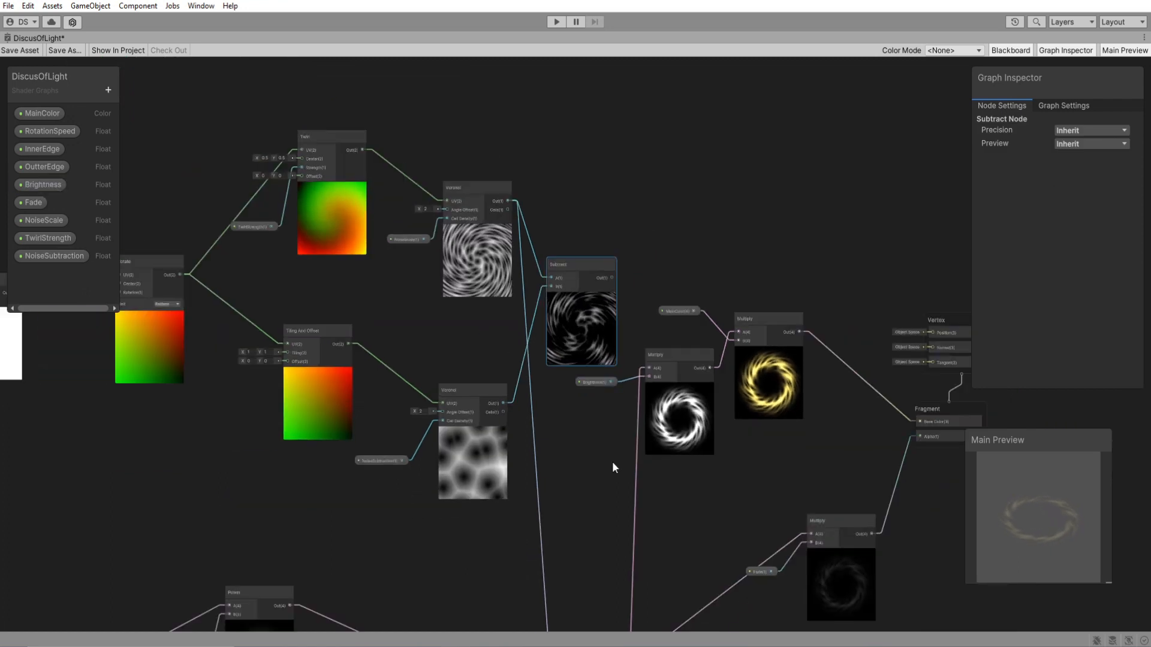
{"action": "middle_click_drag", "start_coordinate": [613, 461], "coordinate": [573, 287]}
{"action": "left_click_drag", "start_coordinate": [530, 480], "coordinate": [593, 354]}
{"action": "middle_click_drag", "start_coordinate": [571, 267], "coordinate": [589, 337]}
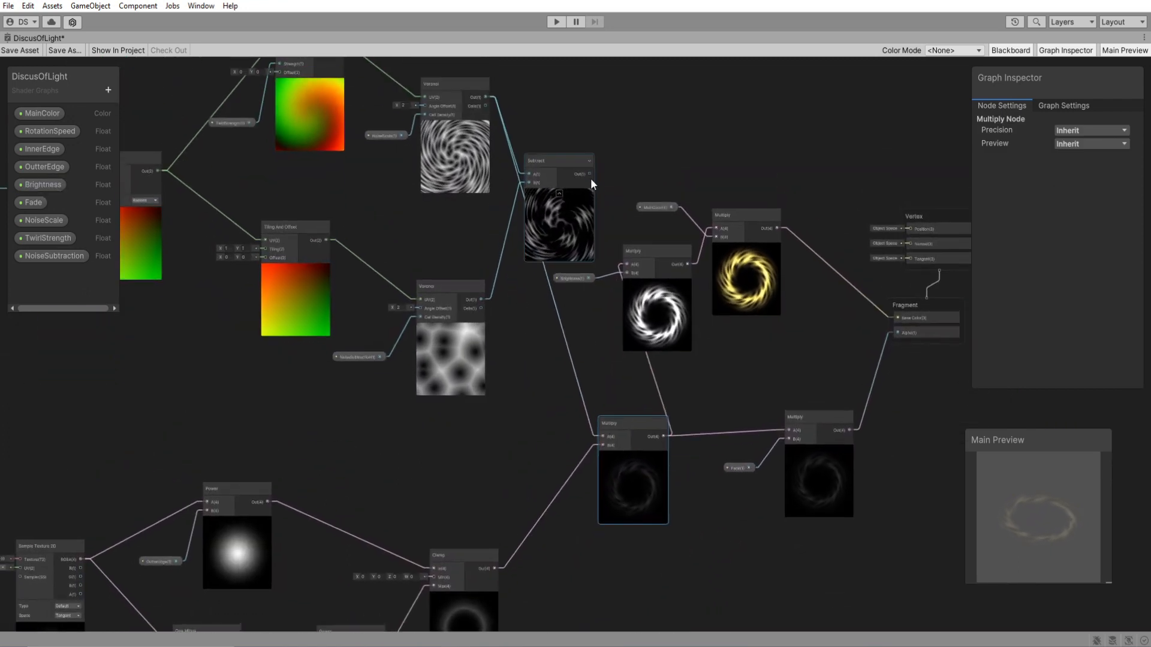
{"action": "left_click_drag", "start_coordinate": [590, 173], "coordinate": [601, 436]}
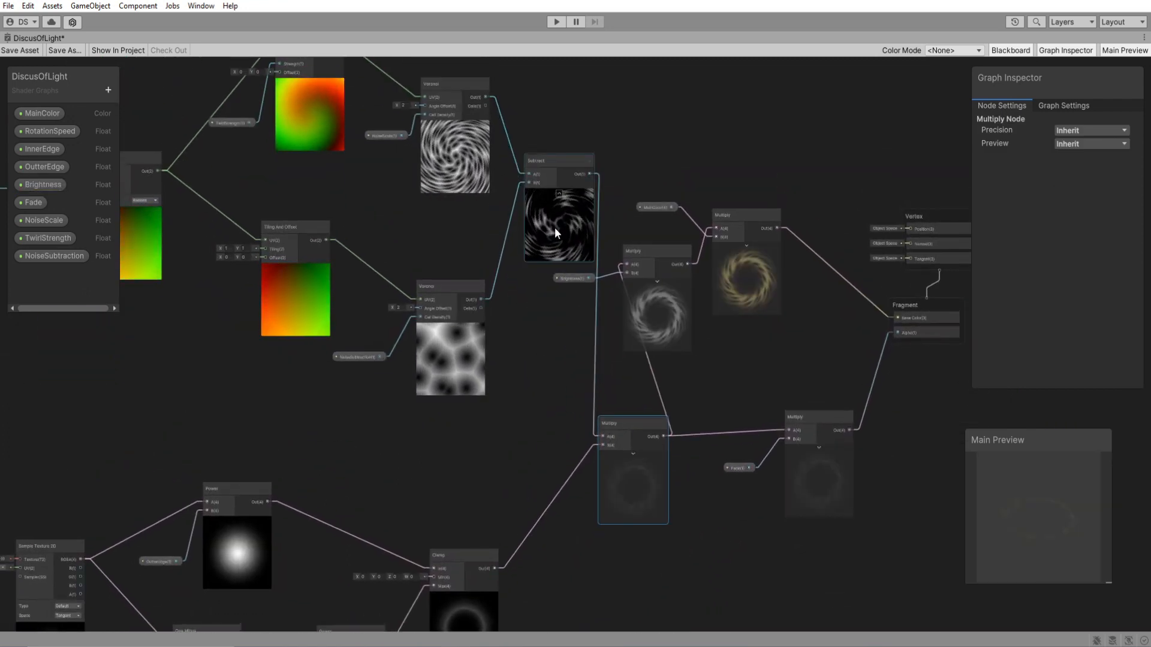
Shift the output nodes away from Subtract and spread out the brightness Multiply, MainColor and Brightness nodes.
{"action": "middle_click_drag", "start_coordinate": [555, 228], "coordinate": [367, 233]}
{"action": "left_click_drag", "start_coordinate": [871, 172], "coordinate": [528, 526]}
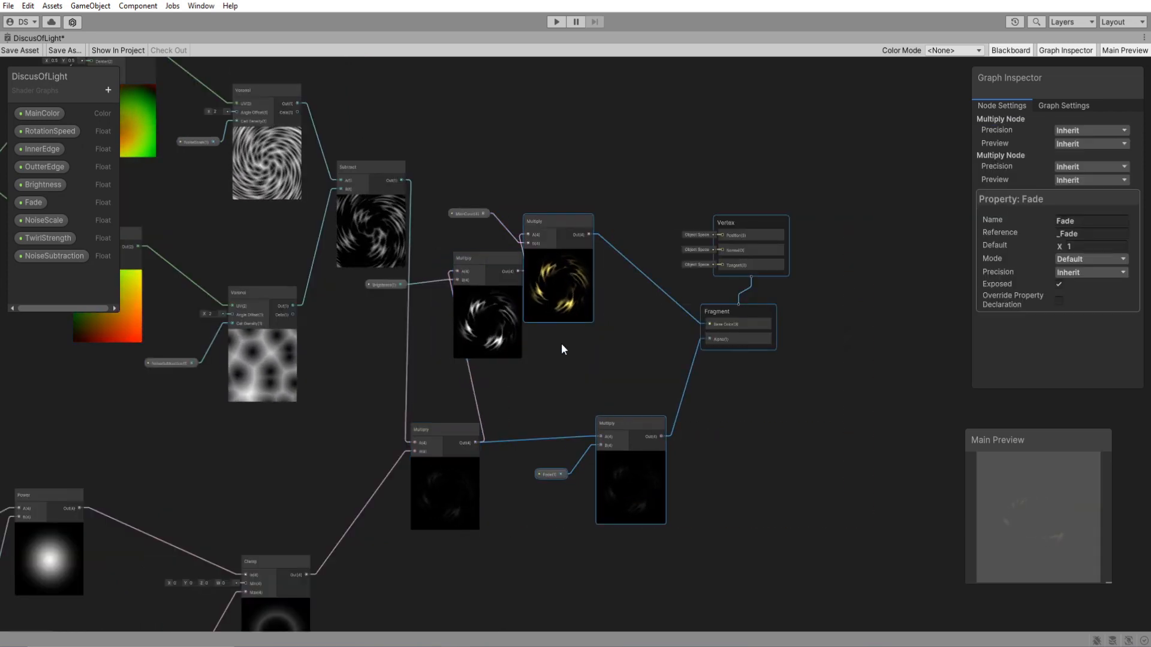
{"action": "left_click_drag", "start_coordinate": [560, 309], "coordinate": [656, 314]}
{"action": "left_click", "coordinate": [591, 351]}
{"action": "left_click_drag", "start_coordinate": [497, 337], "coordinate": [552, 353]}
{"action": "left_click_drag", "start_coordinate": [470, 213], "coordinate": [499, 225]}
{"action": "left_click_drag", "start_coordinate": [379, 284], "coordinate": [443, 321]}
{"action": "scroll", "coordinate": [588, 399], "scroll_direction": "up", "scroll_amount": 2}
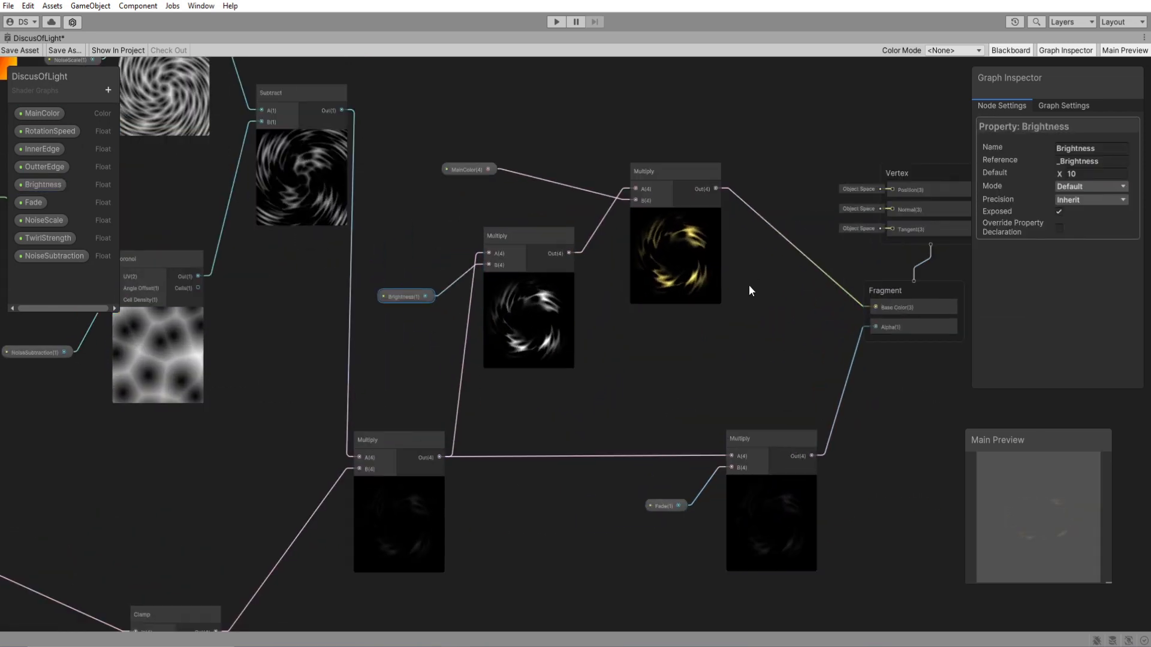
Reposition the alpha Multiply node and move the Fade node well below it.
{"action": "left_click_drag", "start_coordinate": [659, 508], "coordinate": [644, 485]}
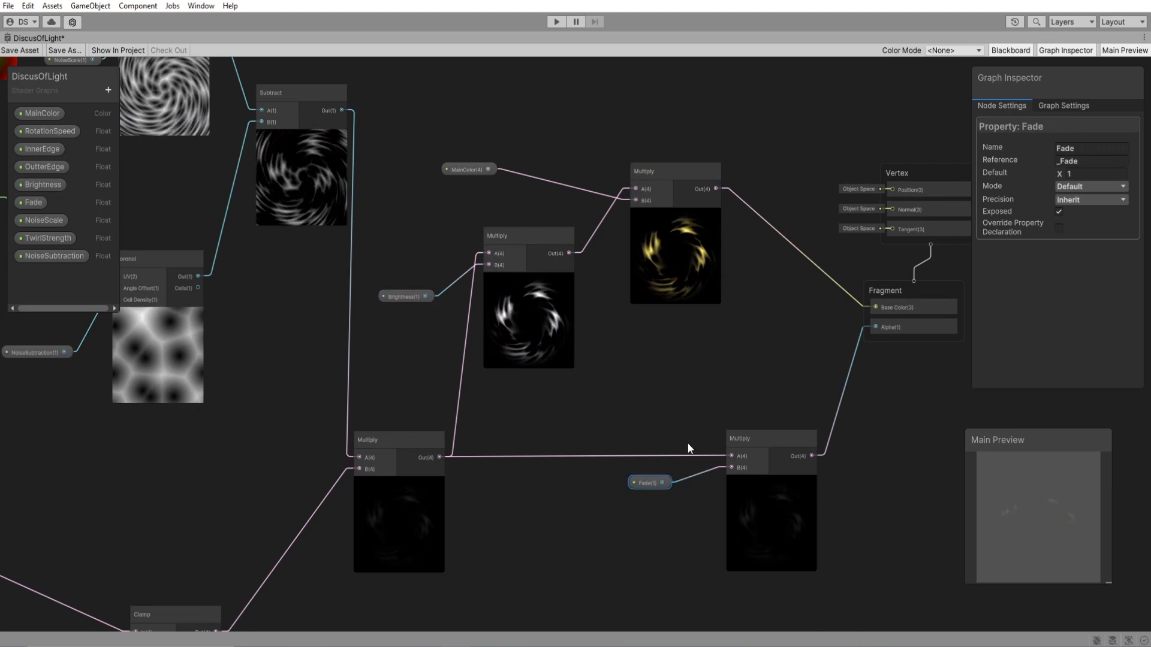
{"action": "scroll", "coordinate": [625, 351], "scroll_direction": "down", "scroll_amount": 3}
{"action": "middle_click_drag", "start_coordinate": [625, 347], "coordinate": [705, 370]}
{"action": "scroll", "coordinate": [705, 370], "scroll_direction": "up", "scroll_amount": 2}
{"action": "left_click_drag", "start_coordinate": [821, 454], "coordinate": [817, 437]}
{"action": "left_click_drag", "start_coordinate": [724, 493], "coordinate": [688, 606]}
Add a UV node below the mask Multiply and set its channel to UV1.
{"action": "middle_click_drag", "start_coordinate": [706, 620], "coordinate": [571, 412]}
{"action": "scroll", "coordinate": [636, 452], "scroll_direction": "up", "scroll_amount": 2}
{"action": "left_click", "coordinate": [467, 426]}
{"action": "key", "text": "space"}
{"action": "type", "text": "uv"}
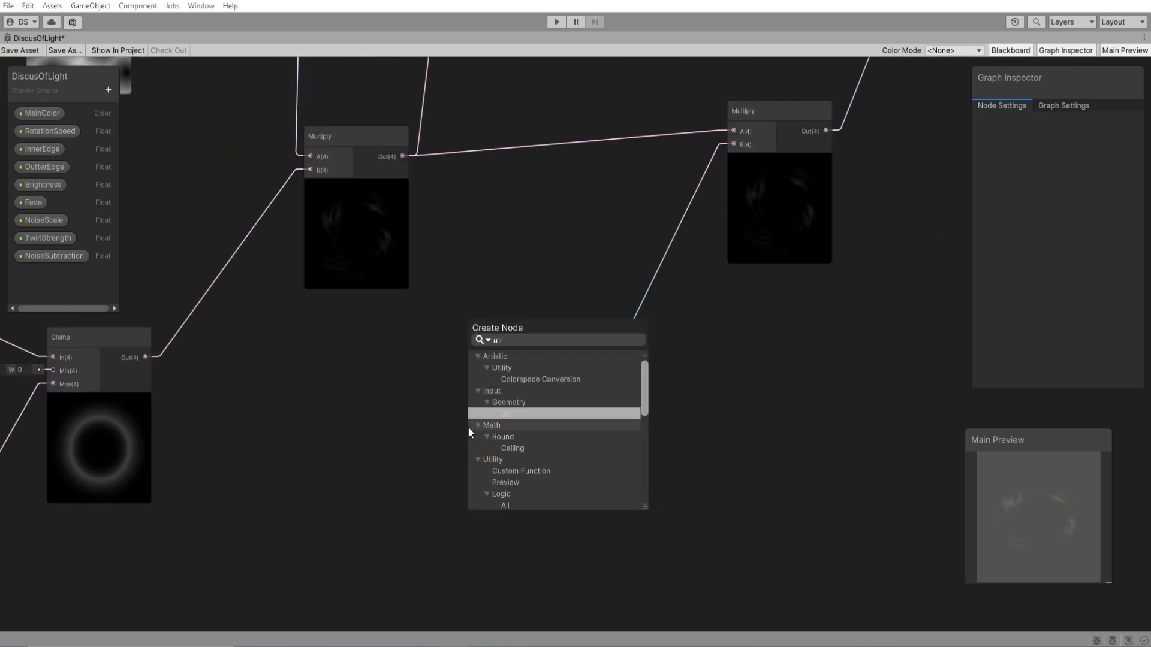
{"action": "double_click", "coordinate": [526, 380]}
{"action": "left_click_drag", "start_coordinate": [496, 457], "coordinate": [443, 423]}
{"action": "left_click", "coordinate": [496, 455]}
{"action": "left_click", "coordinate": [508, 483]}
Add a Split node fed by the UV node and connect its R output to the alpha Multiply's B input.
{"action": "mouse_move", "coordinate": [511, 445]}
{"action": "left_mouse_down"}
{"action": "mouse_move", "coordinate": [347, 421]}
{"action": "mouse_move", "coordinate": [494, 454]}
{"action": "left_mouse_up"}
{"action": "type", "text": "split"}
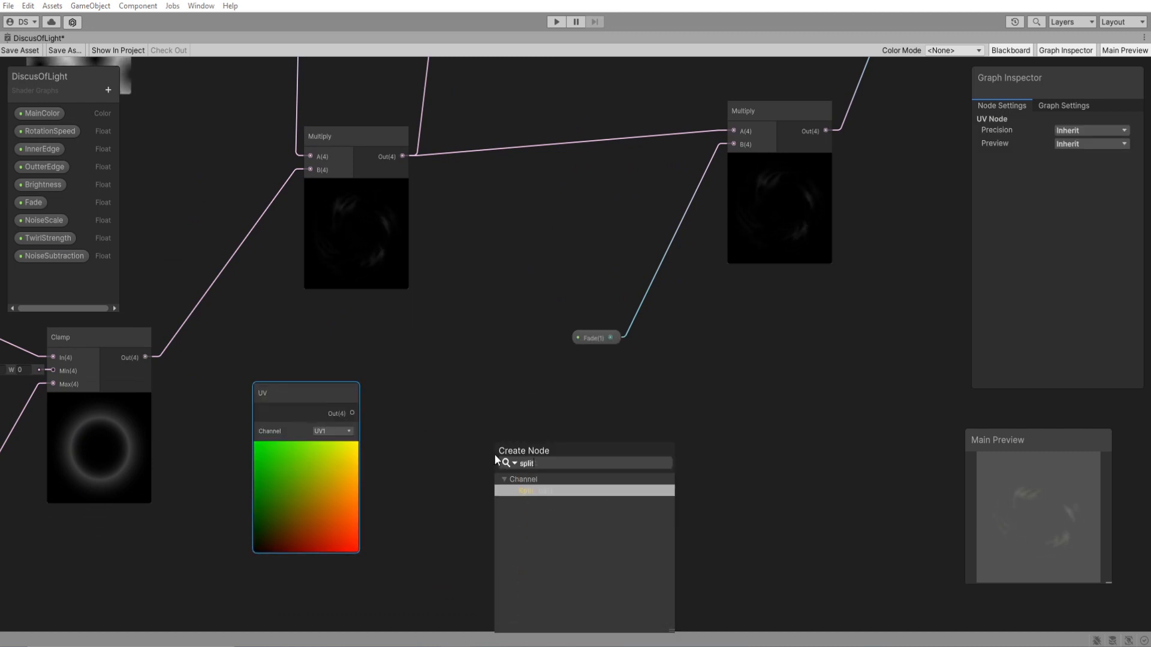
{"action": "key", "text": "Return"}
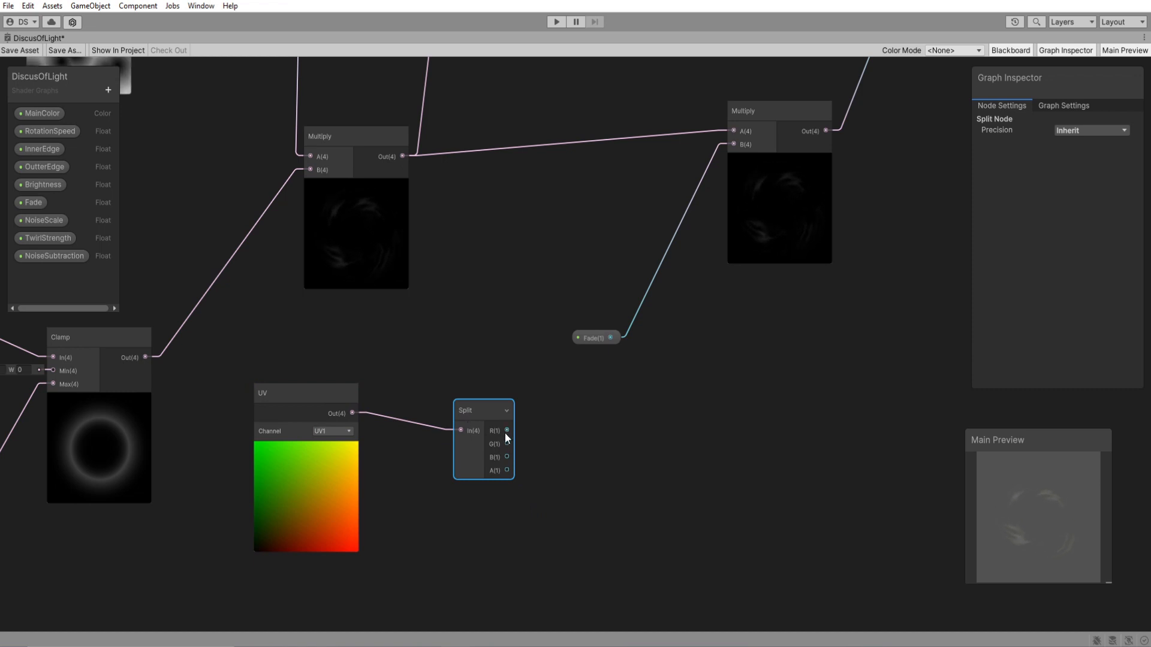
{"action": "mouse_move", "coordinate": [507, 431]}
{"action": "left_mouse_down"}
{"action": "mouse_move", "coordinate": [646, 368]}
{"action": "mouse_move", "coordinate": [735, 143]}
{"action": "left_mouse_up"}
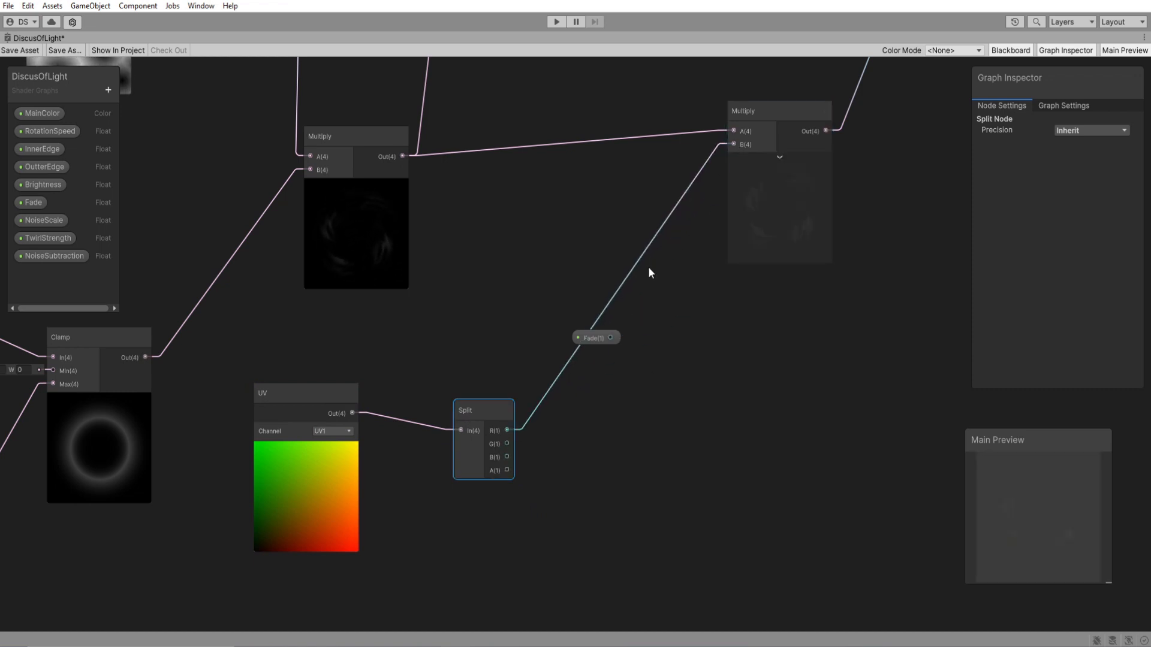
Delete the Fade node and remove the Fade property from the graph.
{"action": "left_click_drag", "start_coordinate": [594, 338], "coordinate": [507, 284]}
{"action": "left_click", "coordinate": [33, 203]}
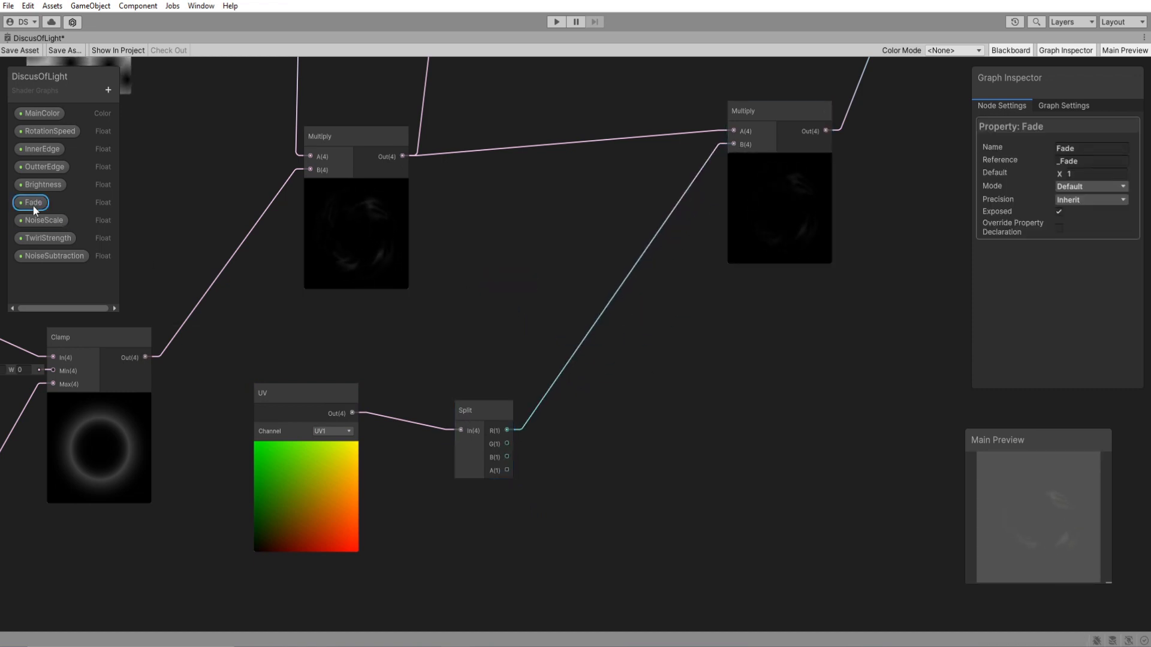
{"action": "key", "text": "Delete"}
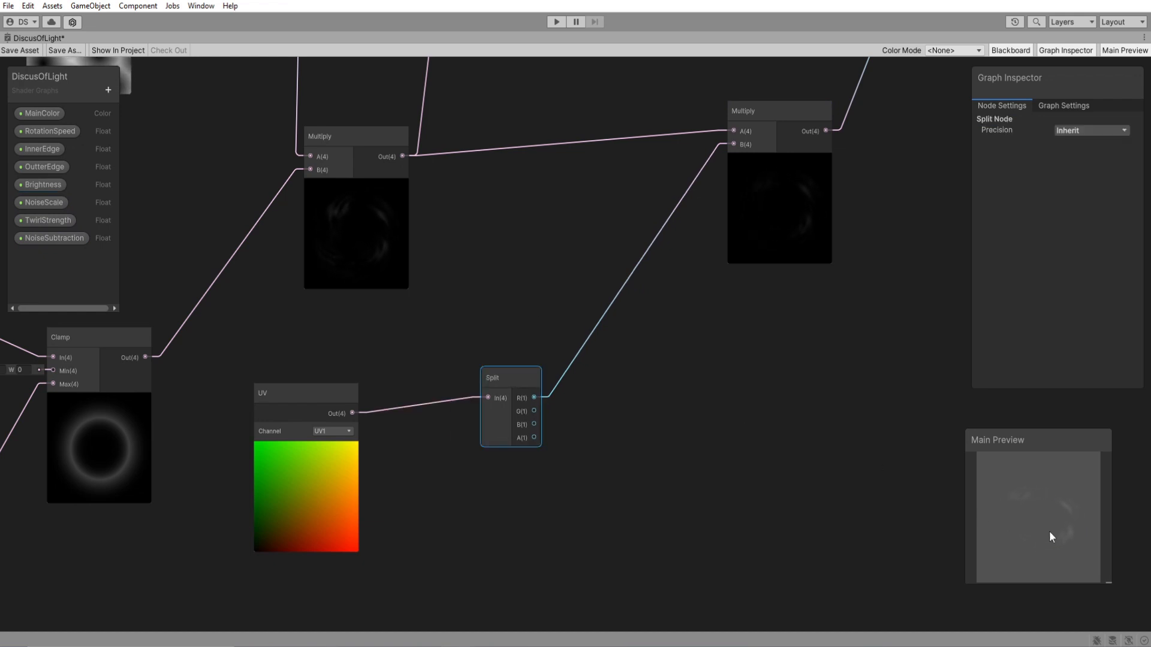
{"action": "middle_click_drag", "start_coordinate": [790, 224], "coordinate": [703, 390]}
{"action": "scroll", "coordinate": [650, 407], "scroll_direction": "down", "scroll_amount": 2}
{"action": "middle_click_drag", "start_coordinate": [611, 480], "coordinate": [716, 380]}
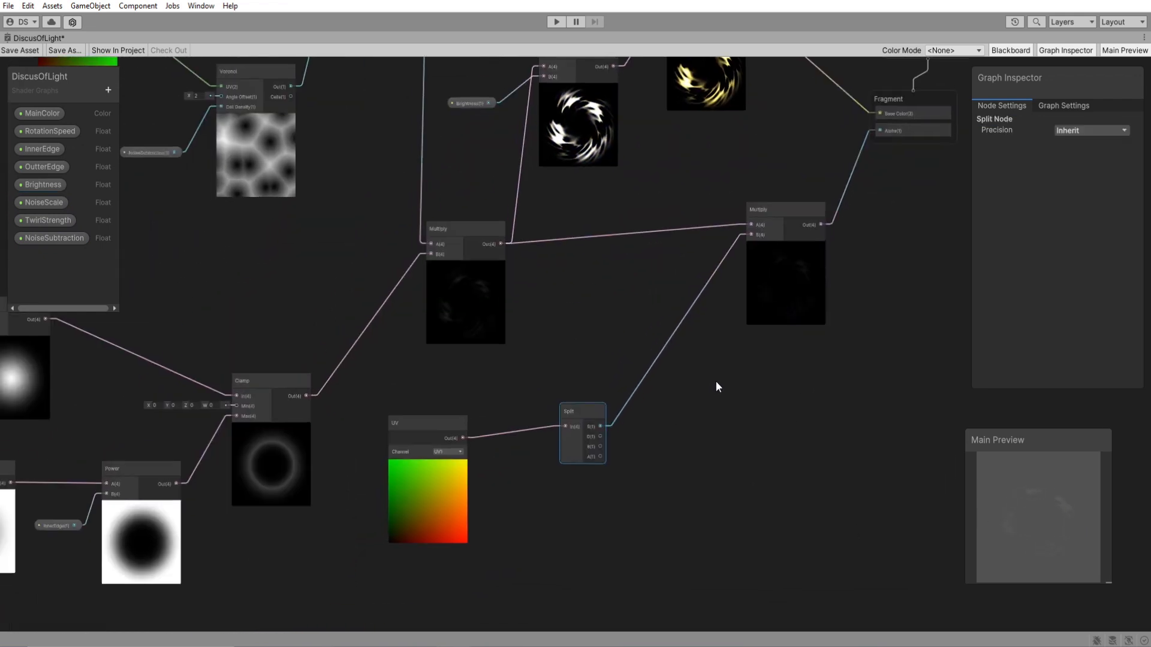
Move the UV and Split nodes closer to the alpha Multiply node and save the shader graph.
{"action": "scroll", "coordinate": [632, 454], "scroll_direction": "up", "scroll_amount": 3}
{"action": "left_click_drag", "start_coordinate": [344, 432], "coordinate": [436, 409]}
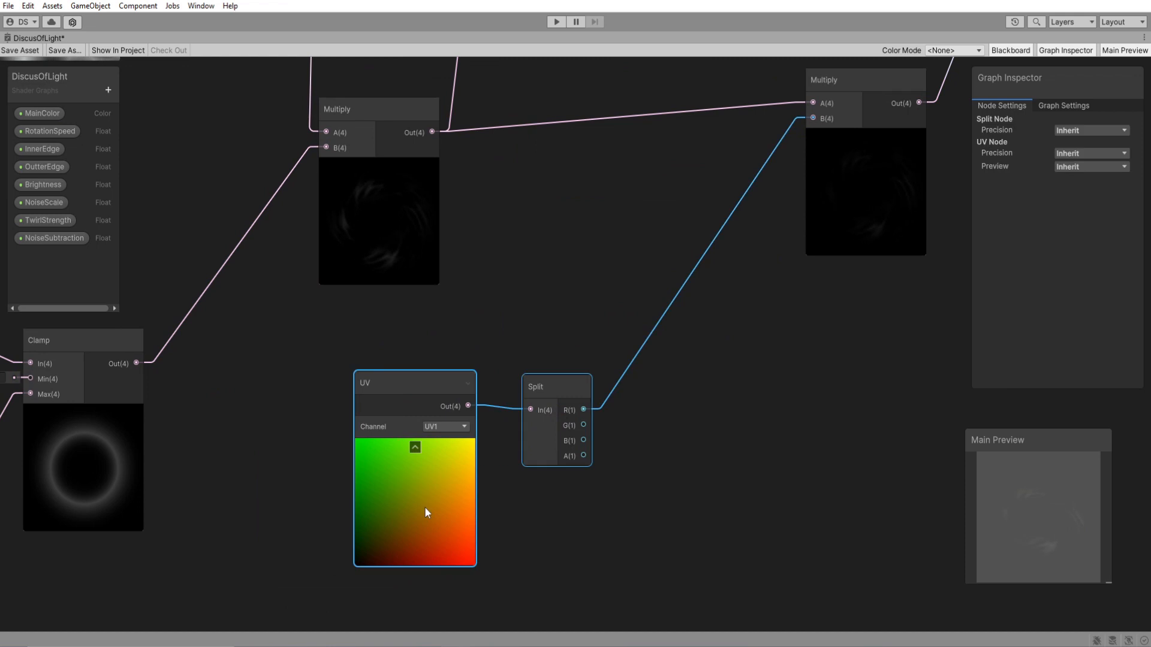
{"action": "left_click", "coordinate": [644, 488]}
{"action": "scroll", "coordinate": [646, 489], "scroll_direction": "down", "scroll_amount": 5}
{"action": "scroll", "coordinate": [661, 441], "scroll_direction": "down", "scroll_amount": 2}
{"action": "scroll", "coordinate": [731, 466], "scroll_direction": "up", "scroll_amount": 1}
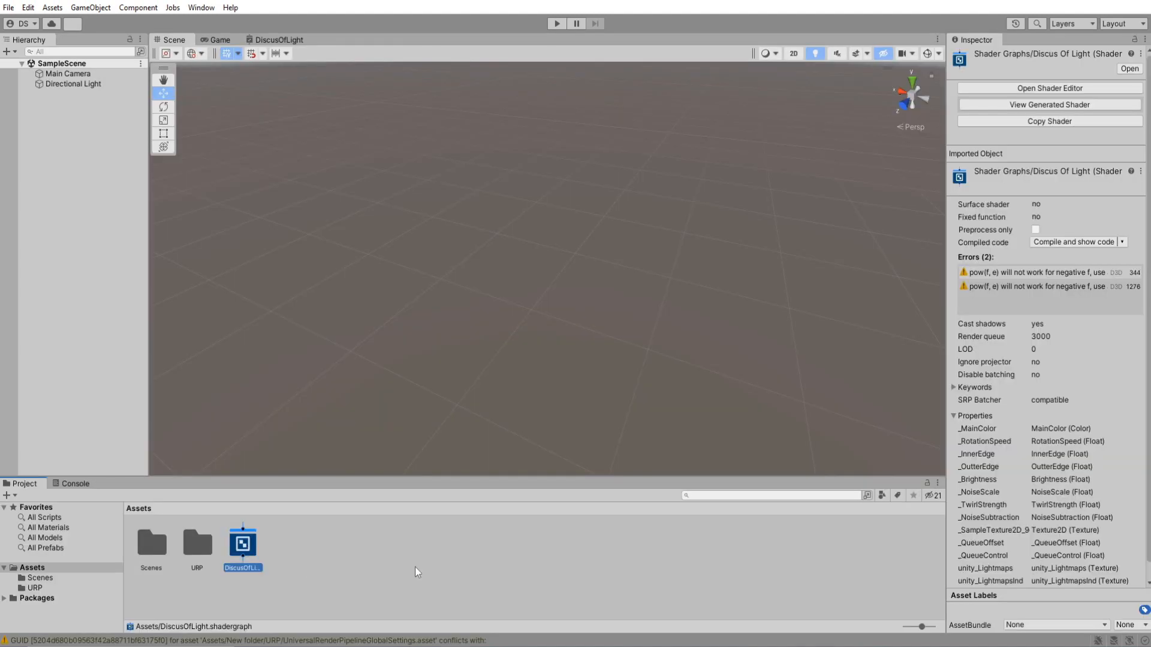
Create two folders named Textures and Materials in the project's Assets folder.
{"action": "right_click", "coordinate": [415, 570]}
{"action": "mouse_move", "coordinate": [599, 235]}
{"action": "left_click", "coordinate": [631, 27]}
{"action": "type", "text": "Textures"}
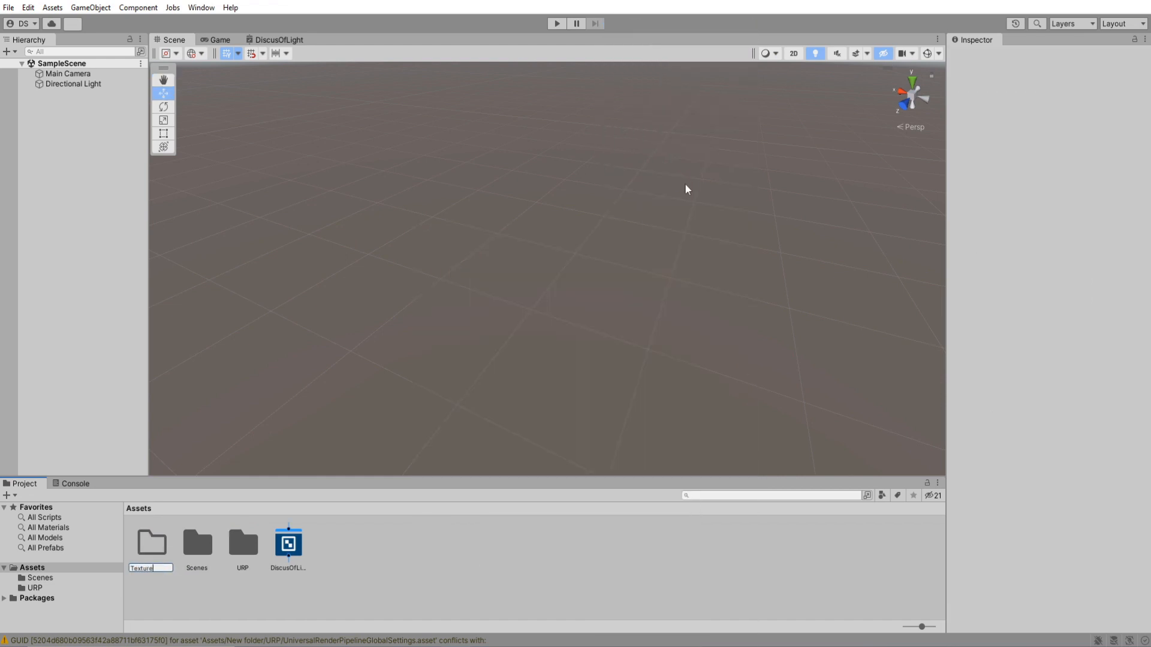
{"action": "key", "text": "Return"}
{"action": "right_click", "coordinate": [372, 606]}
{"action": "mouse_move", "coordinate": [539, 254]}
{"action": "left_click", "coordinate": [631, 26]}
{"action": "type", "text": "Materials"}
Import LineTrail and StarTexture into the Textures folder and apply Alpha Is Transparency to both.
{"action": "left_click", "coordinate": [244, 542]}
{"action": "double_click", "coordinate": [243, 542]}
{"action": "right_click", "coordinate": [307, 570]}
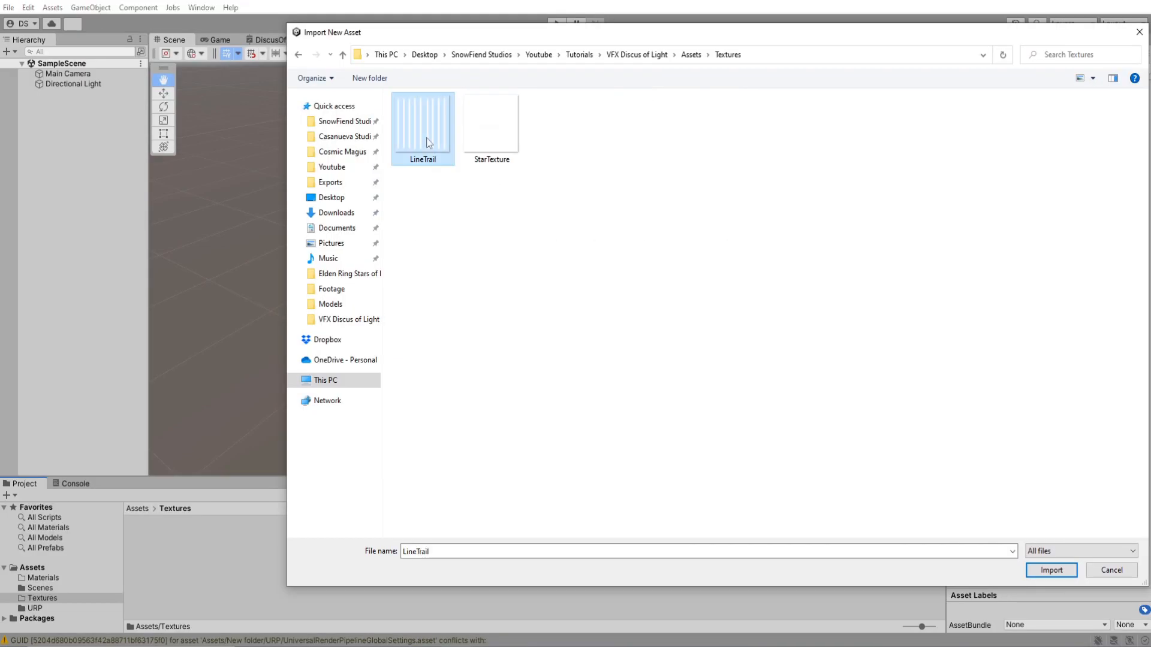
{"action": "left_click", "coordinate": [1051, 570]}
{"action": "left_click", "coordinate": [197, 557]}
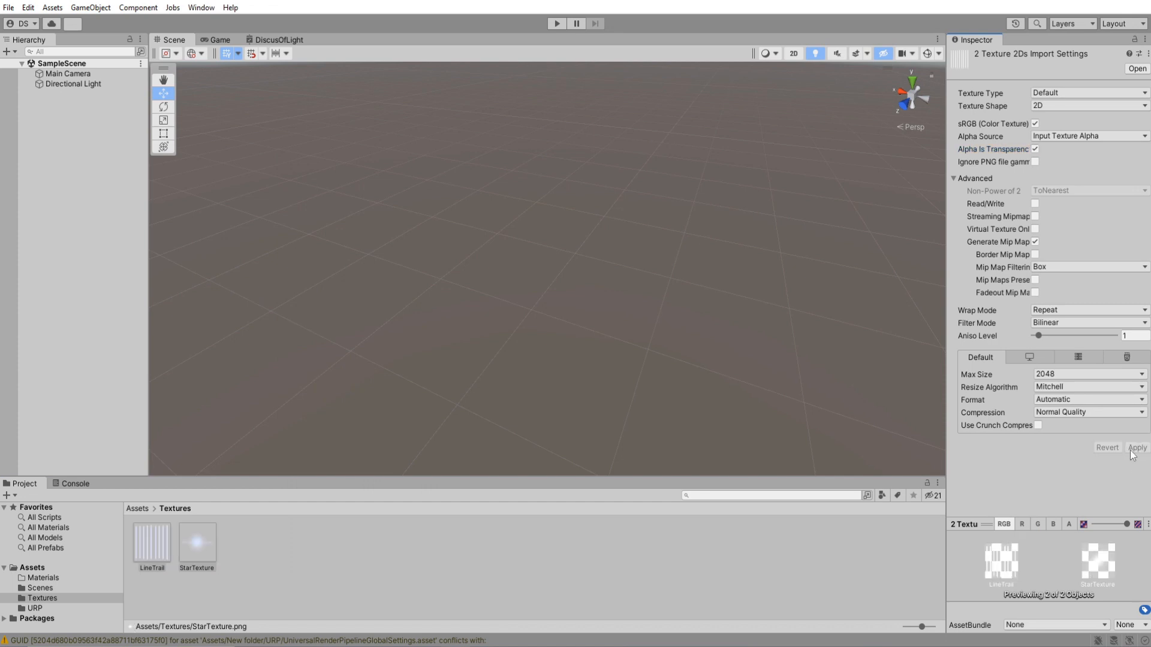
{"action": "left_click", "coordinate": [358, 560]}
Create a material from the DiscusOfLight shader graph, name it DiscusLightMain Material and move it into the Materials folder.
{"action": "left_click", "coordinate": [137, 508]}
{"action": "left_click", "coordinate": [334, 545]}
{"action": "right_click", "coordinate": [339, 547]}
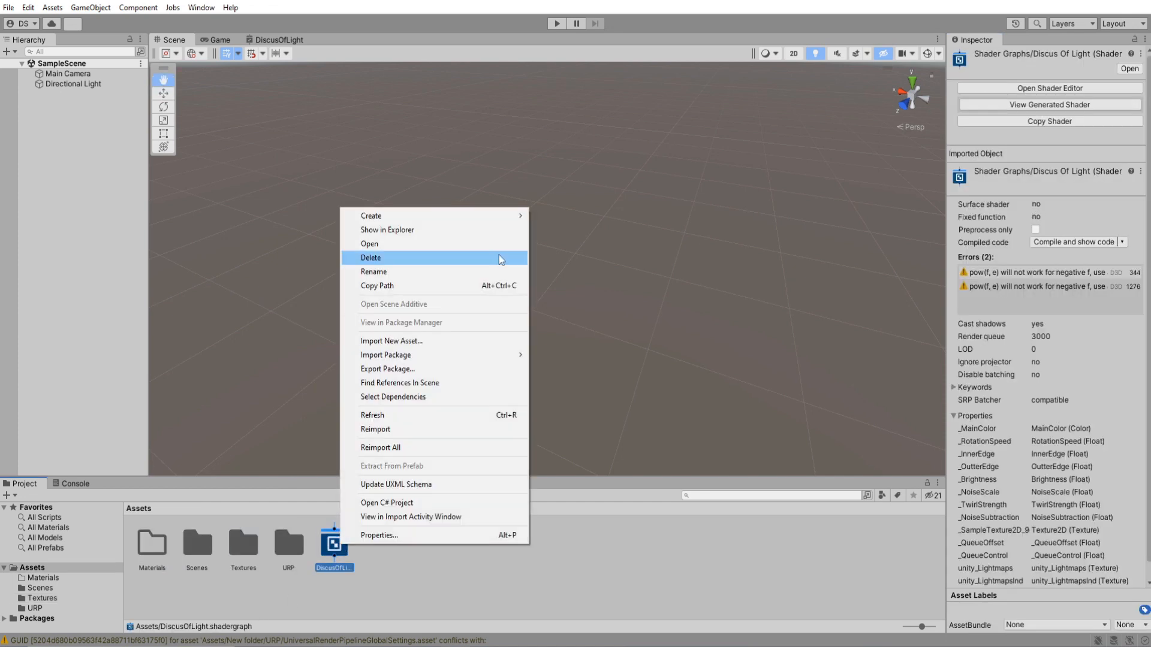
{"action": "mouse_move", "coordinate": [501, 216]}
{"action": "left_click", "coordinate": [566, 357]}
{"action": "type", "text": "DiscusLightMain Material"}
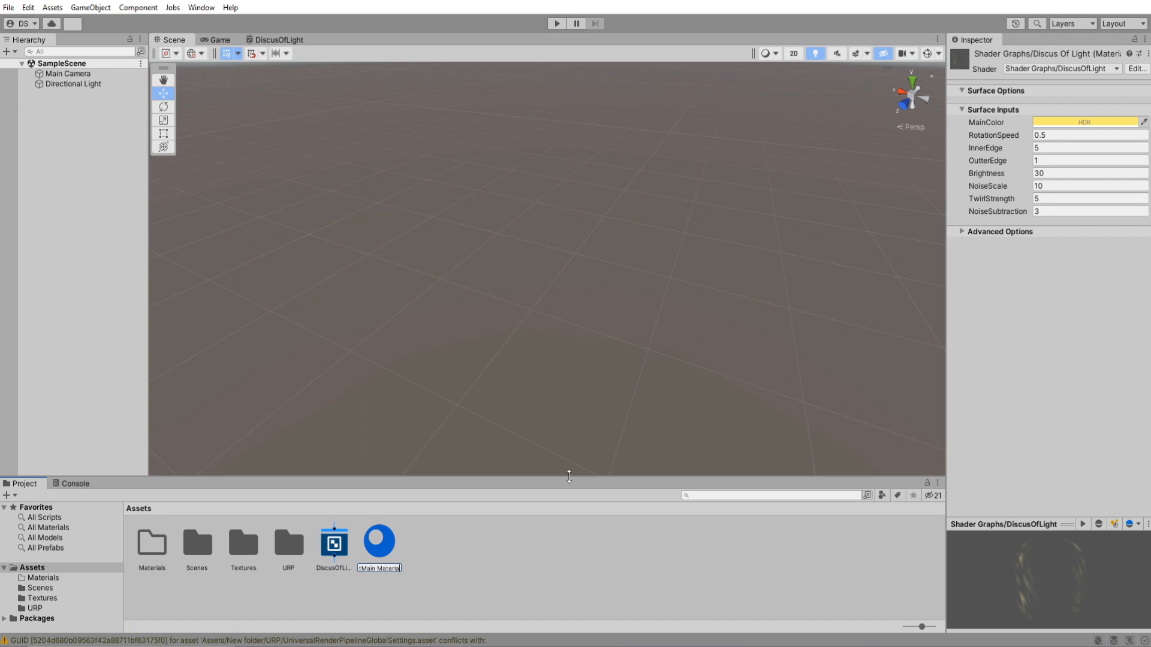
{"action": "key", "text": "Return"}
{"action": "left_click_drag", "start_coordinate": [342, 542], "coordinate": [150, 552]}
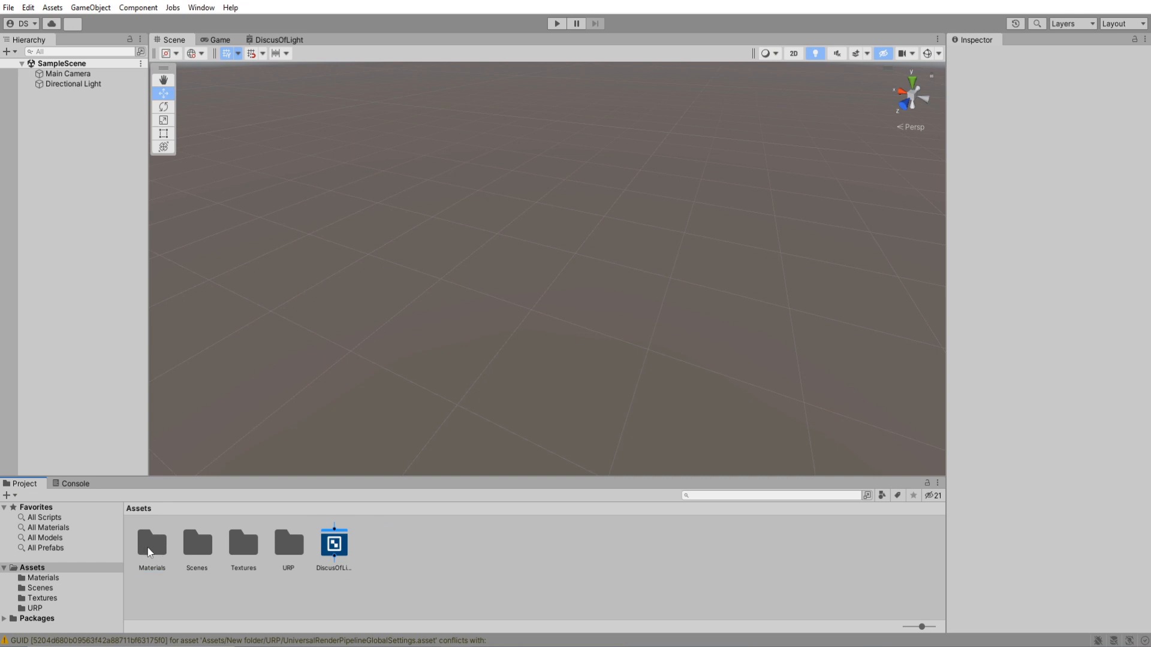
Add a Particle System to SampleScene and name it DiscusOfLight.
{"action": "right_click", "coordinate": [78, 155]}
{"action": "mouse_move", "coordinate": [123, 324]}
{"action": "left_click", "coordinate": [273, 322]}
{"action": "type", "text": "DiscusOfLight"}
{"action": "key", "text": "Return"}
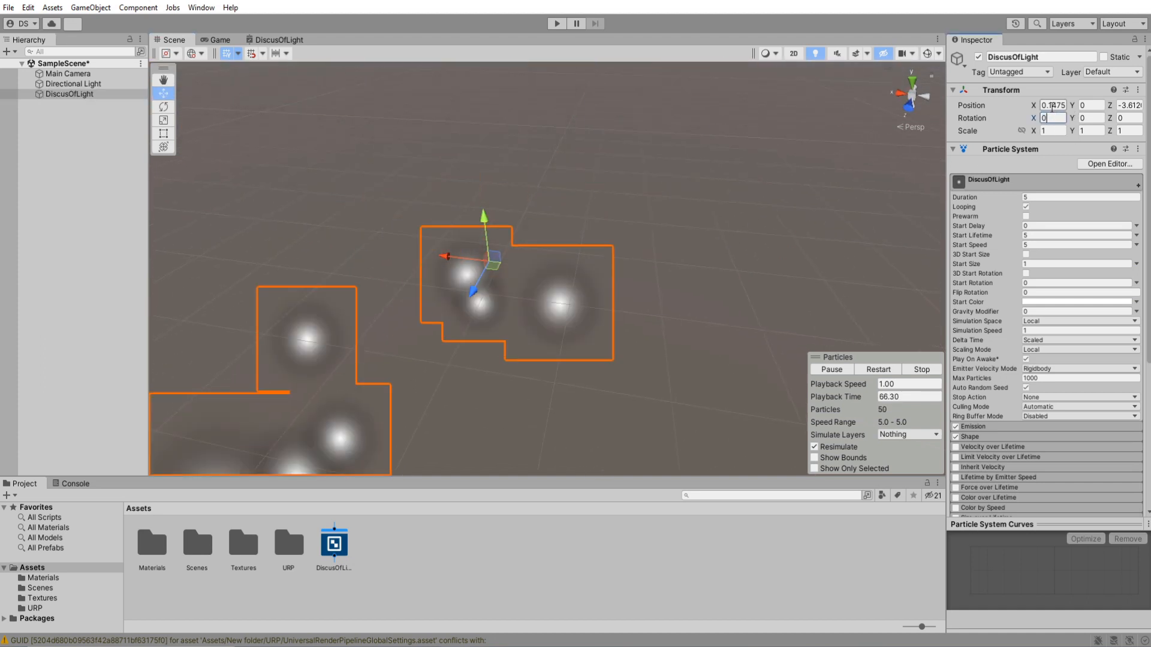
Set the DiscusOfLight particle system's position and rotation to 0 on all axes.
{"action": "left_click", "coordinate": [1124, 106]}
{"action": "type", "text": "0"}
{"action": "left_click", "coordinate": [688, 244]}
{"action": "left_click_drag", "start_coordinate": [683, 245], "coordinate": [349, 246], "text": "alt"}
{"action": "double_click", "coordinate": [69, 94]}
{"action": "right_click_drag", "start_coordinate": [749, 257], "coordinate": [764, 258]}
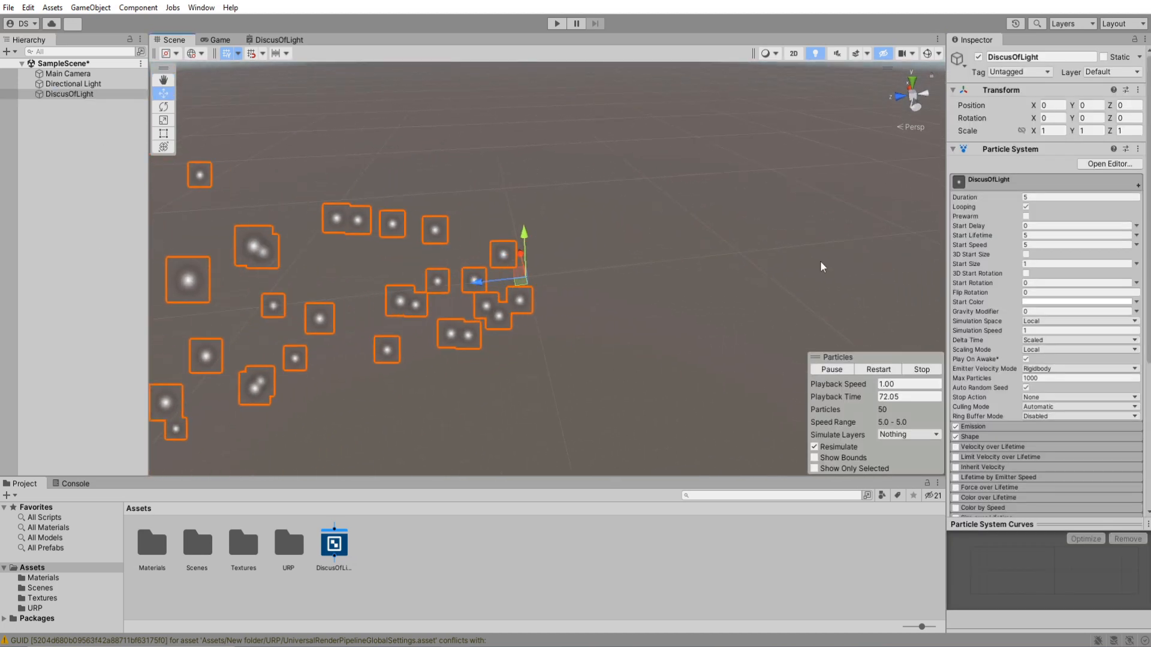
Set the particle system's duration to 1, start lifetime to 1 and start speed to 0, and disable its Shape module.
{"action": "left_click", "coordinate": [1056, 198]}
{"action": "type", "text": "1"}
{"action": "left_click", "coordinate": [1054, 236]}
{"action": "type", "text": "1"}
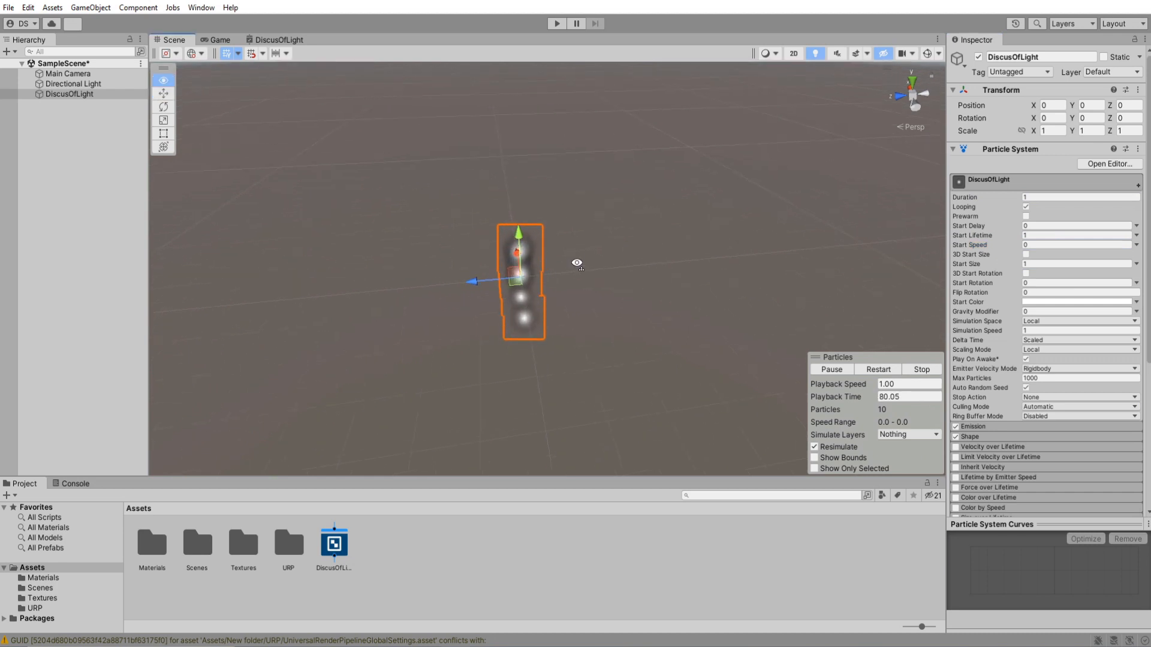
{"action": "left_click", "coordinate": [980, 185]}
{"action": "left_click", "coordinate": [955, 205]}
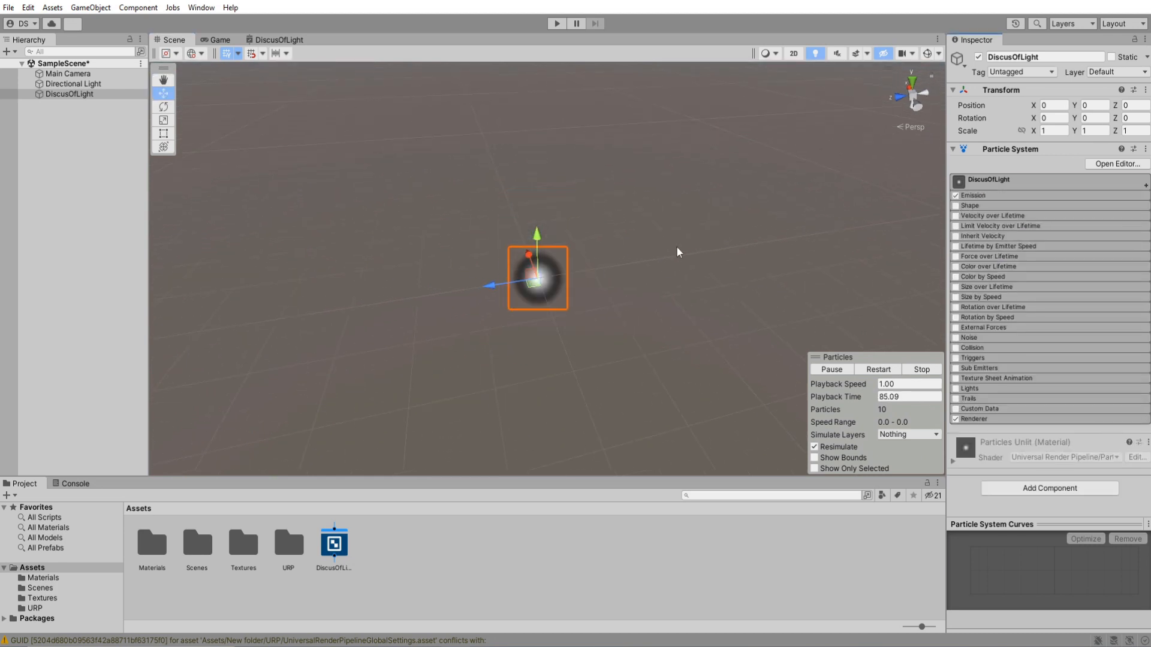
Assign DiscusLightMain Material in the particle system's Renderer module and set Render Alignment to Local.
{"action": "left_click", "coordinate": [976, 419]}
{"action": "left_click", "coordinate": [66, 579]}
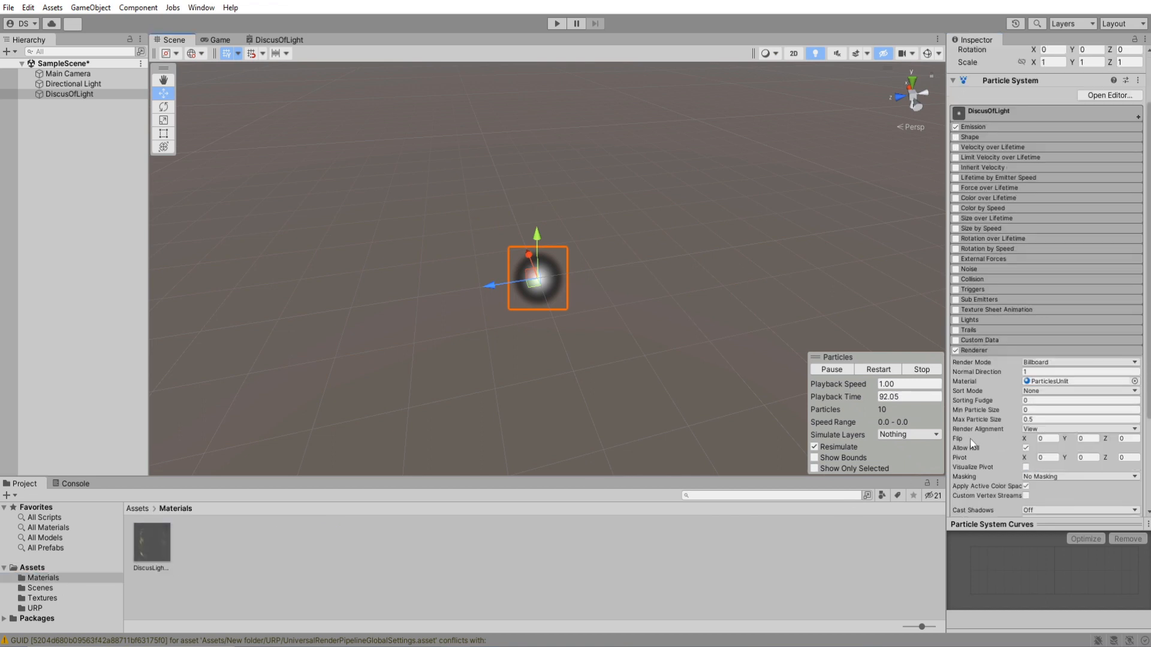
{"action": "right_click_drag", "start_coordinate": [568, 315], "coordinate": [534, 318]}
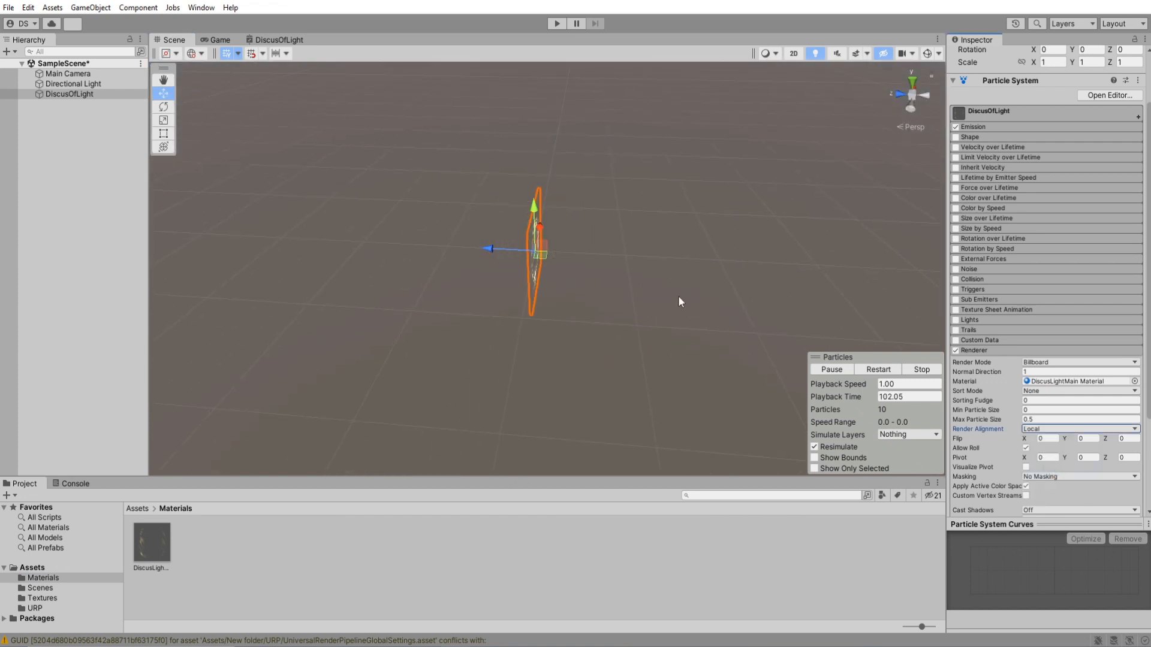
Enable 3D Start Rotation as random between two constants, with X at -90 for both and Y from 0 to 360.
{"action": "left_click", "coordinate": [981, 350]}
{"action": "left_click", "coordinate": [990, 184]}
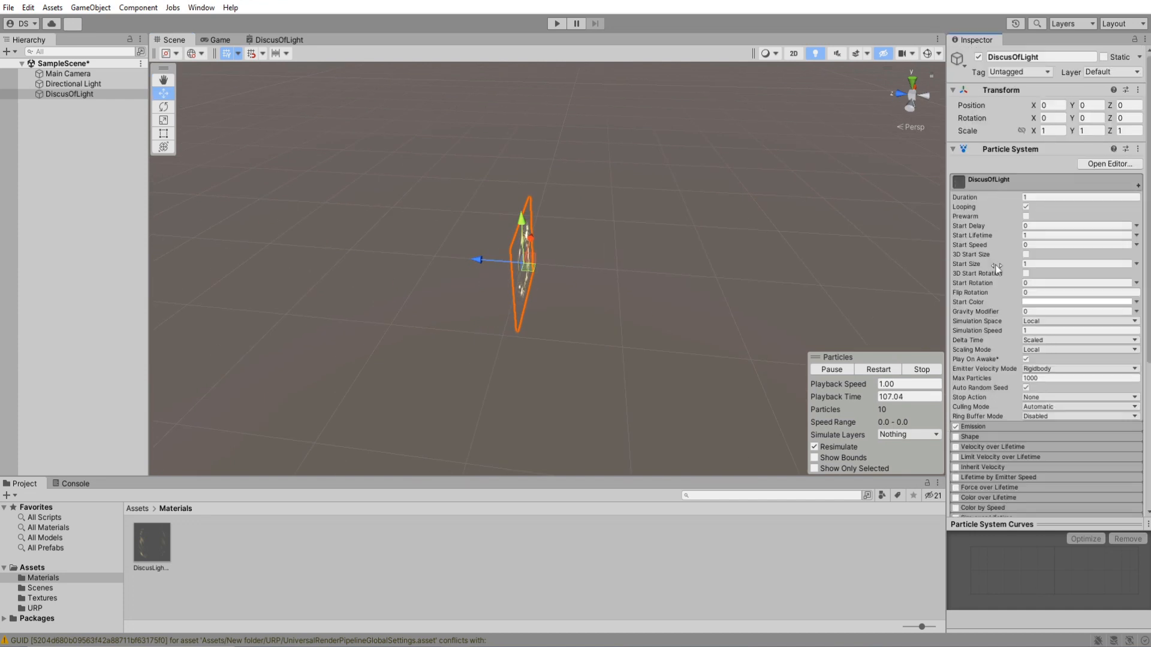
{"action": "left_click", "coordinate": [1038, 318]}
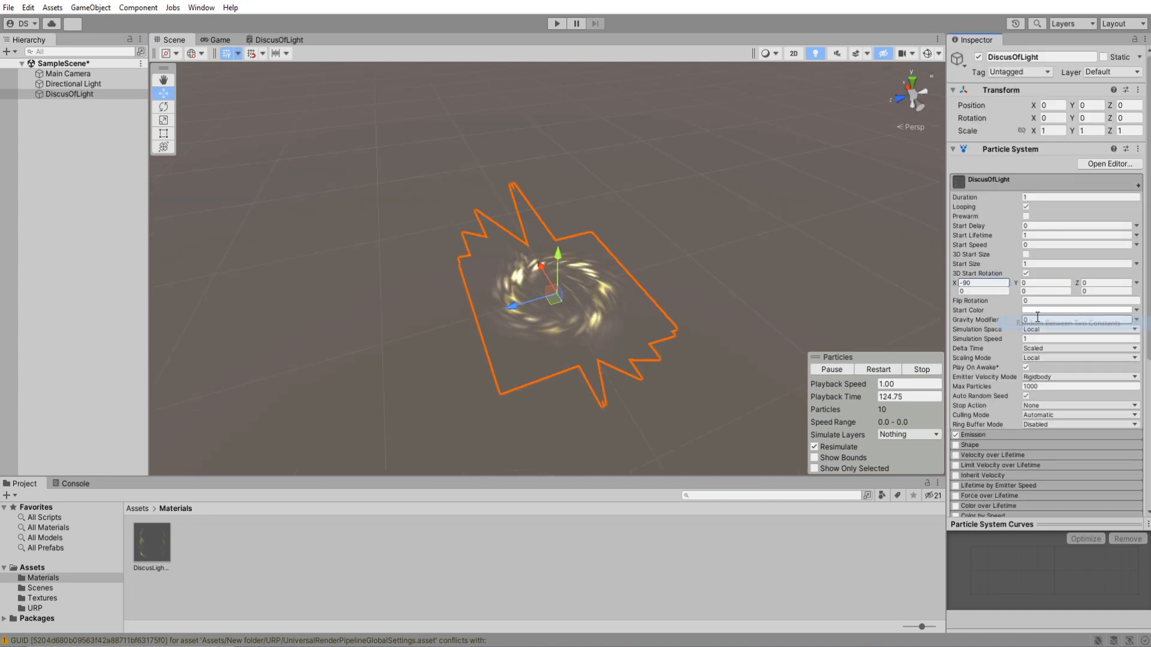
{"action": "left_click", "coordinate": [986, 291]}
{"action": "type", "text": "-90"}
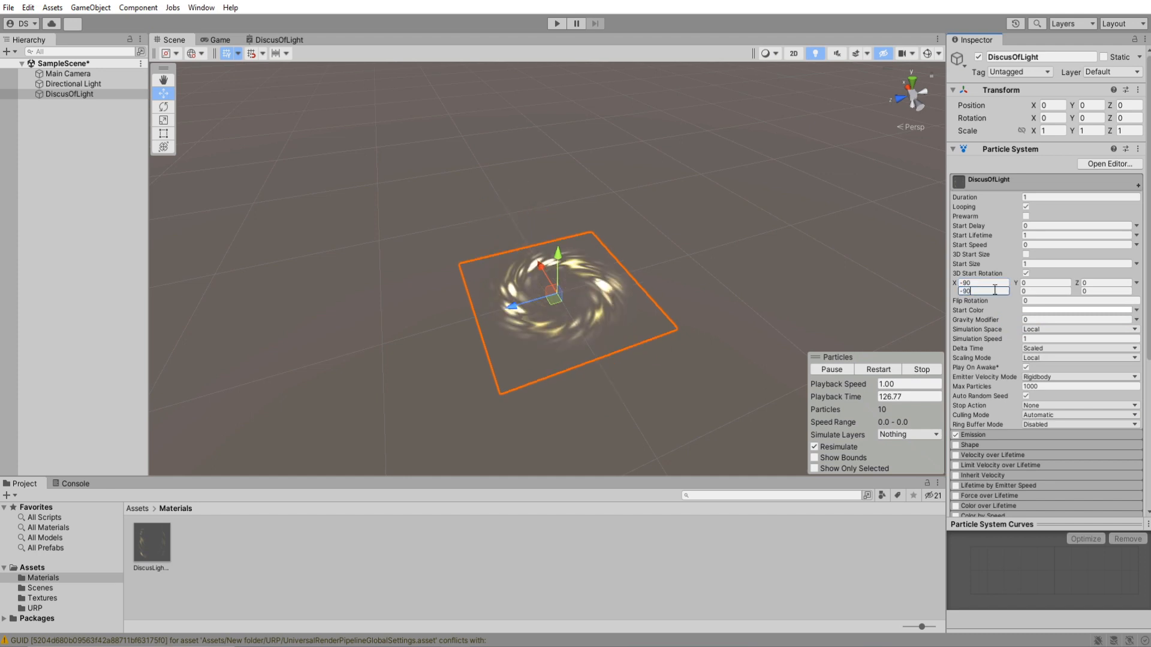
{"action": "type", "text": "360"}
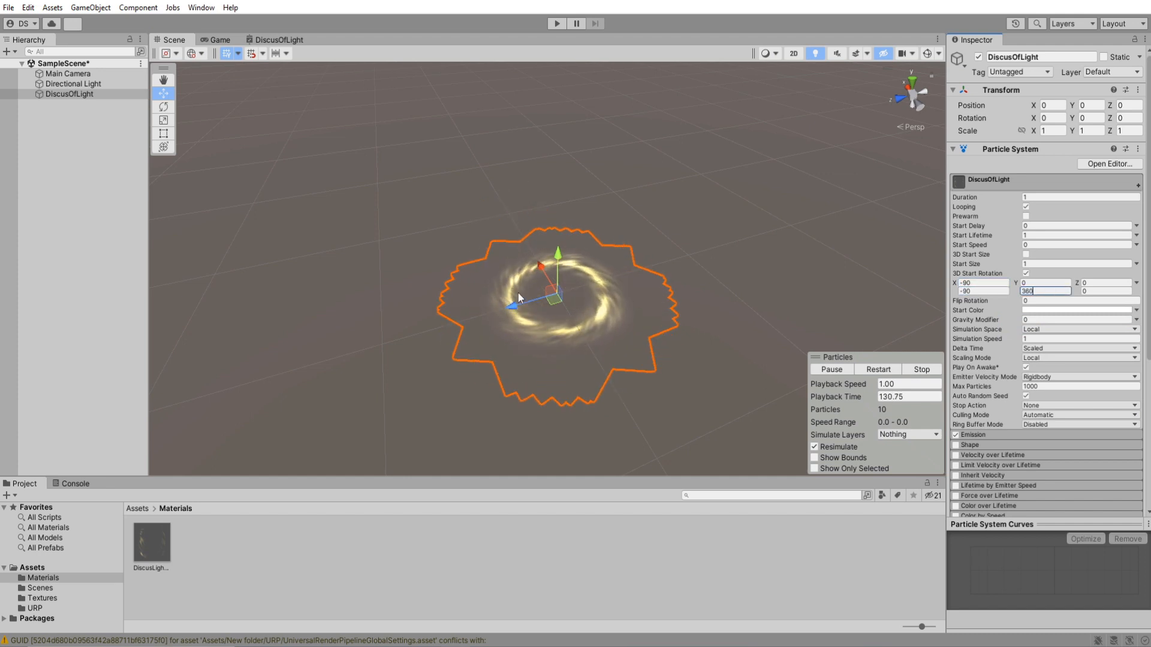
Set the Emission module's Rate over Time to 20 particles.
{"action": "right_click_drag", "start_coordinate": [569, 321], "coordinate": [569, 340]}
{"action": "scroll", "coordinate": [568, 334], "scroll_direction": "up", "scroll_amount": 5}
{"action": "scroll", "coordinate": [568, 334], "scroll_direction": "down", "scroll_amount": 5}
{"action": "scroll", "coordinate": [569, 340], "scroll_direction": "up", "scroll_amount": 3}
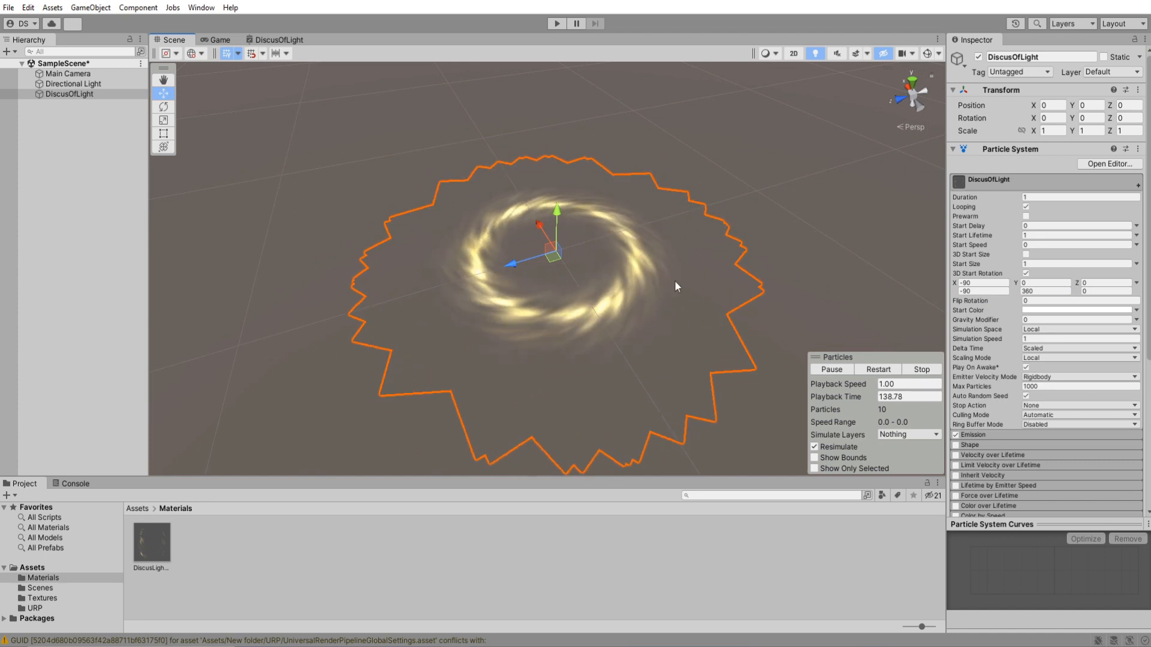
{"action": "left_click", "coordinate": [983, 180]}
{"action": "left_click", "coordinate": [980, 196]}
{"action": "left_click", "coordinate": [1047, 207]}
{"action": "type", "text": "1"}
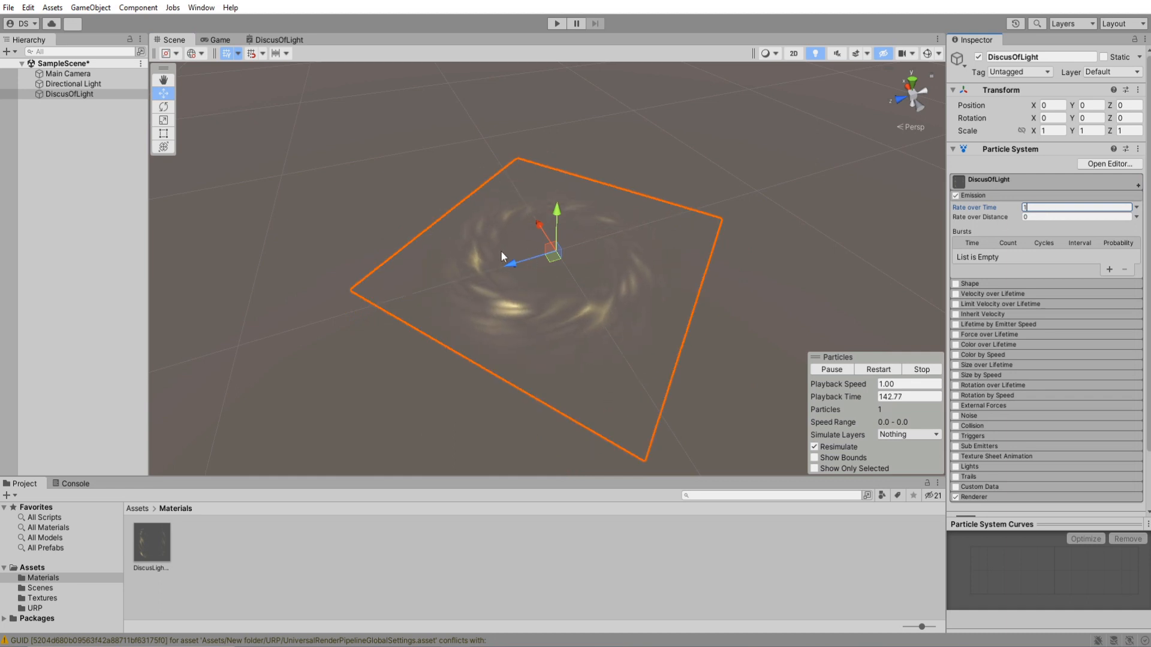
{"action": "key", "text": "BackSpace"}
{"action": "type", "text": "20"}
{"action": "left_click", "coordinate": [974, 197]}
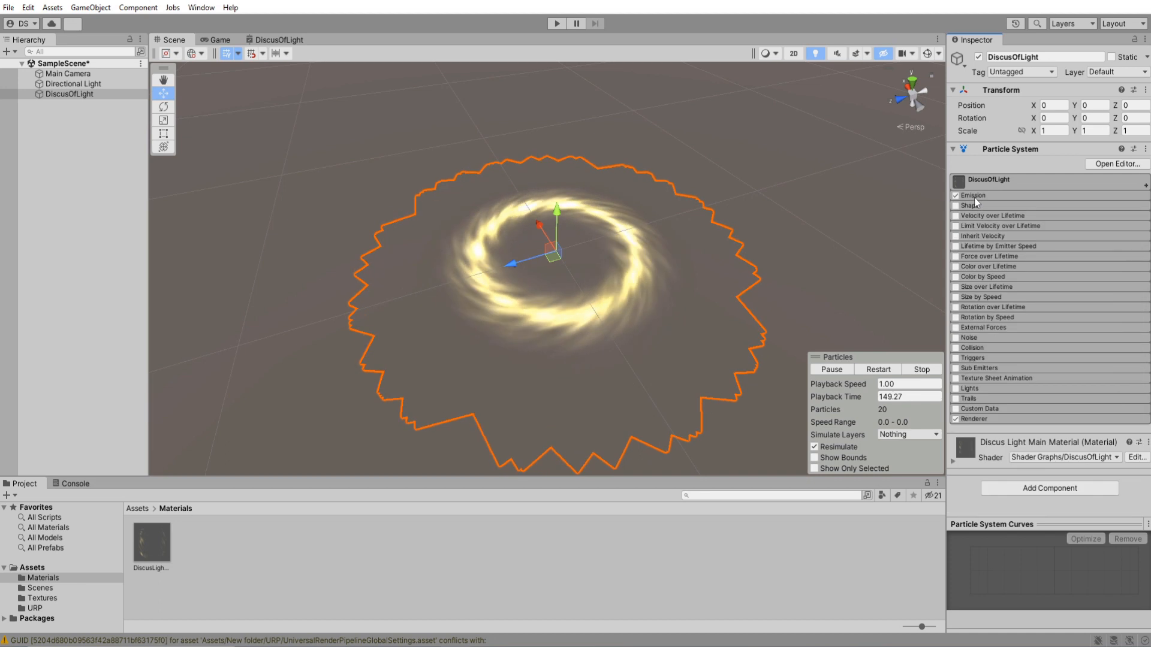
Enable Custom Vertex Streams in the Renderer module and add the Custom1.xyzw stream.
{"action": "left_click", "coordinate": [974, 419]}
{"action": "scroll", "coordinate": [1001, 360], "scroll_direction": "down", "scroll_amount": 5}
{"action": "left_click", "coordinate": [1026, 392]}
{"action": "scroll", "coordinate": [1079, 408], "scroll_direction": "down", "scroll_amount": 2}
{"action": "left_click", "coordinate": [1110, 420]}
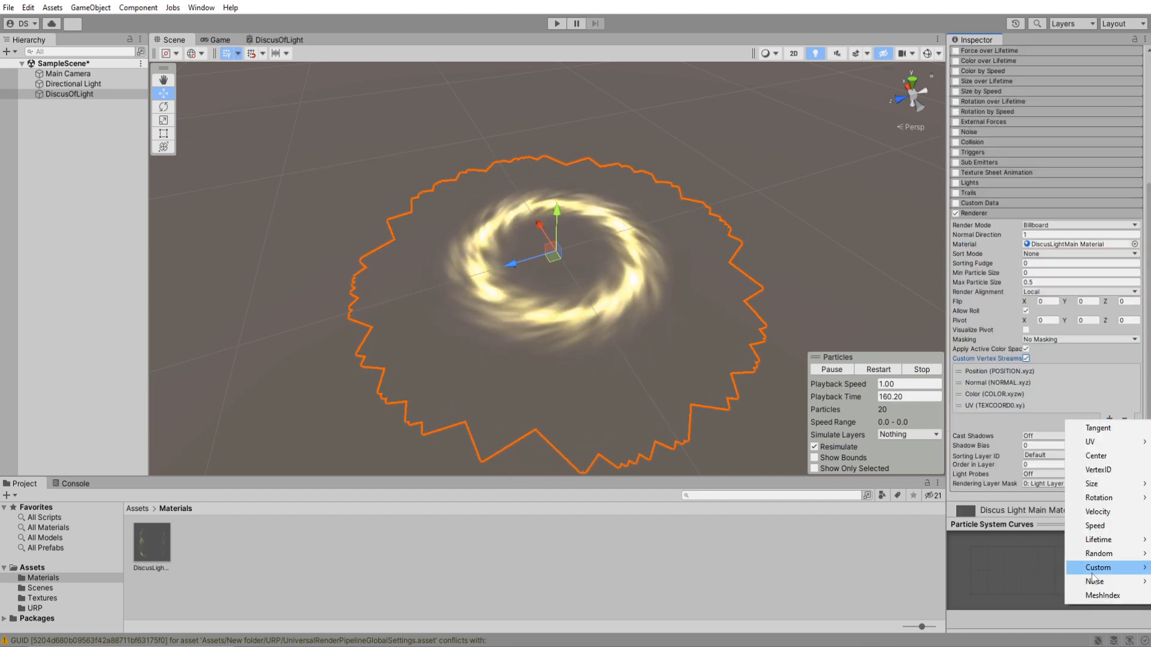
{"action": "mouse_move", "coordinate": [1092, 568]}
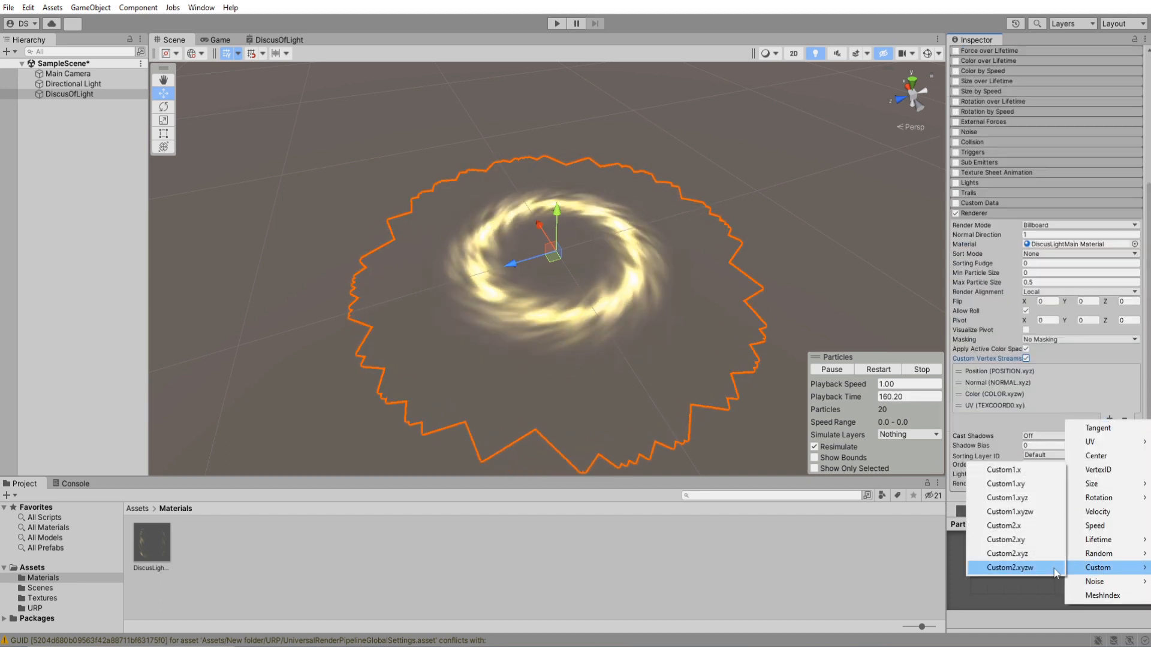
{"action": "left_click", "coordinate": [1010, 513]}
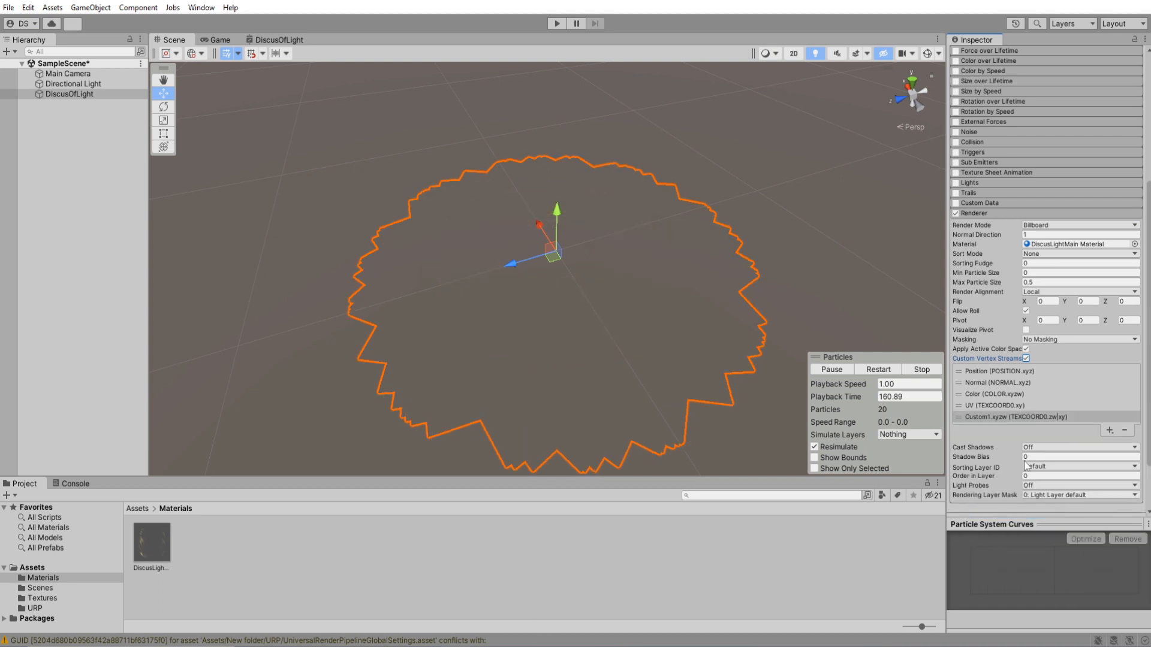
Enable the Custom Data module and set Custom1's mode to Vector.
{"action": "left_click", "coordinate": [976, 214]}
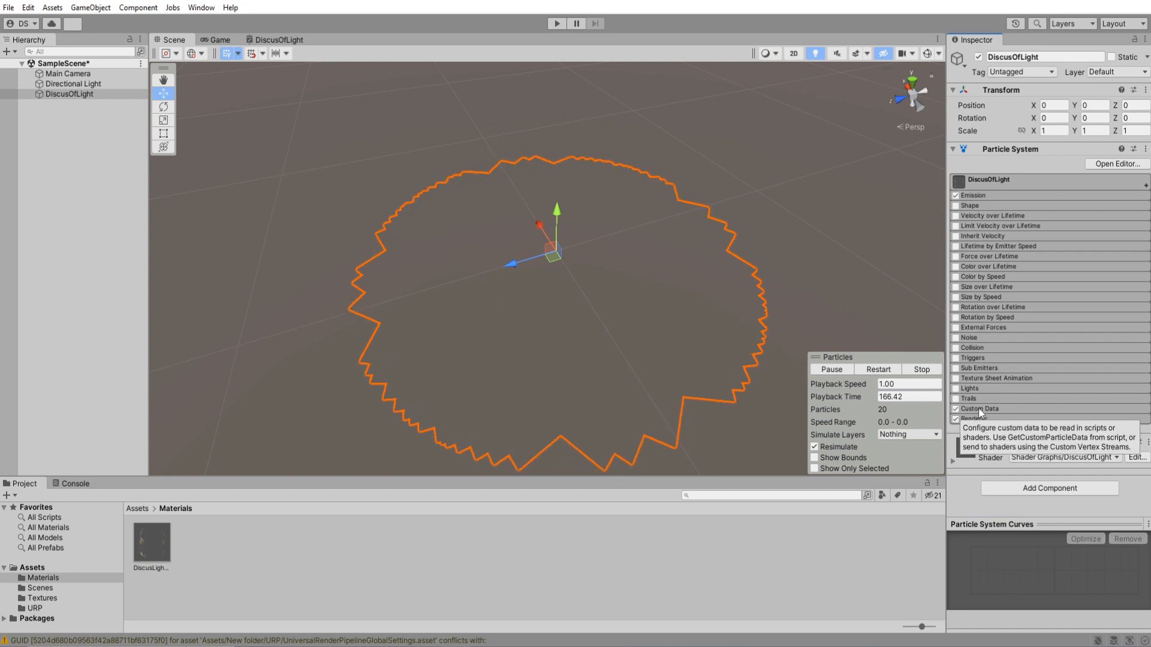
{"action": "left_click", "coordinate": [956, 409]}
{"action": "left_click", "coordinate": [1064, 396]}
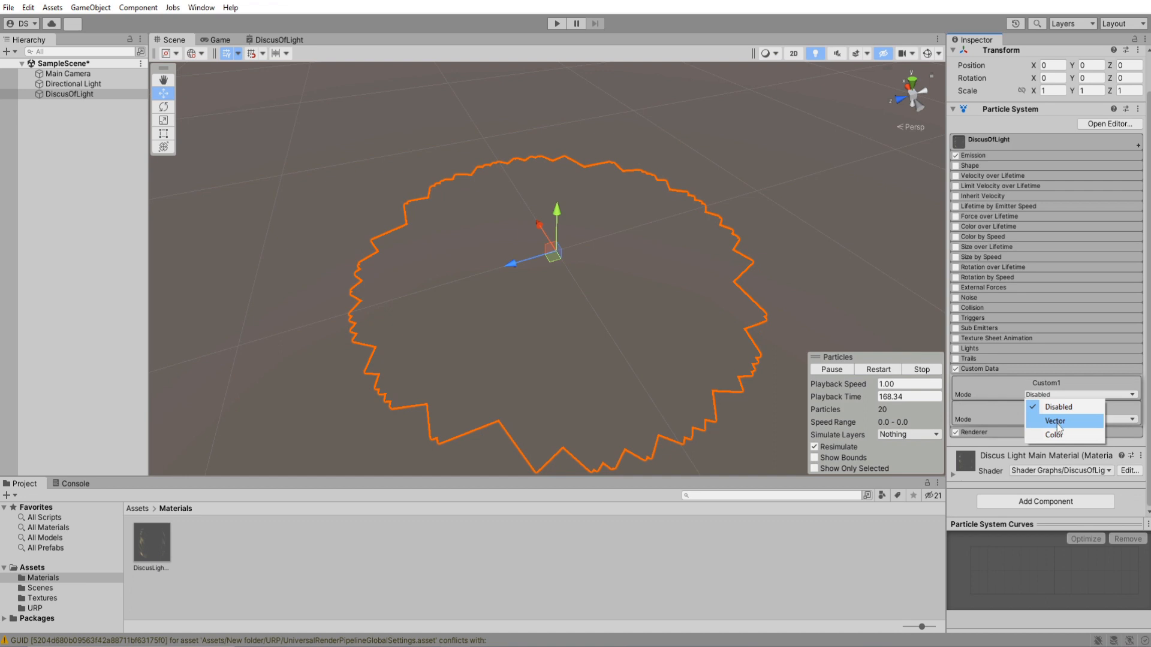
{"action": "left_click", "coordinate": [1057, 423]}
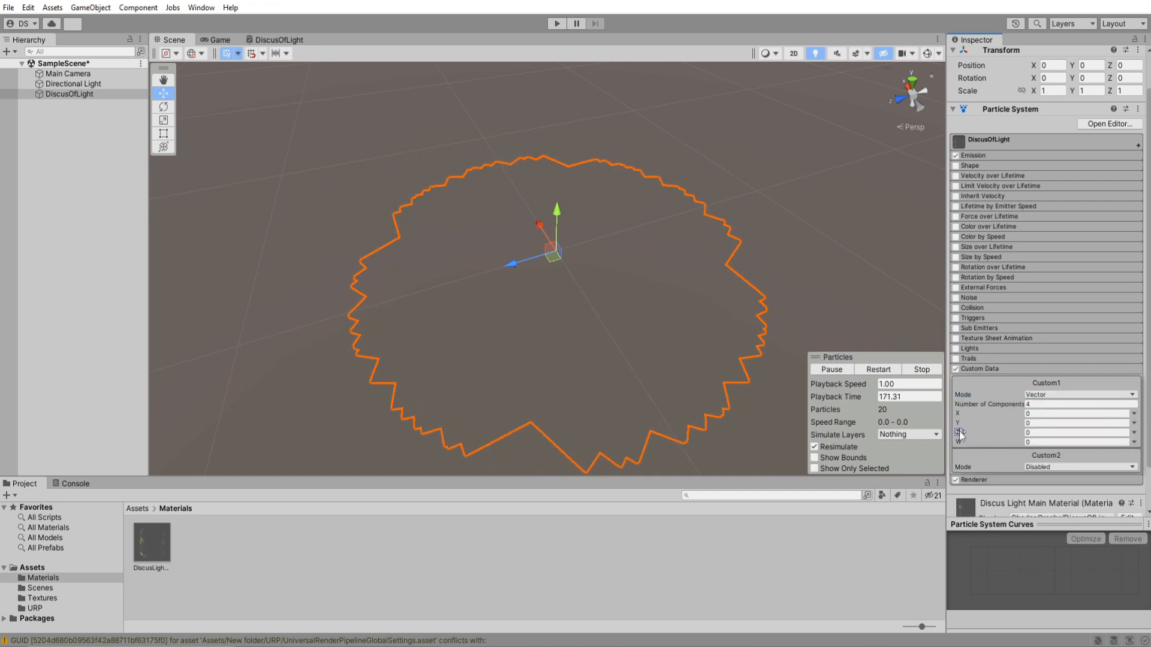
Try a Custom1 Z value of 0.34 and return it to 0.
{"action": "left_click", "coordinate": [998, 432]}
{"action": "left_click_drag", "start_coordinate": [998, 432], "coordinate": [1010, 432]}
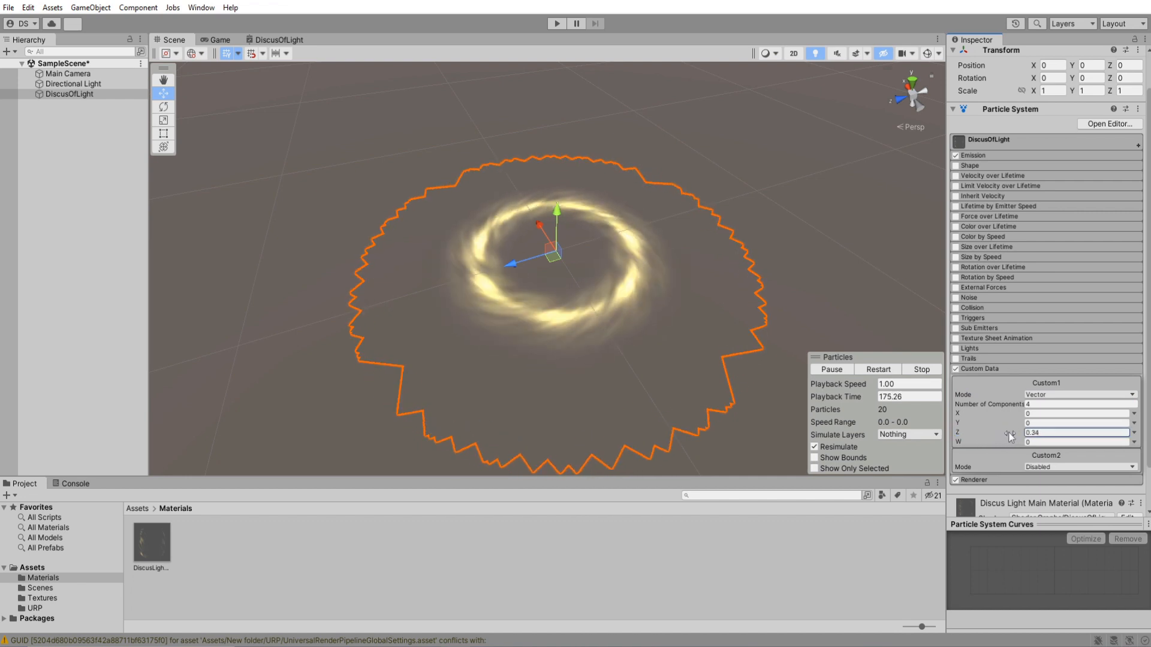
{"action": "left_click", "coordinate": [1128, 432]}
{"action": "type", "text": "0"}
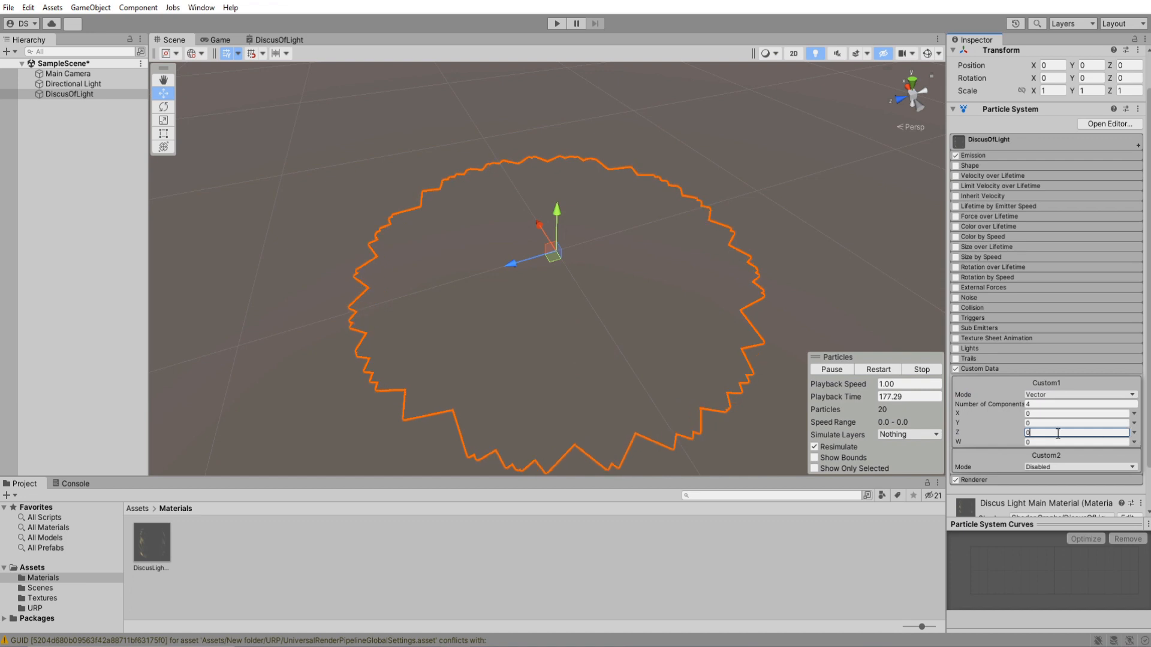
Switch the Custom1 Z component to a curve and enlarge the particle curve editor.
{"action": "left_click", "coordinate": [1134, 433]}
{"action": "left_click", "coordinate": [1107, 459]}
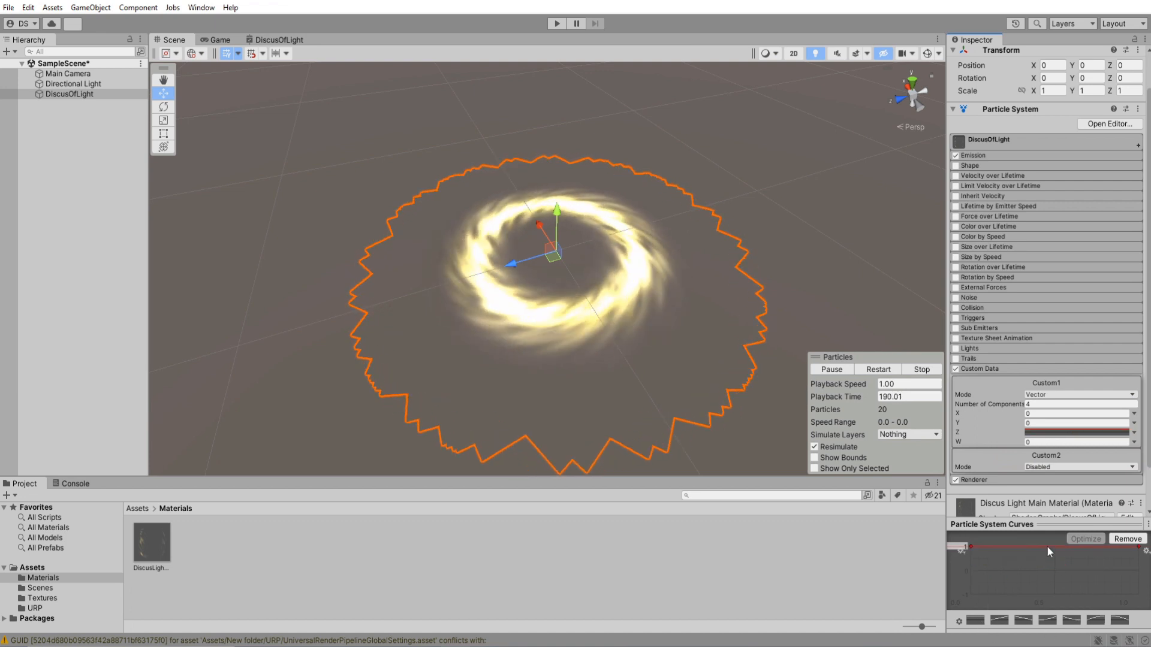
{"action": "left_click_drag", "start_coordinate": [1049, 524], "coordinate": [1042, 421]}
{"action": "left_click_drag", "start_coordinate": [945, 528], "coordinate": [837, 506]}
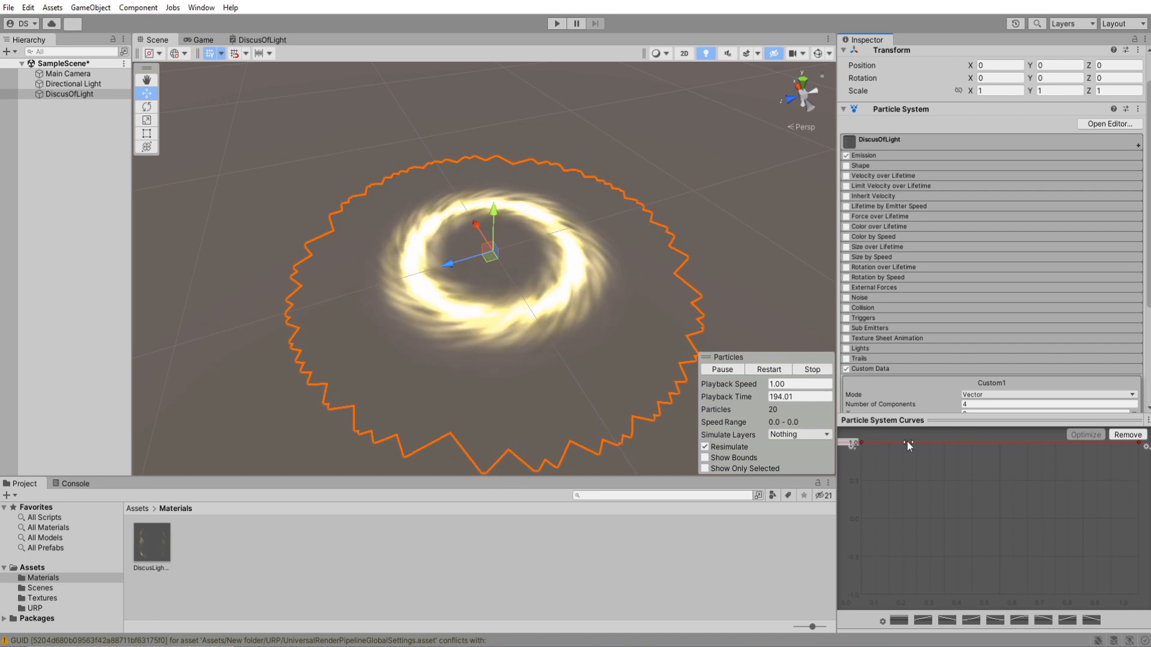
Set the values of the first and last keys on the Custom1 Z curve to 0.
{"action": "right_click", "coordinate": [862, 446]}
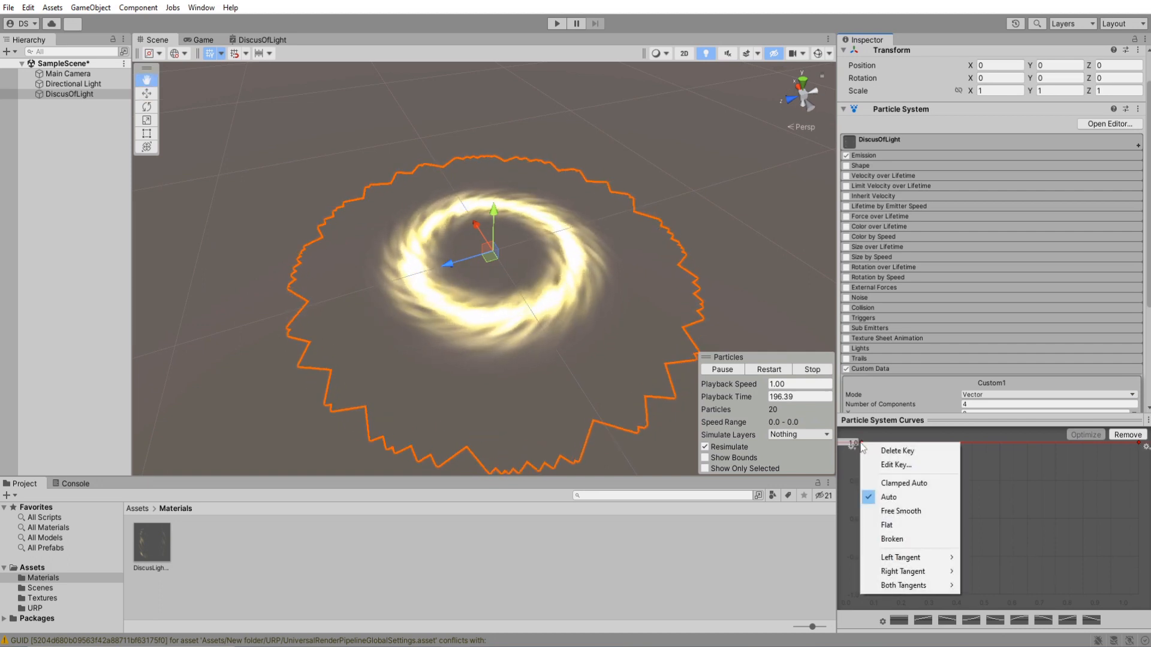
{"action": "left_click", "coordinate": [887, 465]}
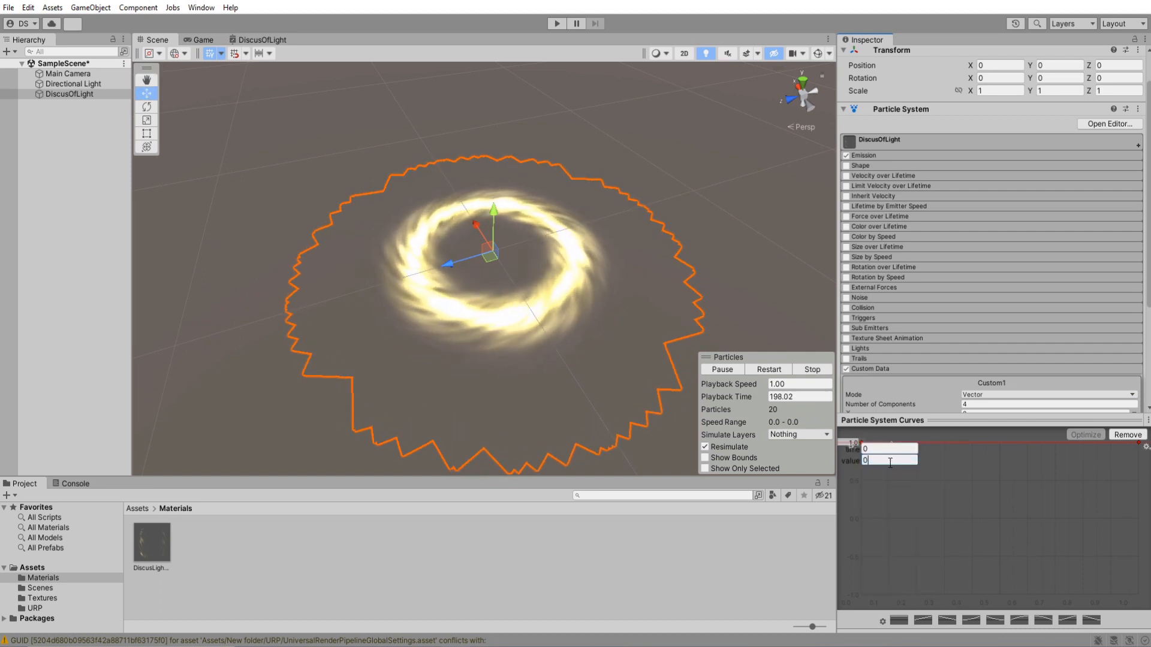
{"action": "right_click", "coordinate": [1138, 445]}
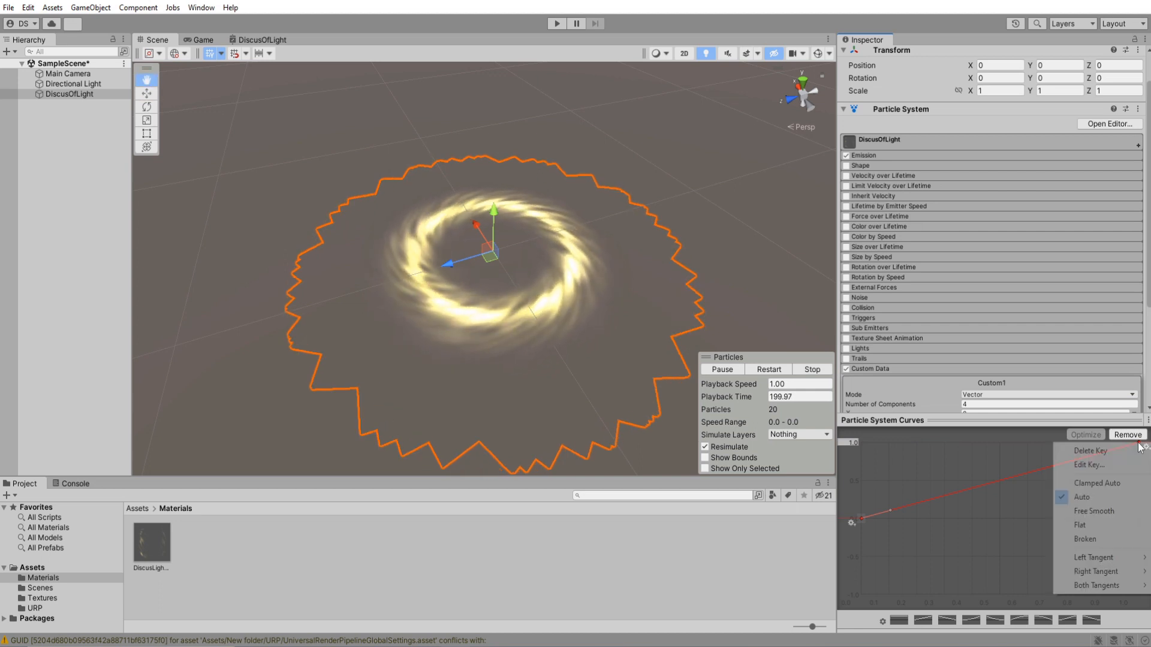
{"action": "left_click", "coordinate": [1088, 466]}
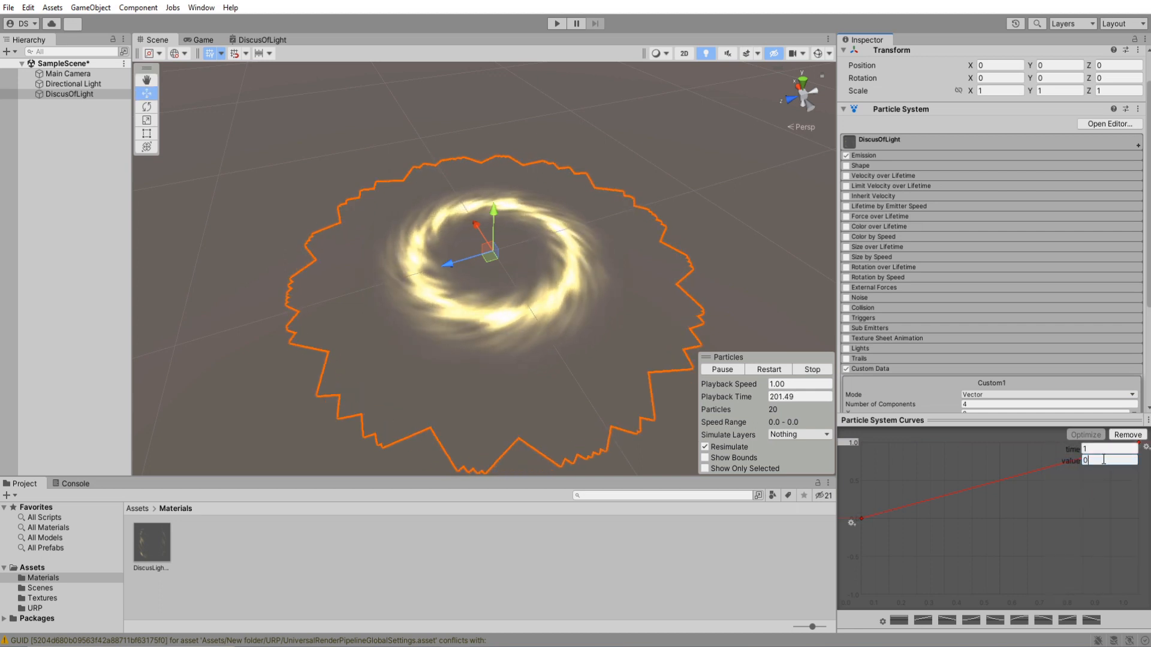
Add a key in the middle of the Z curve, raise it near the peak and set its time to 0.5.
{"action": "double_click", "coordinate": [998, 519]}
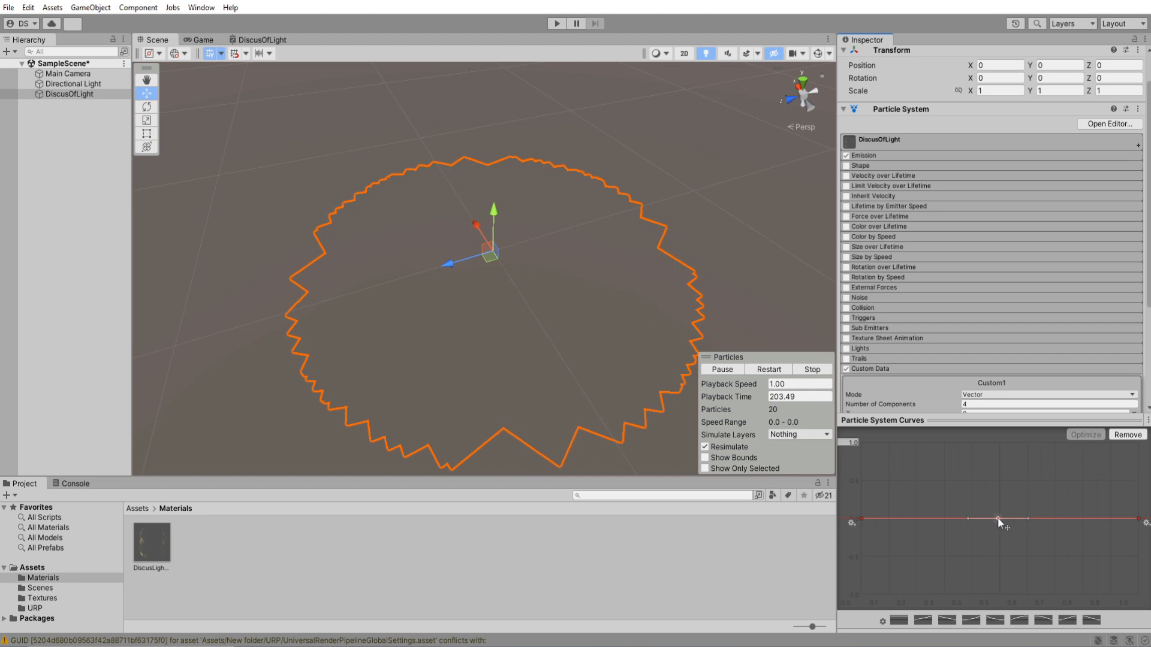
{"action": "left_click_drag", "start_coordinate": [998, 516], "coordinate": [1002, 446]}
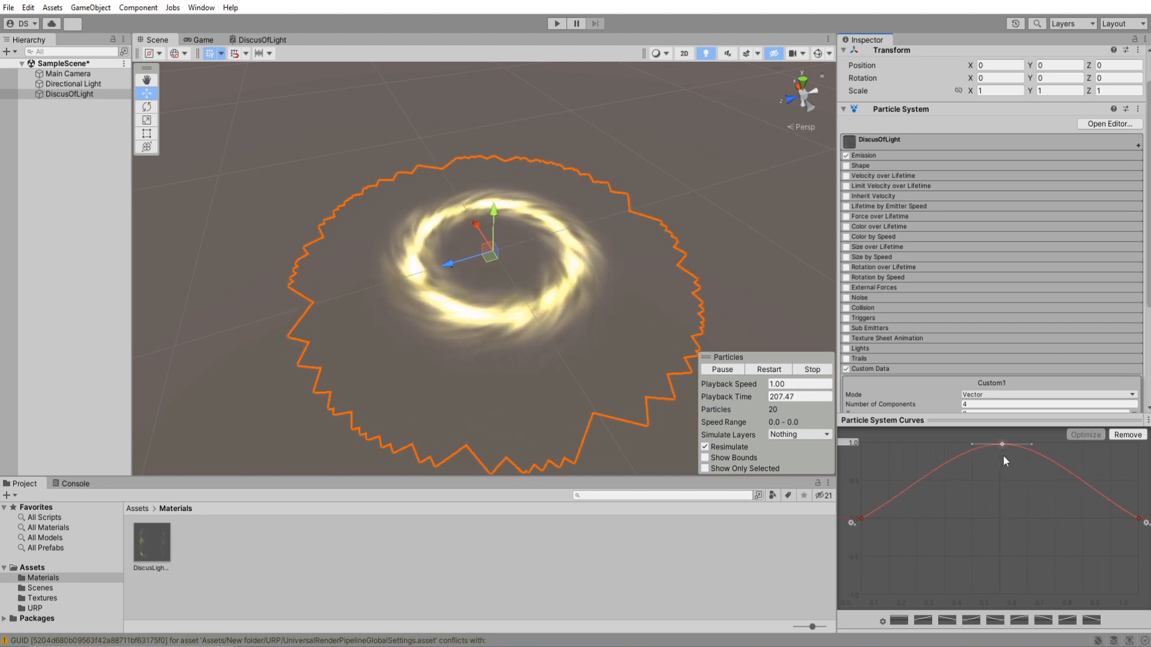
{"action": "right_click", "coordinate": [1001, 443]}
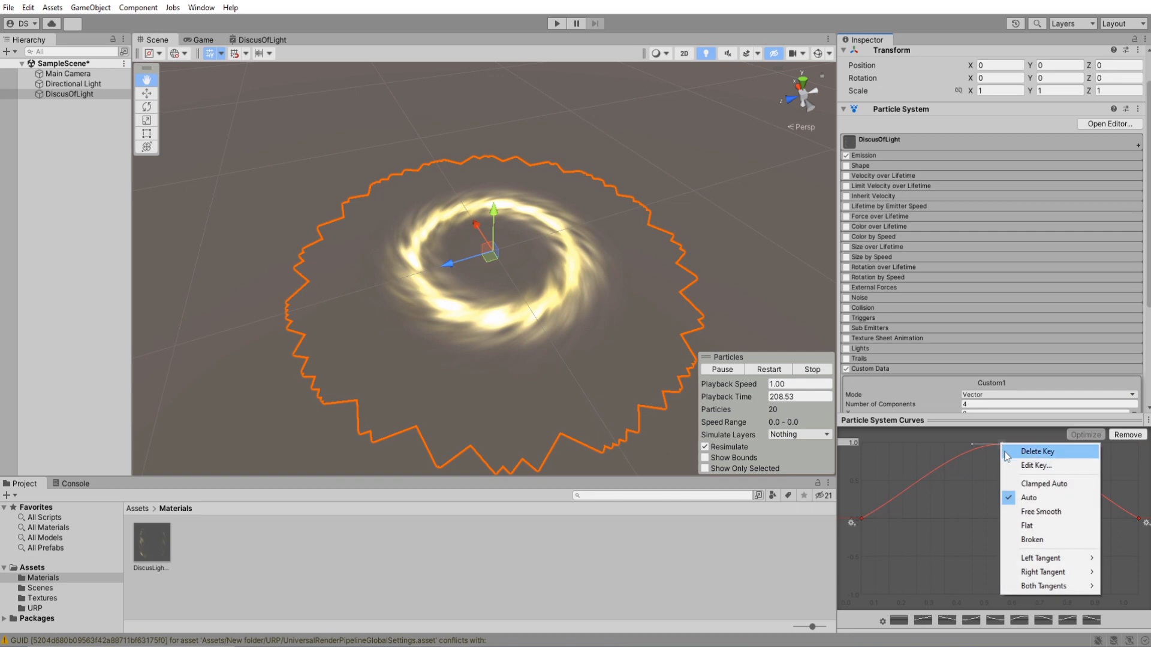
{"action": "left_click", "coordinate": [1023, 466]}
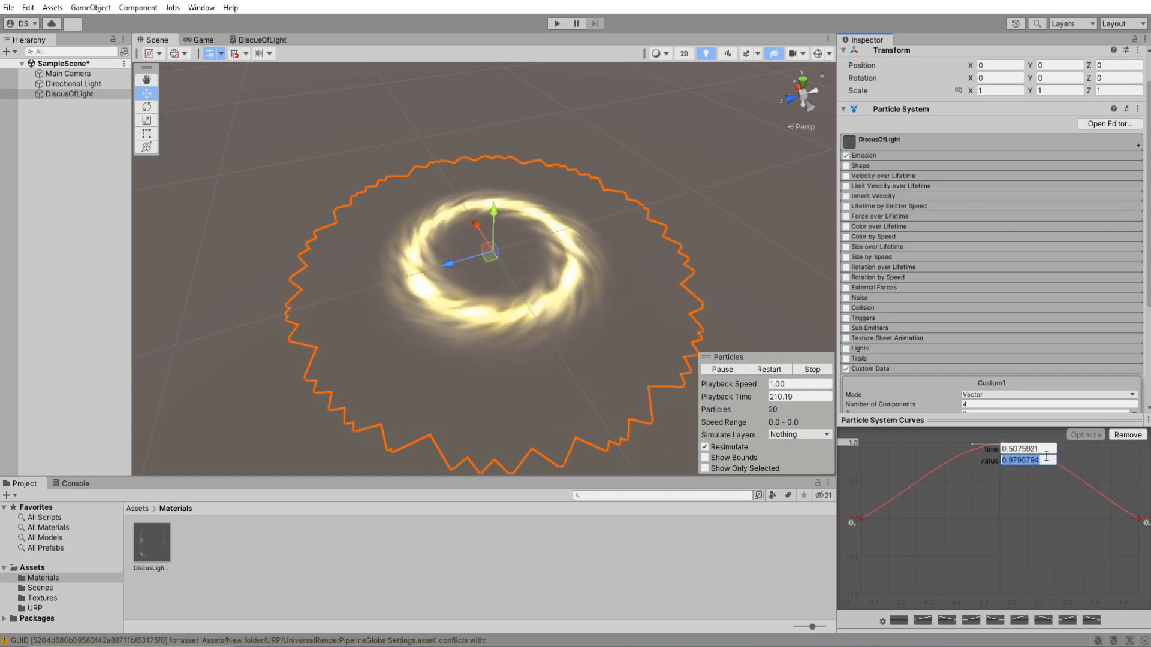
{"action": "left_click", "coordinate": [1040, 448]}
{"action": "key", "text": "BackSpace"}
{"action": "key", "text": "BackSpace"}
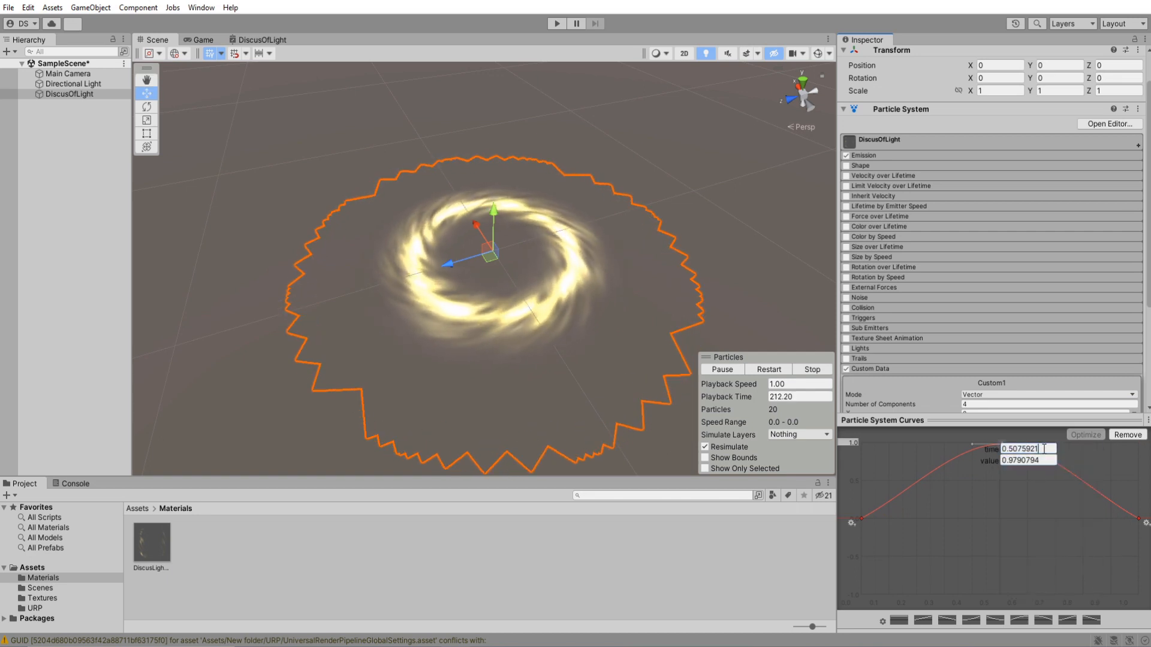
{"action": "key", "text": "Return"}
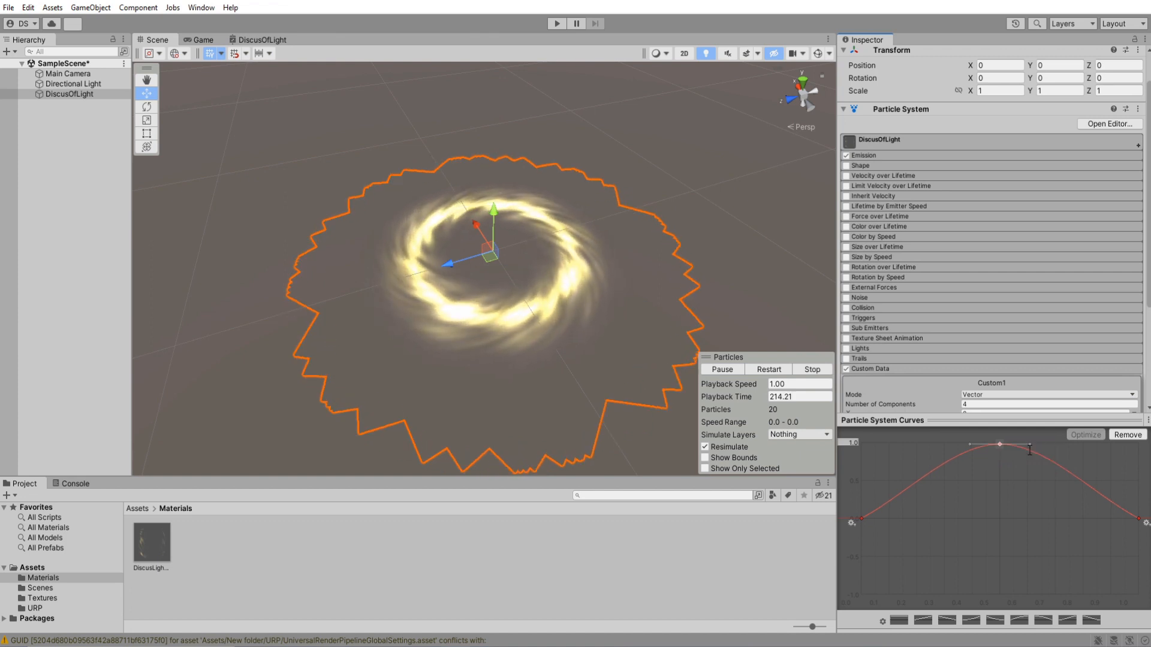
Set the middle key's value to 1 and collapse the particle curve editor.
{"action": "right_click", "coordinate": [999, 444]}
{"action": "left_click", "coordinate": [1023, 466]}
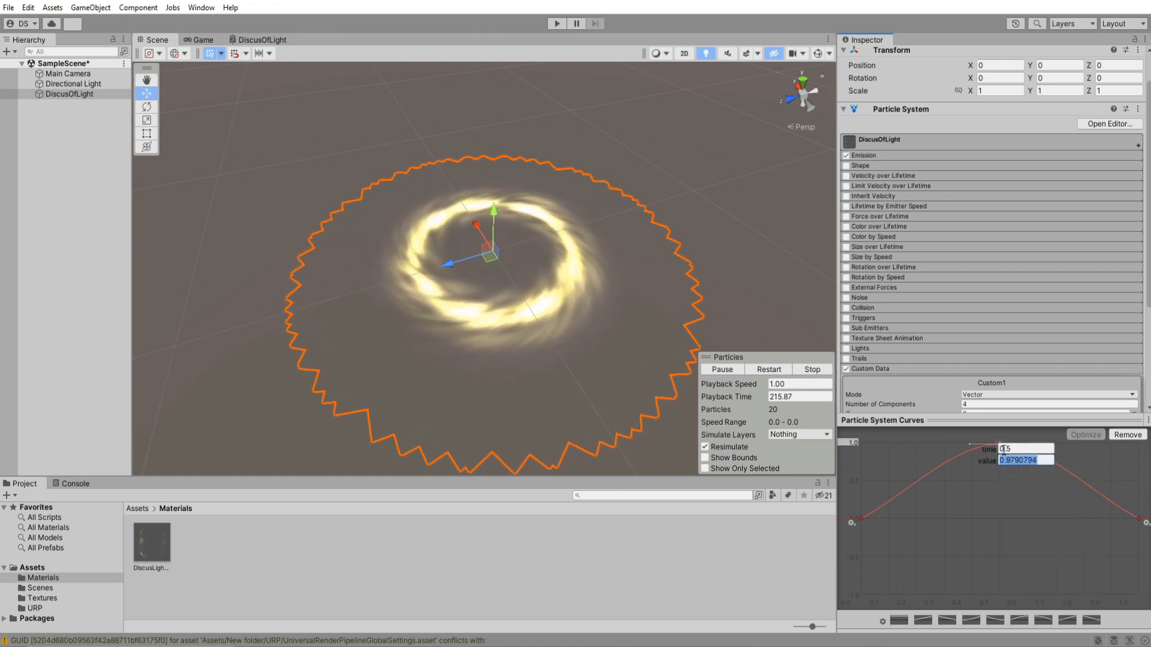
{"action": "type", "text": "1"}
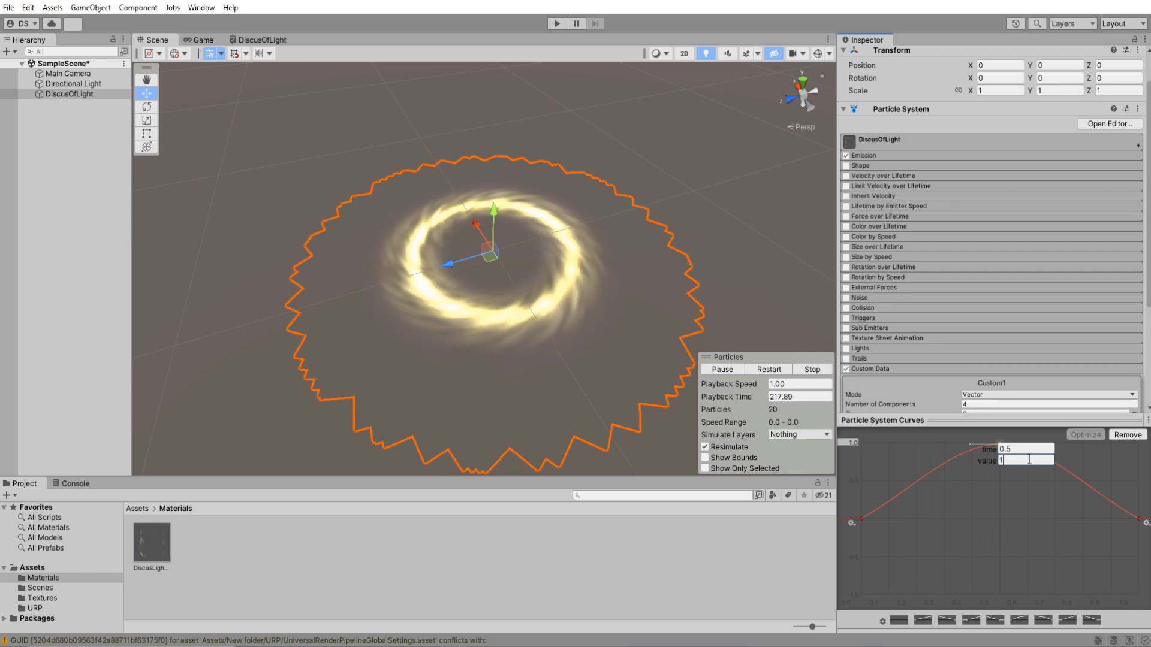
{"action": "key", "text": "Return"}
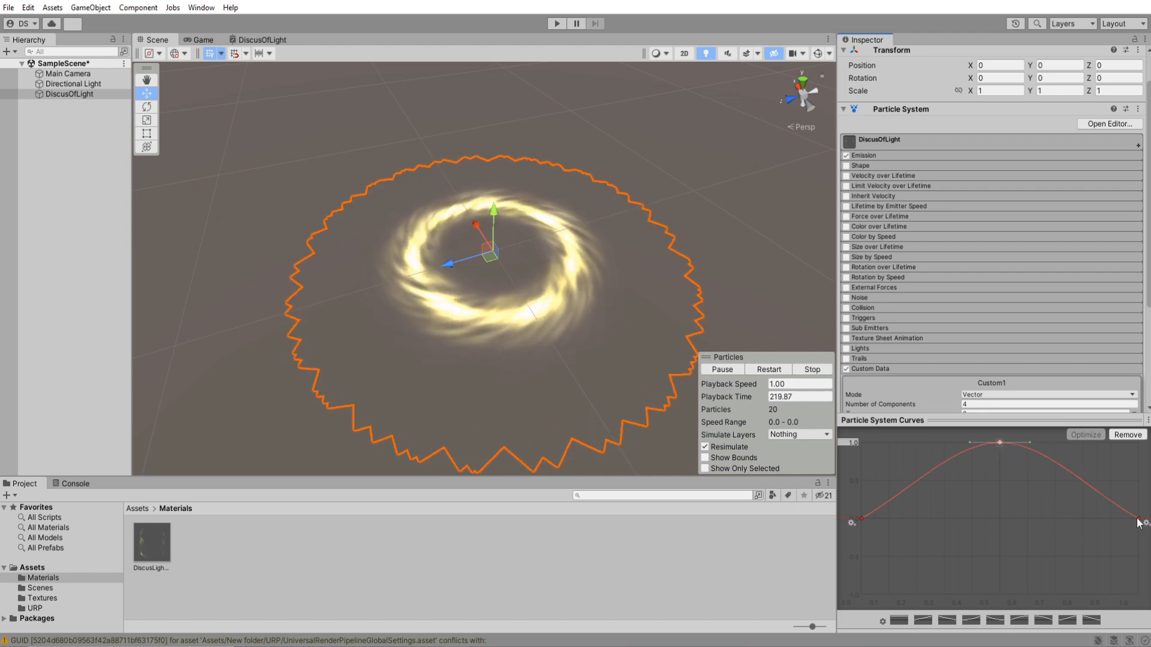
{"action": "left_click", "coordinate": [1008, 420]}
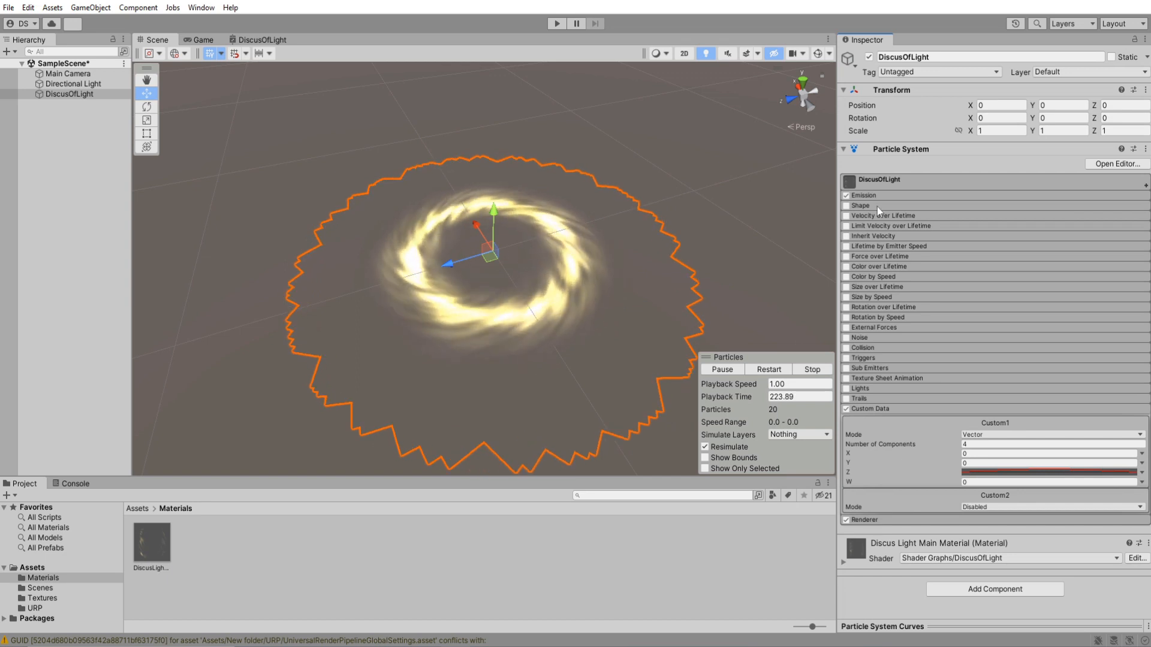
Try an emission Rate over Time of 1 and return it to 20.
{"action": "left_click", "coordinate": [866, 196]}
{"action": "left_click", "coordinate": [982, 208]}
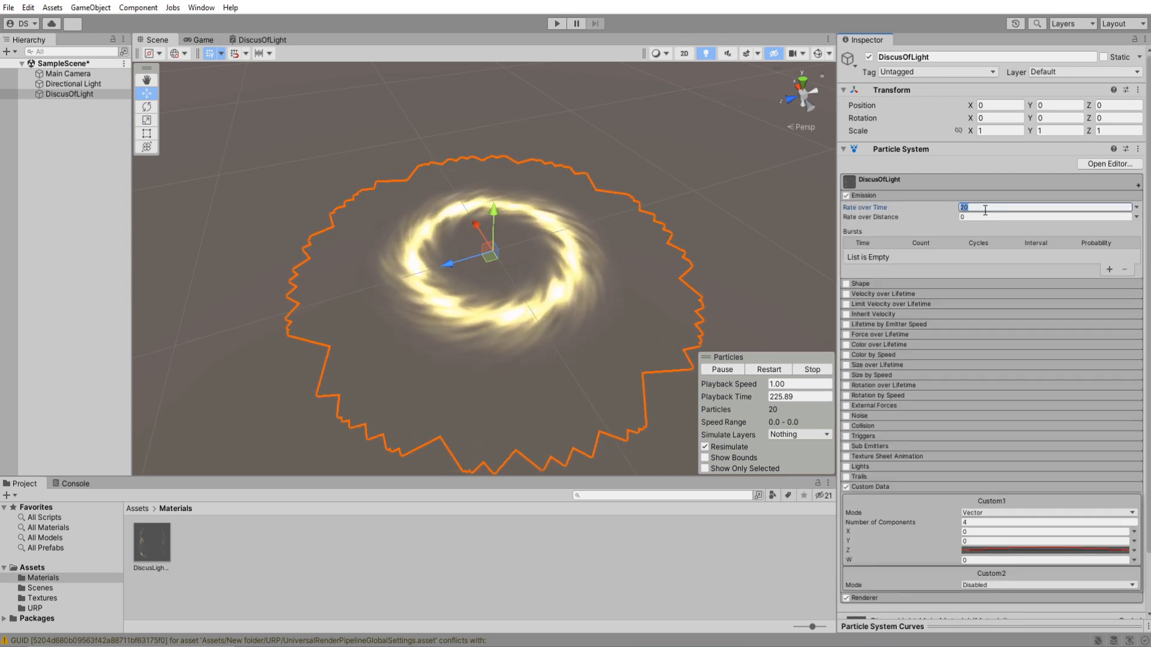
{"action": "type", "text": "1"}
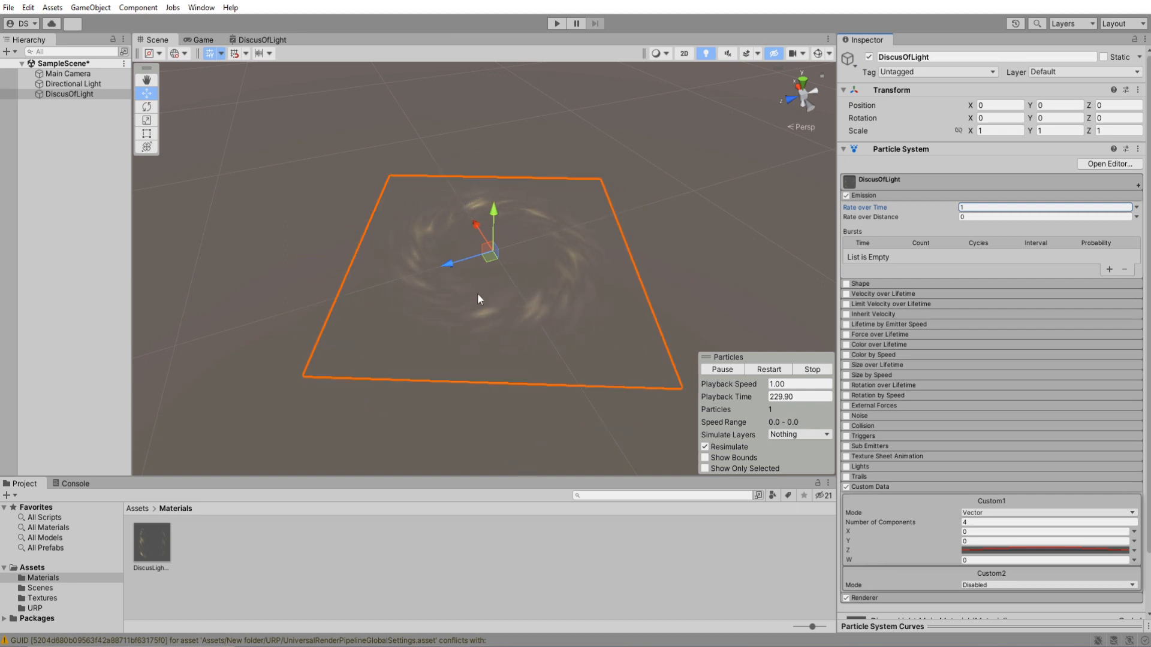
{"action": "type", "text": "20"}
{"action": "key", "text": "Return"}
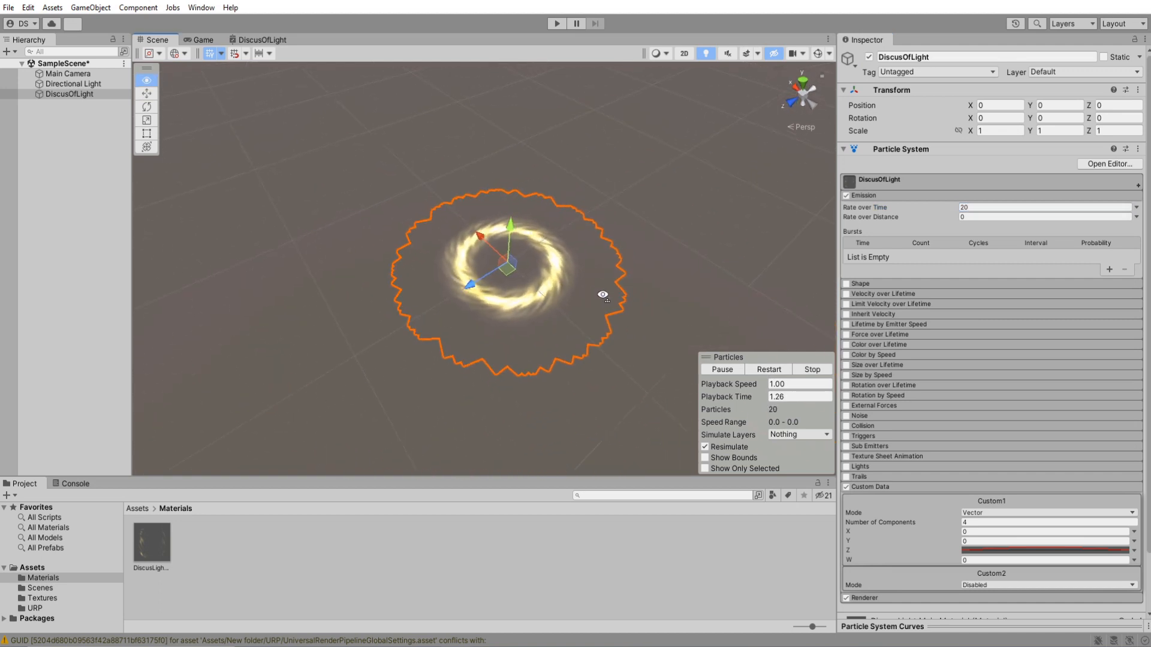
Expand the Discus Light Main Material and set InnerEdge to 2, OutterEdge to 0.5, TwirlStrength to 10 and NoiseSubtraction to 1.
{"action": "left_click", "coordinate": [875, 195]}
{"action": "left_click", "coordinate": [872, 409]}
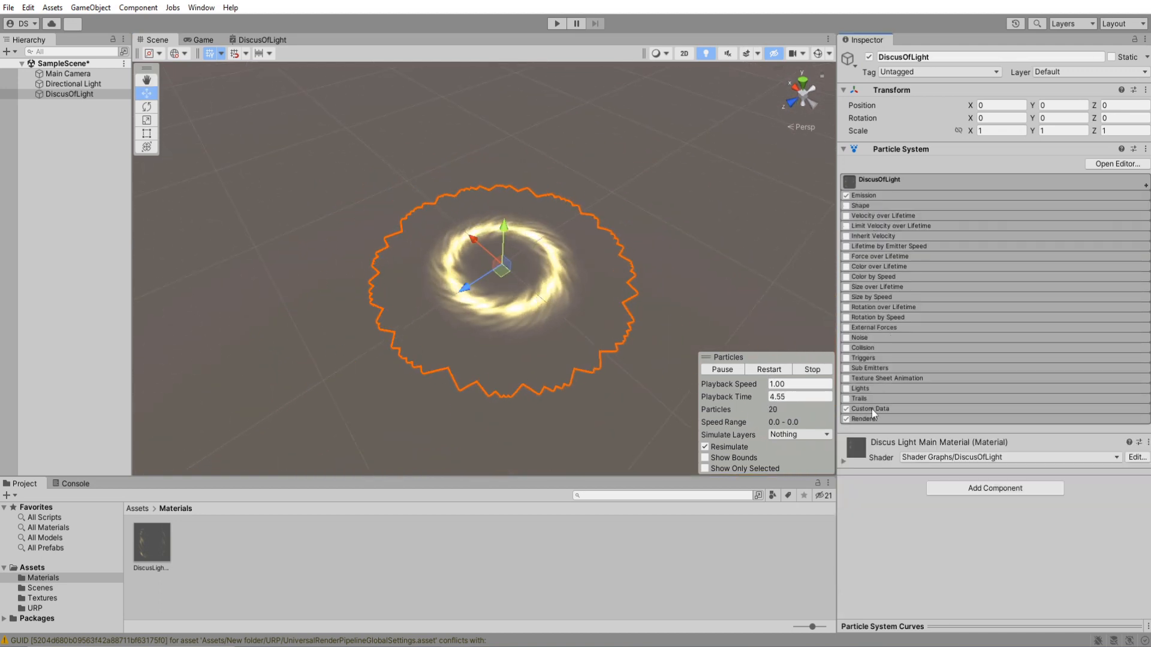
{"action": "left_click", "coordinate": [894, 182]}
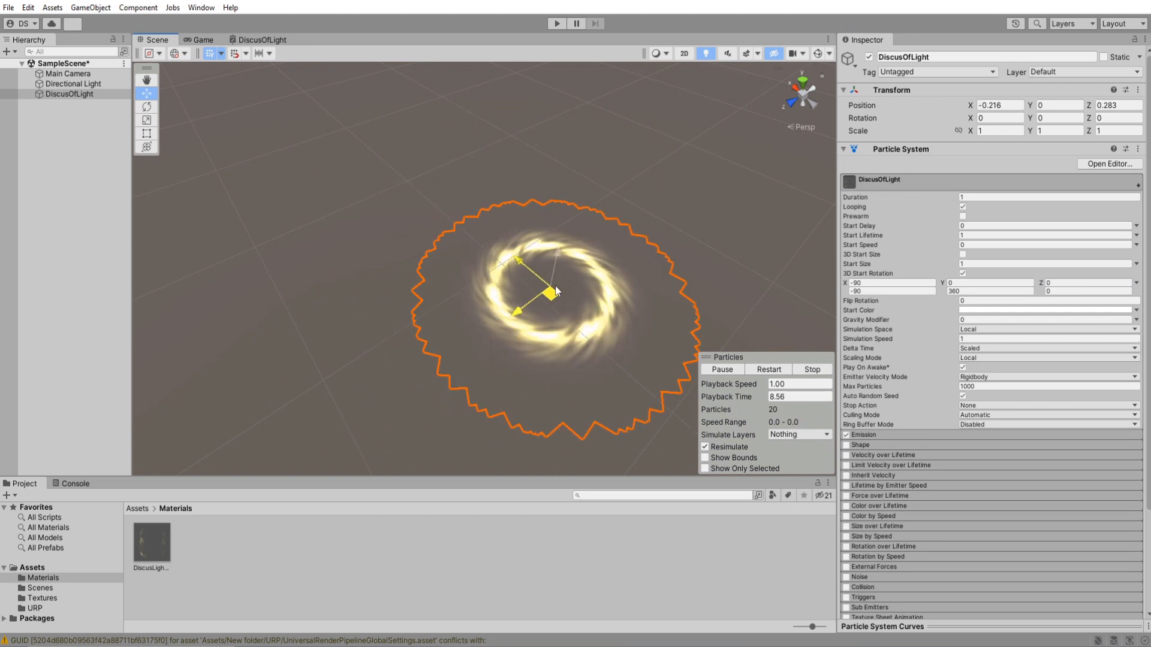
{"action": "left_click", "coordinate": [897, 178]}
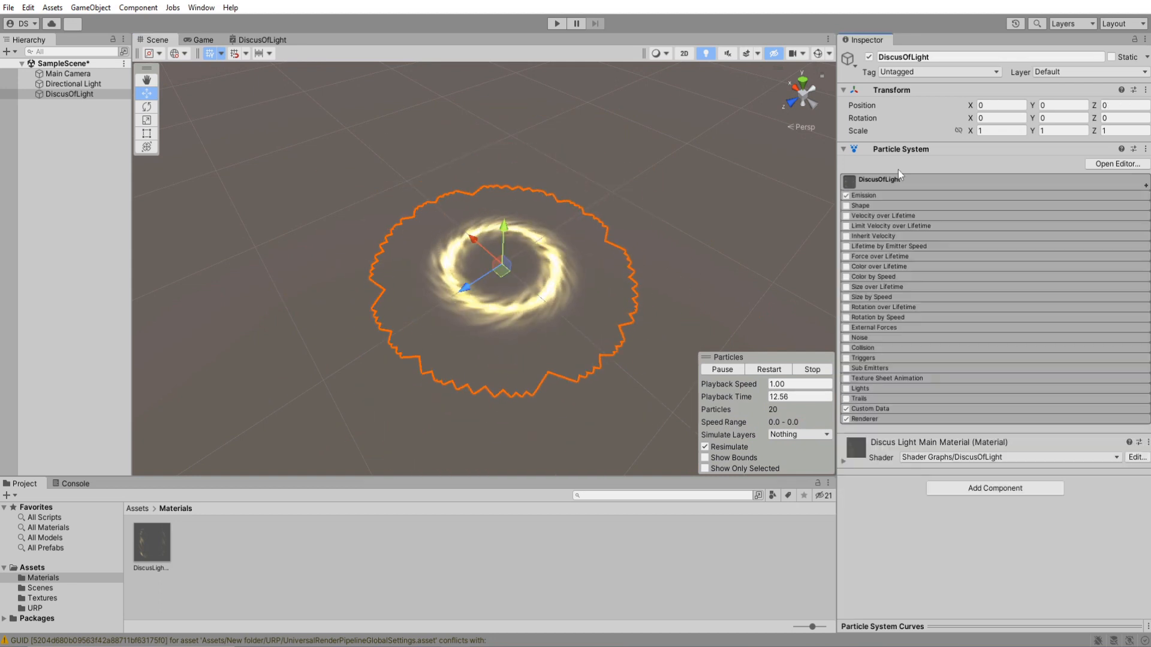
{"action": "left_click", "coordinate": [901, 150]}
{"action": "left_click", "coordinate": [917, 165]}
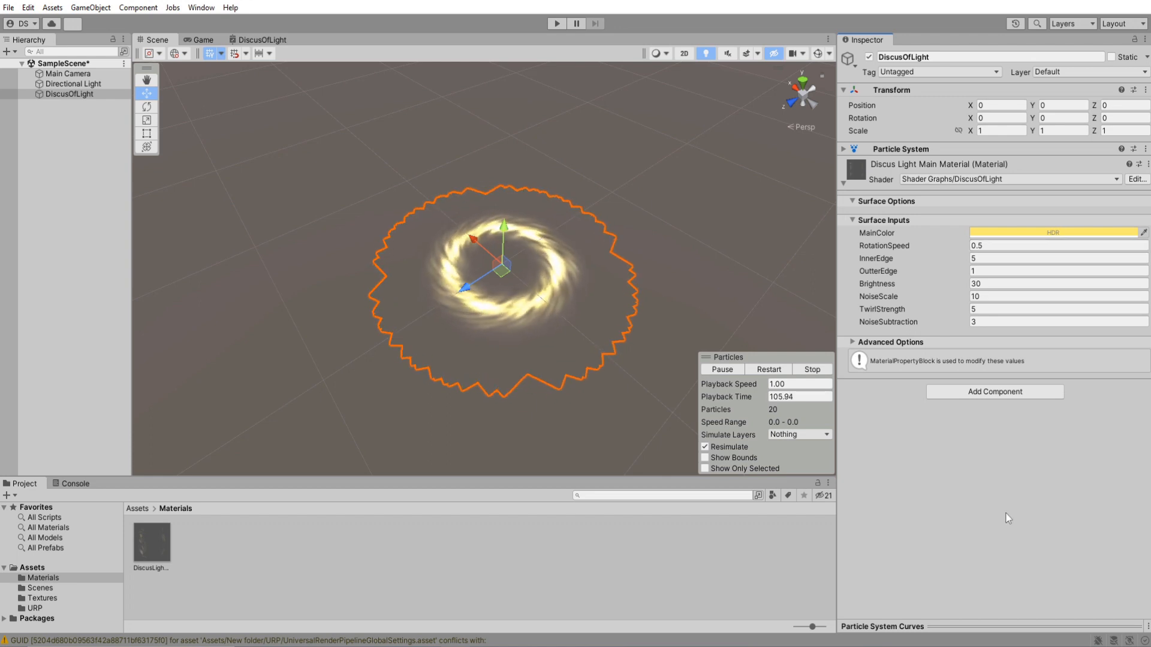
{"action": "type", "text": "2"}
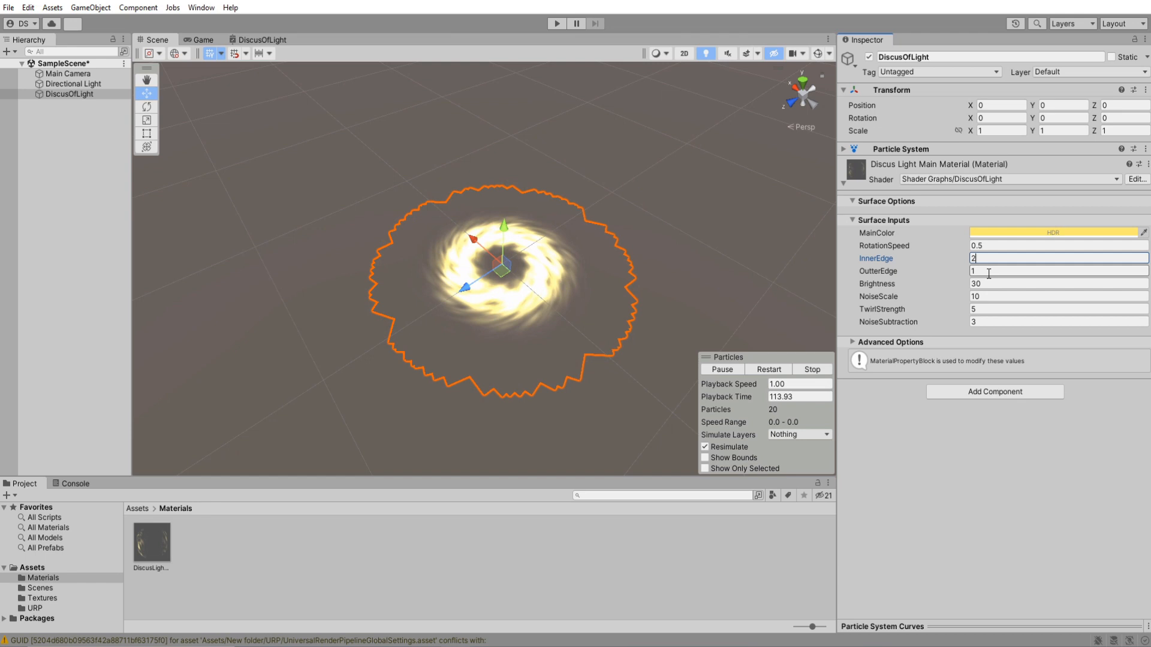
{"action": "type", "text": "0.5"}
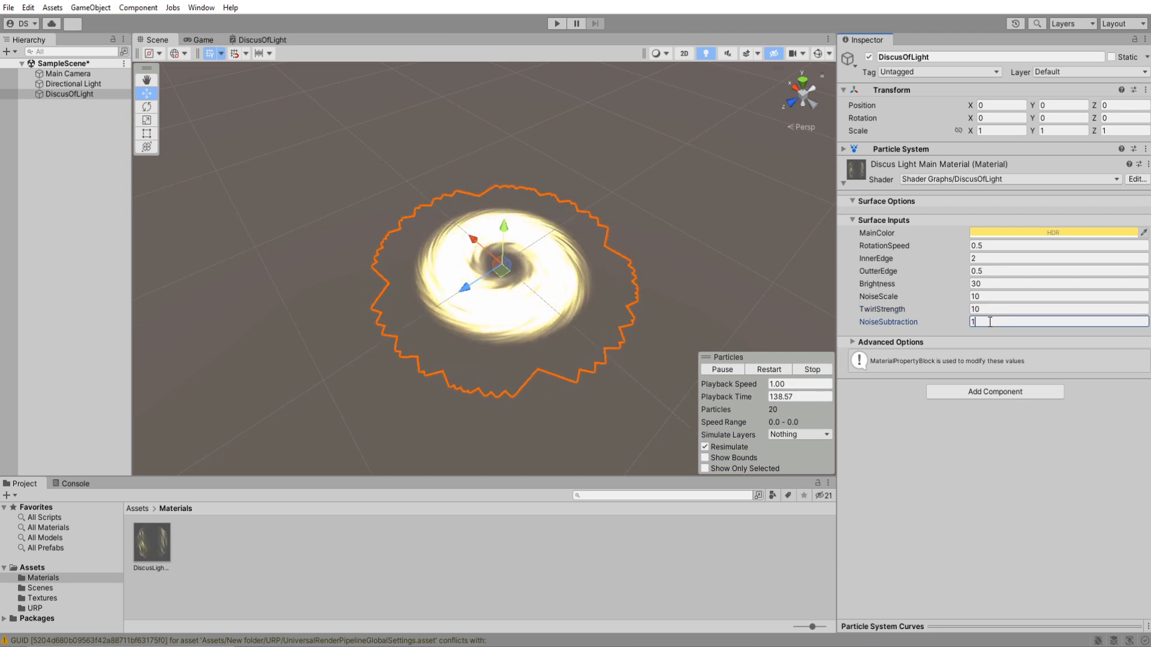
Set the main material's Brightness to 10 and RotationSpeed to 1.
{"action": "left_click", "coordinate": [992, 284]}
{"action": "type", "text": "10"}
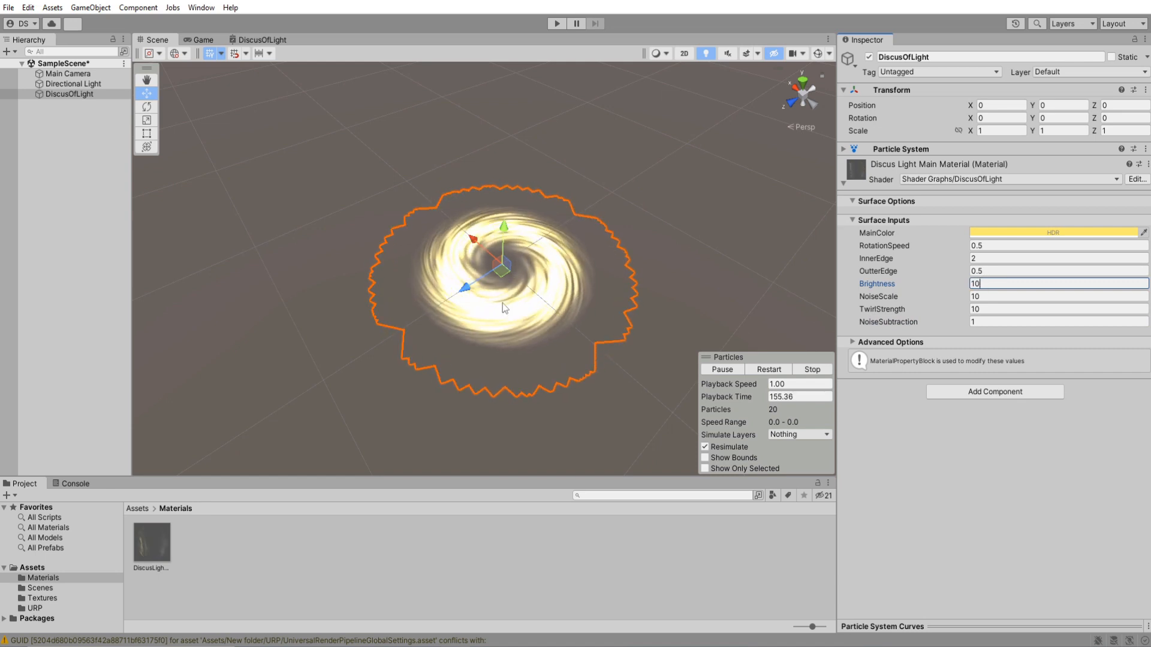
{"action": "left_click", "coordinate": [999, 246]}
{"action": "type", "text": "1"}
{"action": "key", "text": "Return"}
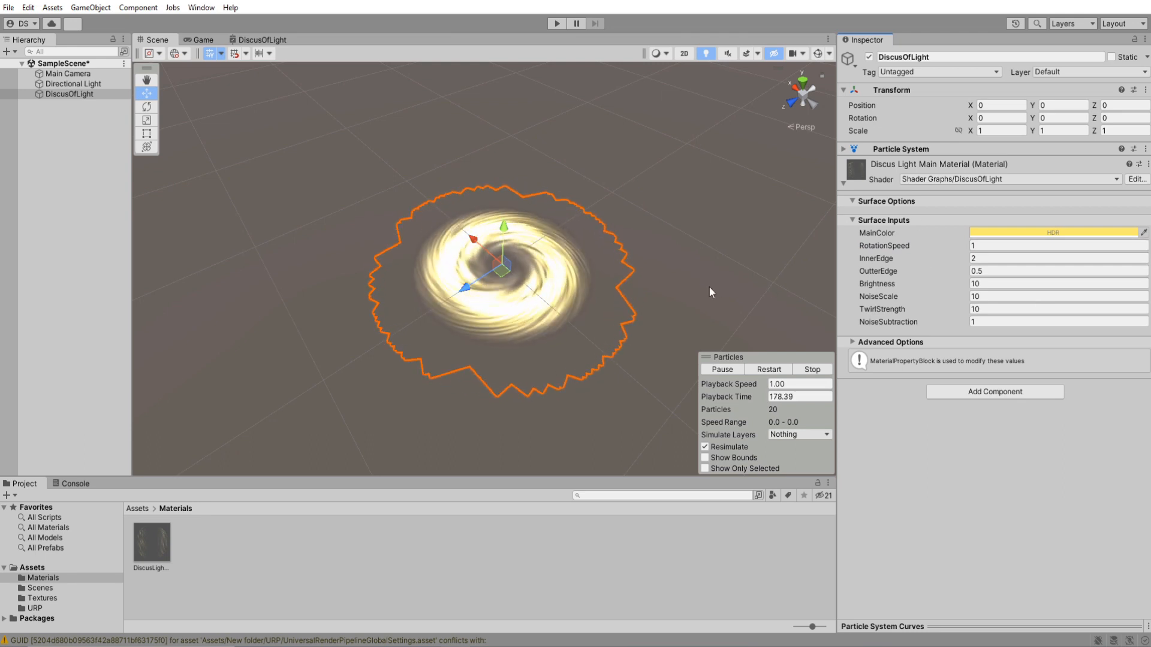
Duplicate the DiscusOfLight particle object and rename the copy OutterRings.
{"action": "left_click", "coordinate": [90, 94]}
{"action": "key", "text": "ctrl+d"}
{"action": "left_click", "coordinate": [102, 104]}
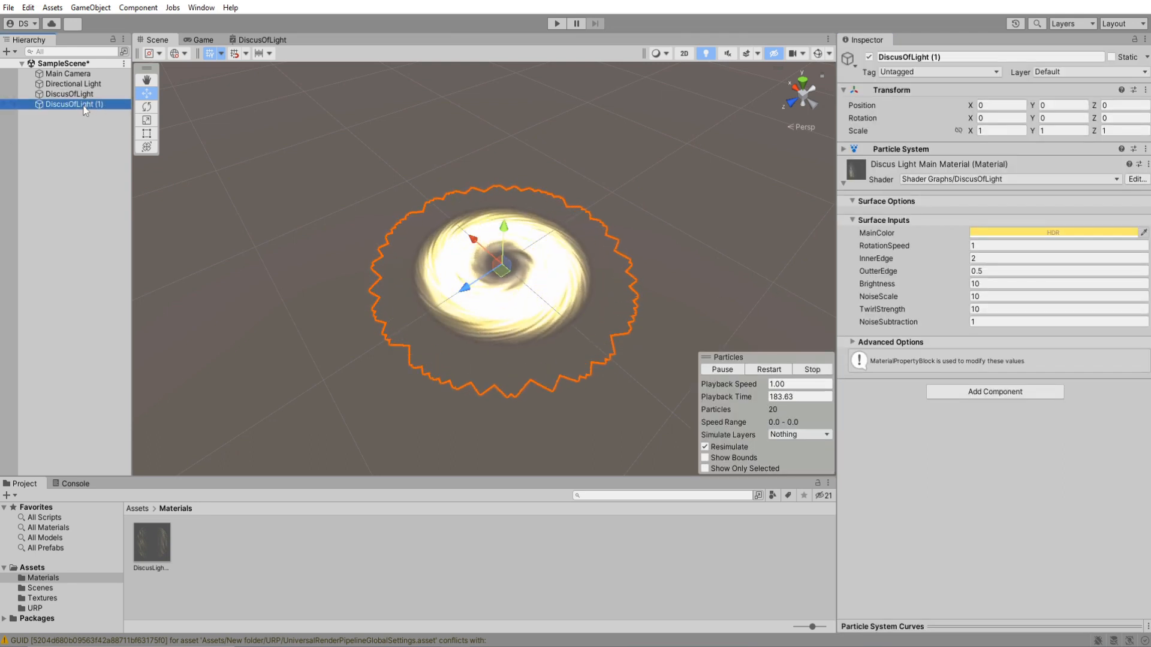
{"action": "type", "text": "OutterRings"}
{"action": "key", "text": "Return"}
Deactivate the original DiscusOfLight object and select OutterRings.
{"action": "left_click", "coordinate": [78, 95]}
{"action": "left_click", "coordinate": [869, 57]}
{"action": "left_click", "coordinate": [78, 104]}
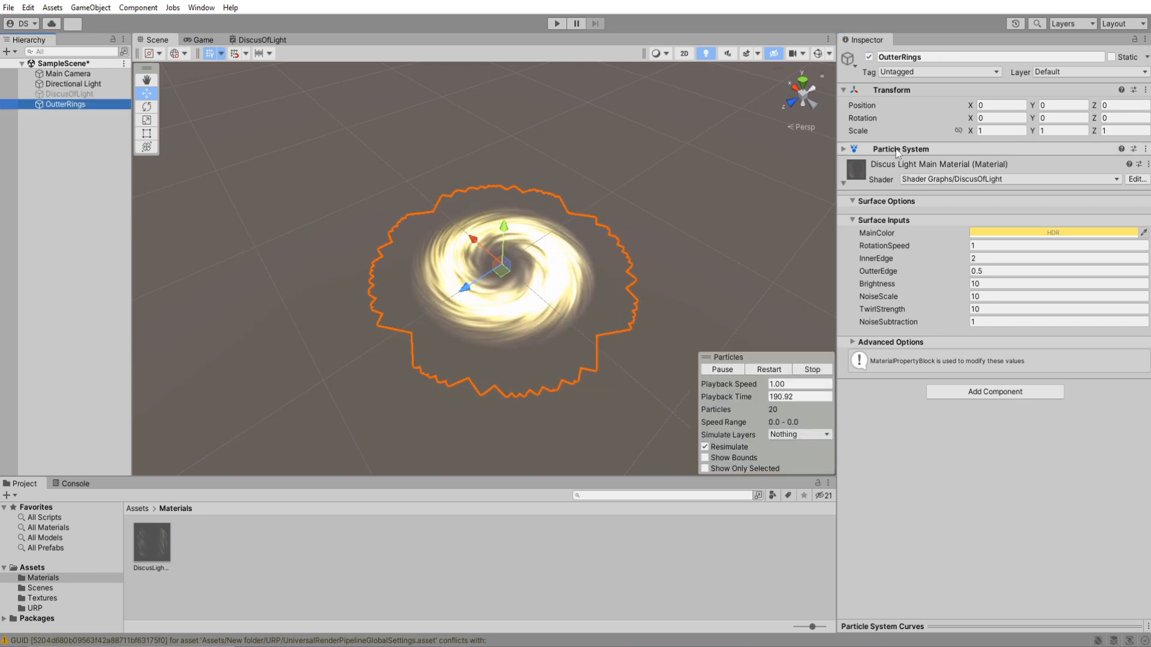
Duplicate the DiscusLightMain Material asset and rename the copy DiscusLightOutter Material.
{"action": "left_click", "coordinate": [160, 545]}
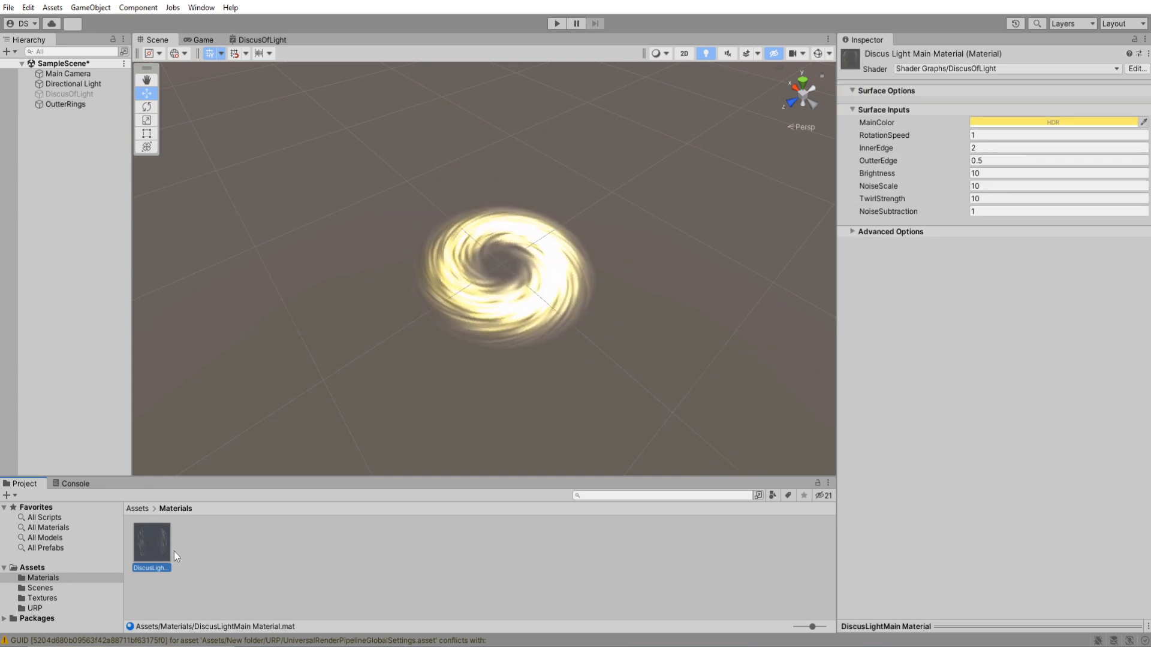
{"action": "key", "text": "ctrl+d"}
{"action": "key", "text": "F2"}
{"action": "key", "text": "Left"}
{"action": "key", "text": "Left"}
{"action": "key", "text": "Left"}
{"action": "key", "text": "Left"}
{"action": "key", "text": "Left"}
{"action": "key", "text": "Left"}
{"action": "key", "text": "Left"}
{"action": "key", "text": "Left"}
{"action": "key", "text": "Left"}
{"action": "key", "text": "shift+Left"}
{"action": "key", "text": "shift+Left"}
{"action": "key", "text": "shift+Left"}
{"action": "key", "text": "shift+Left"}
{"action": "type", "text": "Out"}
Assign DiscusLightOutter Material in the Renderer module of the OutterRings particle system.
{"action": "left_click", "coordinate": [90, 105]}
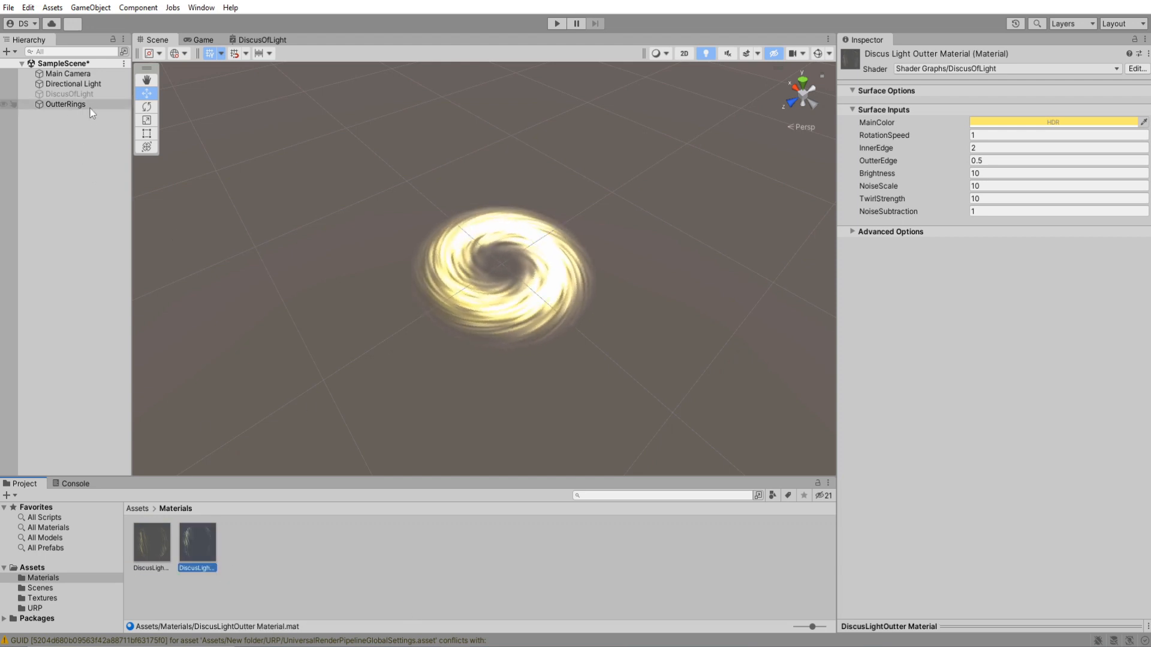
{"action": "scroll", "coordinate": [877, 183], "scroll_direction": "down", "scroll_amount": 1}
{"action": "left_click", "coordinate": [858, 385]}
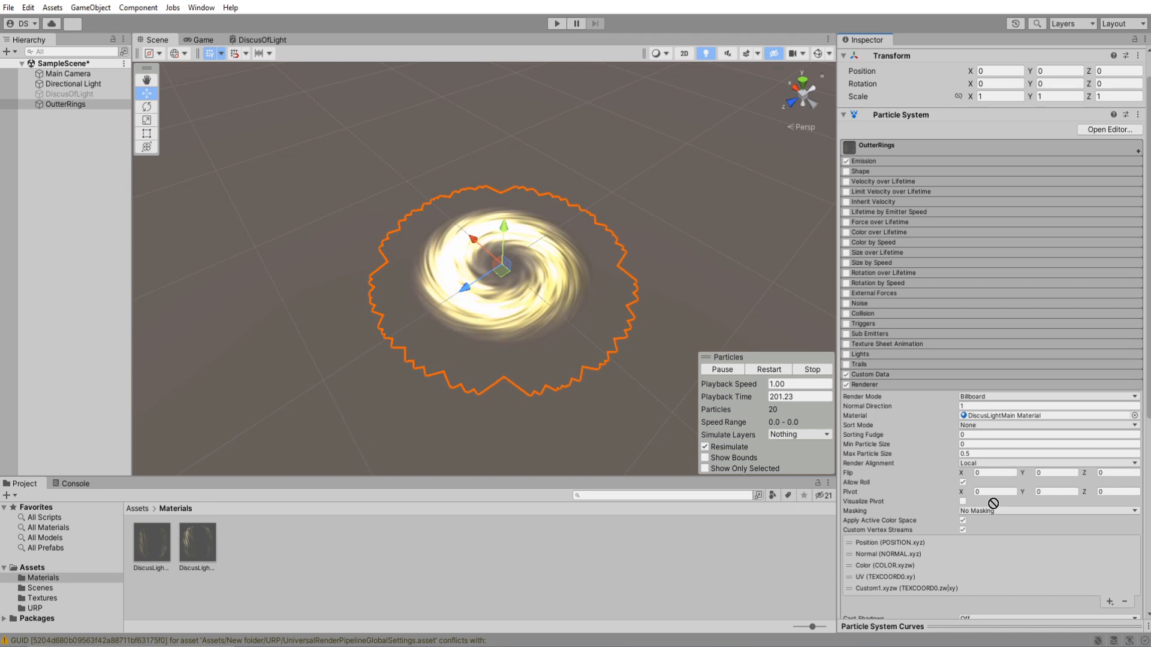
{"action": "left_click", "coordinate": [858, 385]}
Set the OutterRings particle system's Start Size to 1.3, Start Lifetime to 2 and Duration to 2.
{"action": "left_click", "coordinate": [888, 182]}
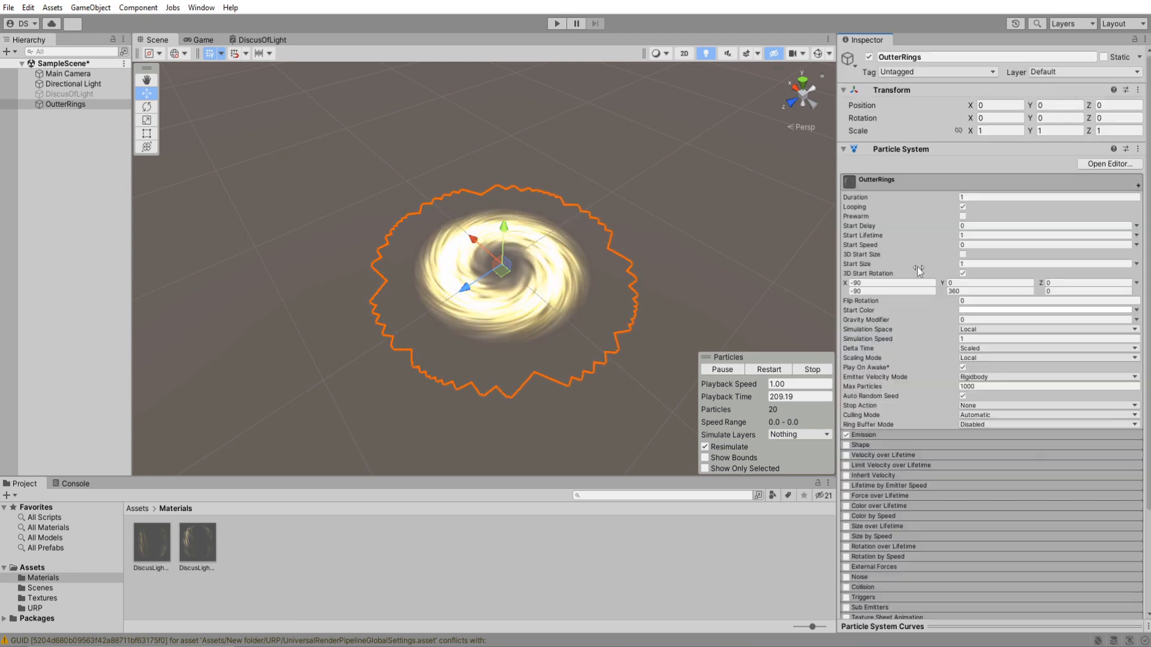
{"action": "left_click", "coordinate": [989, 262]}
{"action": "type", "text": "1.3"}
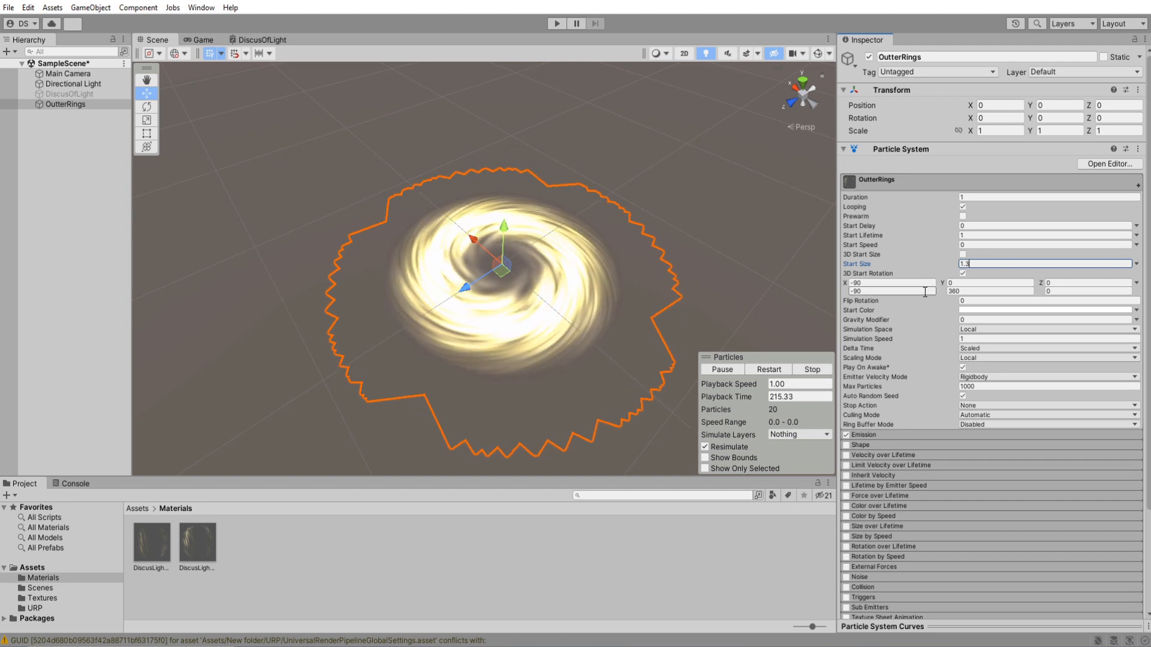
{"action": "left_click", "coordinate": [979, 236]}
{"action": "type", "text": "2"}
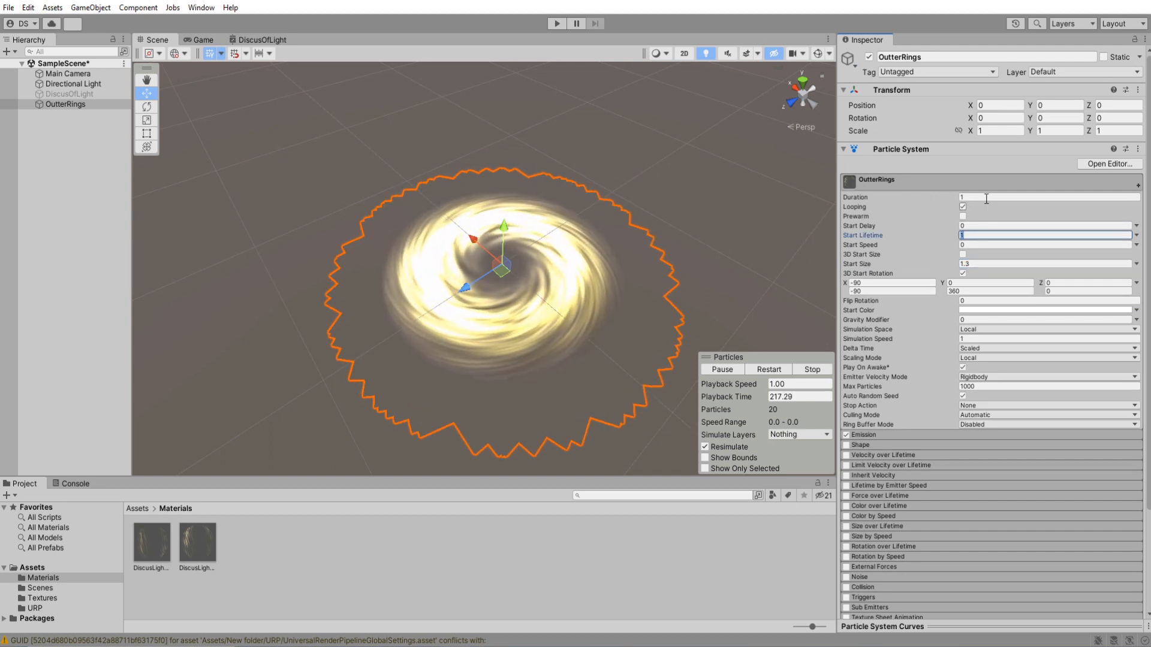
{"action": "left_click", "coordinate": [983, 197]}
{"action": "type", "text": "2"}
Set the OutterRings emission Rate over Time to 10.
{"action": "left_click", "coordinate": [893, 183]}
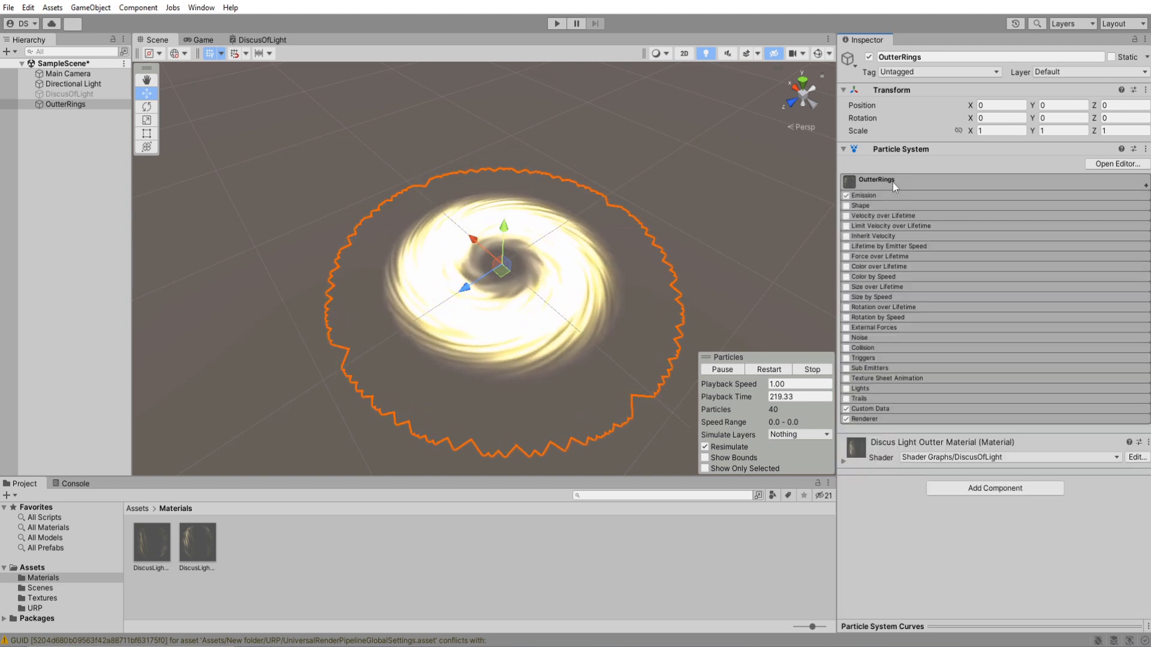
{"action": "left_click", "coordinate": [868, 194]}
{"action": "left_click", "coordinate": [989, 207]}
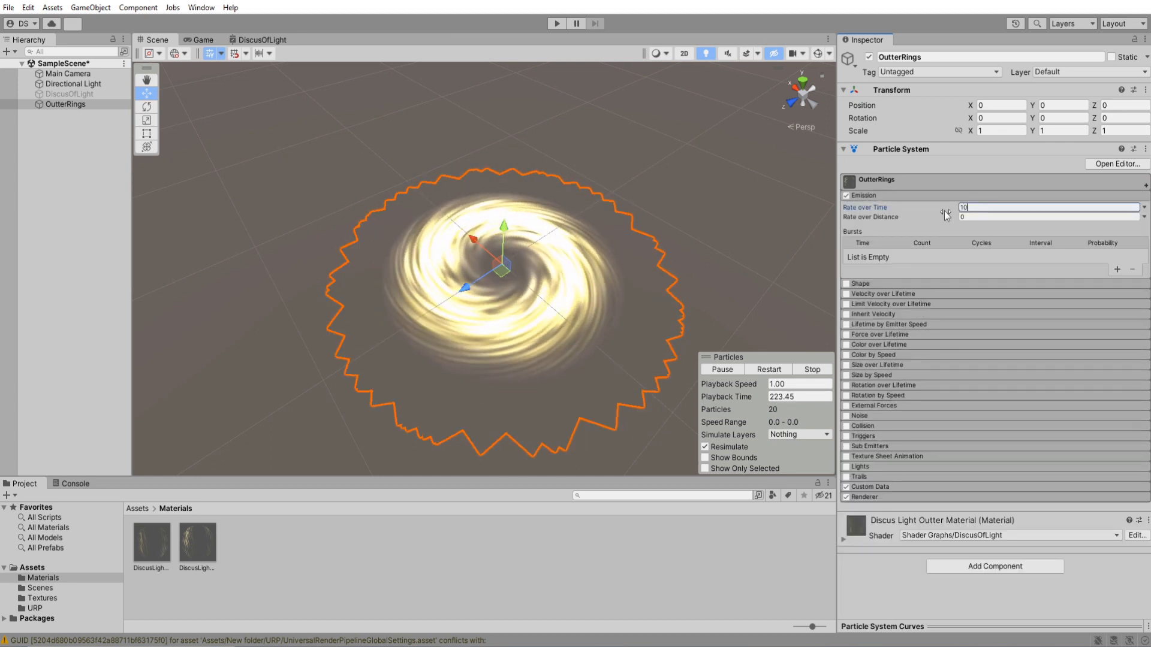
Set RotationSpeed to 5 and NoiseScale to 3 on the Discus Light Outter Material.
{"action": "left_click", "coordinate": [868, 196]}
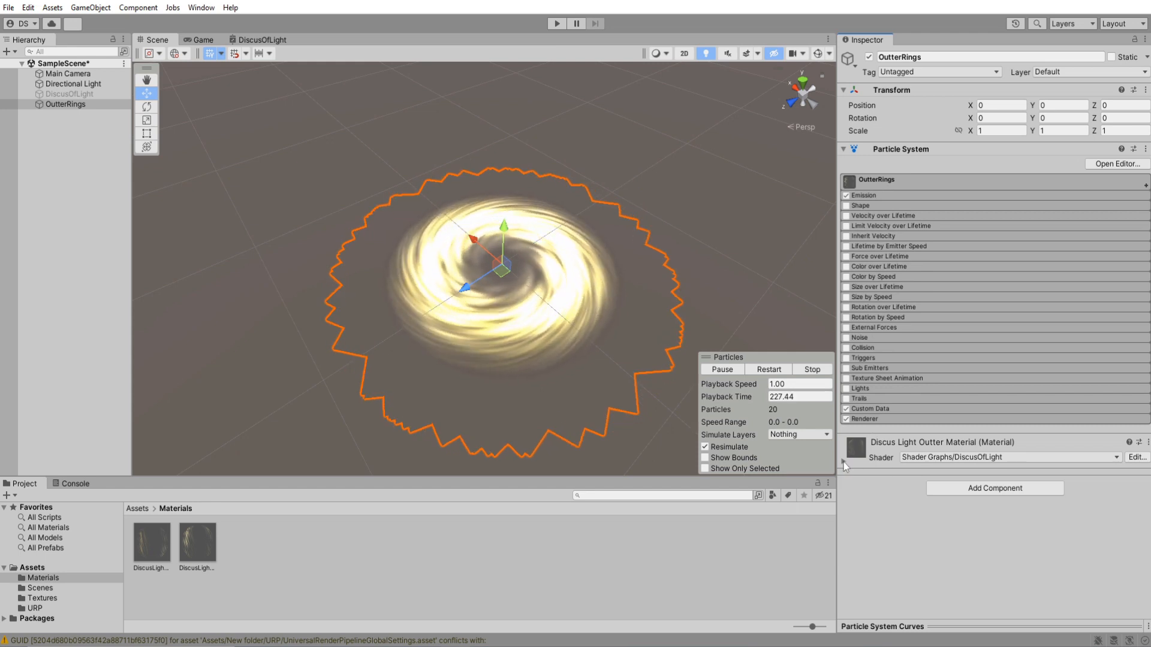
{"action": "left_click", "coordinate": [875, 442]}
{"action": "scroll", "coordinate": [971, 456], "scroll_direction": "down", "scroll_amount": 2}
{"action": "left_click", "coordinate": [991, 458]}
{"action": "type", "text": "5"}
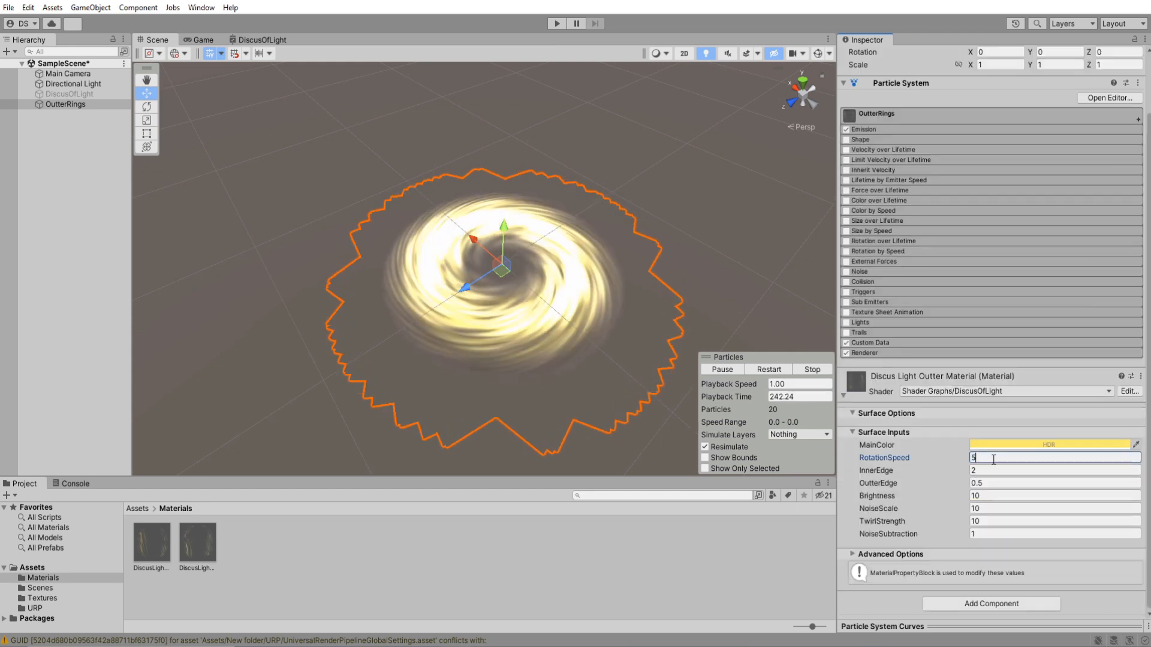
{"action": "left_click", "coordinate": [994, 509]}
{"action": "type", "text": "5"}
{"action": "key", "text": "BackSpace"}
{"action": "type", "text": "3"}
Set the outer material's InnerEdge to 30 and Brightness to 50.
{"action": "left_click", "coordinate": [994, 470]}
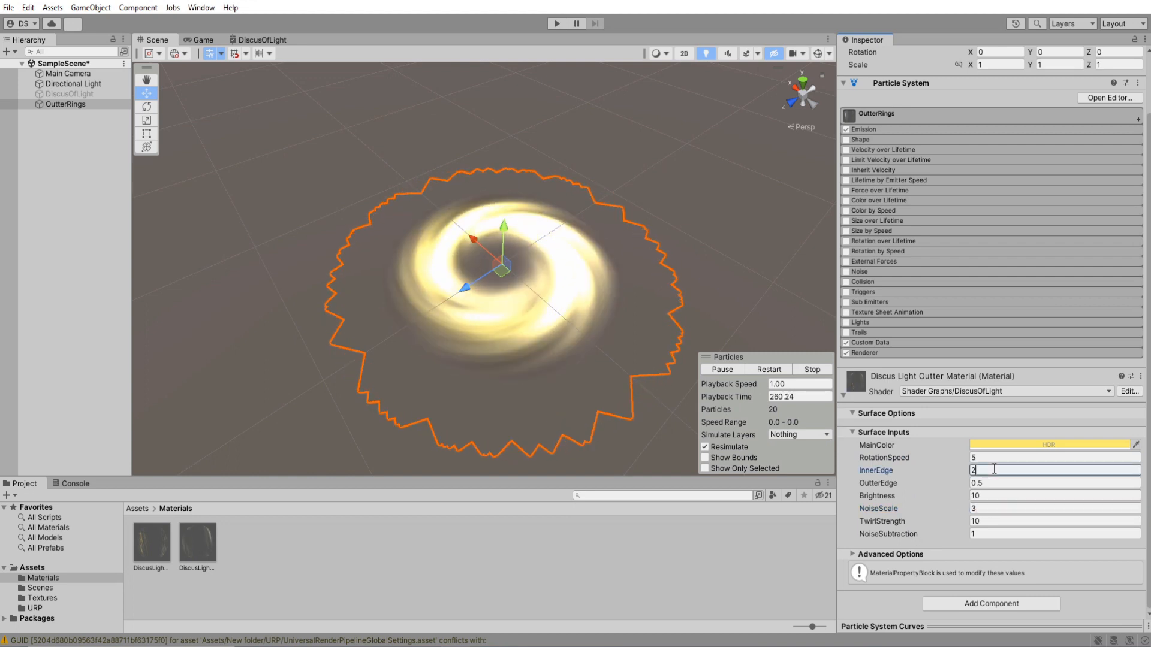
{"action": "type", "text": "30"}
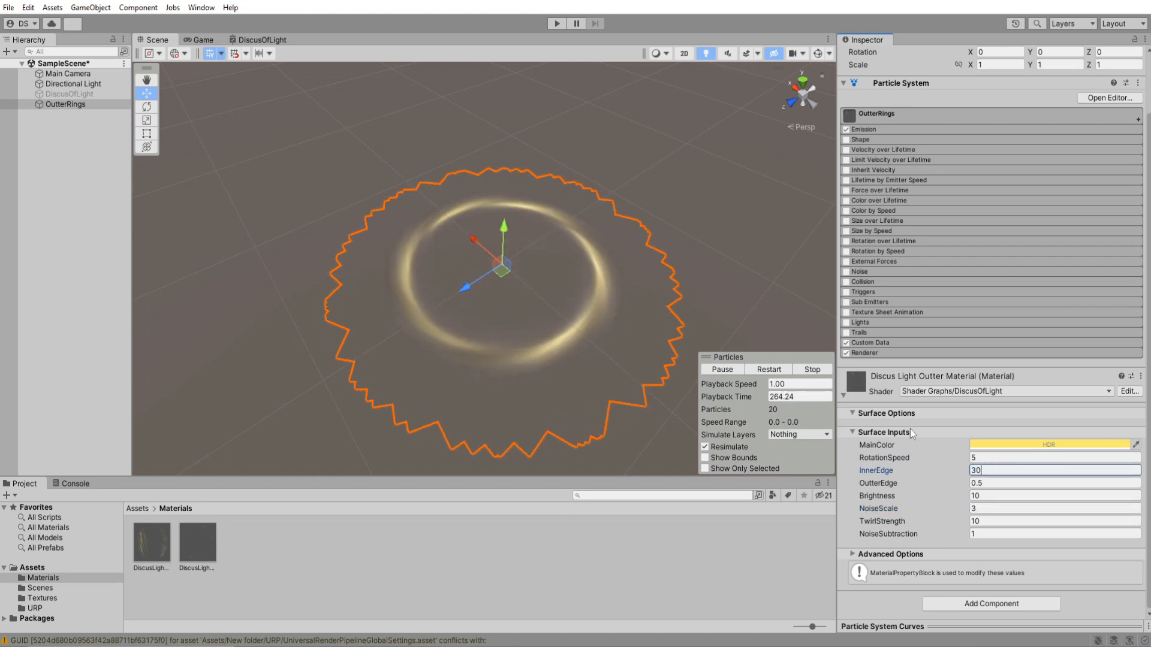
{"action": "left_click", "coordinate": [995, 496]}
{"action": "type", "text": "50"}
{"action": "left_click", "coordinate": [995, 459]}
Reactivate the DiscusOfLight object and play its particles together with the outer rings.
{"action": "left_click", "coordinate": [96, 94]}
{"action": "scroll", "coordinate": [974, 180], "scroll_direction": "up", "scroll_amount": 3}
{"action": "left_click", "coordinate": [869, 57]}
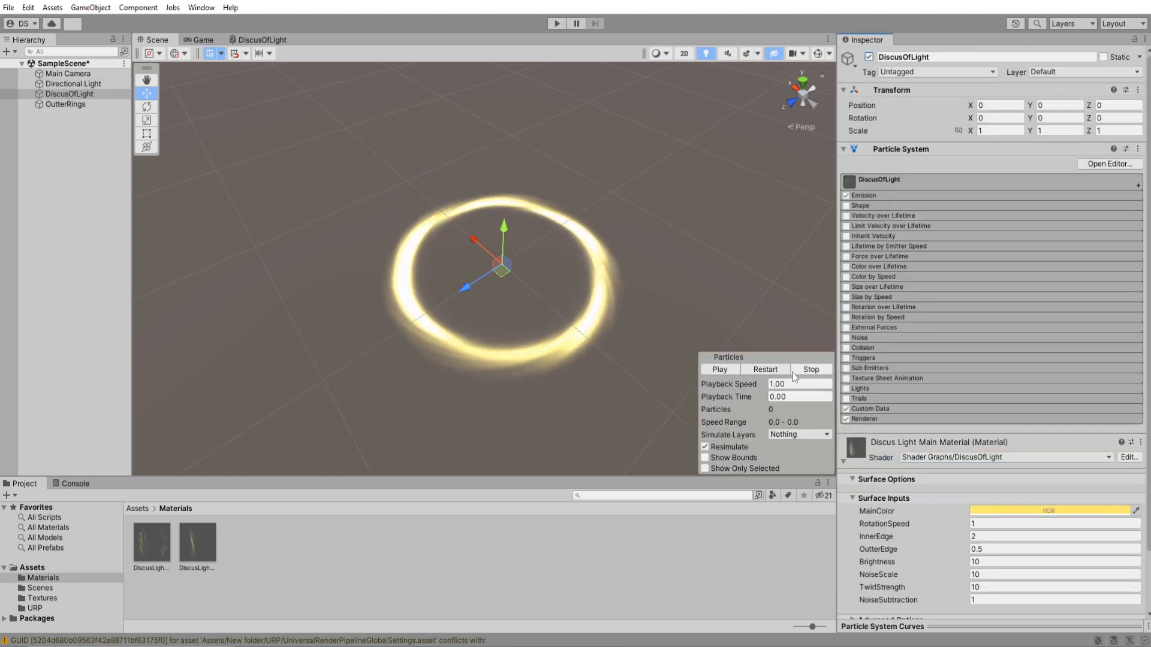
{"action": "left_click", "coordinate": [789, 370]}
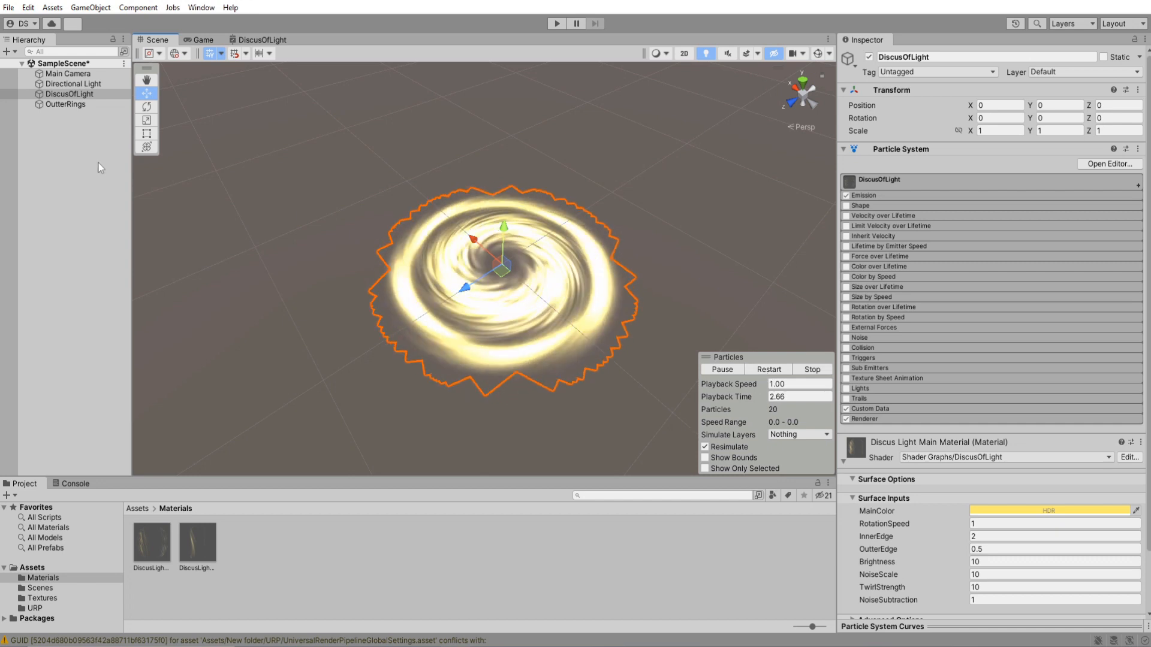
Set the Start Size of the OutterRings particle system to 1.1.
{"action": "left_click", "coordinate": [90, 104]}
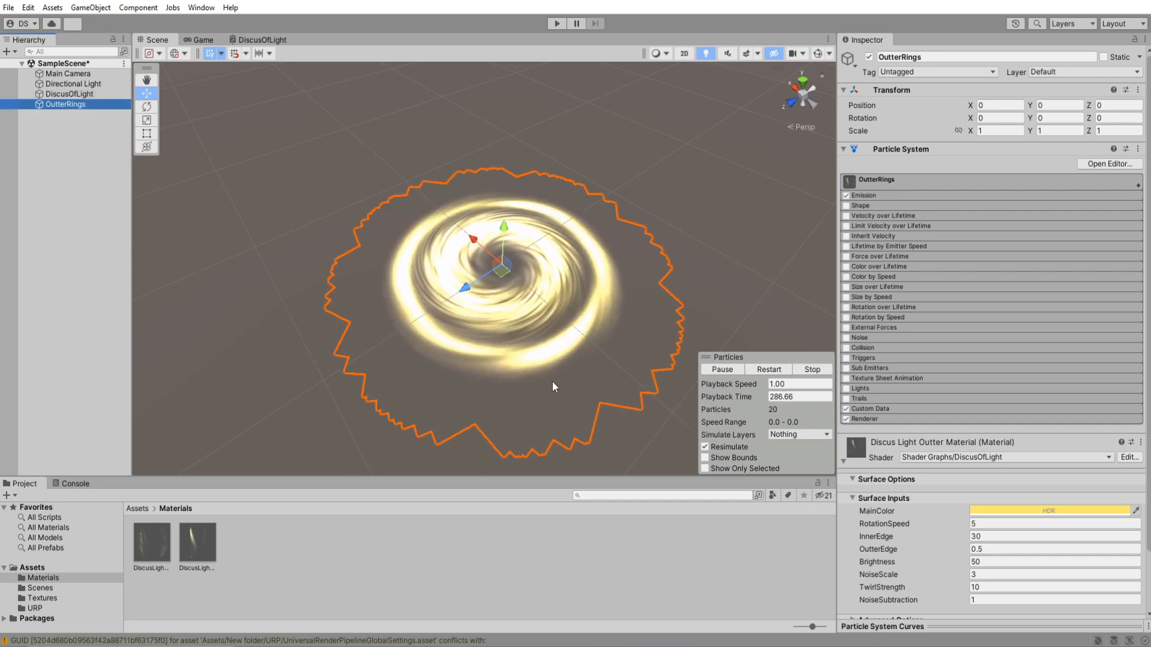
{"action": "left_click", "coordinate": [929, 180]}
{"action": "left_click", "coordinate": [995, 264]}
{"action": "type", "text": "1.2"}
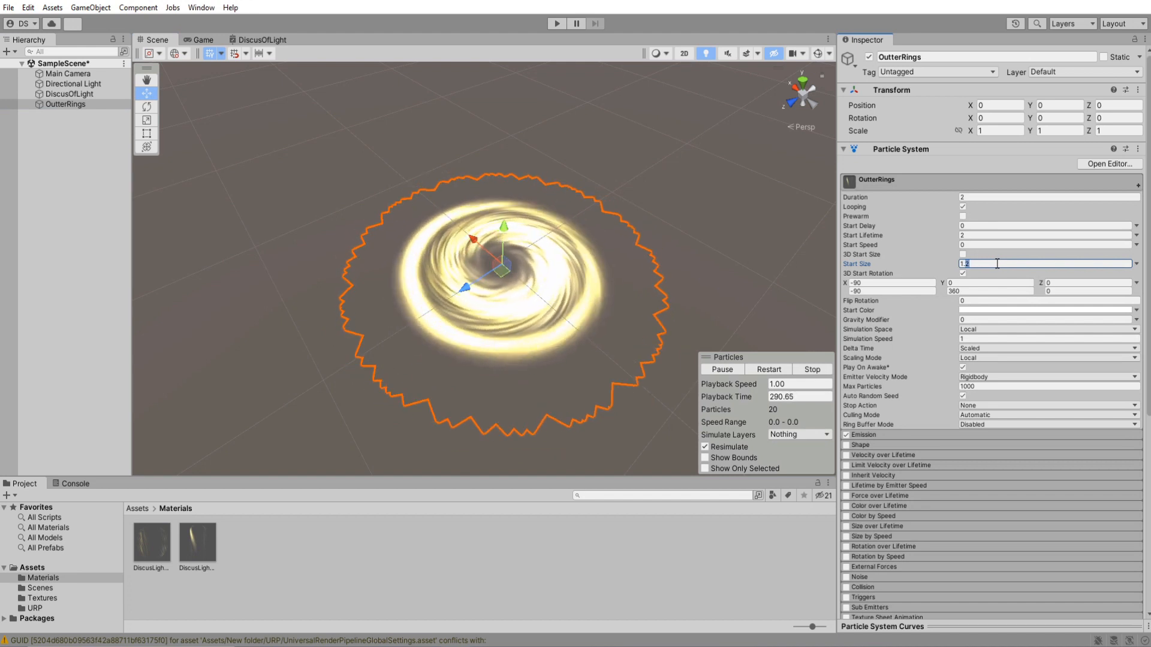
{"action": "key", "text": "BackSpace"}
{"action": "type", "text": "1"}
{"action": "left_click_drag", "start_coordinate": [683, 256], "coordinate": [749, 268], "text": "alt"}
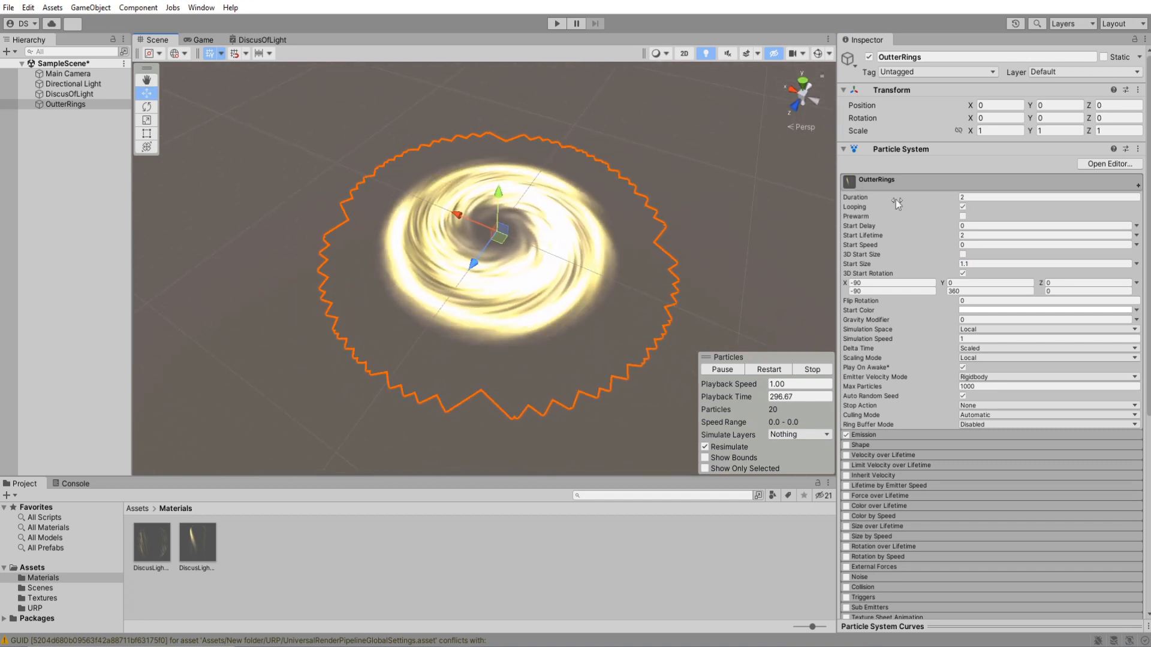
Set Brightness to 5 on the Discus Light Outter Material.
{"action": "left_click", "coordinate": [883, 181]}
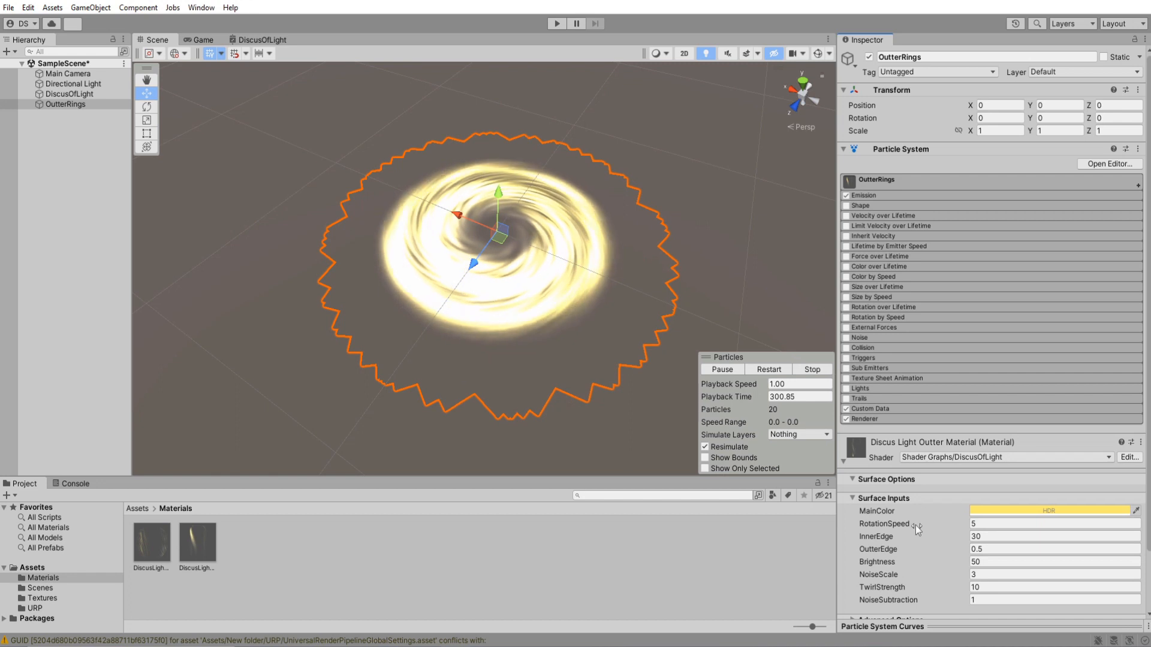
{"action": "scroll", "coordinate": [915, 526], "scroll_direction": "down", "scroll_amount": 2}
{"action": "left_click", "coordinate": [994, 527]}
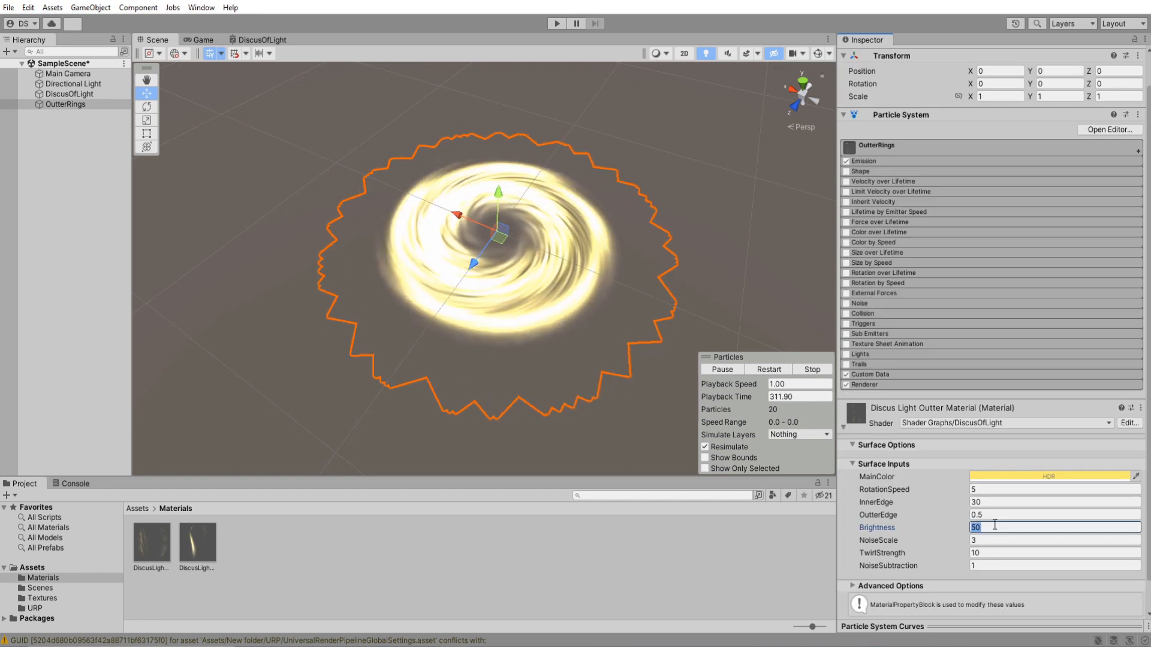
{"action": "type", "text": "5"}
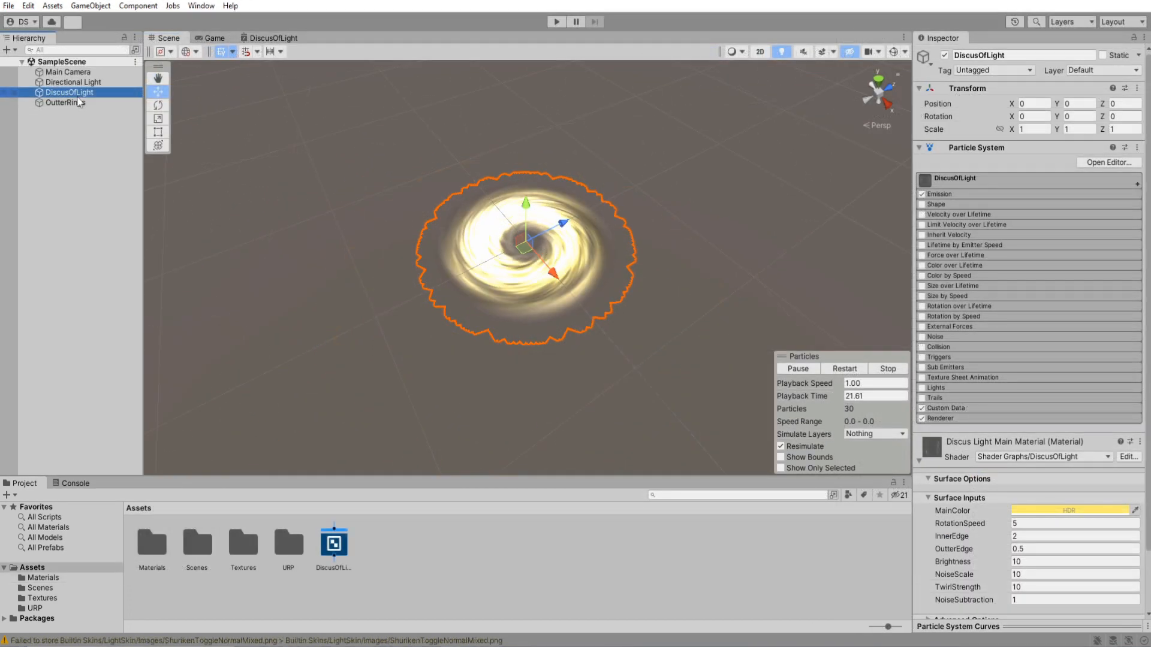
Duplicate the DiscusOfLight particle system and rename the copy Trail.
{"action": "key", "text": "ctrl+d"}
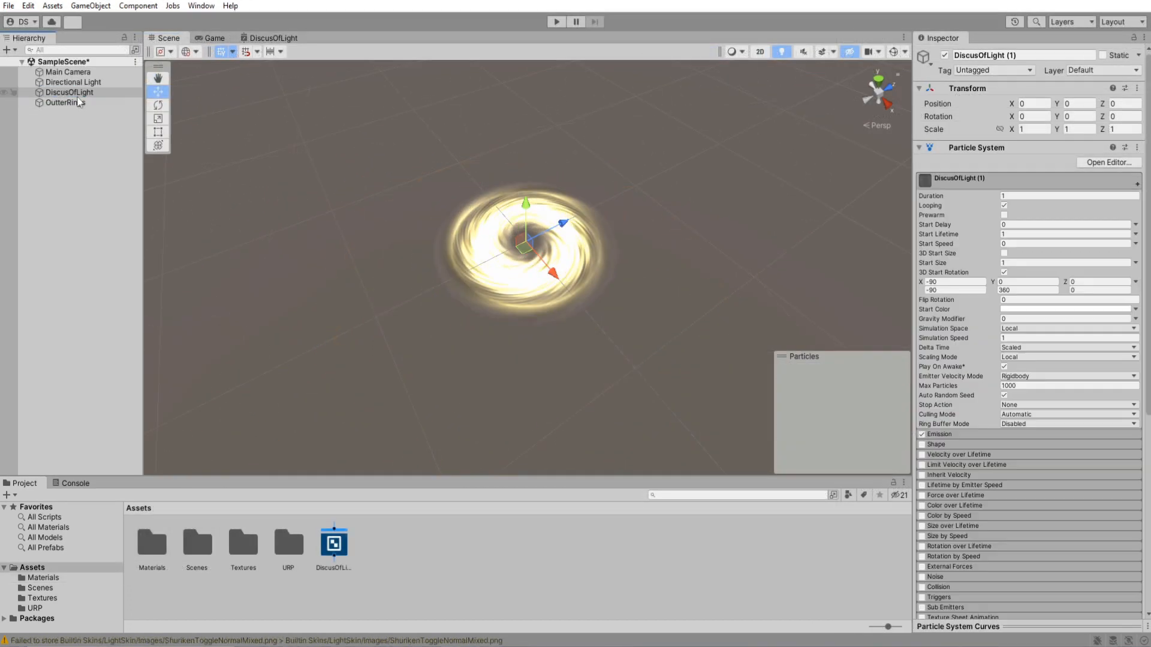
{"action": "key", "text": "F2"}
{"action": "type", "text": "Trail"}
{"action": "key", "text": "Return"}
Make OutterRings and Trail children of the DiscusOfLight object.
{"action": "left_click", "coordinate": [74, 103], "text": "shift"}
{"action": "left_click_drag", "start_coordinate": [75, 103], "coordinate": [77, 93]}
{"action": "left_click", "coordinate": [61, 112]}
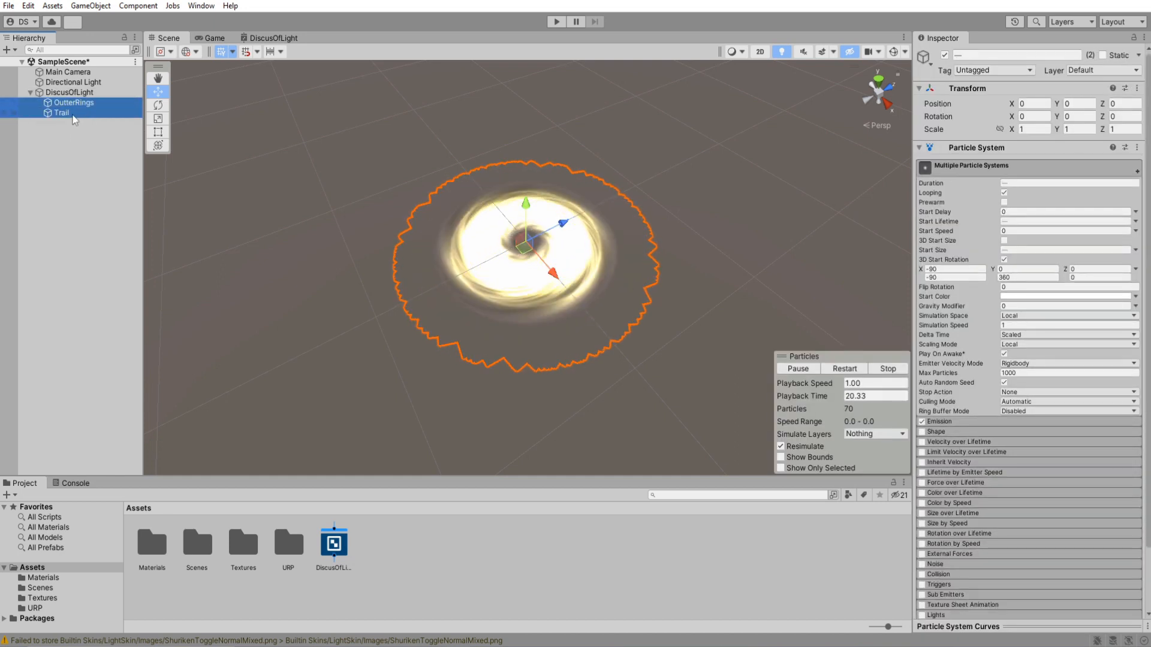
Move Trail away from the main disc and set its Simulation Space to World, with Duration and Start Lifetime 2.
{"action": "left_click_drag", "start_coordinate": [681, 264], "coordinate": [563, 293], "text": "alt"}
{"action": "left_click_drag", "start_coordinate": [419, 319], "coordinate": [546, 273]}
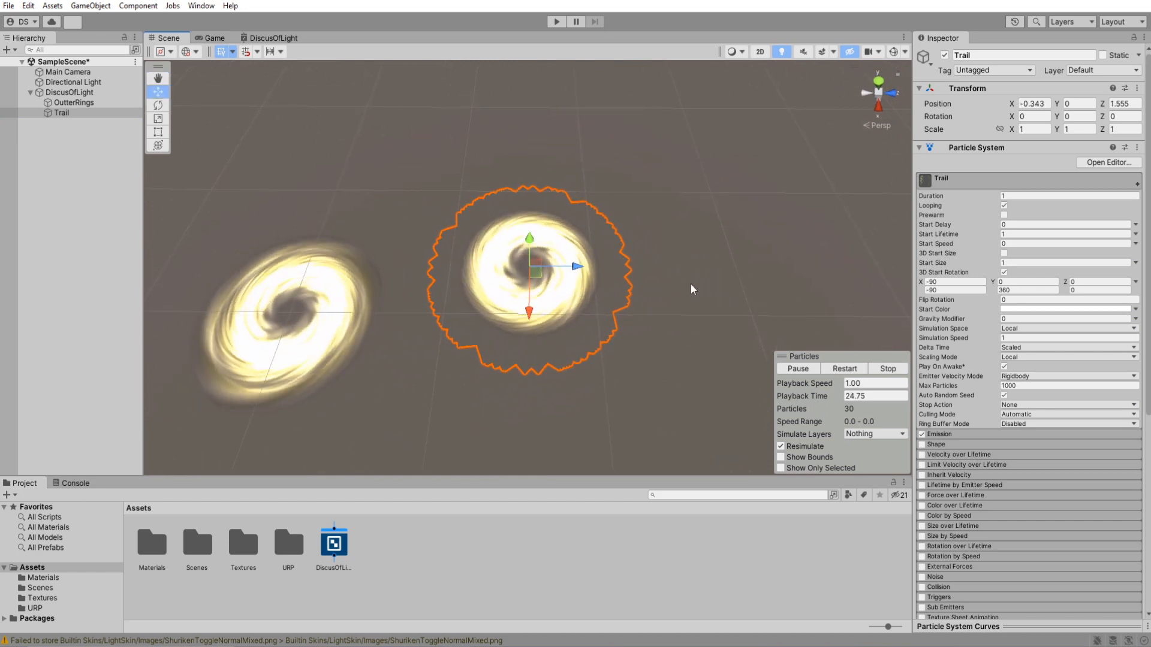
{"action": "left_click", "coordinate": [1032, 329]}
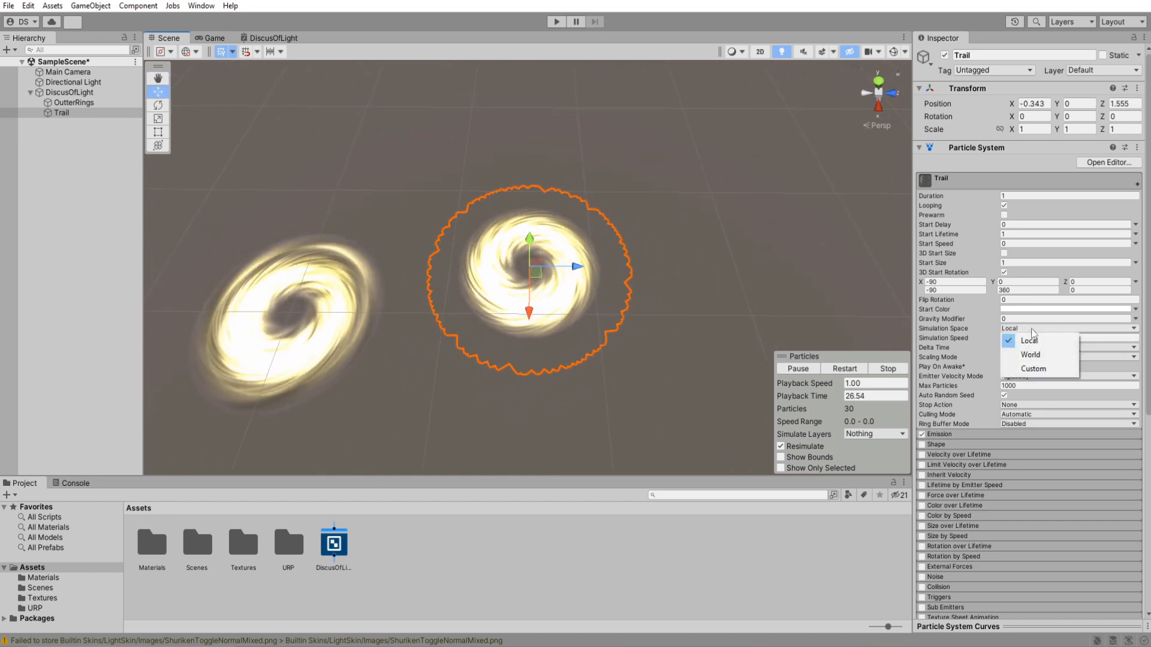
{"action": "left_click", "coordinate": [1031, 354]}
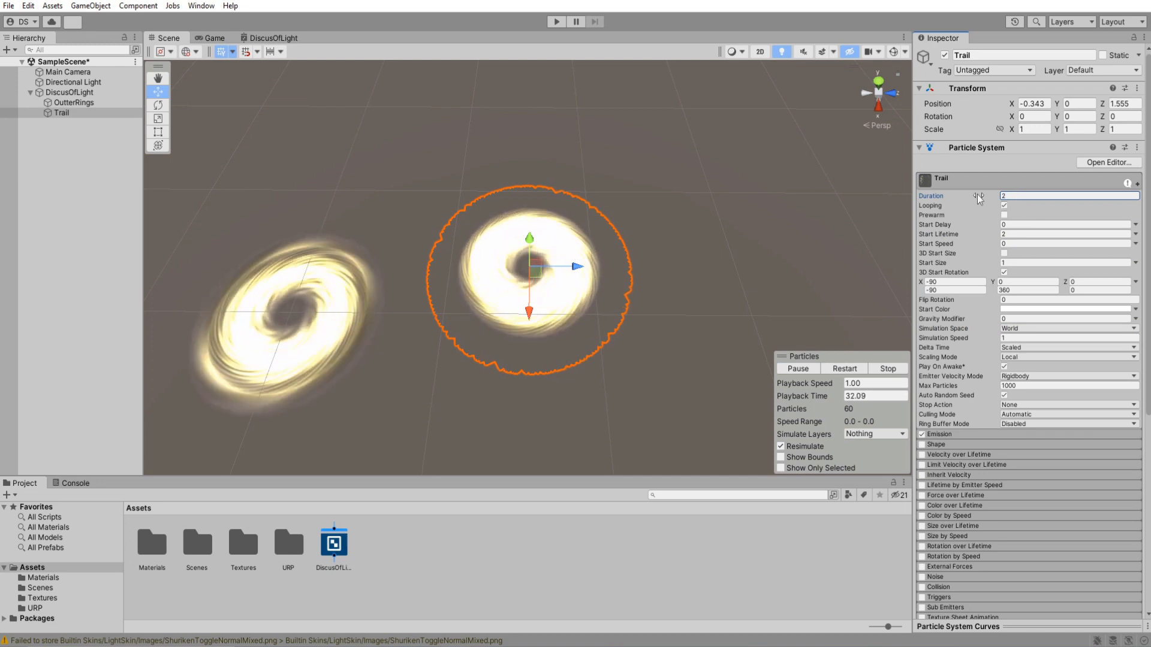
Set Trail's emission Rate over Time to 5 and move the object around the scene to test it.
{"action": "left_click", "coordinate": [958, 183]}
{"action": "left_click", "coordinate": [940, 195]}
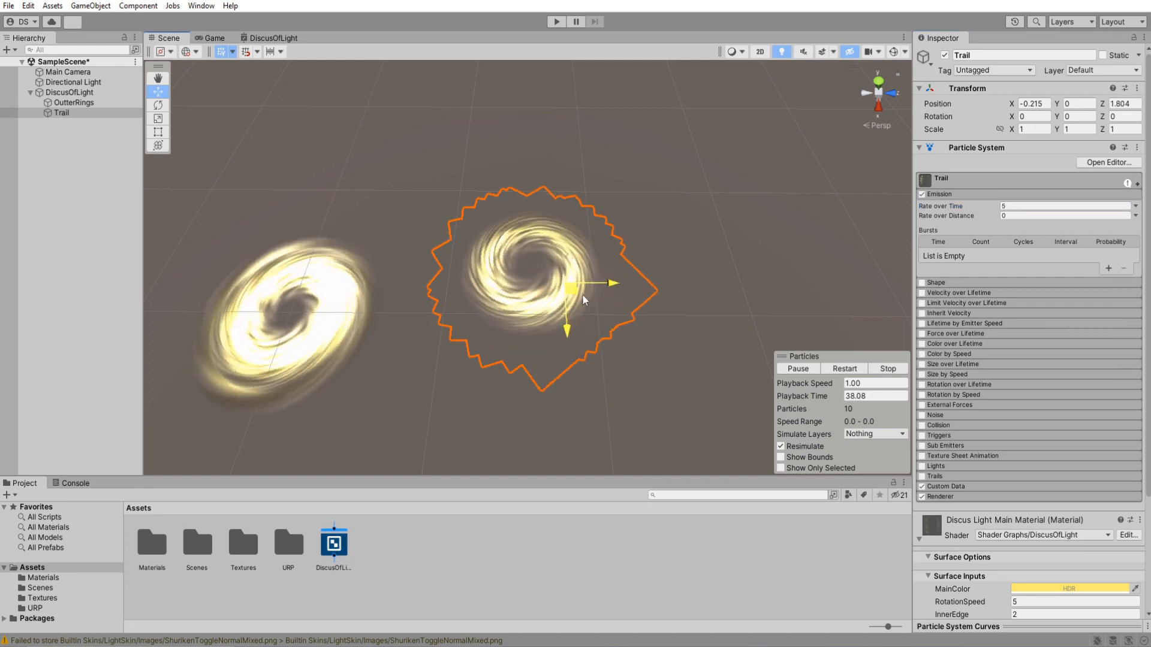
{"action": "left_click_drag", "start_coordinate": [726, 276], "coordinate": [576, 176]}
Reset Trail's position to X 0 and Z 0 so it sits on the main disc.
{"action": "left_click", "coordinate": [1034, 105]}
{"action": "type", "text": "0"}
{"action": "key", "text": "Tab"}
{"action": "key", "text": "Tab"}
{"action": "type", "text": "0"}
{"action": "key", "text": "a"}
{"action": "right_click_drag", "start_coordinate": [603, 276], "coordinate": [572, 276]}
Create a new particle system at the scene root and name it Stars.
{"action": "left_click", "coordinate": [90, 179]}
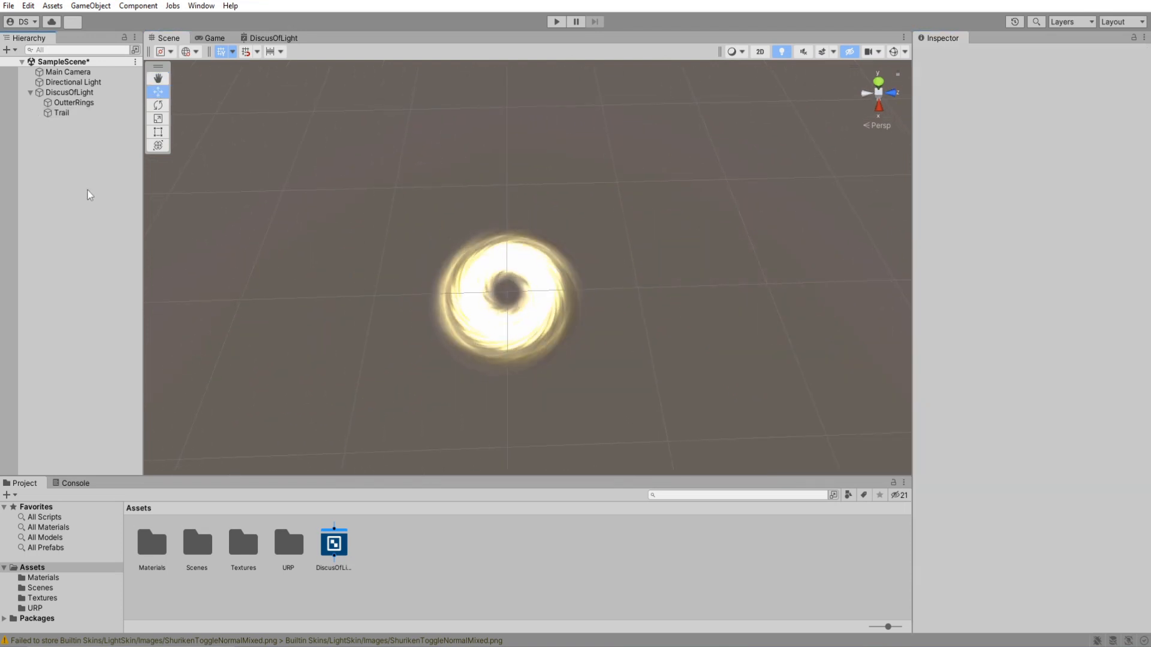
{"action": "right_click", "coordinate": [68, 190]}
{"action": "left_click", "coordinate": [246, 364]}
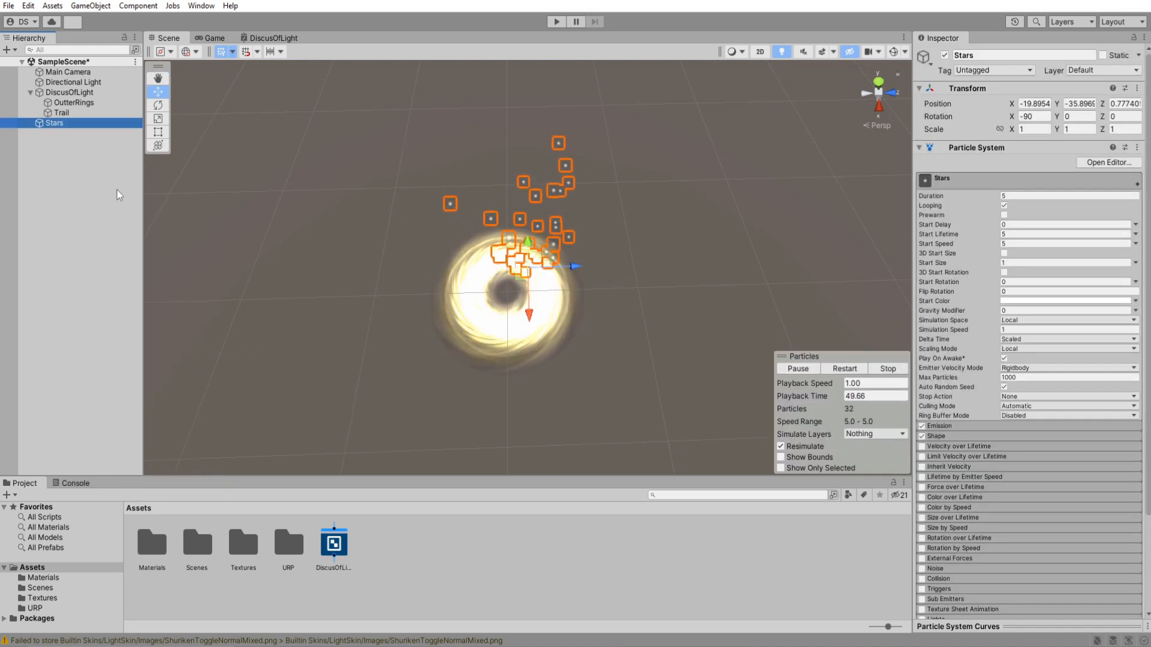
Set the Stars object's position to 0, 0, 0 and its X rotation to 0.
{"action": "type", "text": "0"}
{"action": "left_click", "coordinate": [1038, 104]}
{"action": "type", "text": "0"}
{"action": "key", "text": "Tab"}
{"action": "type", "text": "0"}
{"action": "key", "text": "Tab"}
{"action": "type", "text": "0"}
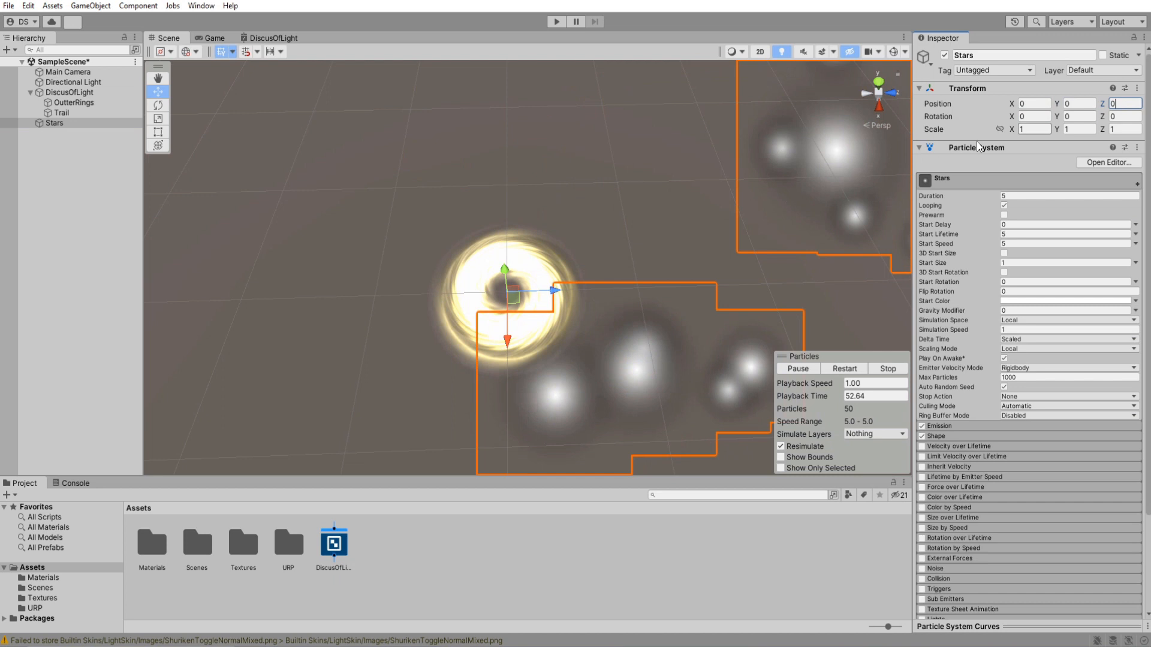
Set the Stars particle system's Duration to 2, Start Lifetime to 2 and Start Speed to 0.1.
{"action": "right_click_drag", "start_coordinate": [581, 290], "coordinate": [594, 246]}
{"action": "left_click", "coordinate": [1026, 196]}
{"action": "type", "text": "2"}
{"action": "left_click", "coordinate": [1026, 234]}
{"action": "type", "text": "2"}
{"action": "left_click", "coordinate": [1030, 243]}
{"action": "type", "text": ".1"}
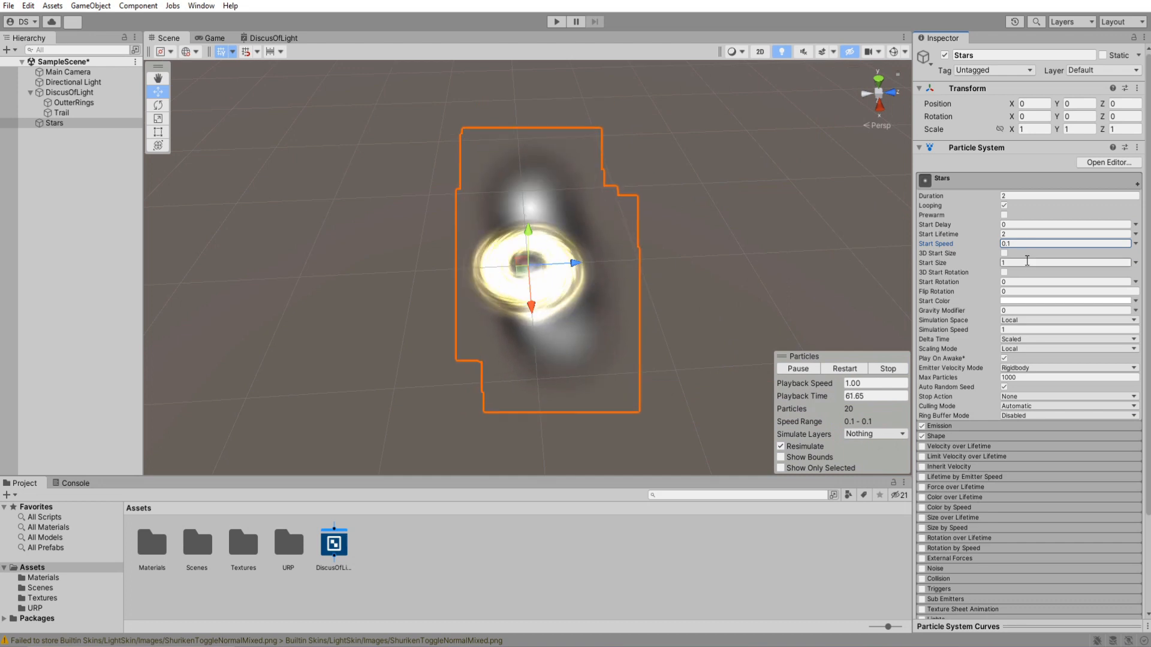
Give Stars a random Start Size between 0.05 and 0.1 and set its Simulation Space to World.
{"action": "left_click", "coordinate": [1136, 263]}
{"action": "left_click", "coordinate": [1043, 301]}
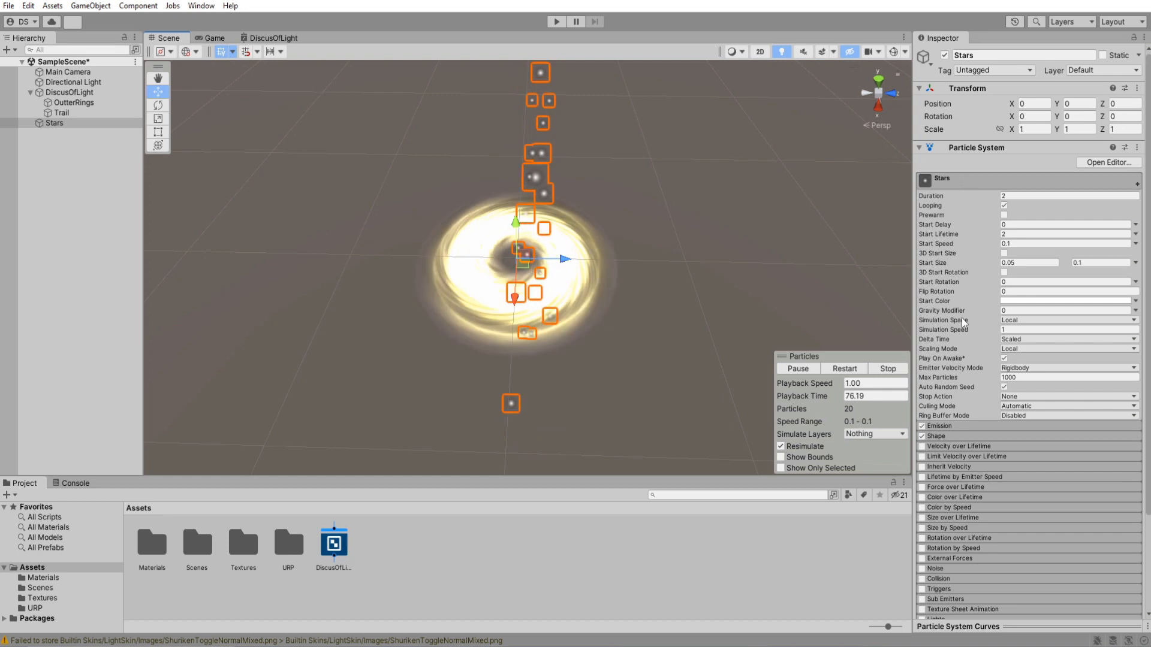
Increase the emission Rate over Time of the Stars particle system.
{"action": "left_click", "coordinate": [953, 186]}
{"action": "left_click", "coordinate": [944, 195]}
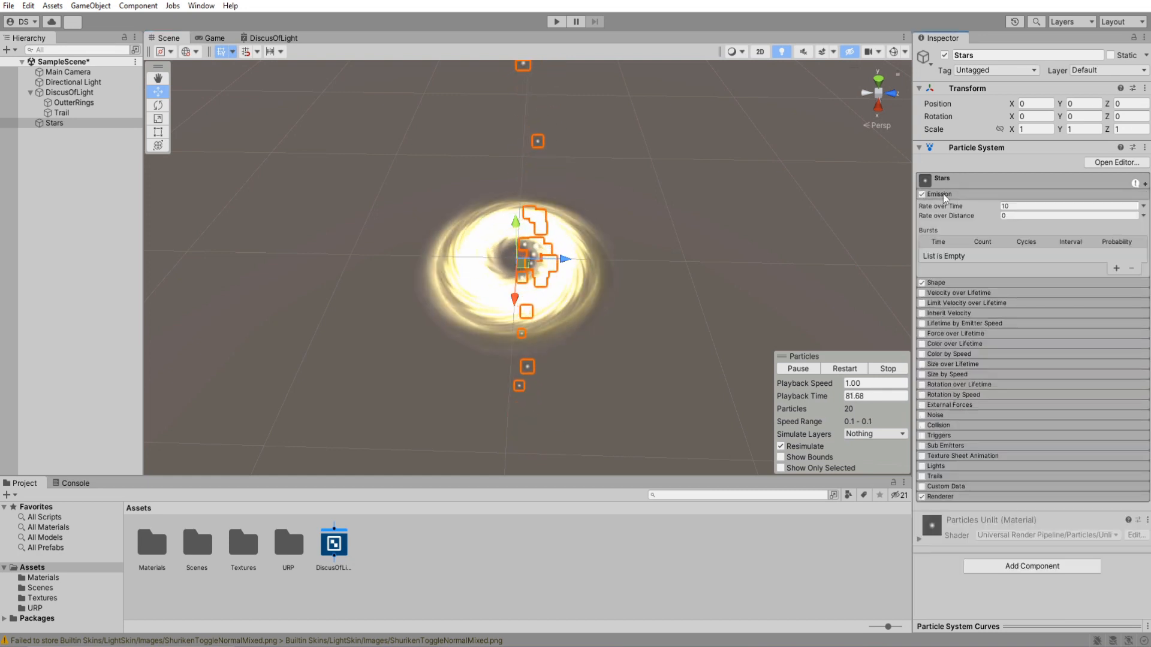
{"action": "left_click", "coordinate": [947, 195]}
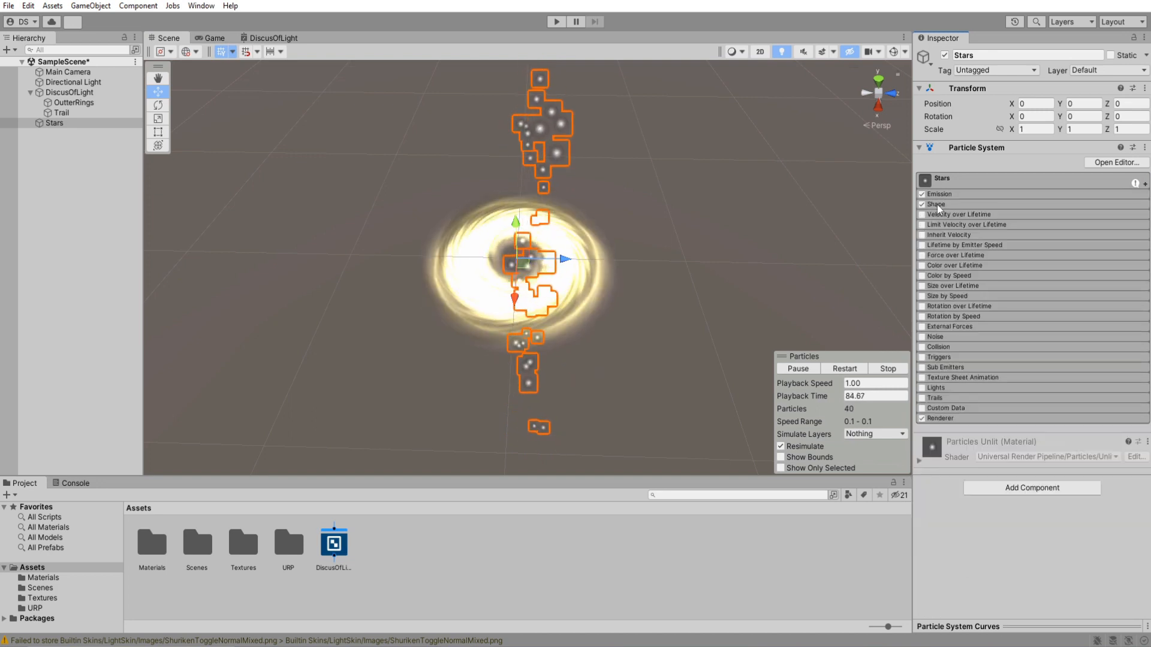
Change the Stars emitter shape to Circle and set the shape's X rotation to 90.
{"action": "left_click", "coordinate": [936, 204]}
{"action": "left_click", "coordinate": [1030, 217]}
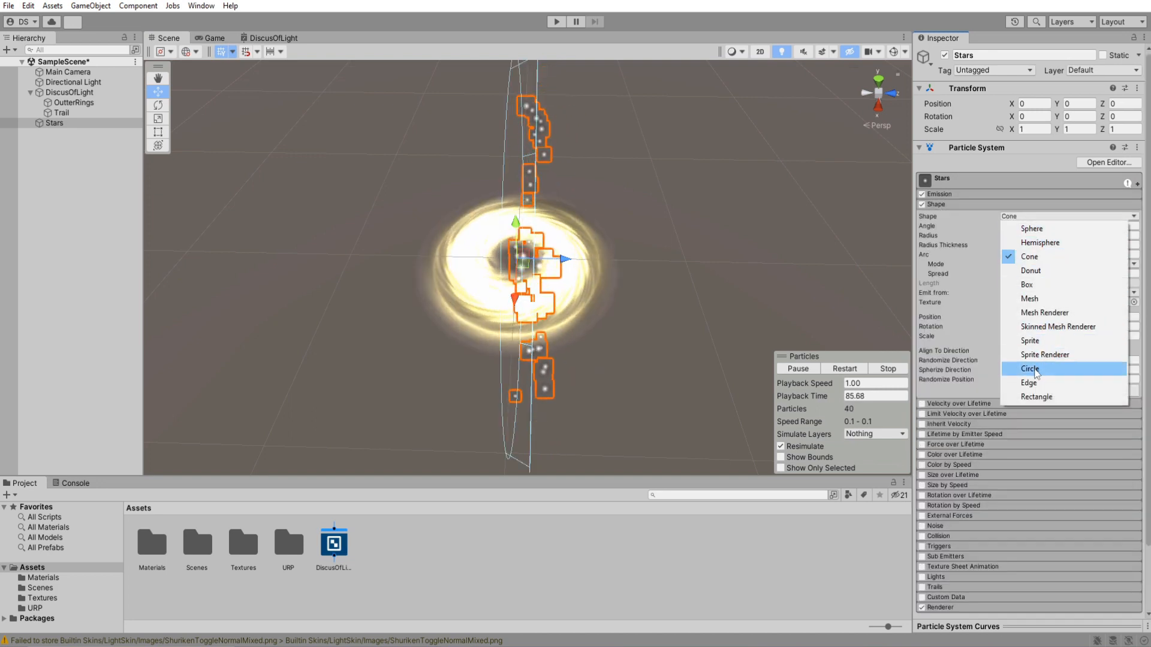
{"action": "left_click", "coordinate": [1036, 369]}
{"action": "type", "text": "90"}
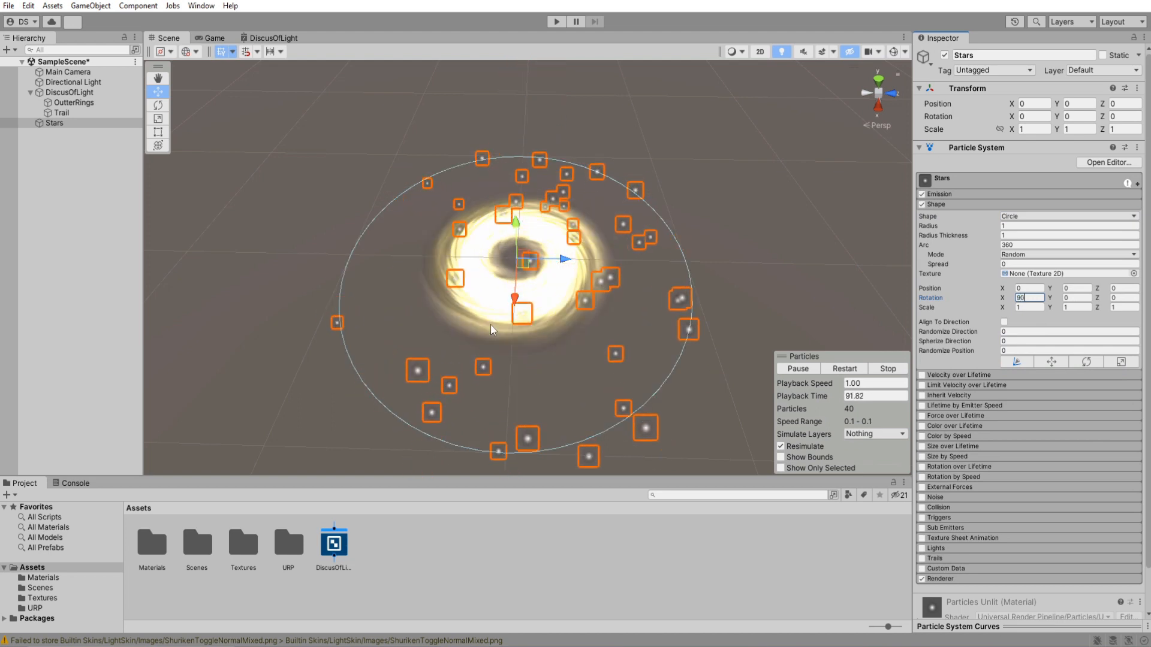
Set the Stars circle emitter's Radius to 0.5 and Radius Thickness to 0.5.
{"action": "left_click", "coordinate": [1016, 226]}
{"action": "type", "text": ".5"}
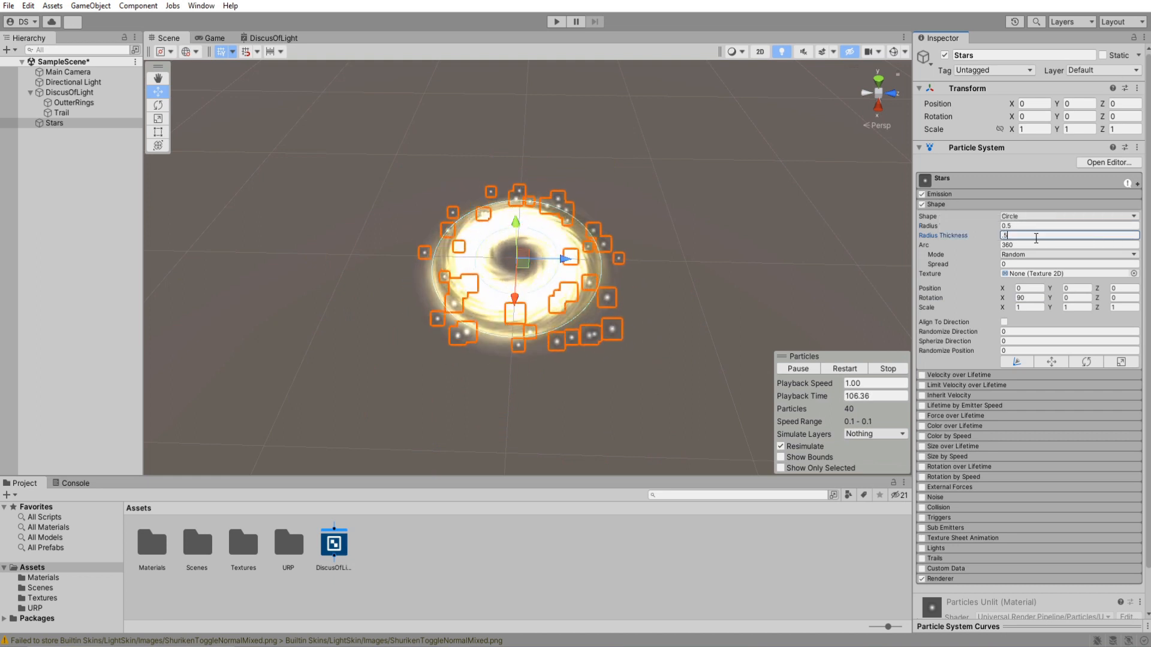
{"action": "left_click_drag", "start_coordinate": [539, 249], "coordinate": [561, 326], "text": "alt"}
{"action": "middle_click_drag", "start_coordinate": [561, 326], "coordinate": [545, 298]}
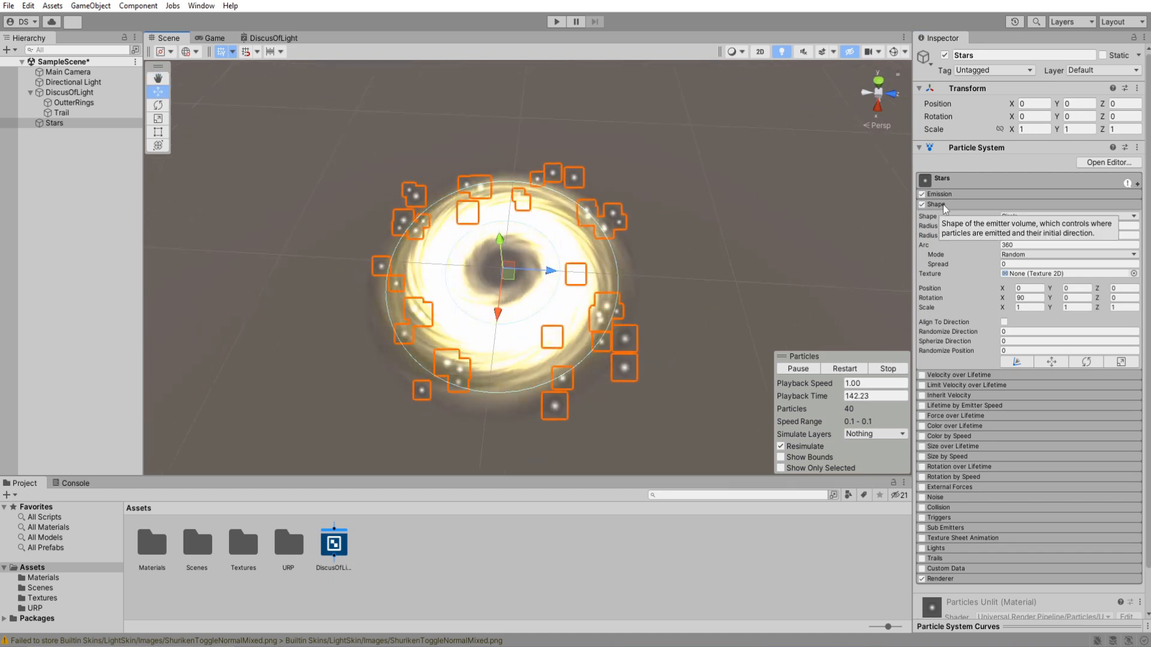
{"action": "left_click", "coordinate": [945, 205]}
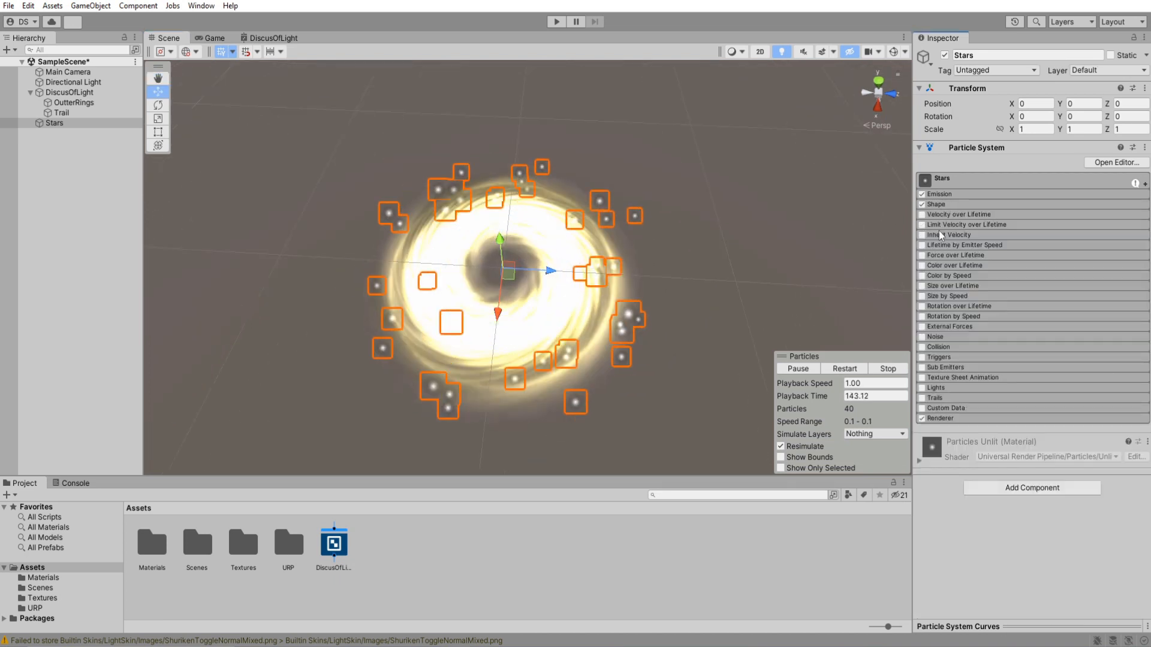
Enable Color over Lifetime on Stars and add an alpha key at 50% of its gradient.
{"action": "left_click", "coordinate": [922, 266]}
{"action": "left_click", "coordinate": [1070, 277]}
{"action": "left_click", "coordinate": [192, 30]}
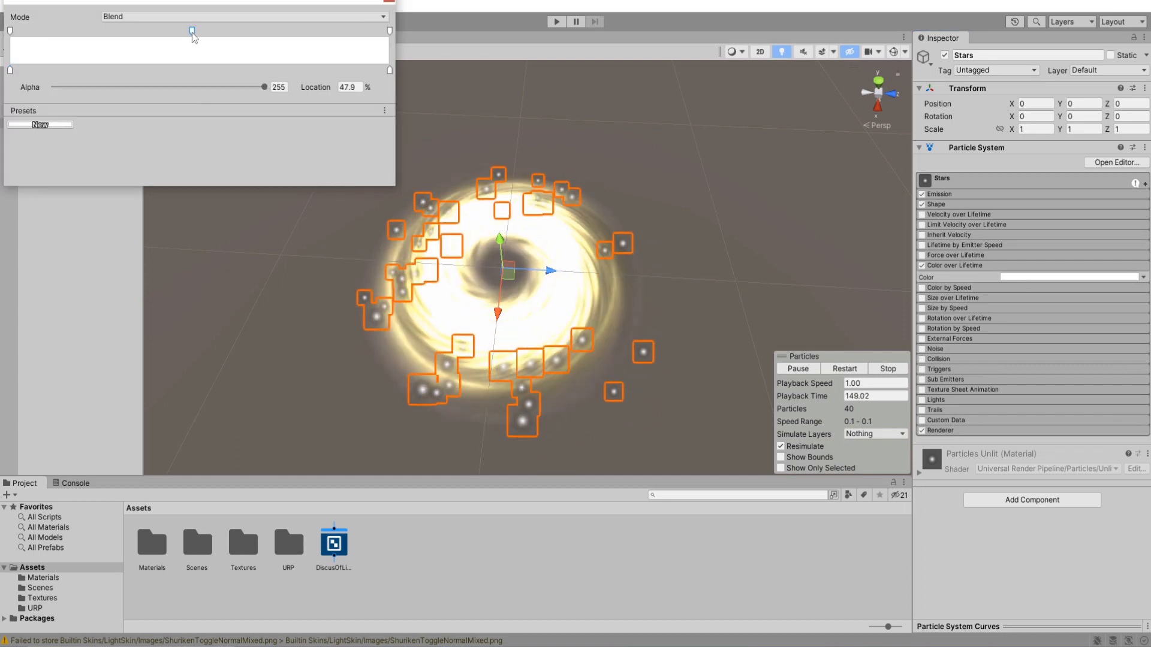
{"action": "left_click", "coordinate": [356, 87]}
{"action": "type", "text": "50"}
Set the alpha of the gradient's start and end keys to 0 so the stars fade in and out.
{"action": "left_click", "coordinate": [389, 32]}
{"action": "left_click_drag", "start_coordinate": [263, 88], "coordinate": [37, 89]}
{"action": "left_click", "coordinate": [11, 32]}
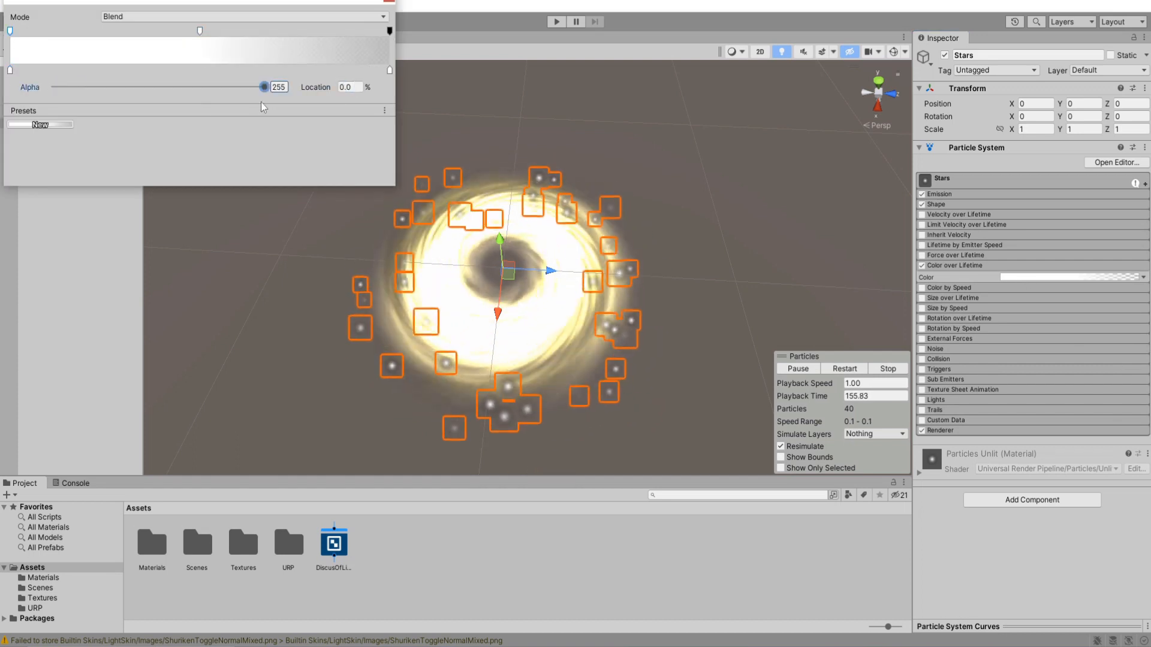
{"action": "left_click_drag", "start_coordinate": [264, 88], "coordinate": [52, 88]}
{"action": "left_click", "coordinate": [562, 251]}
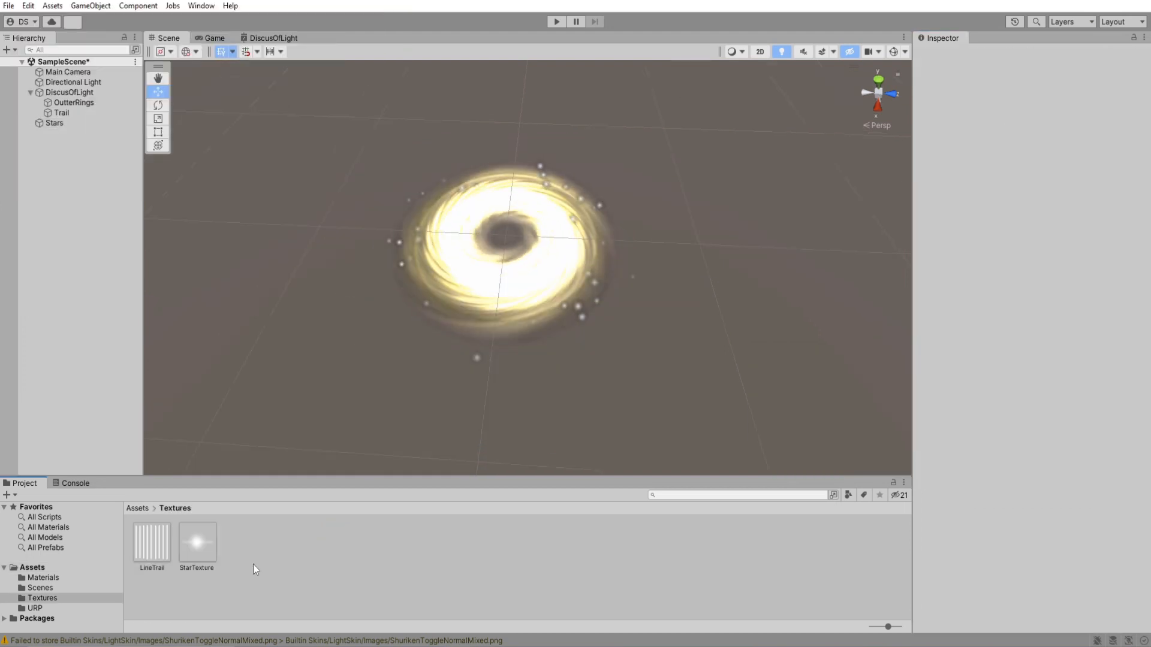
Create a new material named StarMaterial in the Materials folder.
{"action": "right_click", "coordinate": [253, 563]}
{"action": "left_click", "coordinate": [58, 590]}
{"action": "left_click", "coordinate": [46, 579]}
{"action": "right_click", "coordinate": [384, 579]}
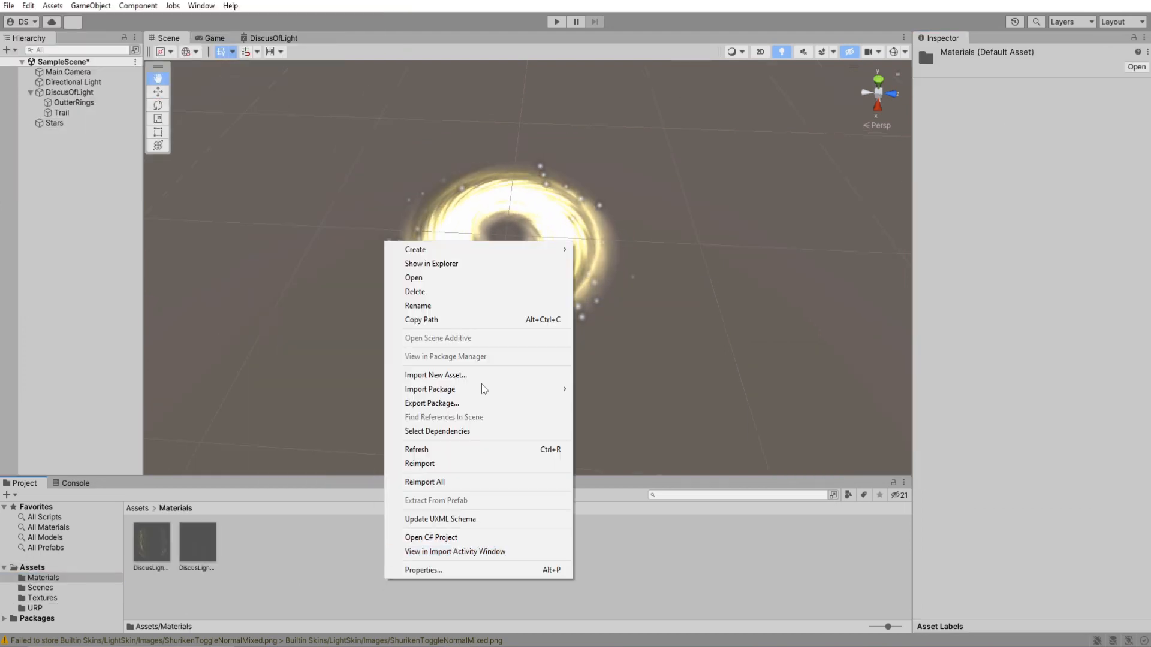
{"action": "mouse_move", "coordinate": [532, 250]}
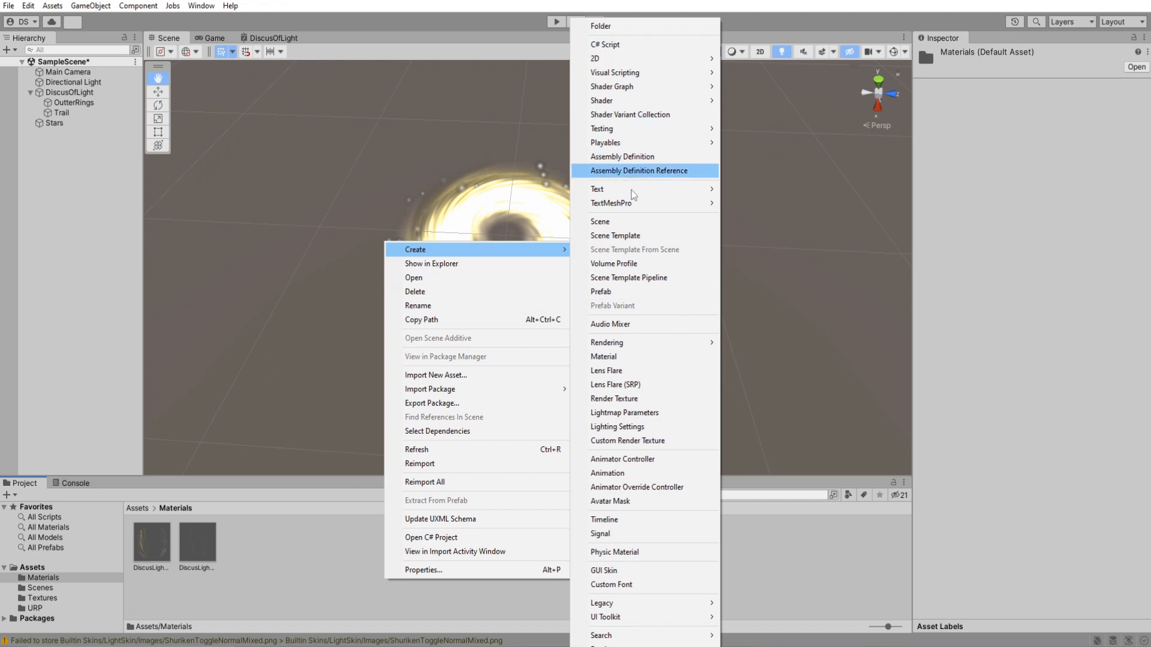
{"action": "left_click", "coordinate": [617, 356]}
{"action": "type", "text": "StarTe"}
{"action": "key", "text": "BackSpace"}
{"action": "key", "text": "BackSpace"}
{"action": "type", "text": "Material"}
{"action": "key", "text": "Return"}
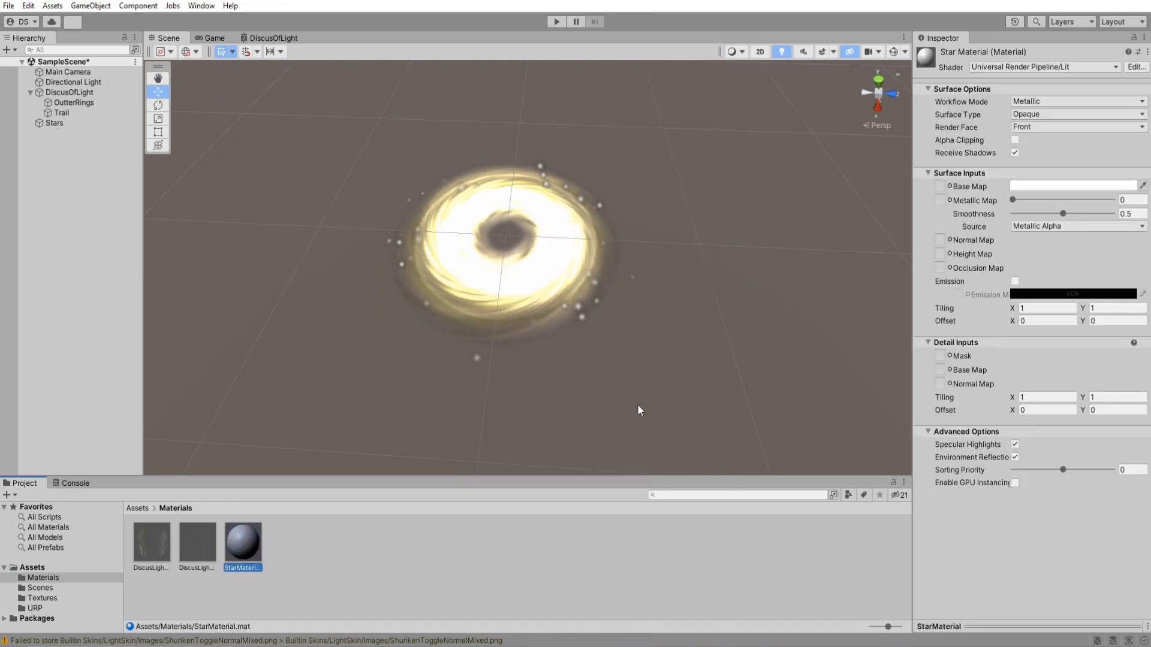
Change StarMaterial's shader to Universal Render Pipeline/Particles/Unlit.
{"action": "left_click", "coordinate": [1033, 70]}
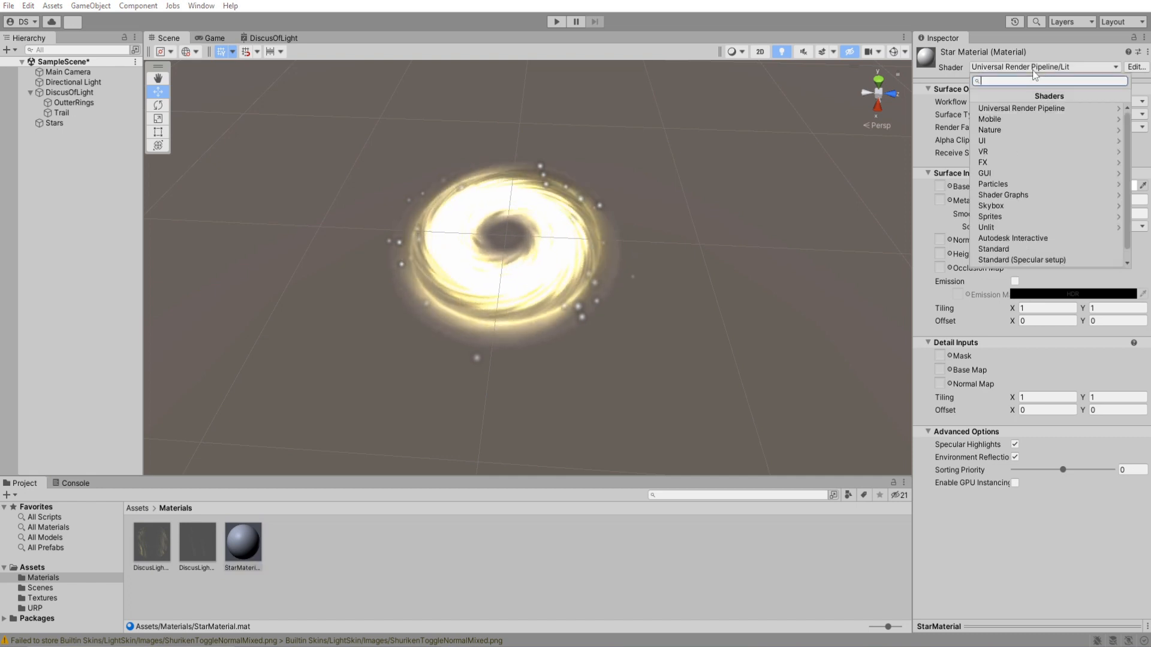
{"action": "left_click", "coordinate": [1014, 109]}
{"action": "left_click", "coordinate": [1002, 148]}
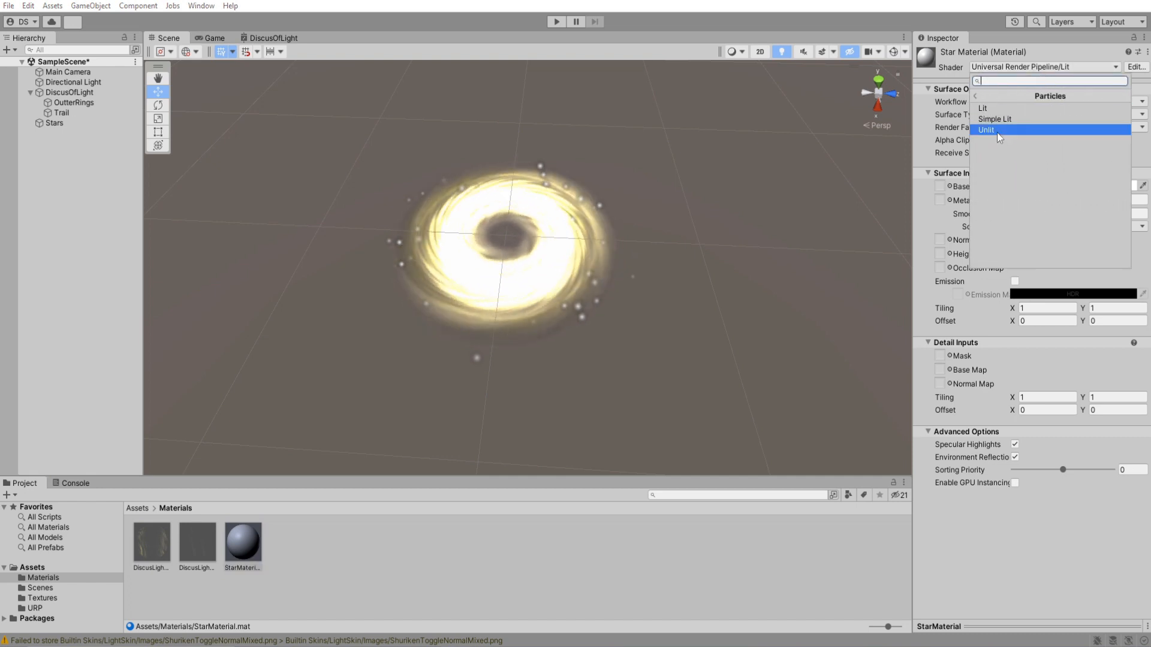
{"action": "left_click", "coordinate": [994, 131]}
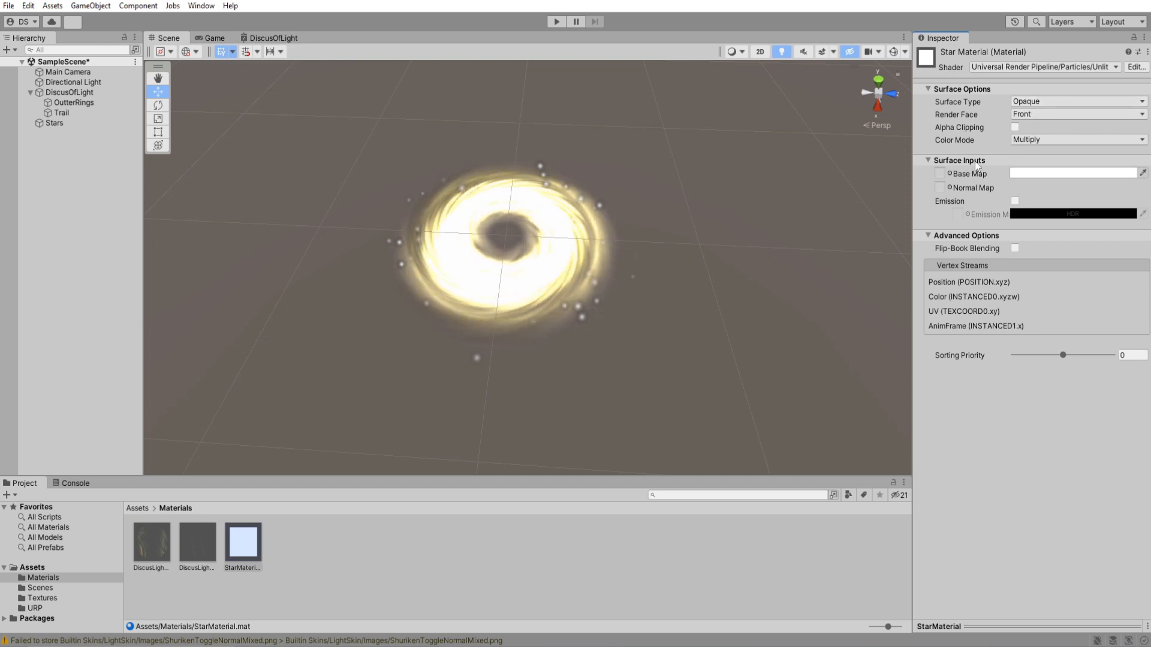
Set StarMaterial's Surface Type to Transparent and use StarTexture from the Textures folder as its Base Map.
{"action": "left_click", "coordinate": [1046, 101]}
{"action": "left_click", "coordinate": [1049, 129]}
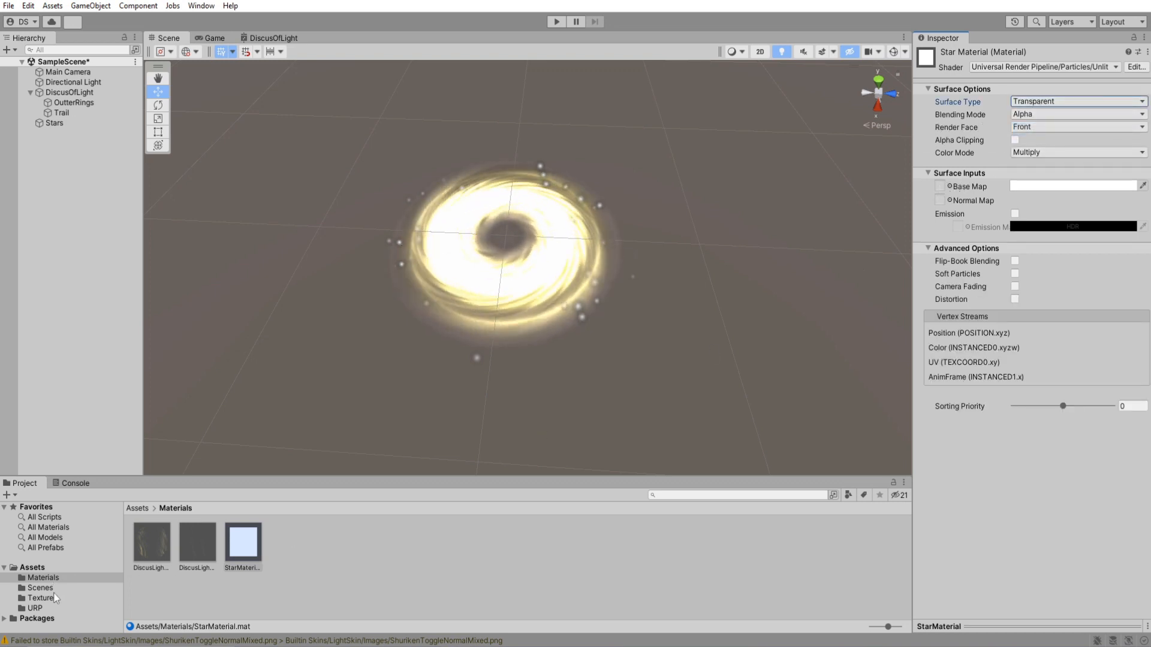
{"action": "left_click", "coordinate": [120, 599]}
{"action": "left_click_drag", "start_coordinate": [197, 541], "coordinate": [944, 191]}
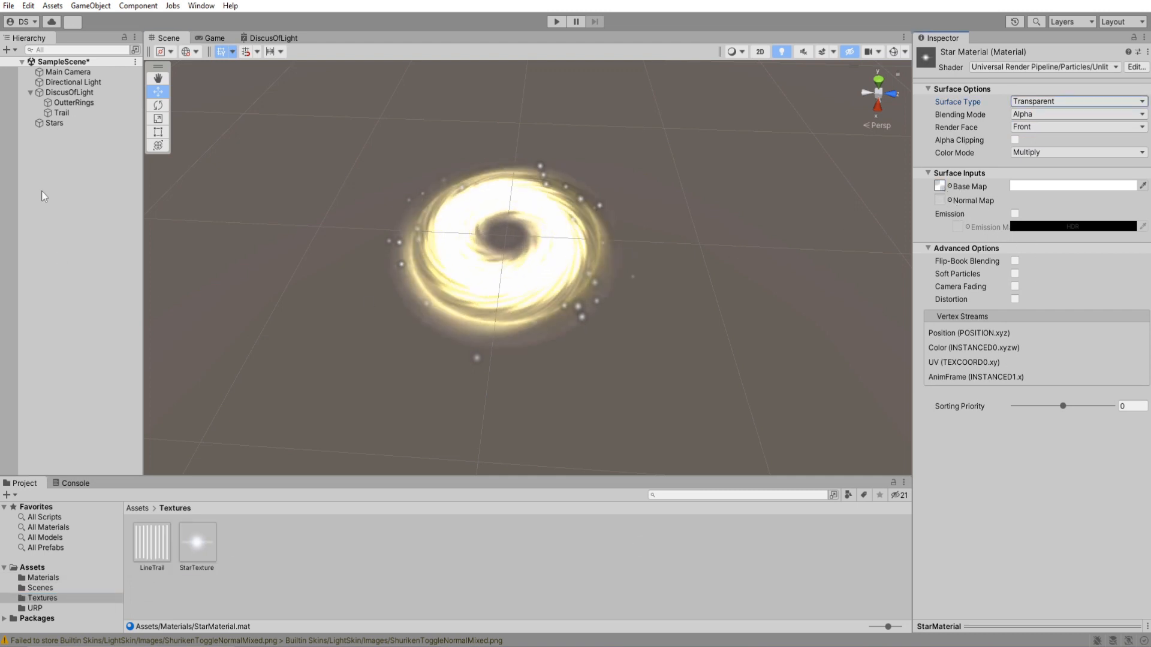
Assign StarMaterial to the Stars particle renderer and inspect the star particles up close around the disc.
{"action": "left_click", "coordinate": [42, 578]}
{"action": "left_click", "coordinate": [243, 554]}
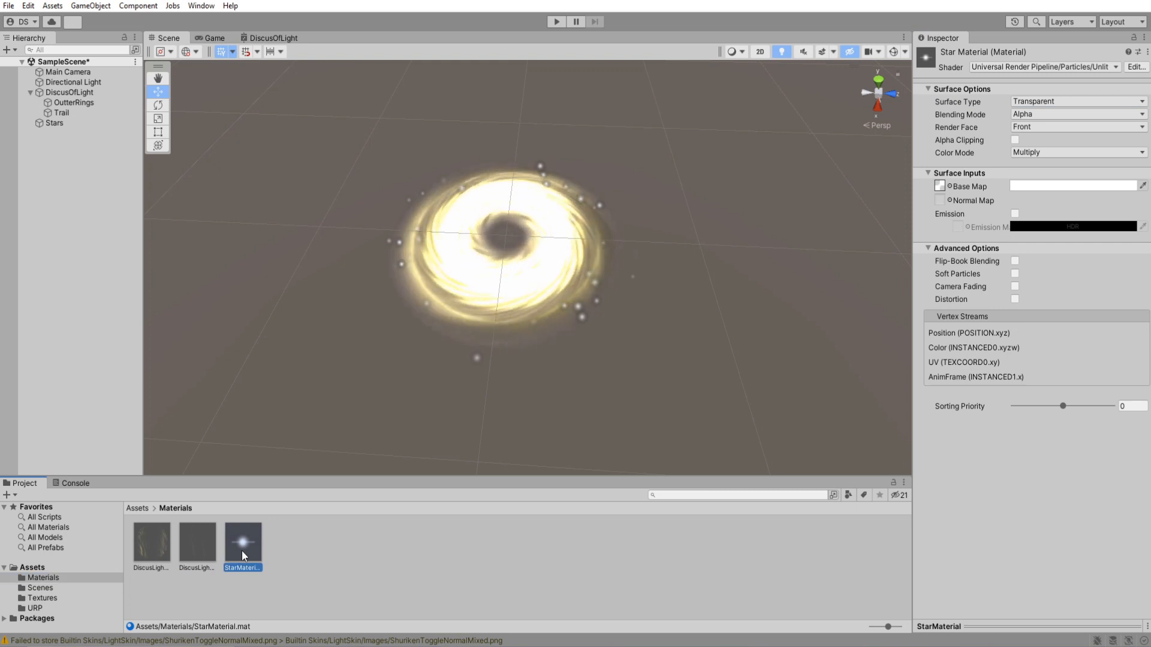
{"action": "left_click", "coordinate": [57, 123]}
{"action": "right_click_drag", "start_coordinate": [666, 305], "coordinate": [693, 199]}
{"action": "key", "text": "w"}
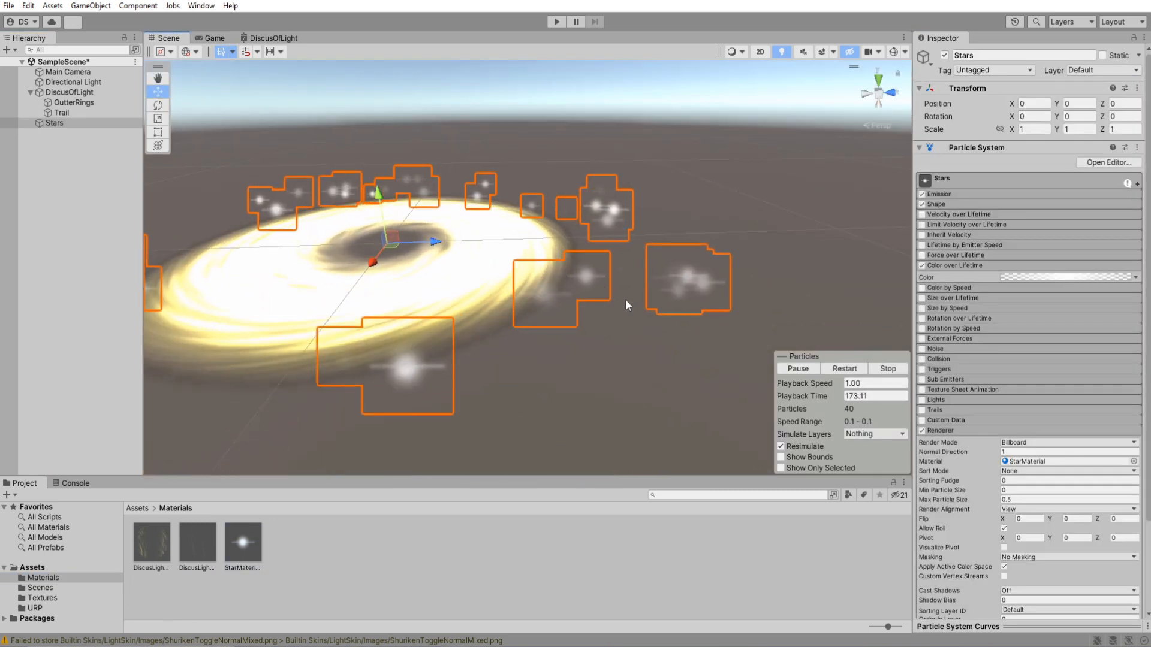
{"action": "key", "text": "f"}
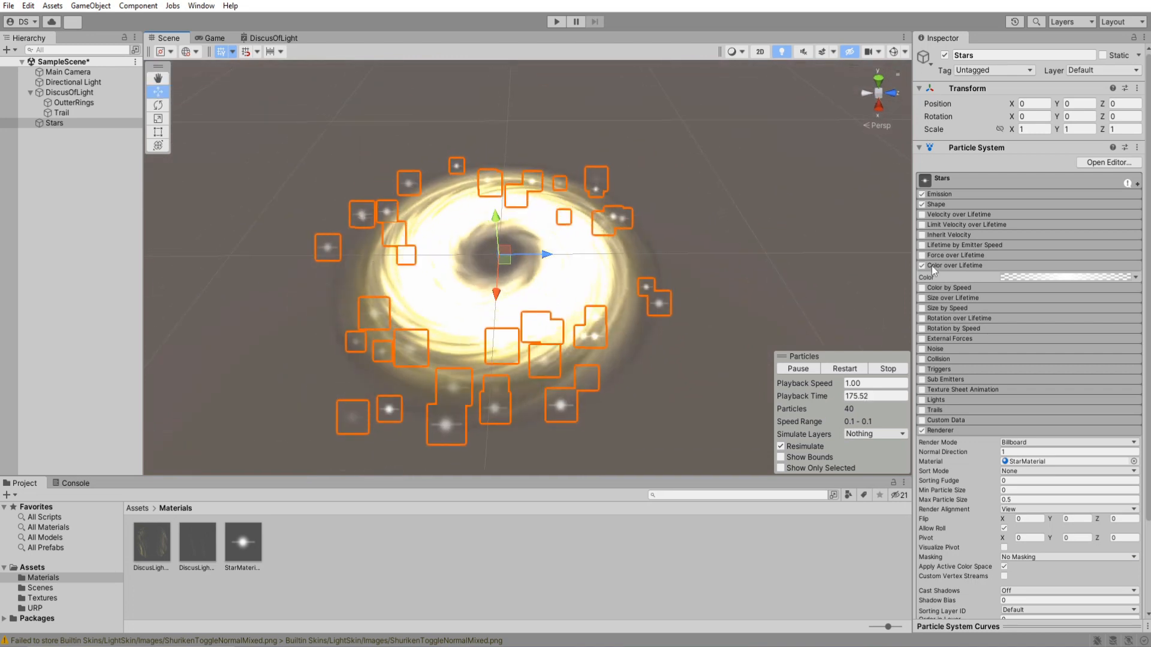
Set the Start Color of Stars to a pale yellow, EEFF97.
{"action": "left_click", "coordinate": [965, 181]}
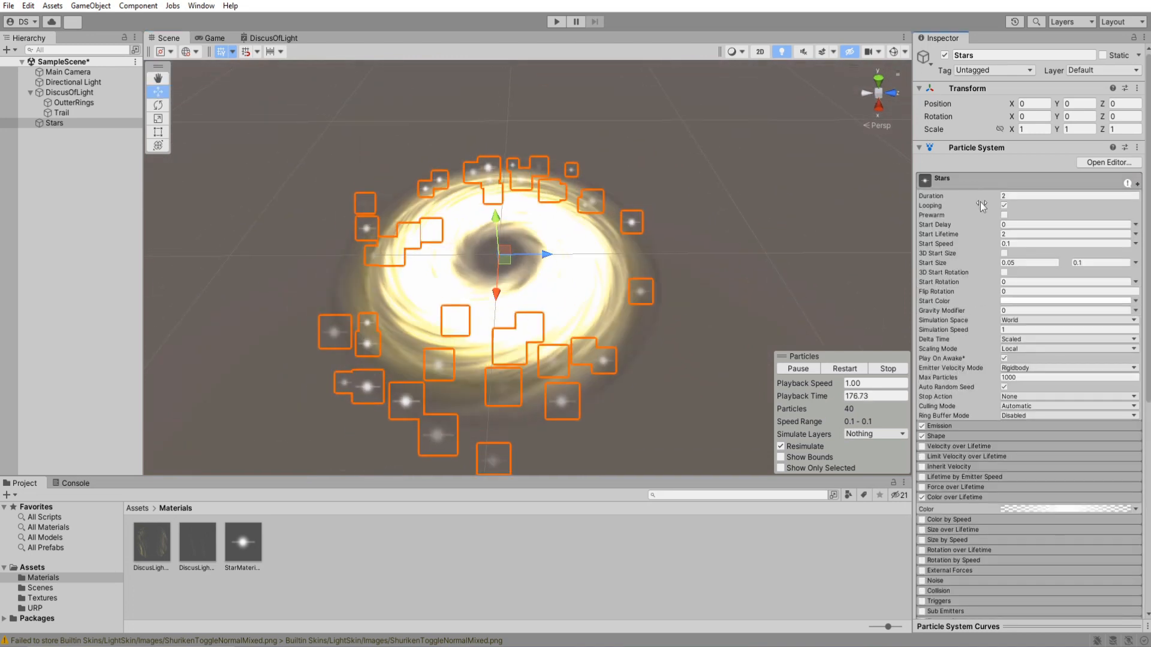
{"action": "left_click", "coordinate": [1016, 302]}
{"action": "left_click", "coordinate": [1077, 370]}
{"action": "left_click_drag", "start_coordinate": [1079, 370], "coordinate": [1072, 370]}
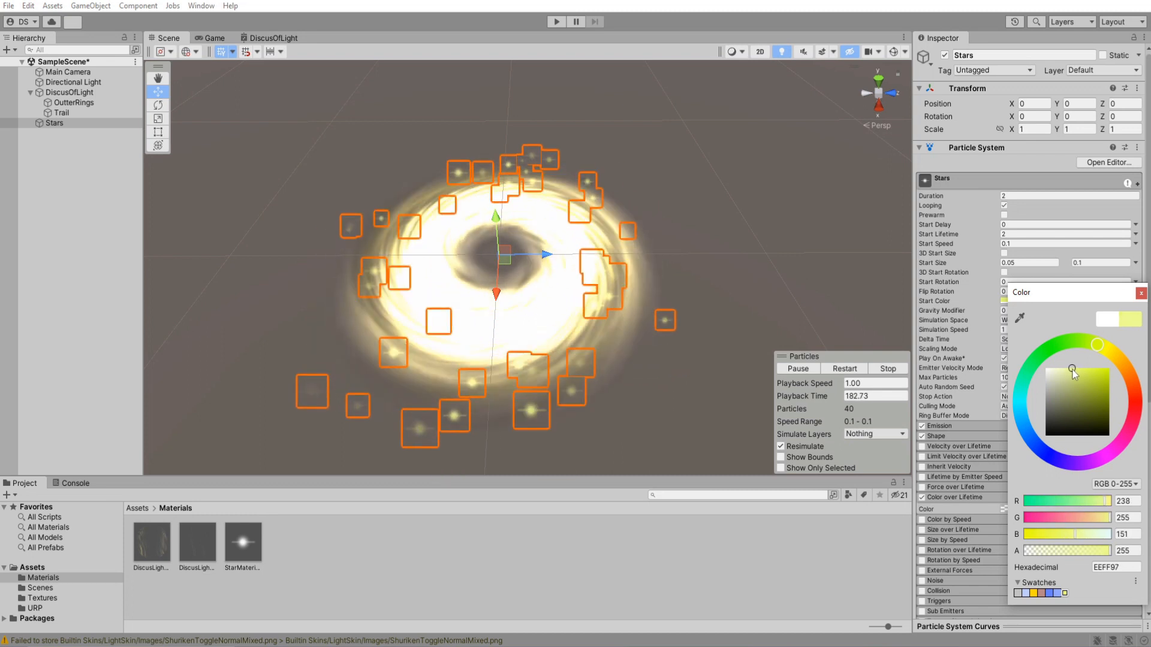
Make Stars a child of DiscusOfLight and replay the whole effect while moving the disc around.
{"action": "left_click", "coordinate": [62, 129]}
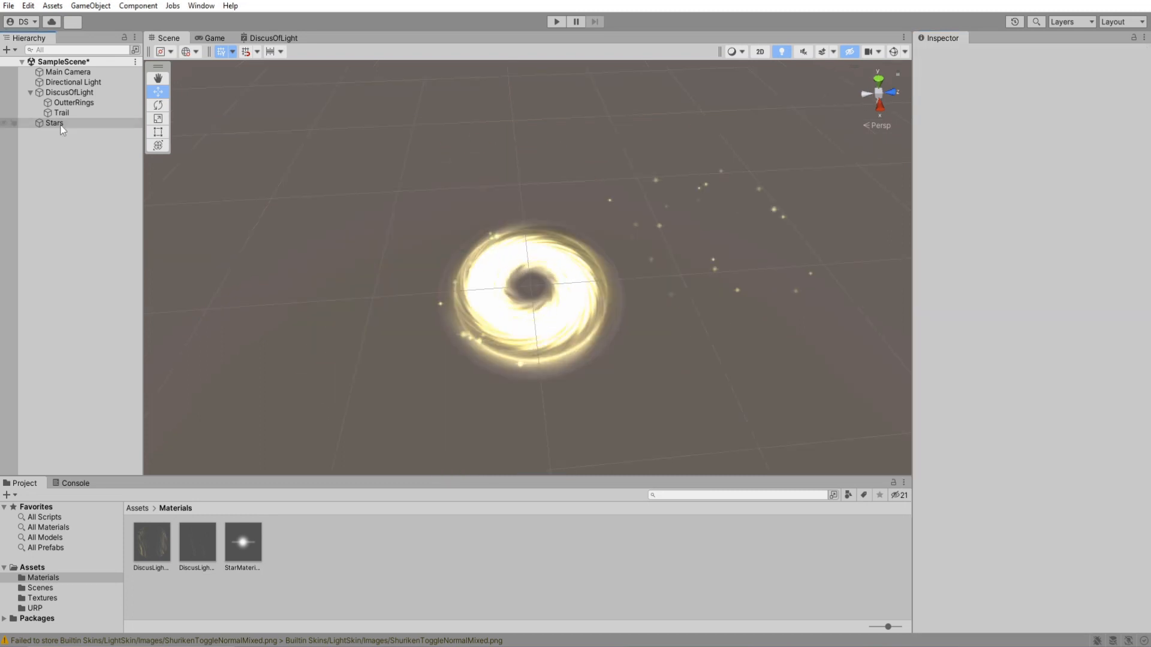
{"action": "left_click", "coordinate": [65, 92]}
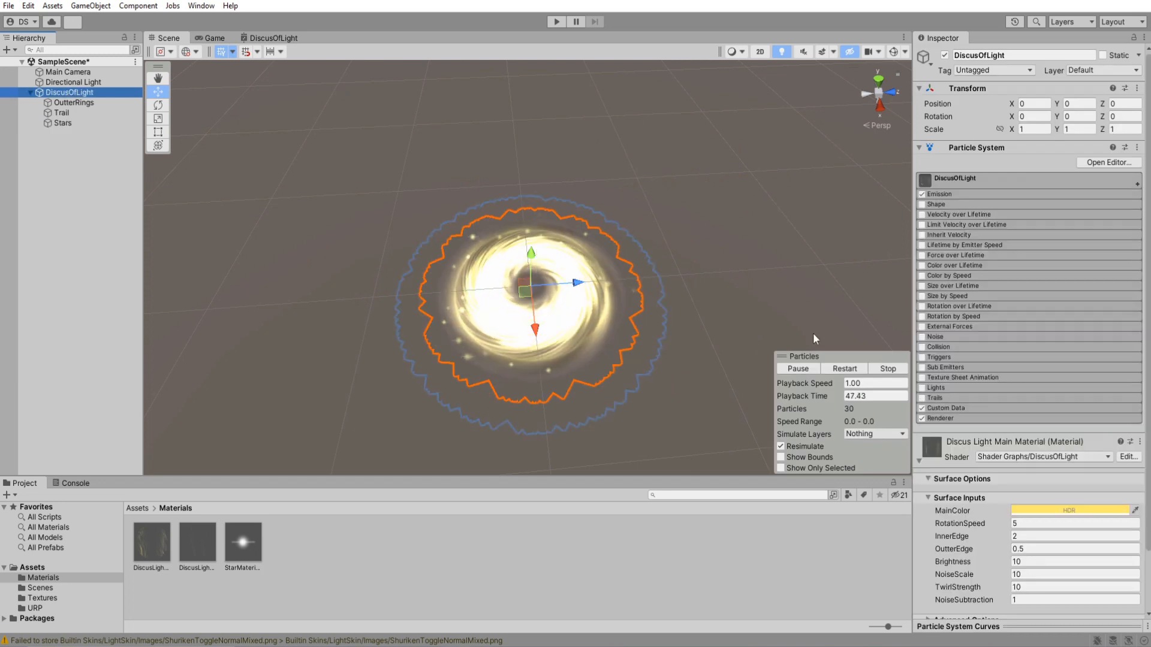
{"action": "left_click", "coordinate": [840, 368]}
{"action": "scroll", "coordinate": [728, 312], "scroll_direction": "down", "scroll_amount": 5}
{"action": "right_click_drag", "start_coordinate": [719, 309], "coordinate": [706, 324]}
{"action": "mouse_move", "coordinate": [531, 264]}
{"action": "left_mouse_down"}
{"action": "mouse_move", "coordinate": [690, 275]}
{"action": "mouse_move", "coordinate": [640, 151]}
{"action": "mouse_move", "coordinate": [429, 150]}
{"action": "mouse_move", "coordinate": [328, 276]}
{"action": "mouse_move", "coordinate": [507, 348]}
{"action": "mouse_move", "coordinate": [665, 303]}
{"action": "mouse_move", "coordinate": [601, 167]}
{"action": "mouse_move", "coordinate": [354, 233]}
{"action": "mouse_move", "coordinate": [518, 350]}
{"action": "mouse_move", "coordinate": [686, 209]}
{"action": "mouse_move", "coordinate": [495, 157]}
{"action": "mouse_move", "coordinate": [385, 334]}
{"action": "mouse_move", "coordinate": [552, 326]}
{"action": "mouse_move", "coordinate": [542, 255]}
{"action": "left_mouse_up"}
{"action": "scroll", "coordinate": [660, 309], "scroll_direction": "up", "scroll_amount": 2}
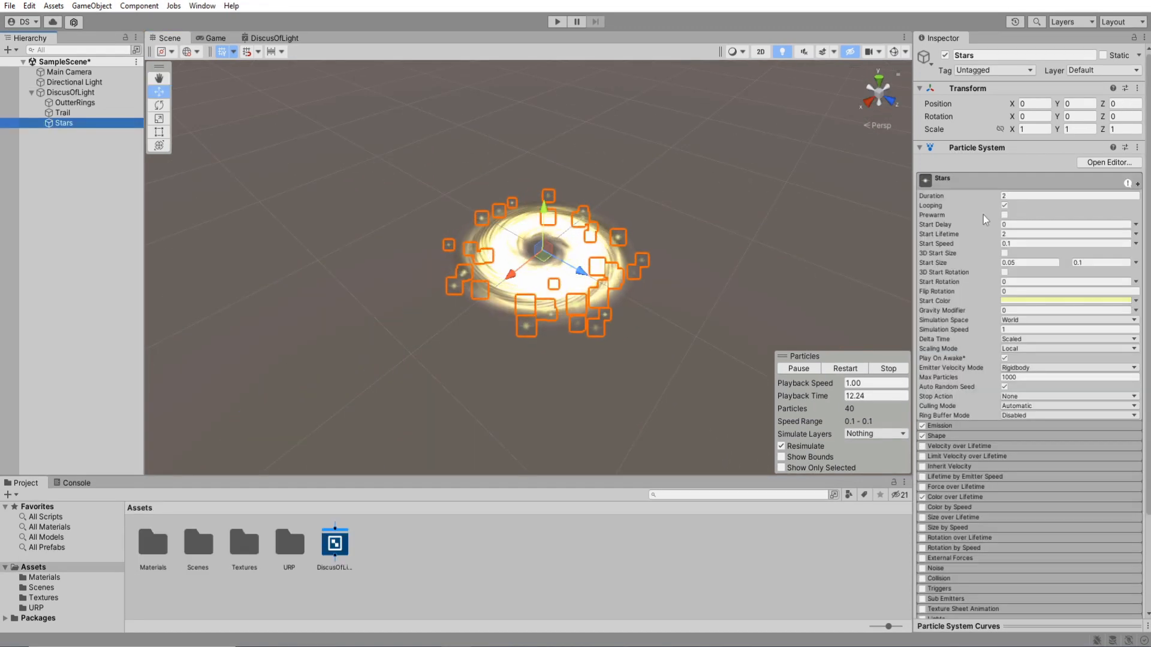
Set the Start Speed of Stars to 0 and enable its Noise module with Strength 0.1 and Frequency 5.
{"action": "left_click", "coordinate": [1019, 244]}
{"action": "type", "text": "0"}
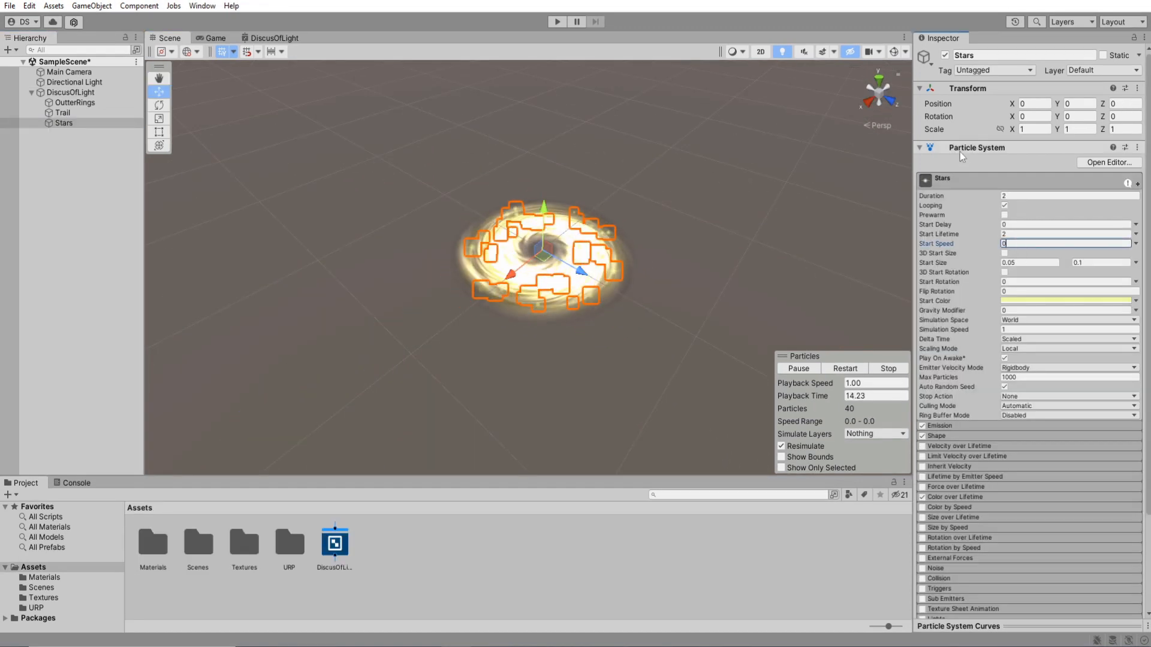
{"action": "left_click", "coordinate": [958, 181]}
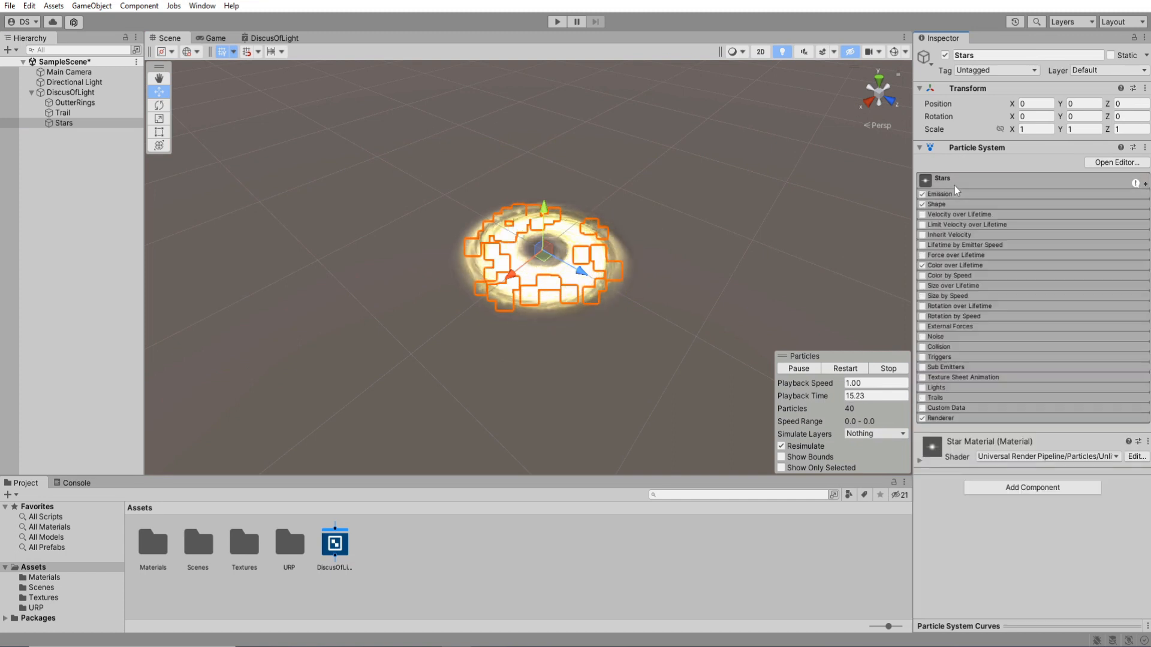
{"action": "left_click", "coordinate": [924, 337]}
{"action": "type", "text": "1"}
Move the Stars emitter around the scene to check its noisy particle trail, and reset its position to 0, 0, 0.
{"action": "left_click_drag", "start_coordinate": [592, 268], "coordinate": [663, 294], "text": "alt"}
{"action": "scroll", "coordinate": [664, 295], "scroll_direction": "up", "scroll_amount": 3}
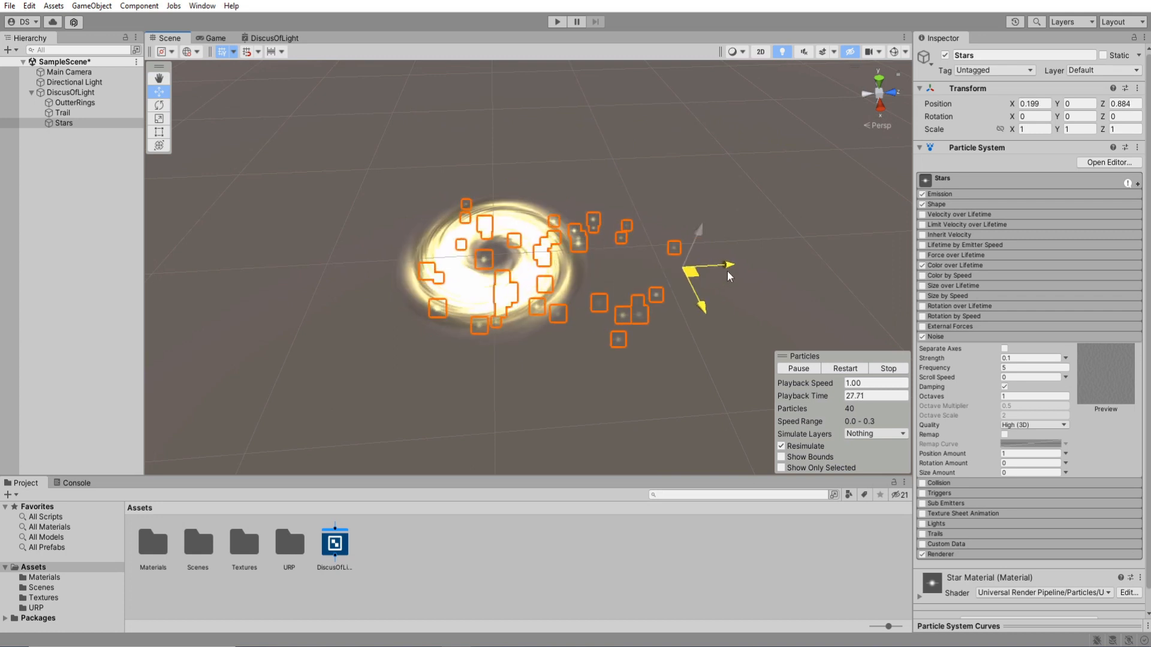
{"action": "left_click_drag", "start_coordinate": [772, 230], "coordinate": [486, 270]}
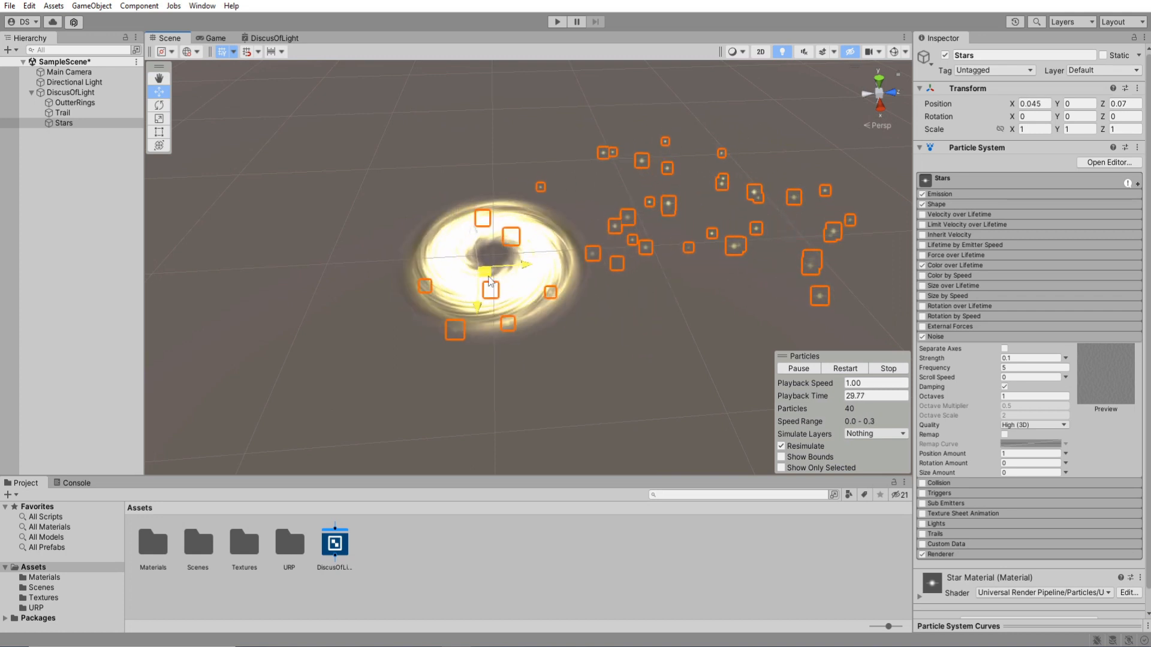
{"action": "left_click", "coordinate": [932, 337]}
{"action": "left_click", "coordinate": [118, 161]}
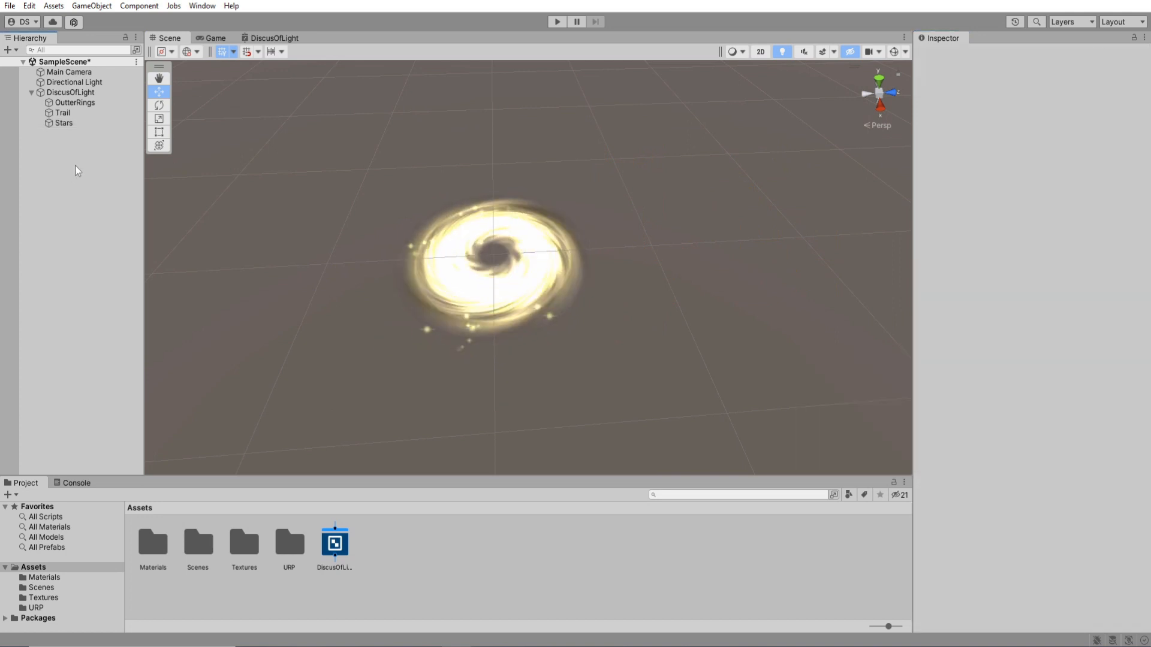
Duplicate Stars as BloomTrail and set the copy's Duration and Start Lifetime to 1.
{"action": "left_click", "coordinate": [69, 124]}
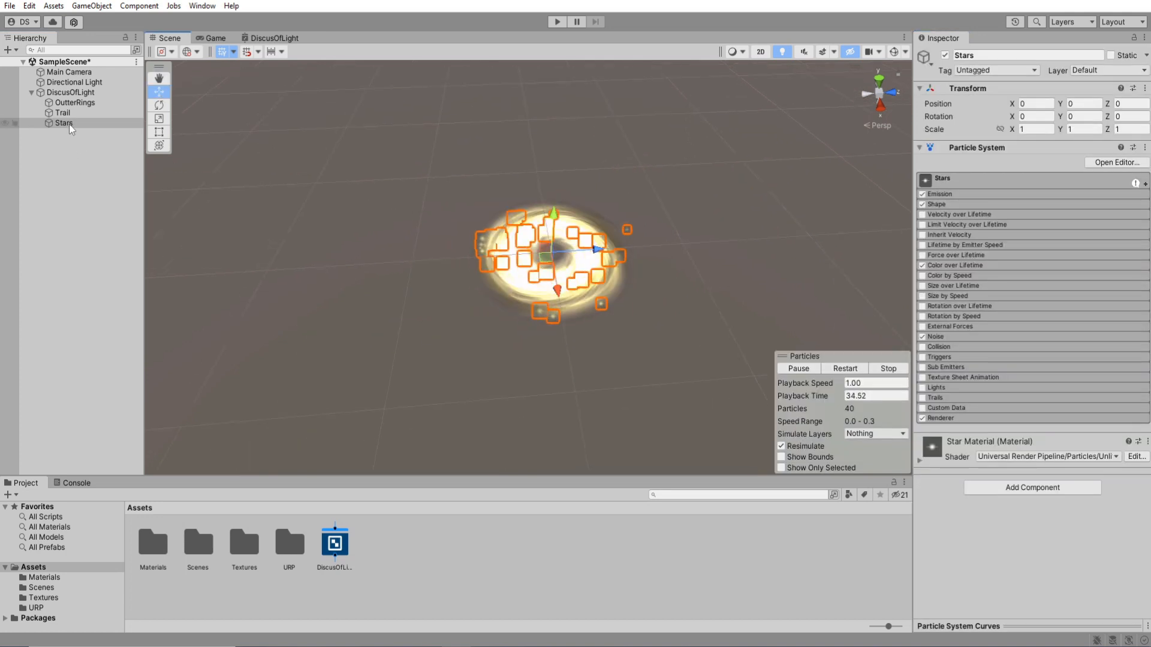
{"action": "key", "text": "ctrl+d"}
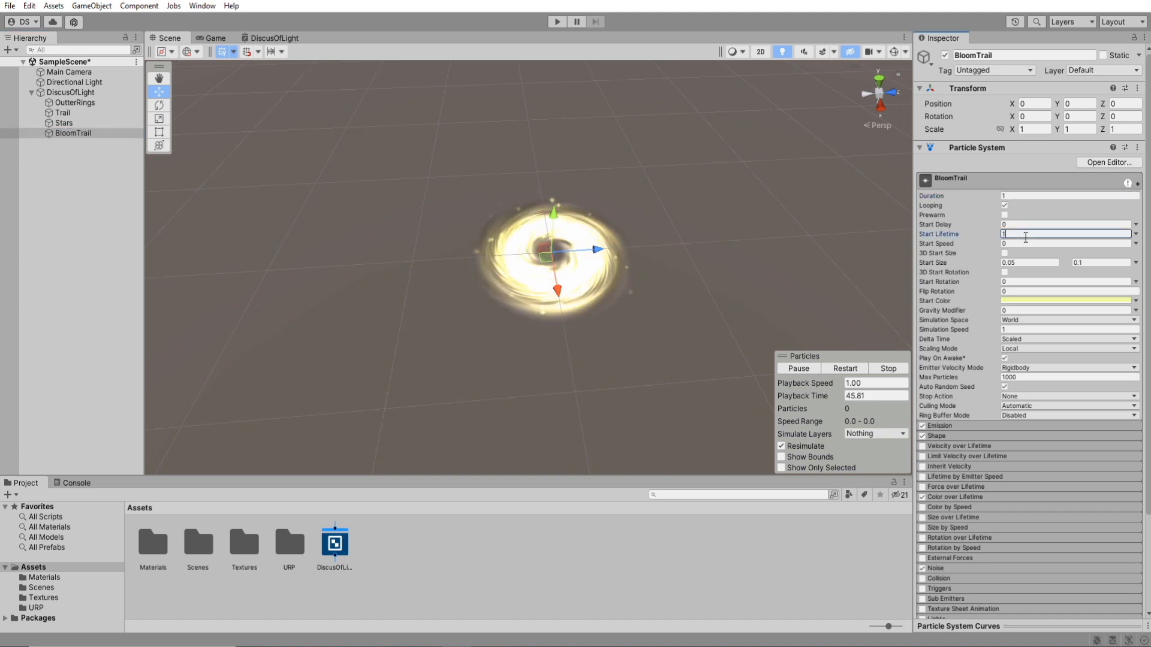
Set BloomTrail's Start Size to a constant 0 and its Simulation Space to Local.
{"action": "left_click", "coordinate": [1136, 262]}
{"action": "left_click", "coordinate": [1079, 275]}
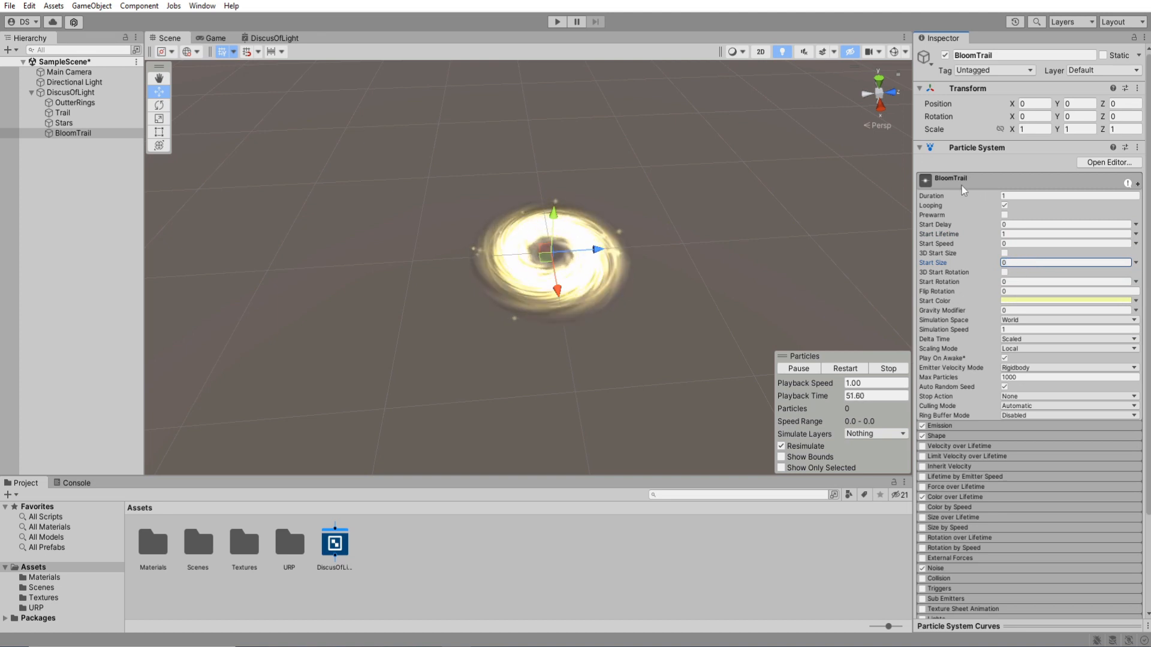
{"action": "left_click", "coordinate": [1029, 320]}
{"action": "left_click", "coordinate": [1027, 331]}
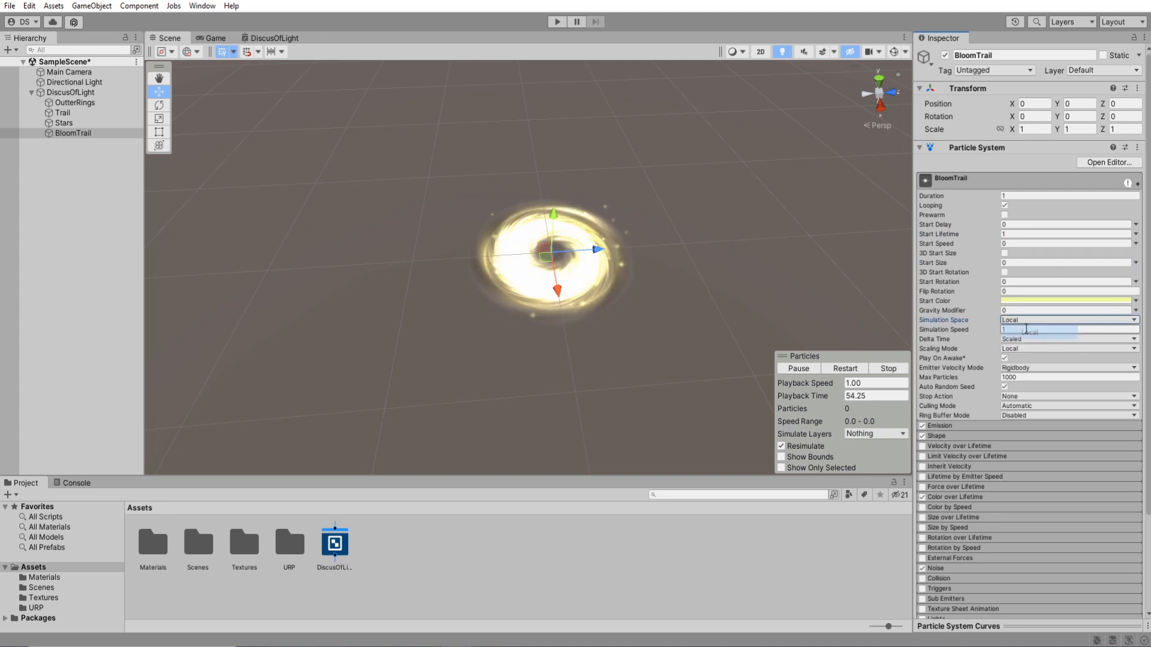
Replace BloomTrail's Color over Lifetime and Noise modules with Trails, using Default-Particle as the Trail Material.
{"action": "left_click", "coordinate": [960, 177]}
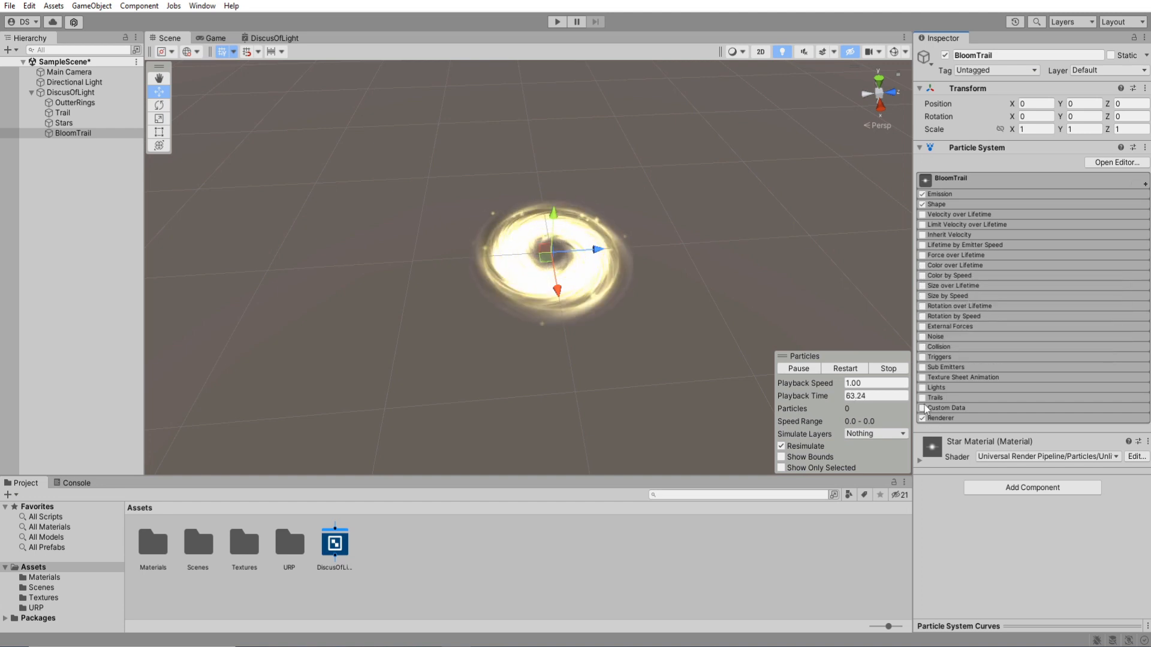
{"action": "left_click", "coordinate": [940, 420]}
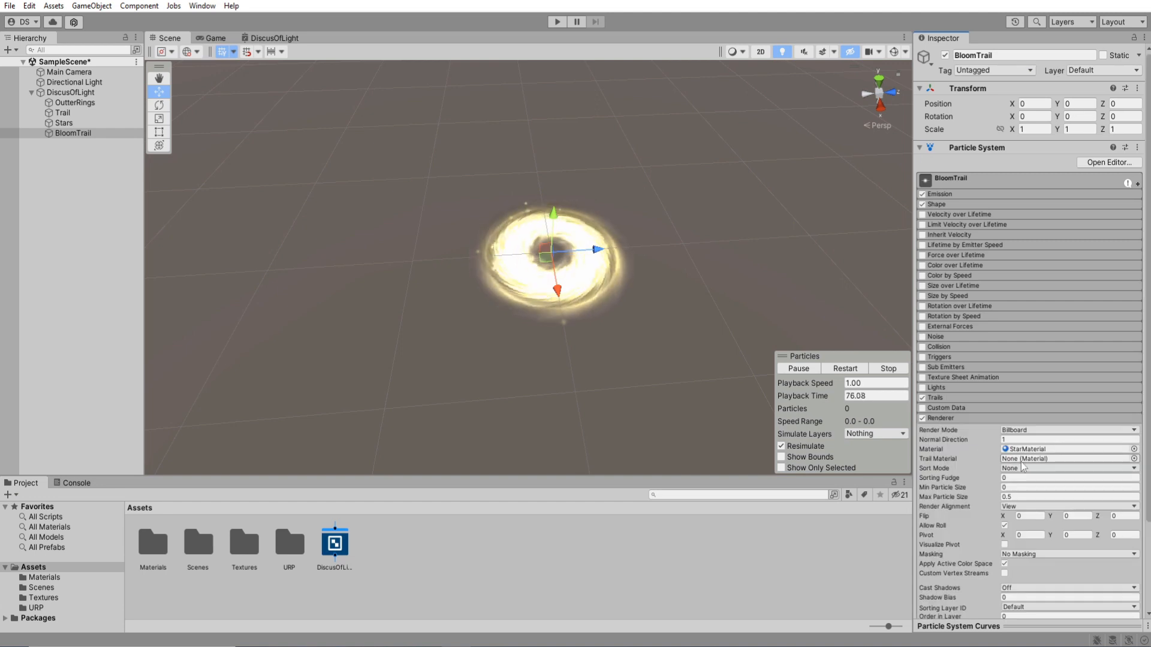
{"action": "left_click", "coordinate": [1134, 458]}
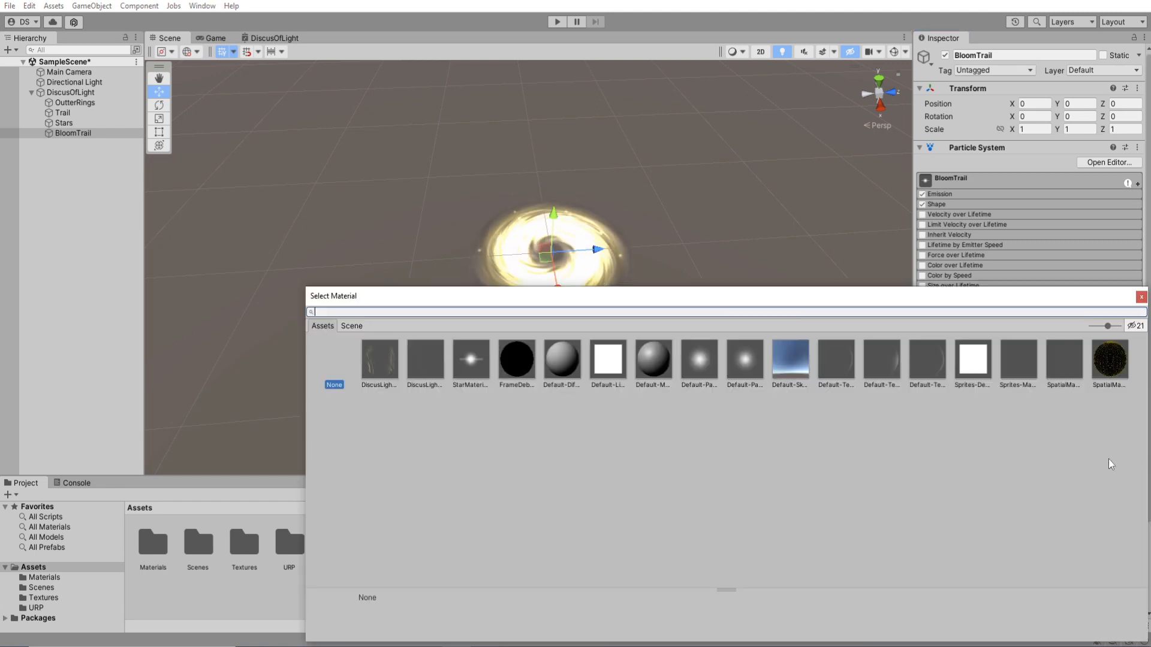
{"action": "double_click", "coordinate": [710, 363]}
{"action": "left_click", "coordinate": [950, 420]}
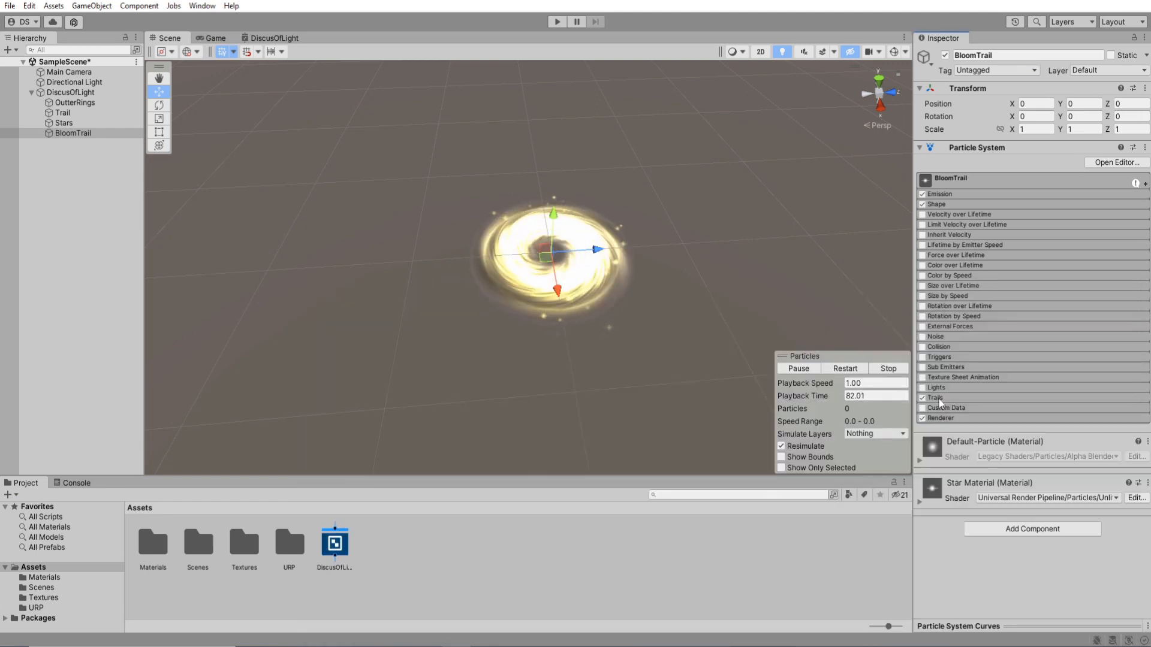
Configure BloomTrail's Trails with World Space on, Die with Particles off and Width over Trail 0.1, testing it by moving the emitter.
{"action": "left_click", "coordinate": [940, 402]}
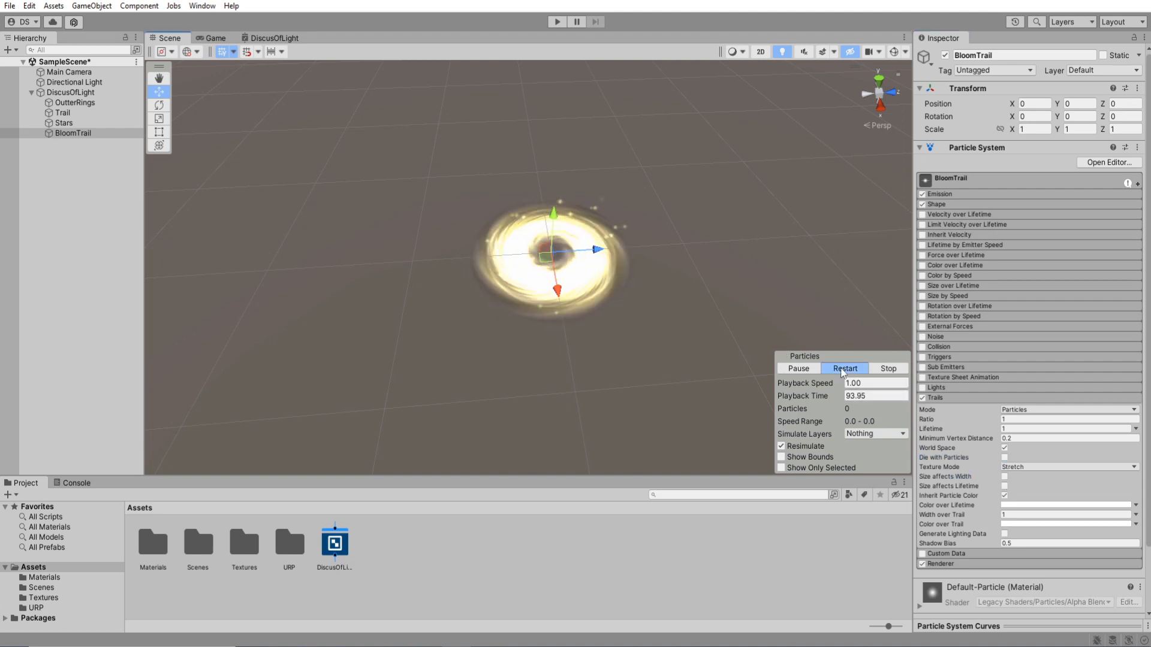
{"action": "left_click_drag", "start_coordinate": [604, 309], "coordinate": [367, 297]}
{"action": "right_click_drag", "start_coordinate": [487, 292], "coordinate": [737, 194]}
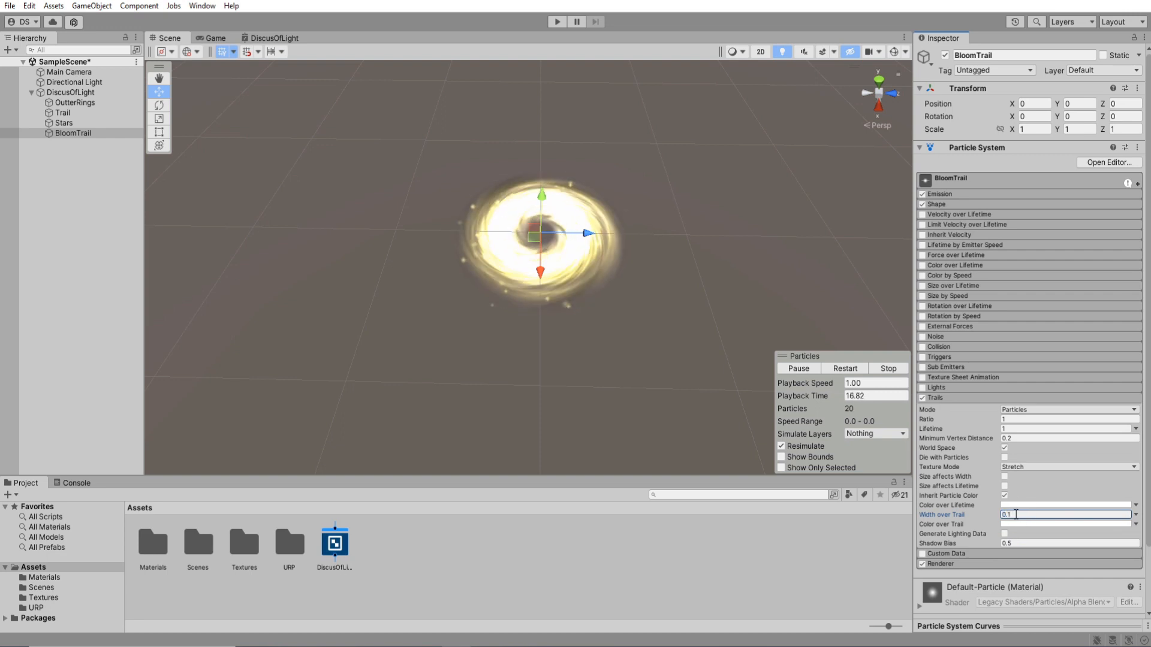
{"action": "mouse_move", "coordinate": [535, 244]}
{"action": "left_mouse_down"}
{"action": "mouse_move", "coordinate": [737, 336]}
{"action": "mouse_move", "coordinate": [869, 323]}
{"action": "mouse_move", "coordinate": [887, 258]}
{"action": "mouse_move", "coordinate": [176, 282]}
{"action": "mouse_move", "coordinate": [233, 180]}
{"action": "mouse_move", "coordinate": [527, 258]}
{"action": "mouse_move", "coordinate": [846, 320]}
{"action": "mouse_move", "coordinate": [708, 225]}
{"action": "mouse_move", "coordinate": [542, 245]}
{"action": "left_mouse_up"}
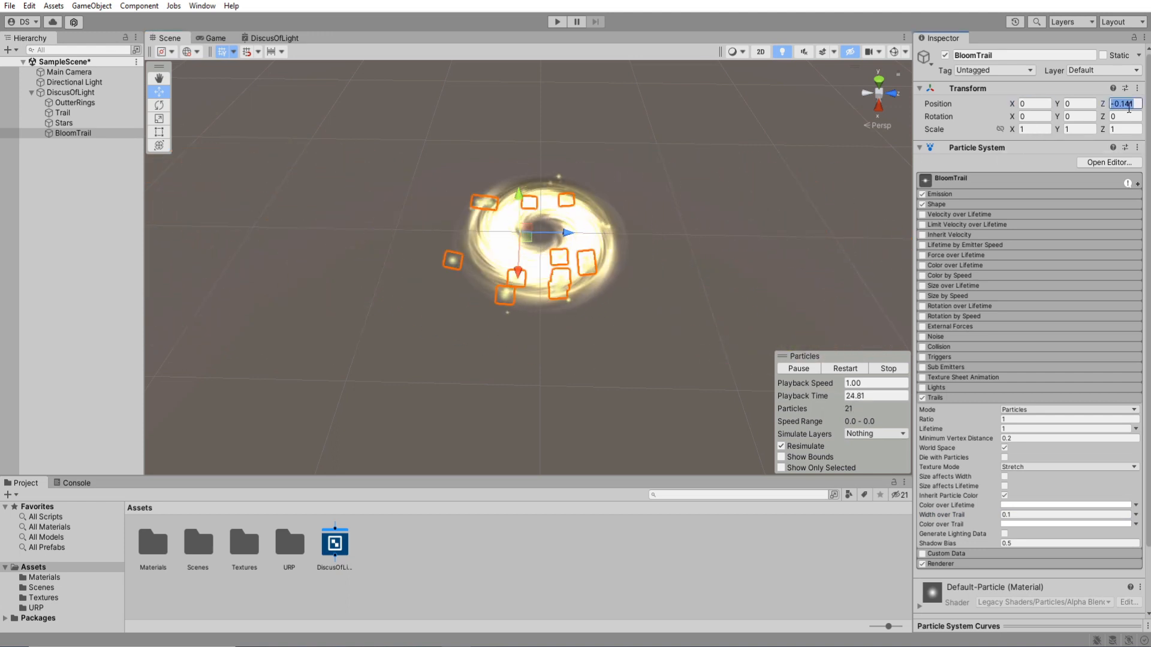
Set BloomTrail's Rate over Time to 0 and Rate over Distance to 0.4, test it in motion and reset its position to 0.
{"action": "left_click", "coordinate": [943, 196]}
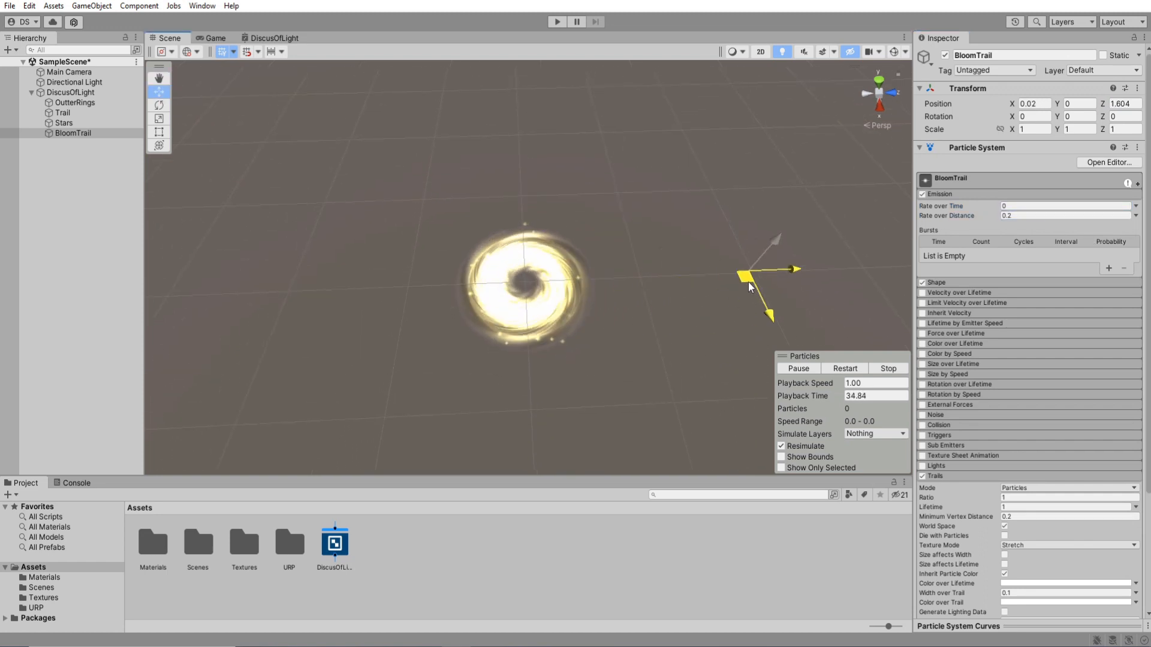
{"action": "left_click_drag", "start_coordinate": [710, 224], "coordinate": [704, 271]}
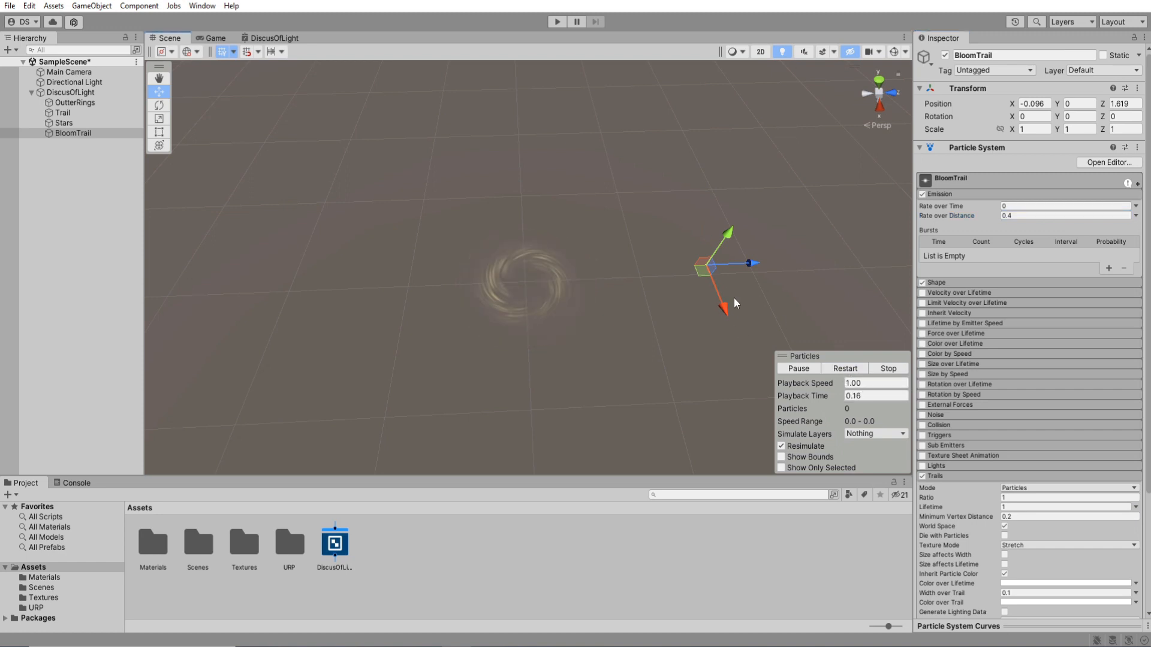
{"action": "left_click_drag", "start_coordinate": [620, 334], "coordinate": [516, 302]}
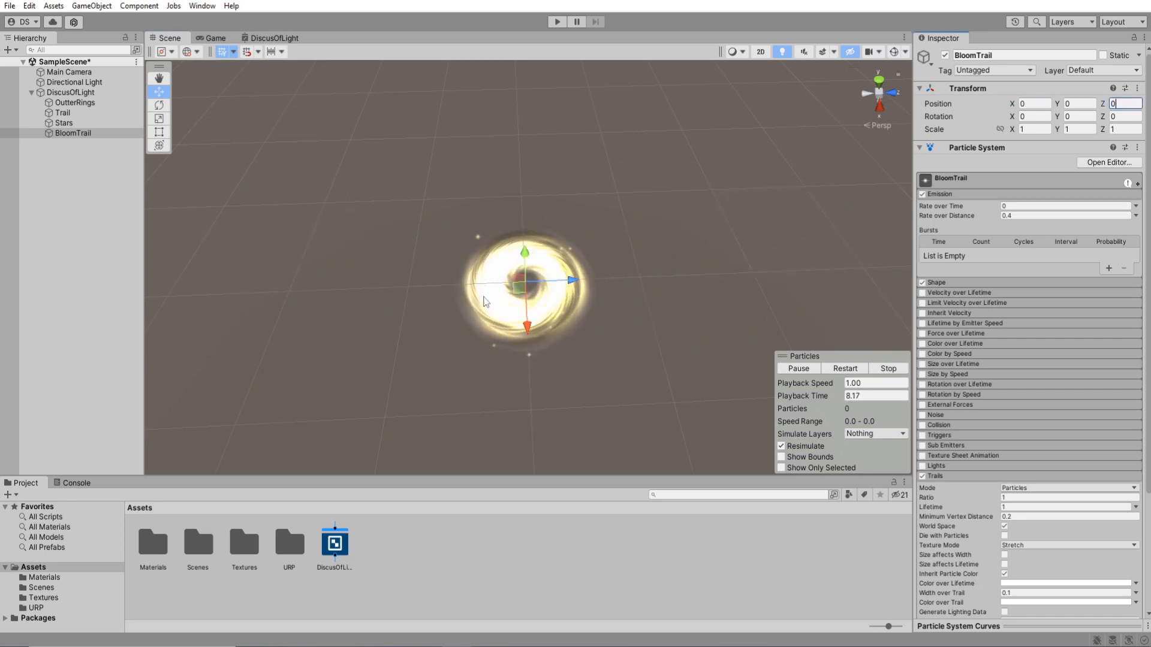
Test the disc by moving DiscusOfLight, and try BloomTrail with a Start Color alpha of 112 in motion.
{"action": "left_click", "coordinate": [81, 95]}
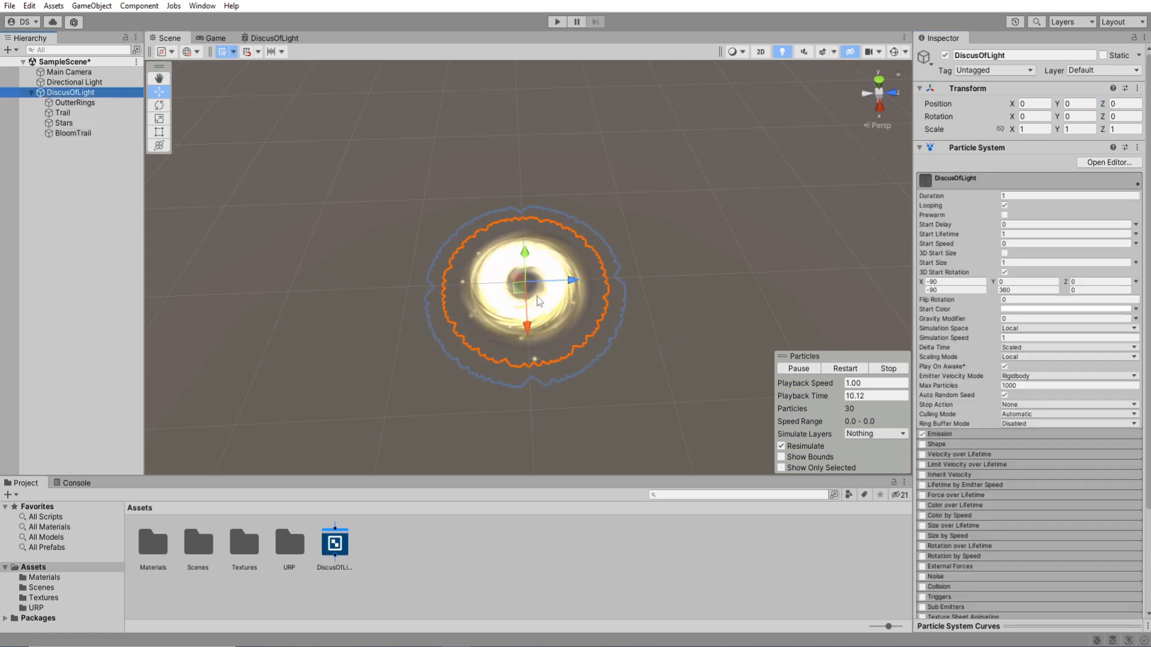
{"action": "mouse_move", "coordinate": [519, 297]}
{"action": "left_mouse_down"}
{"action": "mouse_move", "coordinate": [659, 291]}
{"action": "mouse_move", "coordinate": [824, 186]}
{"action": "mouse_move", "coordinate": [689, 192]}
{"action": "mouse_move", "coordinate": [452, 320]}
{"action": "mouse_move", "coordinate": [283, 282]}
{"action": "mouse_move", "coordinate": [463, 270]}
{"action": "mouse_move", "coordinate": [749, 282]}
{"action": "mouse_move", "coordinate": [661, 225]}
{"action": "mouse_move", "coordinate": [399, 348]}
{"action": "mouse_move", "coordinate": [429, 271]}
{"action": "mouse_move", "coordinate": [531, 286]}
{"action": "left_mouse_up"}
{"action": "left_click", "coordinate": [73, 133]}
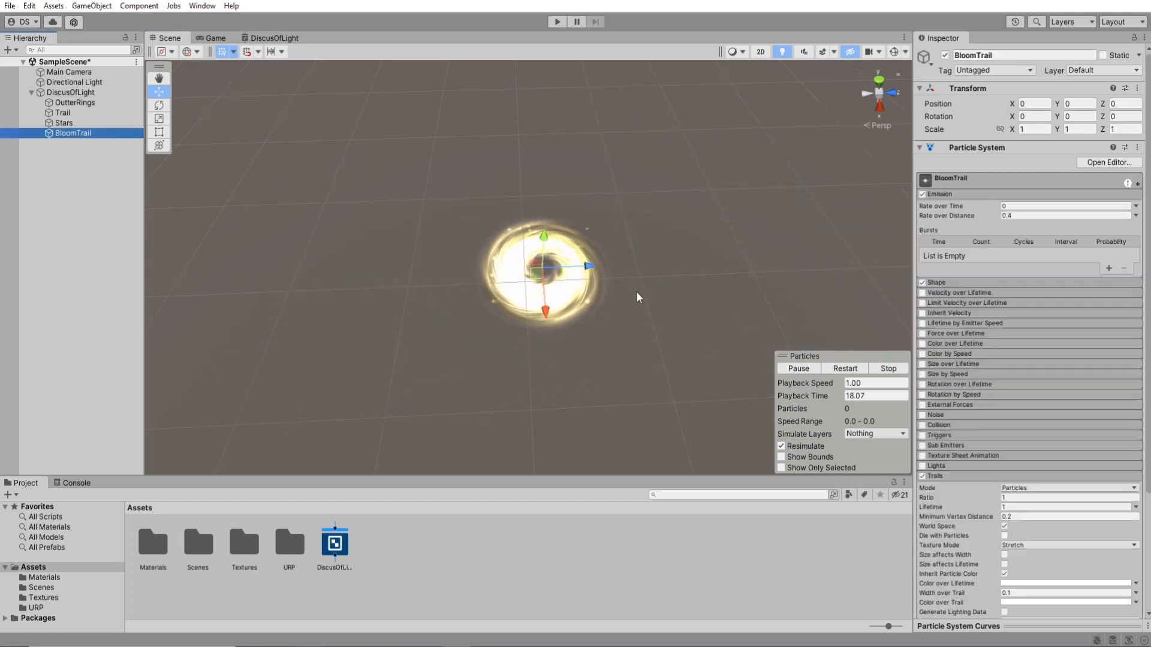
{"action": "left_click", "coordinate": [965, 183]}
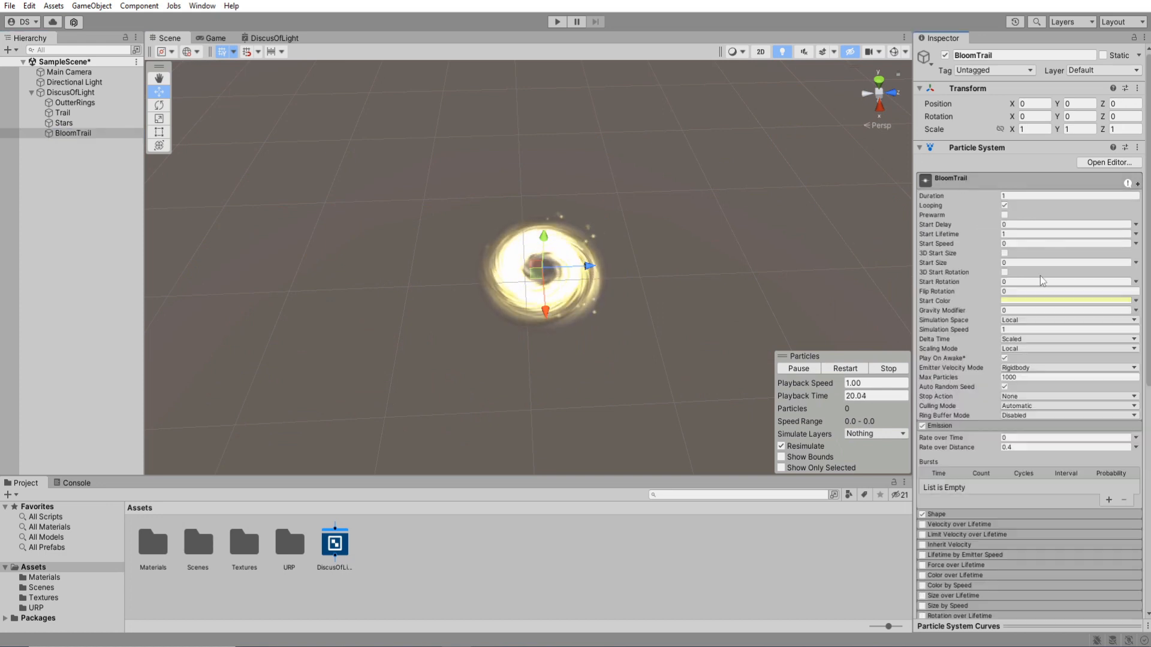
{"action": "left_click", "coordinate": [1027, 301]}
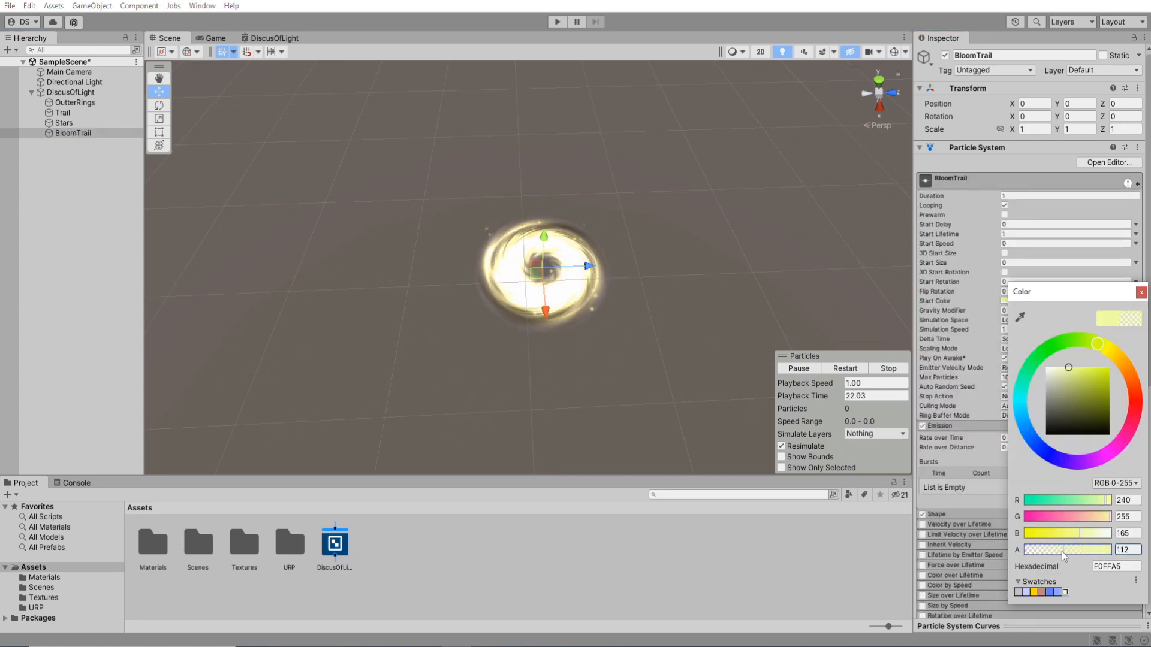
{"action": "left_click", "coordinate": [845, 370]}
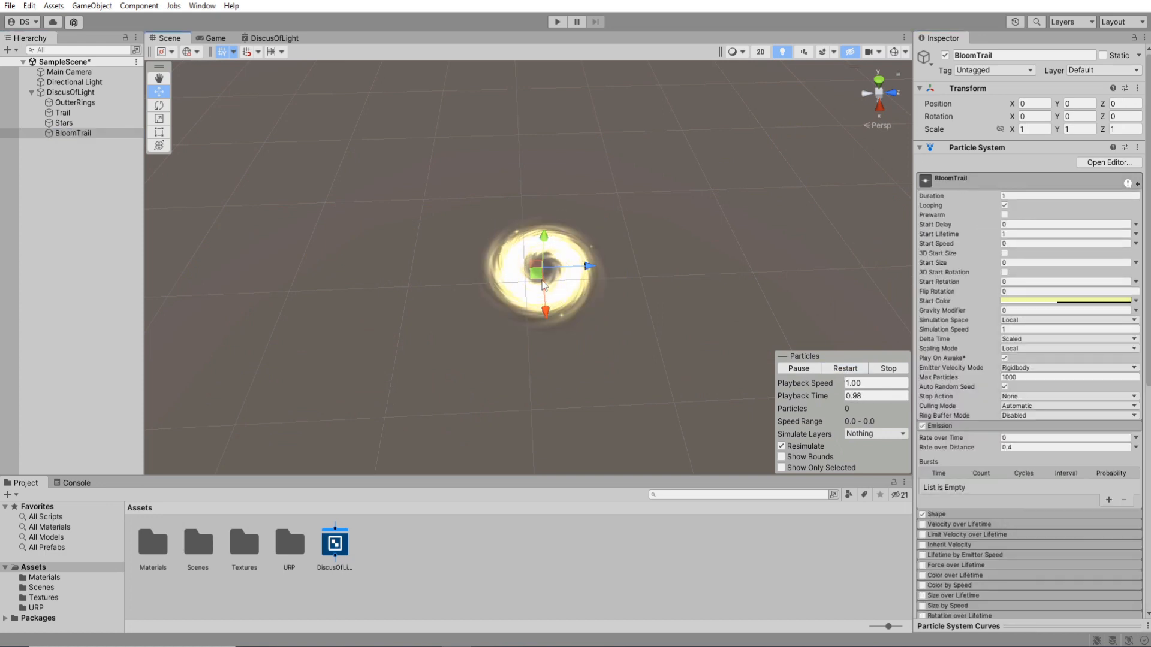
{"action": "left_click_drag", "start_coordinate": [787, 194], "coordinate": [568, 227]}
Fine-tune BloomTrail's Start Color to a faint transparency, trying alpha values 22 and 40, and test the trail in motion.
{"action": "left_click", "coordinate": [1027, 302]}
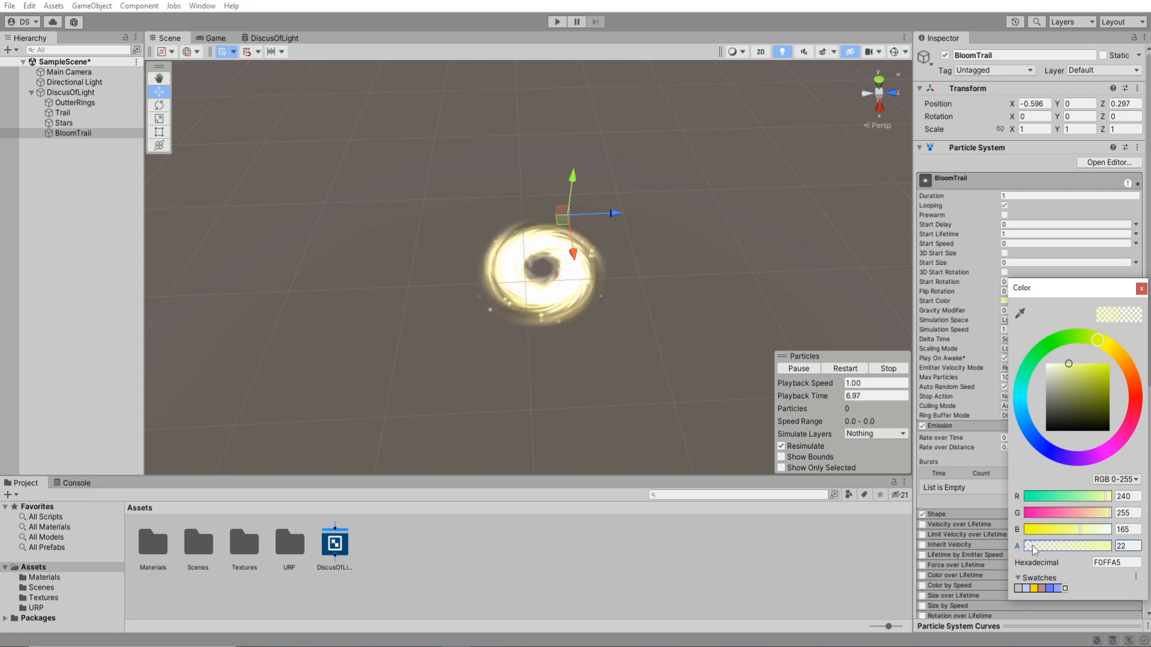
{"action": "left_click", "coordinate": [852, 367]}
{"action": "left_click_drag", "start_coordinate": [563, 225], "coordinate": [769, 289]}
{"action": "left_click", "coordinate": [1040, 301]}
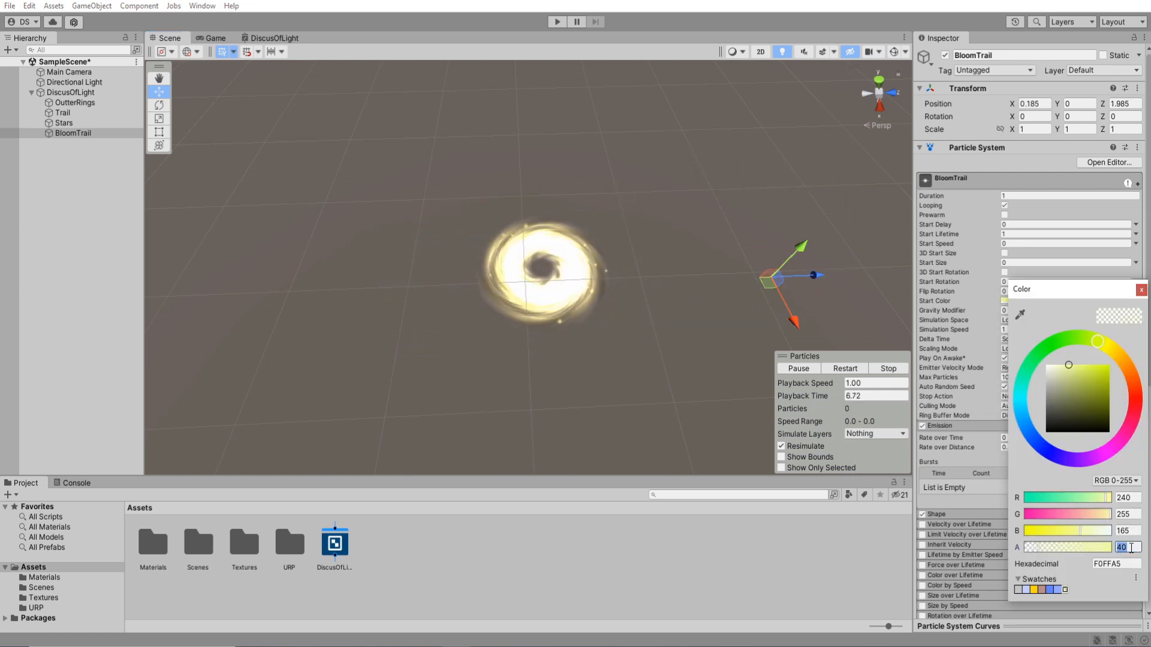
{"action": "left_click", "coordinate": [1141, 290]}
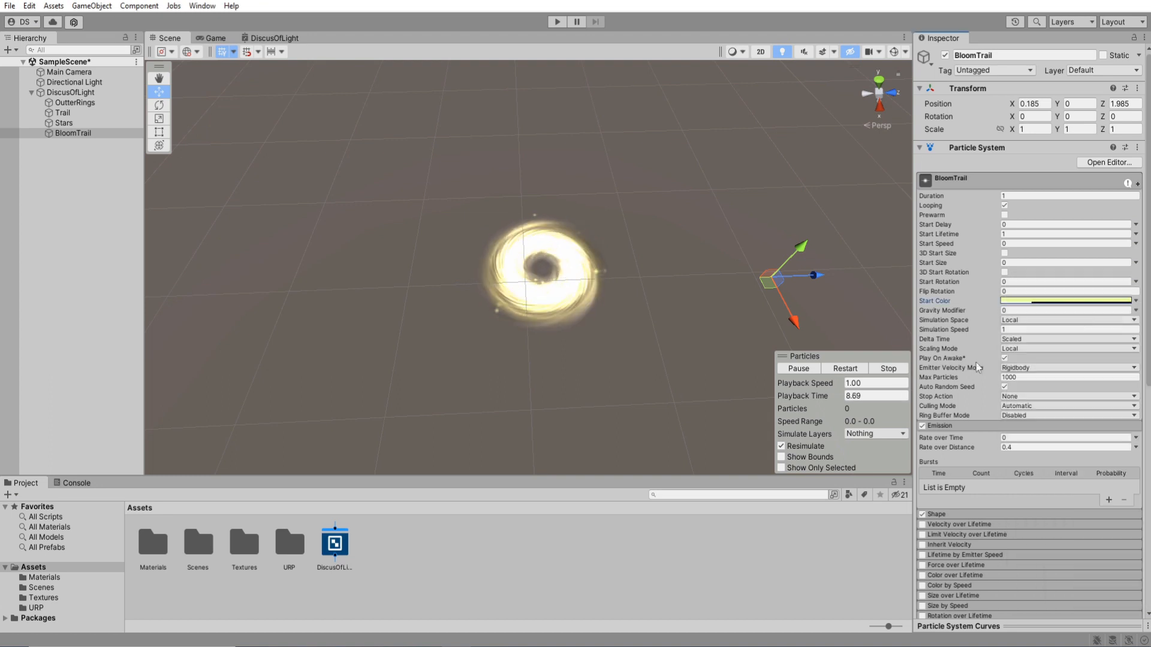
{"action": "left_click_drag", "start_coordinate": [734, 316], "coordinate": [716, 272]}
Reset BloomTrail's position and test the whole effect by moving DiscusOfLight and restarting playback.
{"action": "left_click", "coordinate": [1037, 104]}
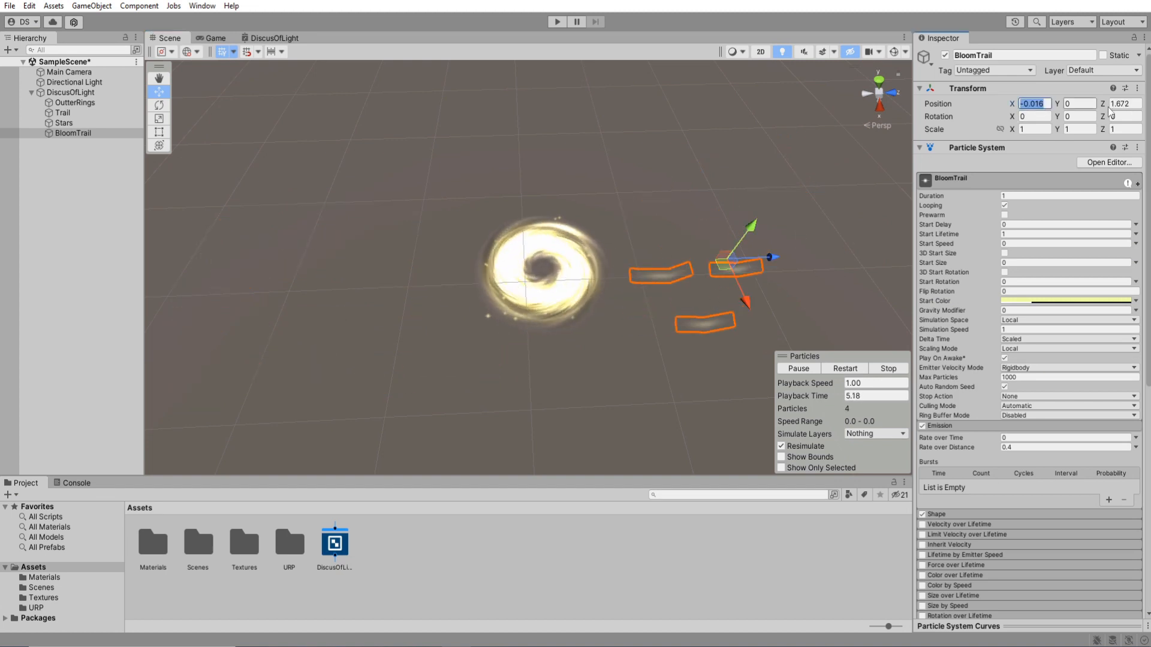
{"action": "left_click", "coordinate": [82, 93]}
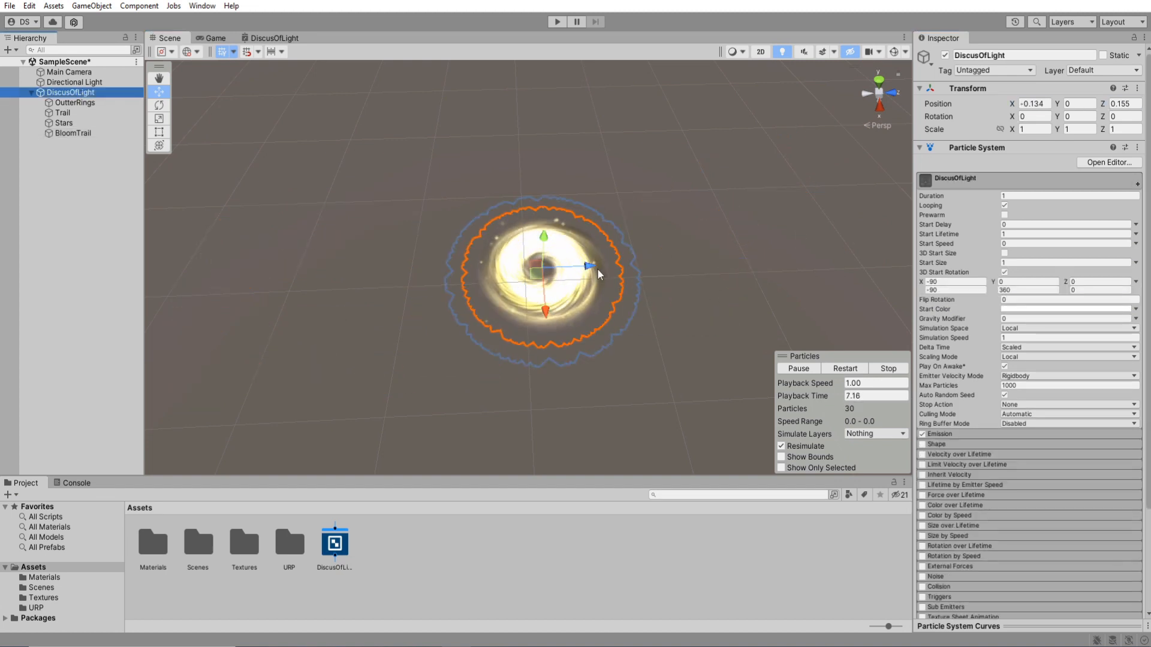
{"action": "left_click_drag", "start_coordinate": [538, 282], "coordinate": [519, 297]}
{"action": "left_click", "coordinate": [848, 371]}
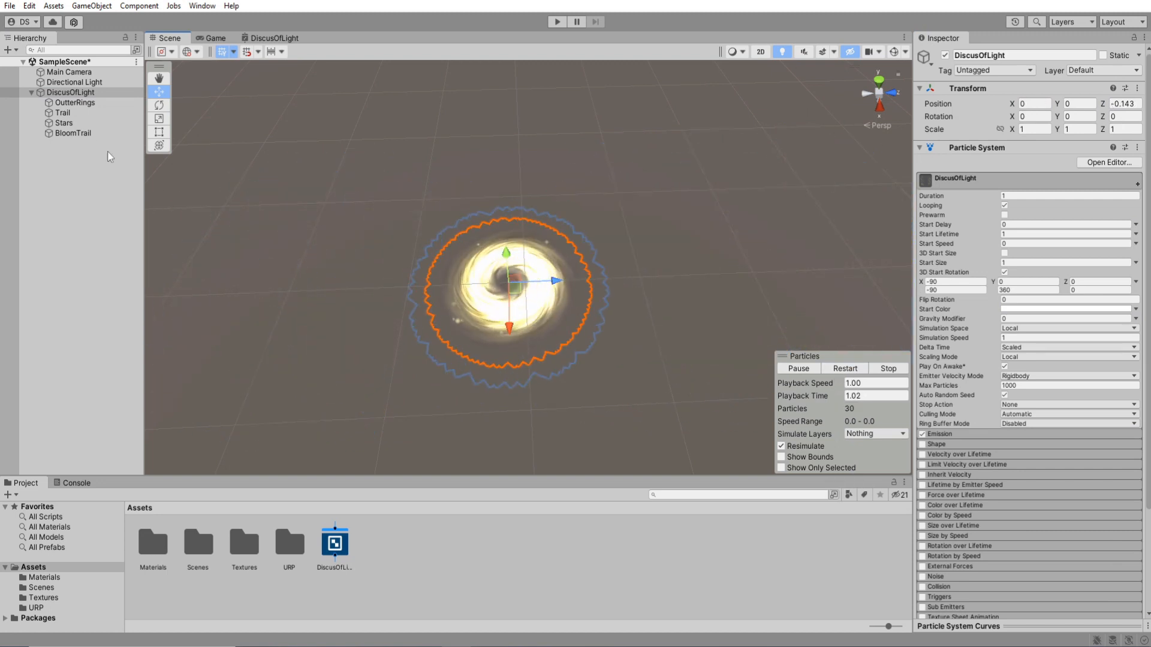
Duplicate BloomTrail inside DiscusOfLight and name the copy LineTrail.
{"action": "left_click", "coordinate": [94, 134]}
{"action": "key", "text": "ctrl+d"}
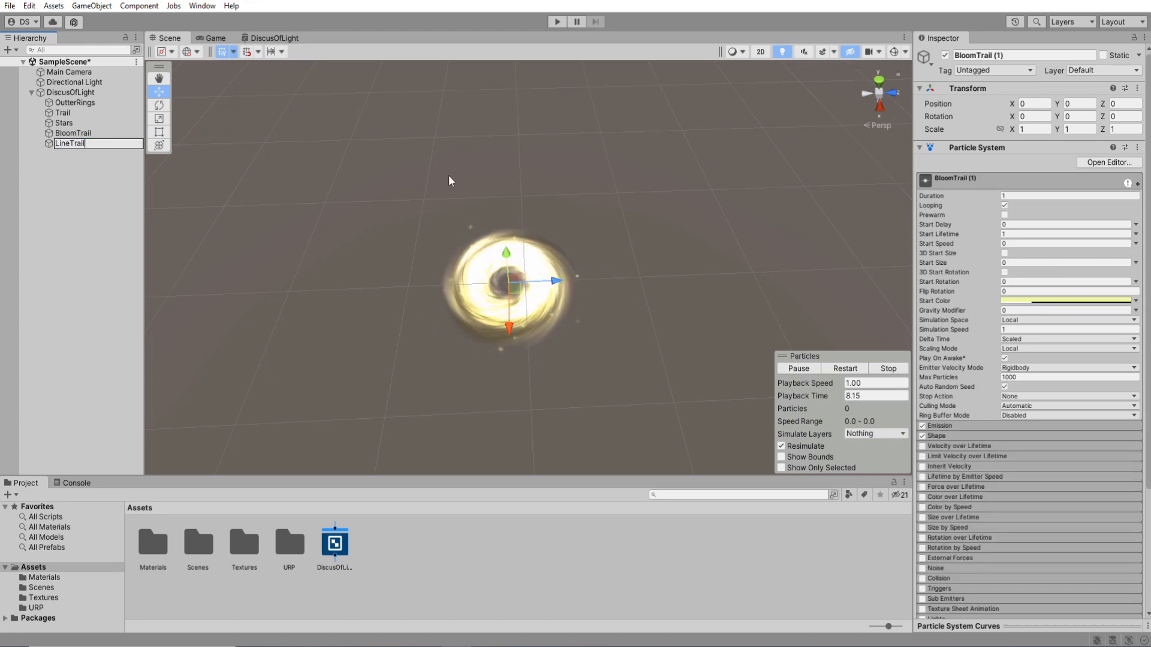
{"action": "left_click", "coordinate": [962, 188]}
Create a new material named LineTrailMaterial in the Materials folder.
{"action": "double_click", "coordinate": [153, 543]}
{"action": "right_click", "coordinate": [391, 579]}
{"action": "mouse_move", "coordinate": [550, 253]}
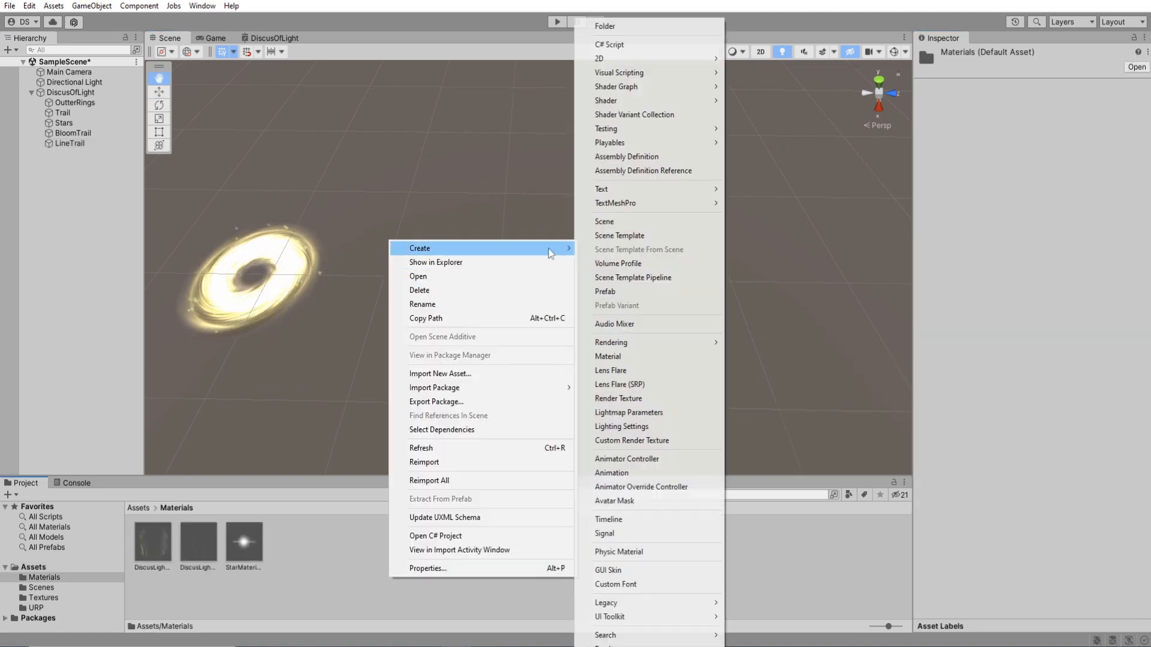
{"action": "left_click", "coordinate": [608, 356]}
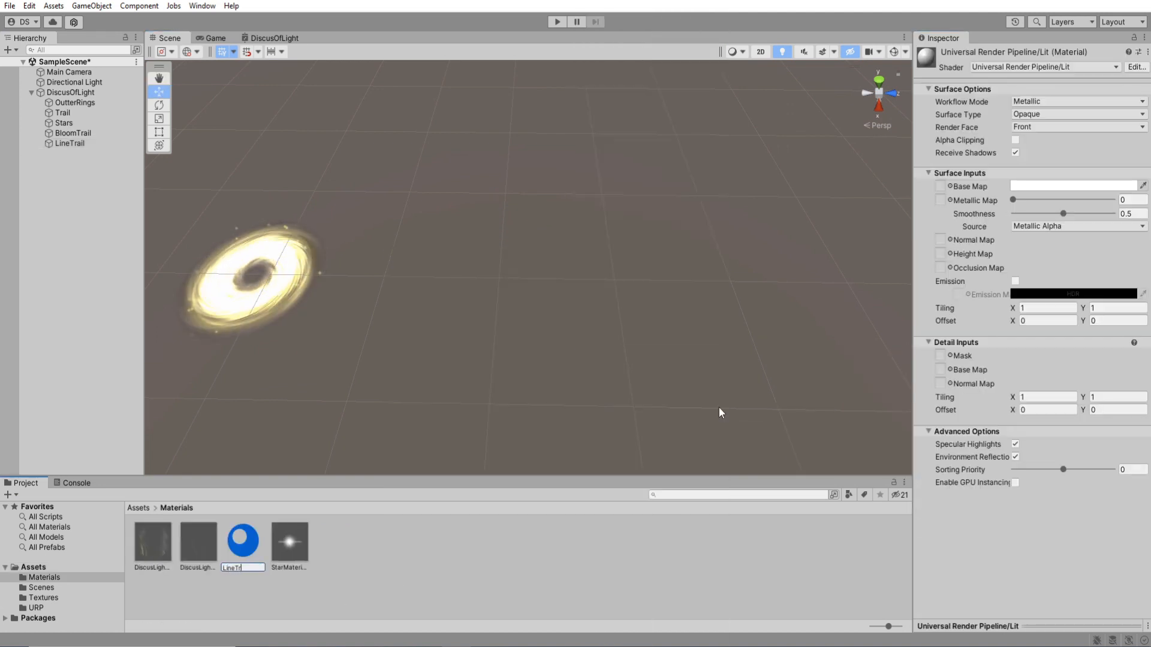
{"action": "key", "text": "Return"}
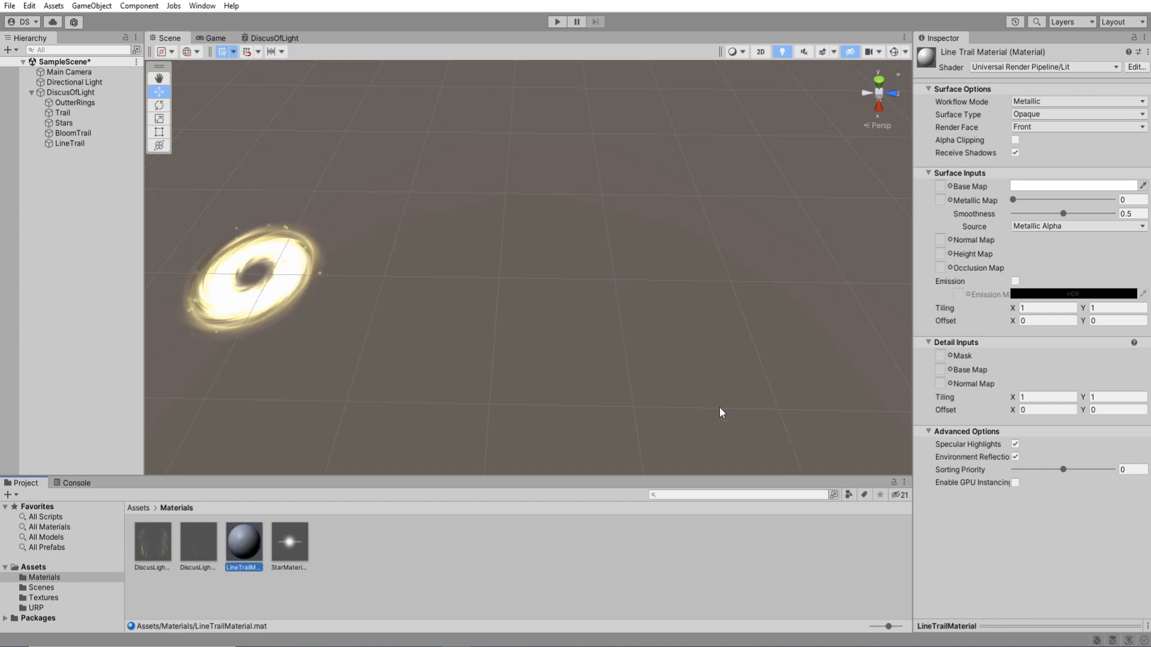
Set LineTrailMaterial's shader to Universal Render Pipeline/Particles/Unlit and its Surface Type to Transparent.
{"action": "left_click", "coordinate": [1008, 71]}
{"action": "left_click", "coordinate": [1009, 110]}
{"action": "left_click", "coordinate": [1009, 147]}
{"action": "left_click", "coordinate": [1002, 132]}
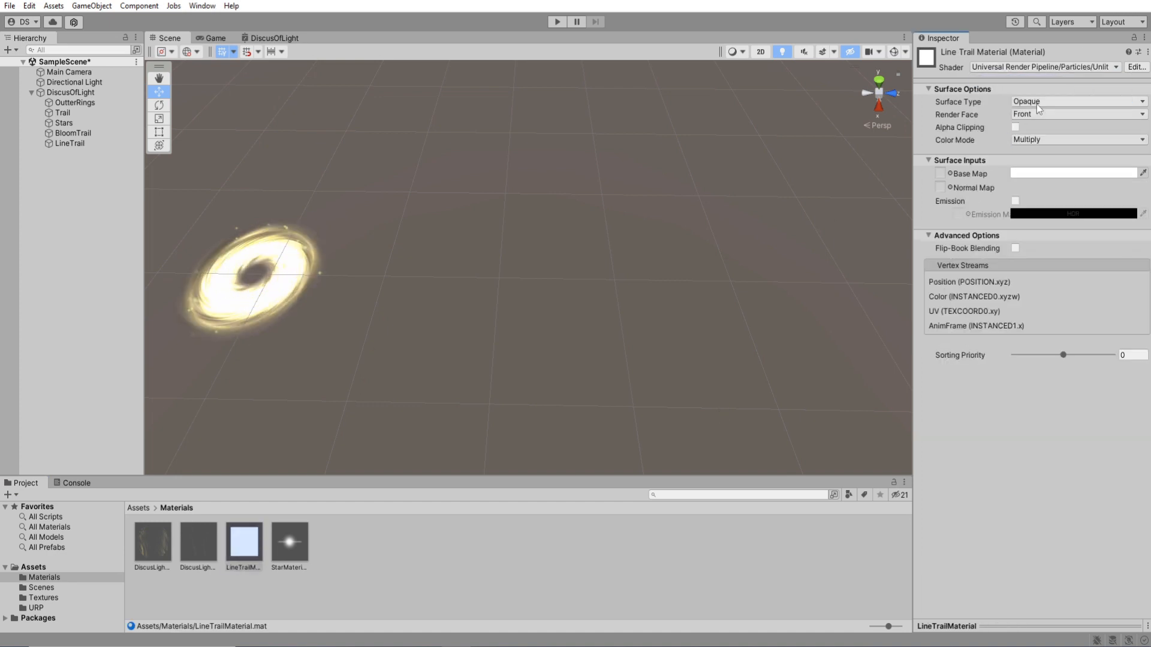
{"action": "left_click", "coordinate": [1039, 101]}
{"action": "left_click", "coordinate": [1039, 114]}
Assign the LineTrail texture from the Textures folder as LineTrailMaterial's Base Map.
{"action": "left_click", "coordinate": [43, 597]}
{"action": "left_click", "coordinate": [154, 546]}
{"action": "left_click_drag", "start_coordinate": [157, 549], "coordinate": [940, 187]}
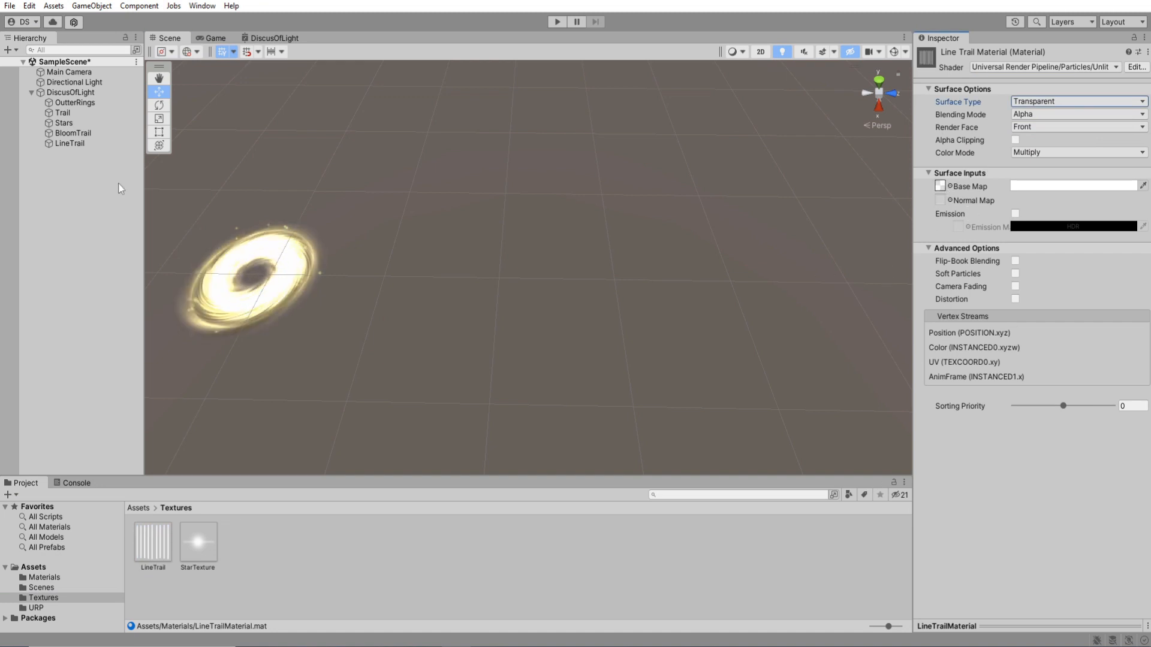
Assign LineTrailMaterial as the Trail Material of the LineTrail emitter and test it by moving the emitter.
{"action": "left_click", "coordinate": [70, 143]}
{"action": "left_click", "coordinate": [45, 577]}
{"action": "left_click_drag", "start_coordinate": [242, 549], "coordinate": [1019, 570]}
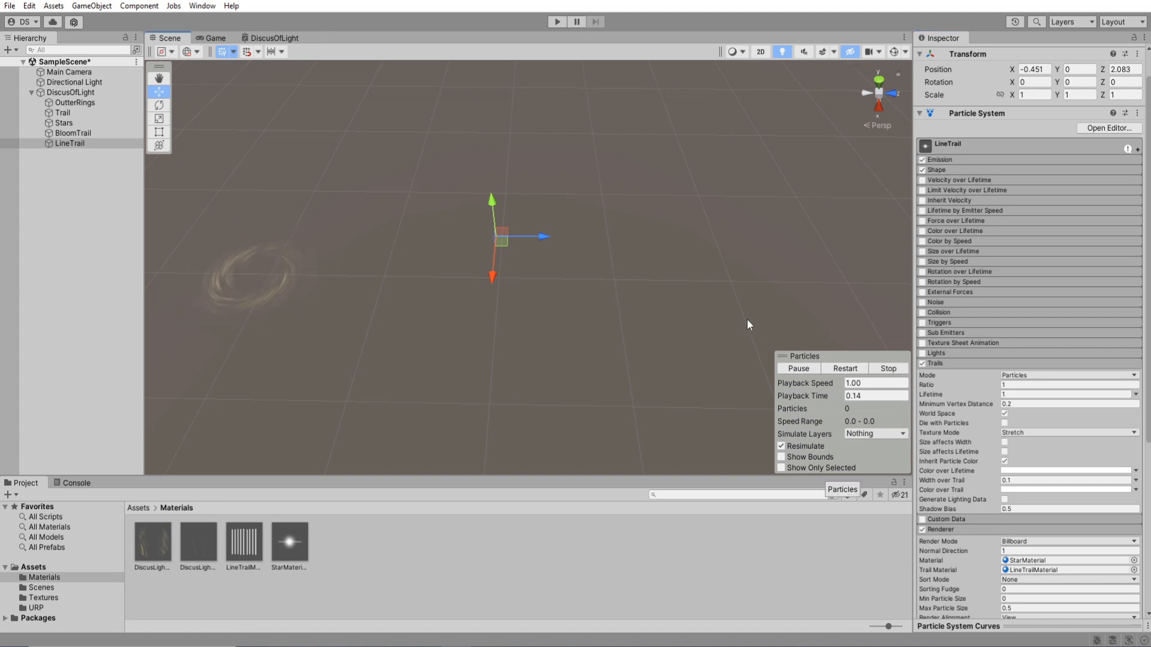
{"action": "left_click_drag", "start_coordinate": [500, 240], "coordinate": [497, 282]}
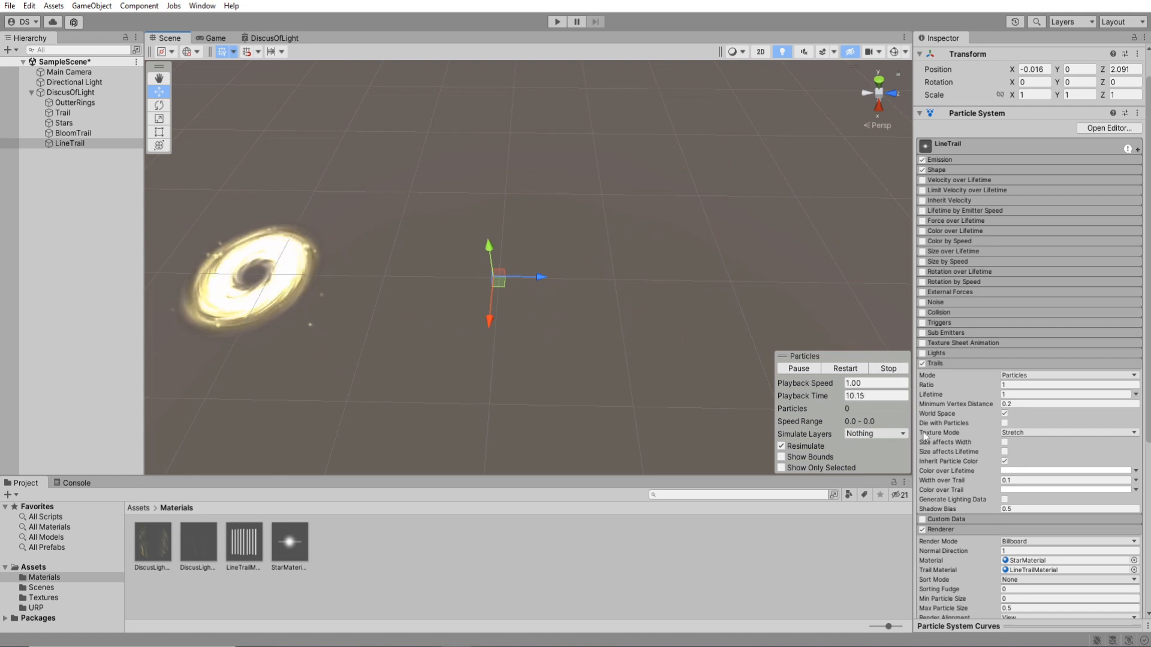
Set the Texture Mode of LineTrail's Trails to Tile and move the emitter to test it.
{"action": "left_click", "coordinate": [1028, 433]}
{"action": "left_click", "coordinate": [1027, 458]}
{"action": "left_click_drag", "start_coordinate": [501, 283], "coordinate": [783, 273]}
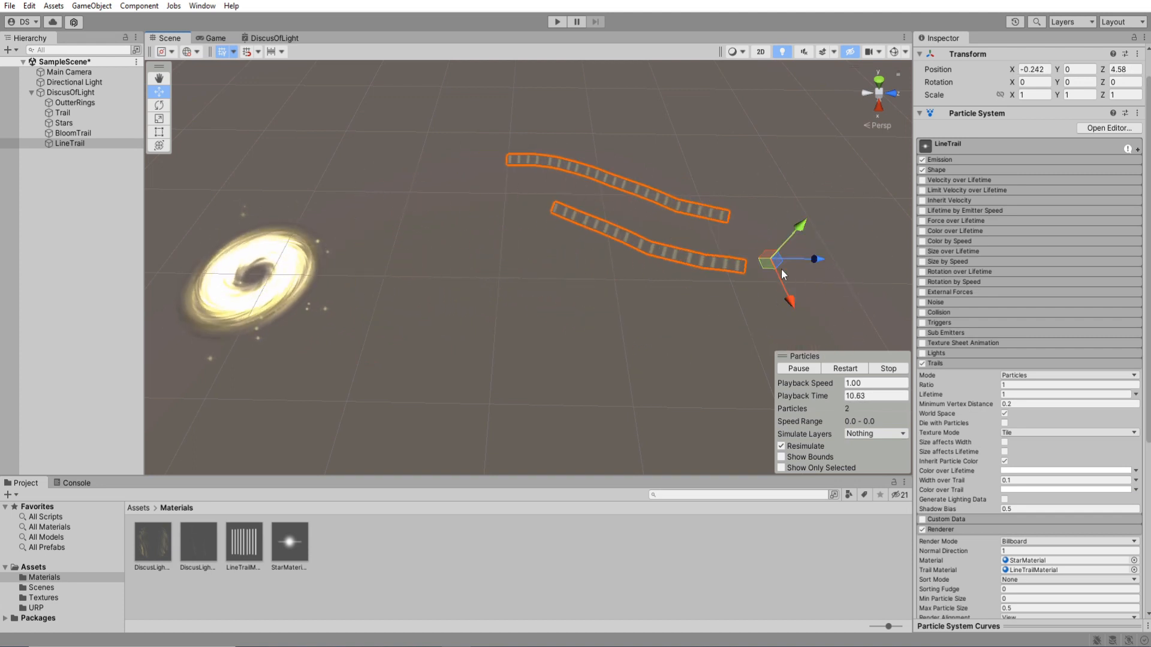
Set LineTrail's Start Color alpha to 150 and test it in motion, alone and together with BloomTrail.
{"action": "left_click", "coordinate": [1040, 146]}
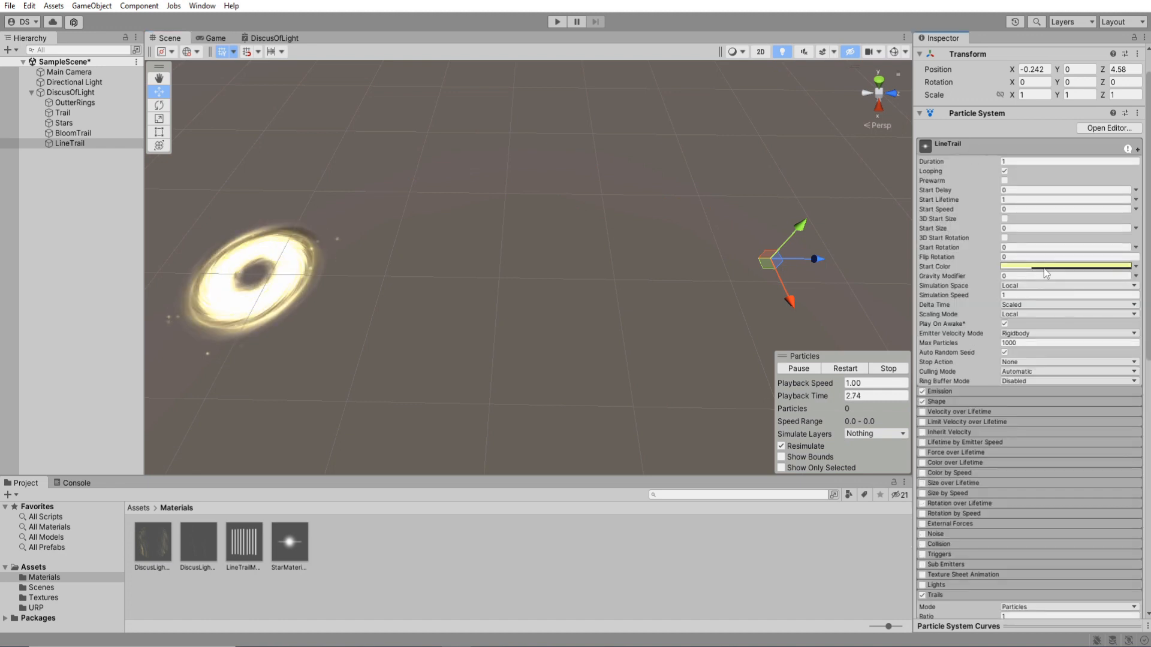
{"action": "left_click", "coordinate": [1044, 268]}
{"action": "left_click", "coordinate": [1123, 514]}
{"action": "type", "text": "150"}
{"action": "left_click_drag", "start_coordinate": [767, 268], "coordinate": [397, 262]}
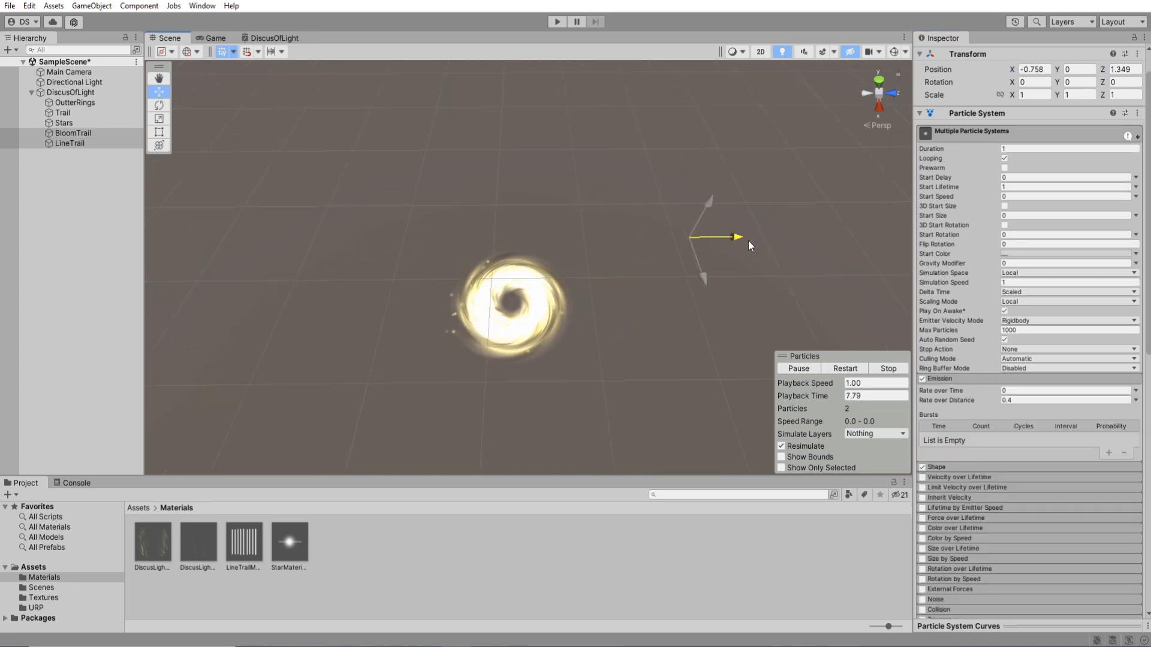
{"action": "left_click_drag", "start_coordinate": [748, 246], "coordinate": [456, 253]}
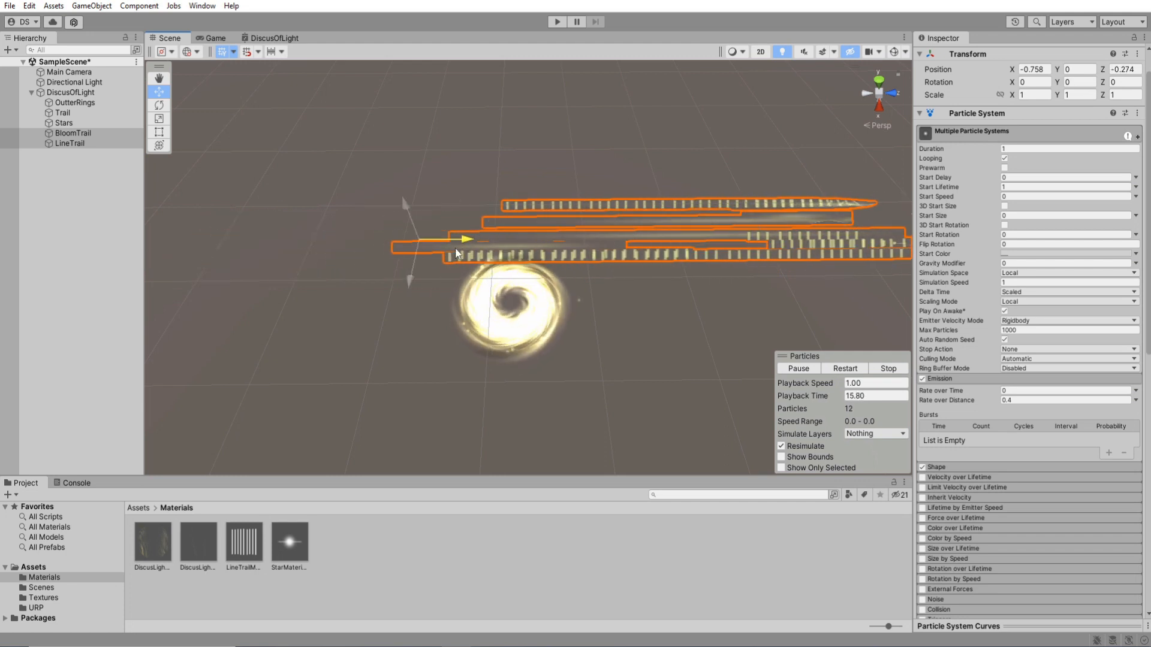
Create a Particle System Force Field, make it a child of DiscusOfLight and rename it Foecefield.
{"action": "right_click", "coordinate": [74, 187]}
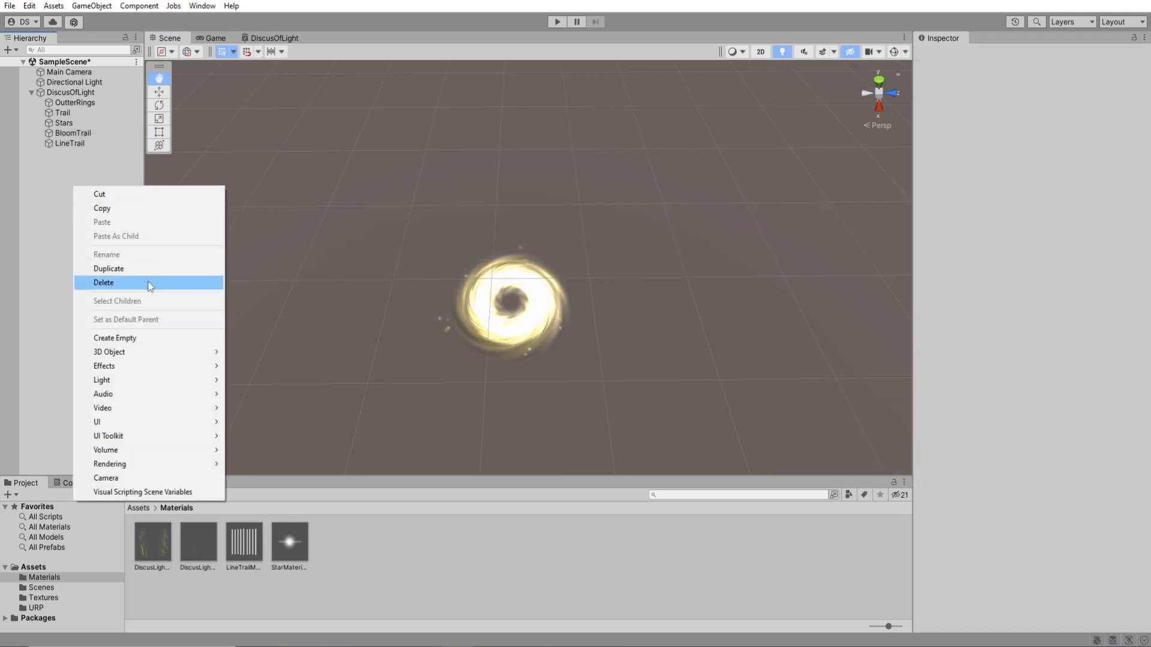
{"action": "mouse_move", "coordinate": [172, 366]}
{"action": "left_click", "coordinate": [307, 380]}
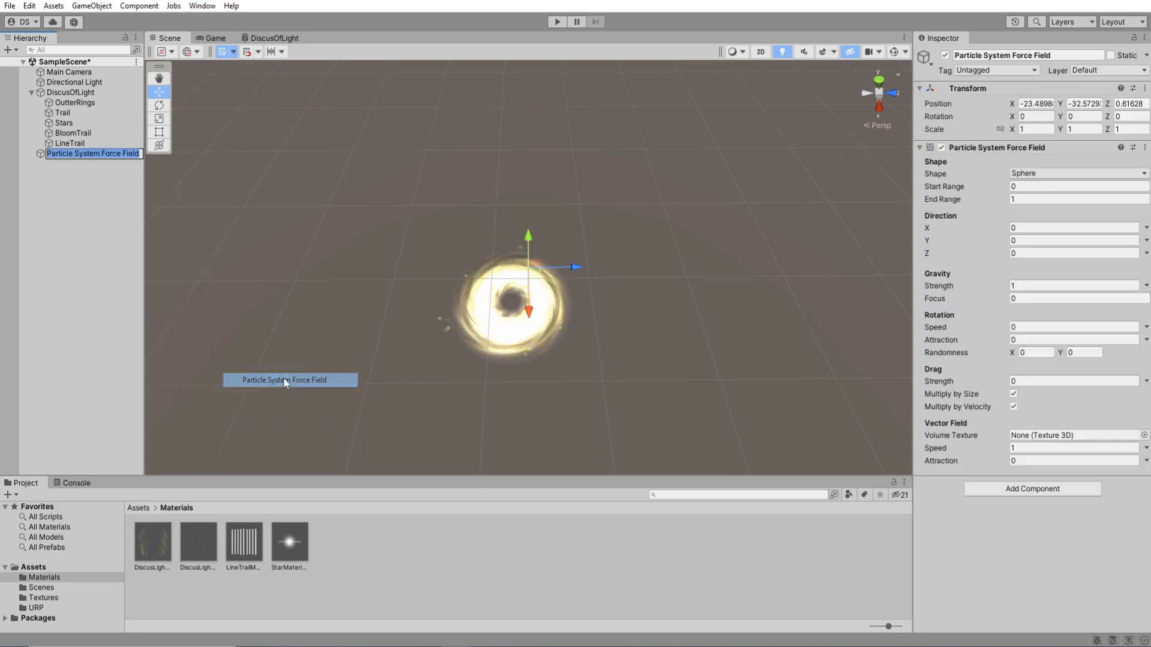
{"action": "left_click_drag", "start_coordinate": [86, 154], "coordinate": [78, 94]}
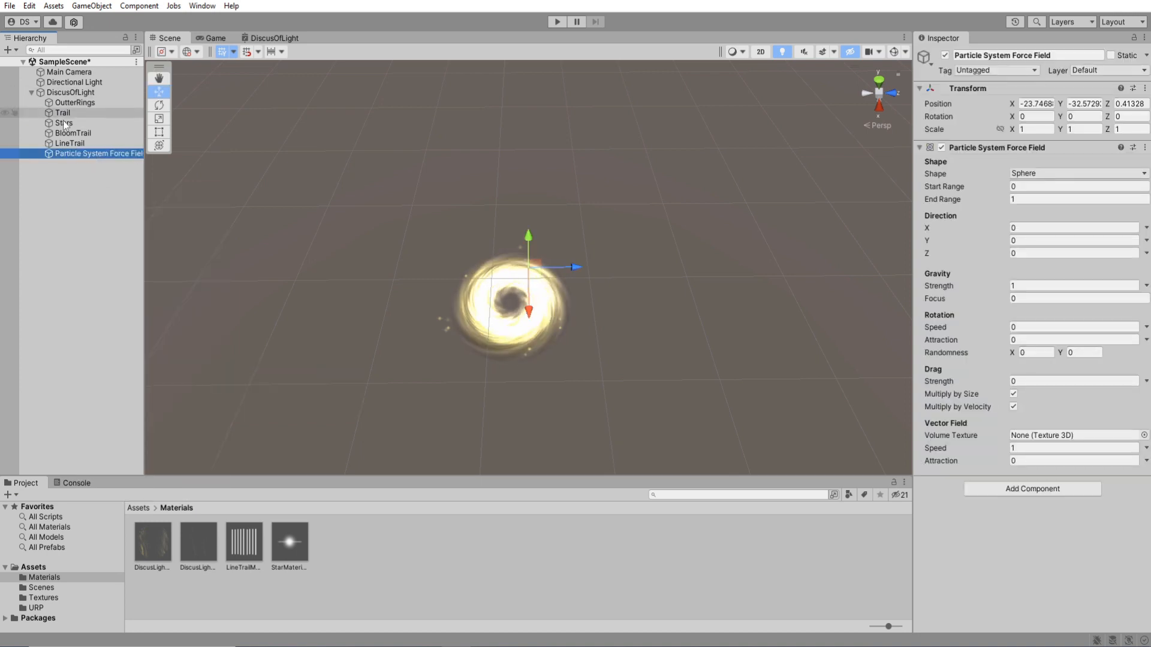
{"action": "left_click", "coordinate": [89, 154]}
{"action": "type", "text": "Foecefield"}
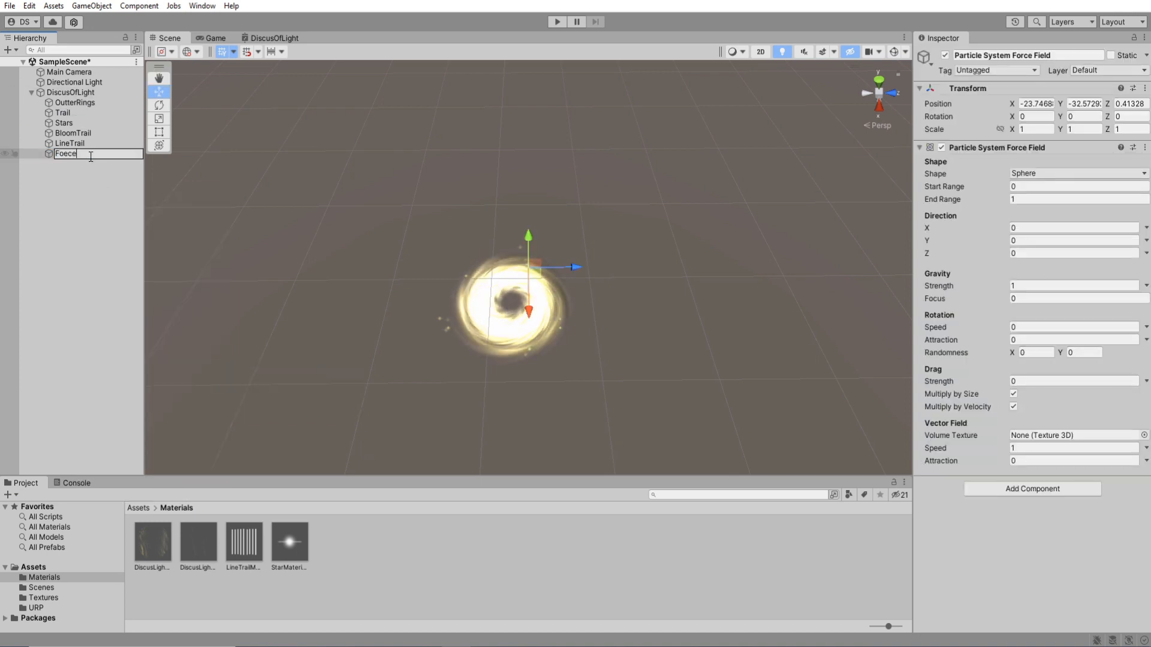
{"action": "key", "text": "Return"}
Set Foecefield's position to 0 on all axes and its Gravity Strength to 5.
{"action": "mouse_move", "coordinate": [528, 282]}
{"action": "left_mouse_down", "text": "alt"}
{"action": "mouse_move", "coordinate": [577, 290]}
{"action": "mouse_move", "coordinate": [495, 295]}
{"action": "mouse_move", "coordinate": [509, 303]}
{"action": "mouse_move", "coordinate": [517, 288]}
{"action": "left_mouse_up", "text": "alt"}
{"action": "left_click", "coordinate": [1034, 104]}
{"action": "type", "text": "0"}
{"action": "key", "text": "Tab"}
{"action": "type", "text": "0"}
{"action": "key", "text": "Tab"}
{"action": "type", "text": "0"}
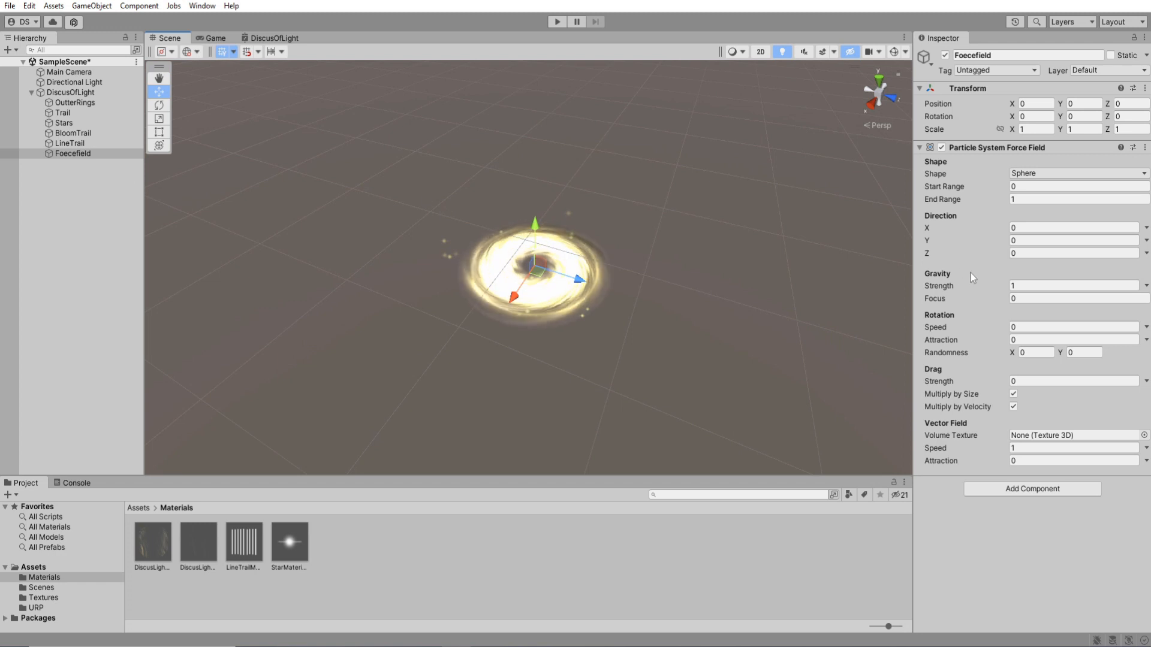
{"action": "left_click", "coordinate": [955, 287]}
{"action": "type", "text": "5"}
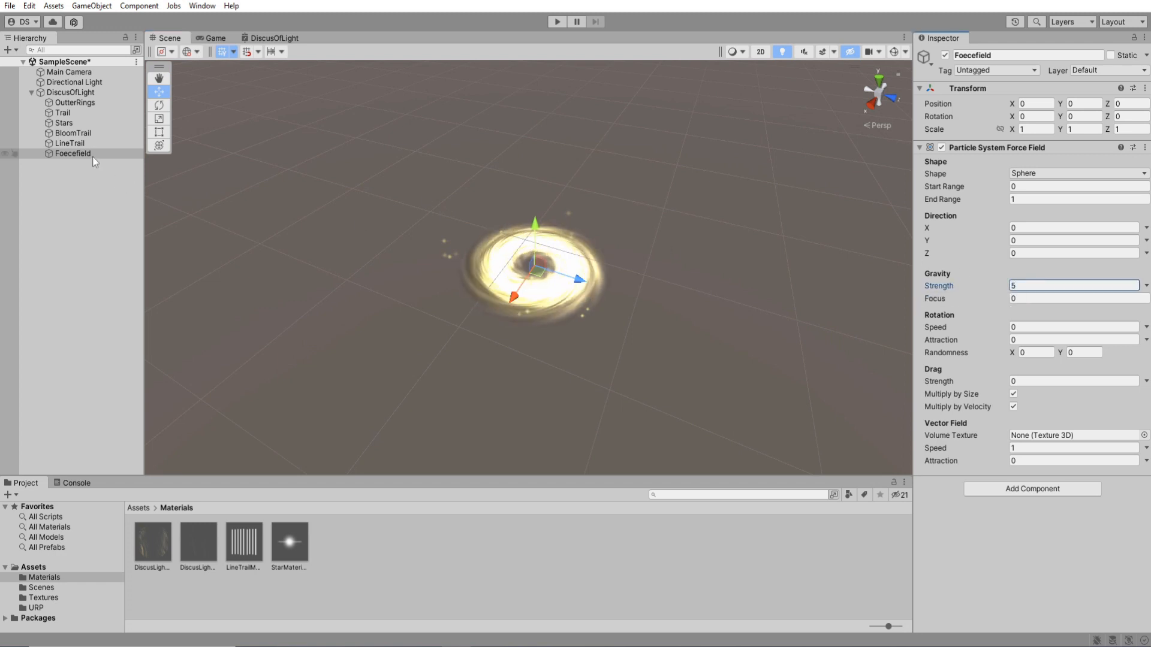
Enable the External Forces module on both BloomTrail and LineTrail.
{"action": "left_click", "coordinate": [81, 144]}
{"action": "left_click", "coordinate": [80, 134], "text": "ctrl"}
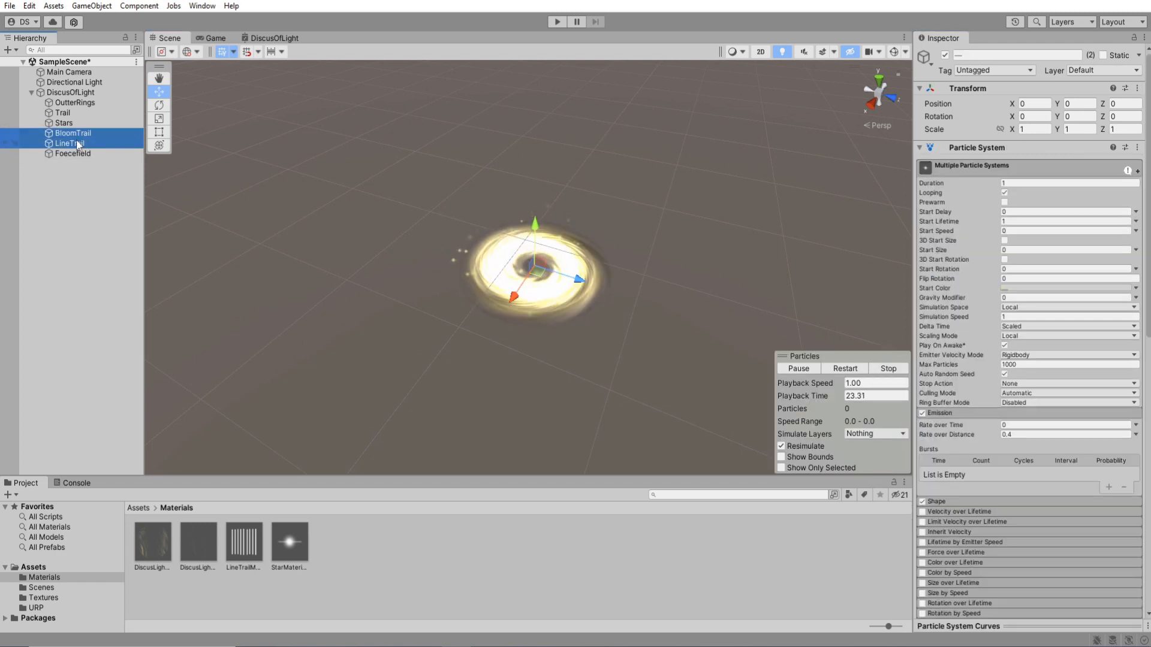
{"action": "left_click", "coordinate": [964, 171]}
{"action": "left_click", "coordinate": [944, 182]}
{"action": "left_click", "coordinate": [940, 385]}
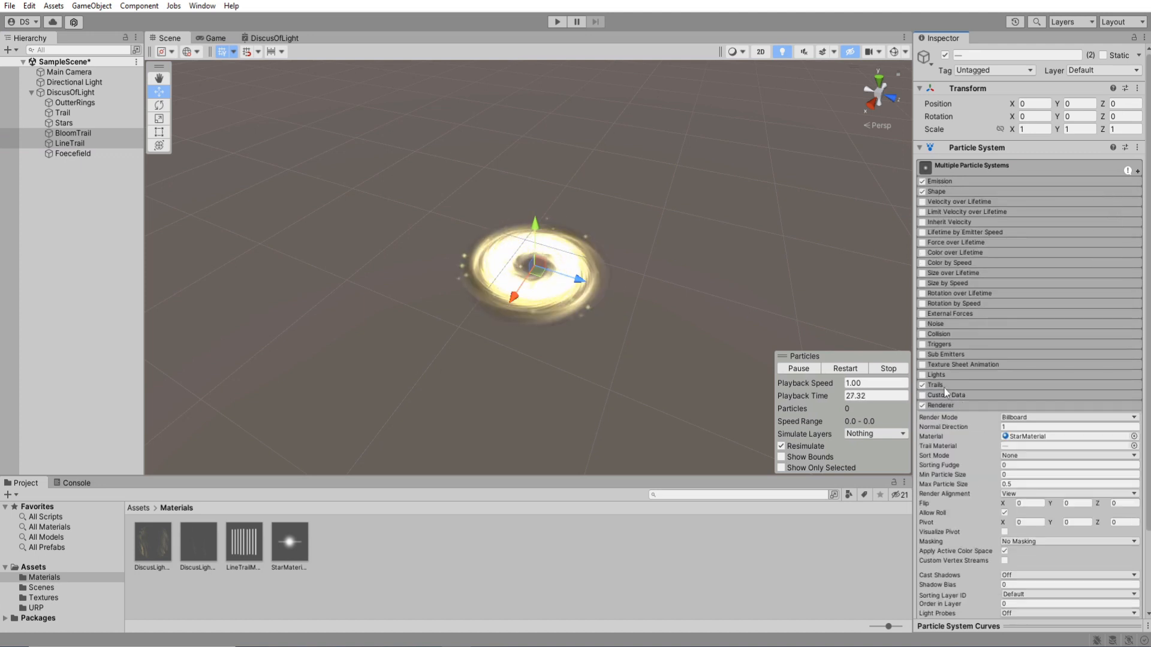
{"action": "left_click", "coordinate": [944, 406]}
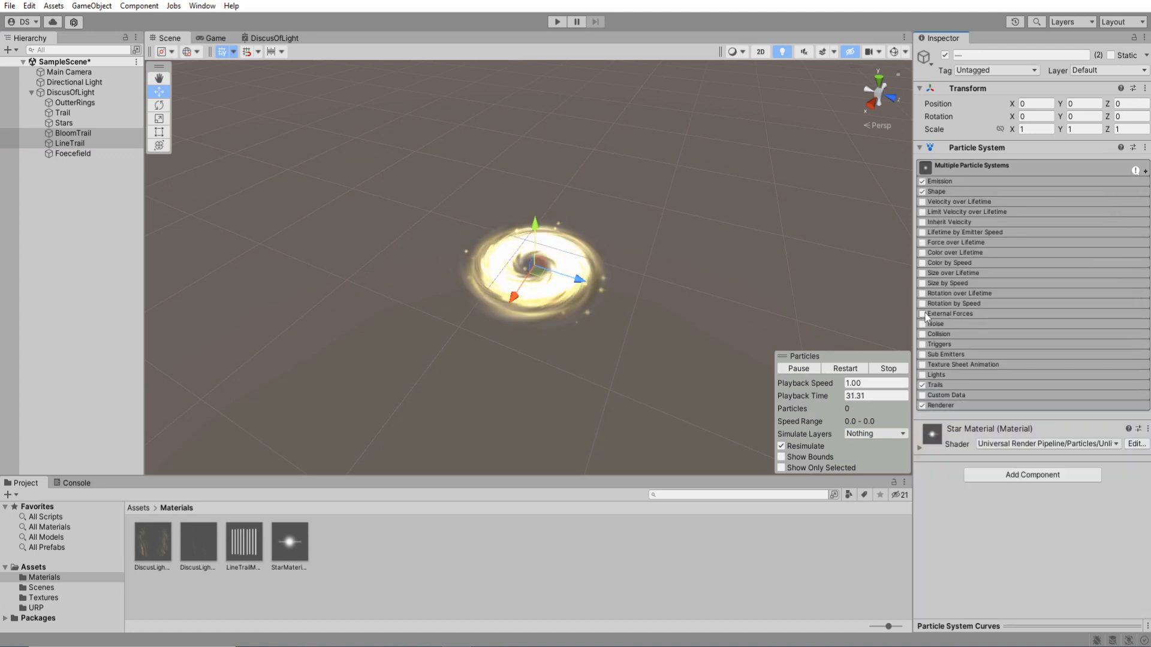
{"action": "left_click", "coordinate": [948, 314]}
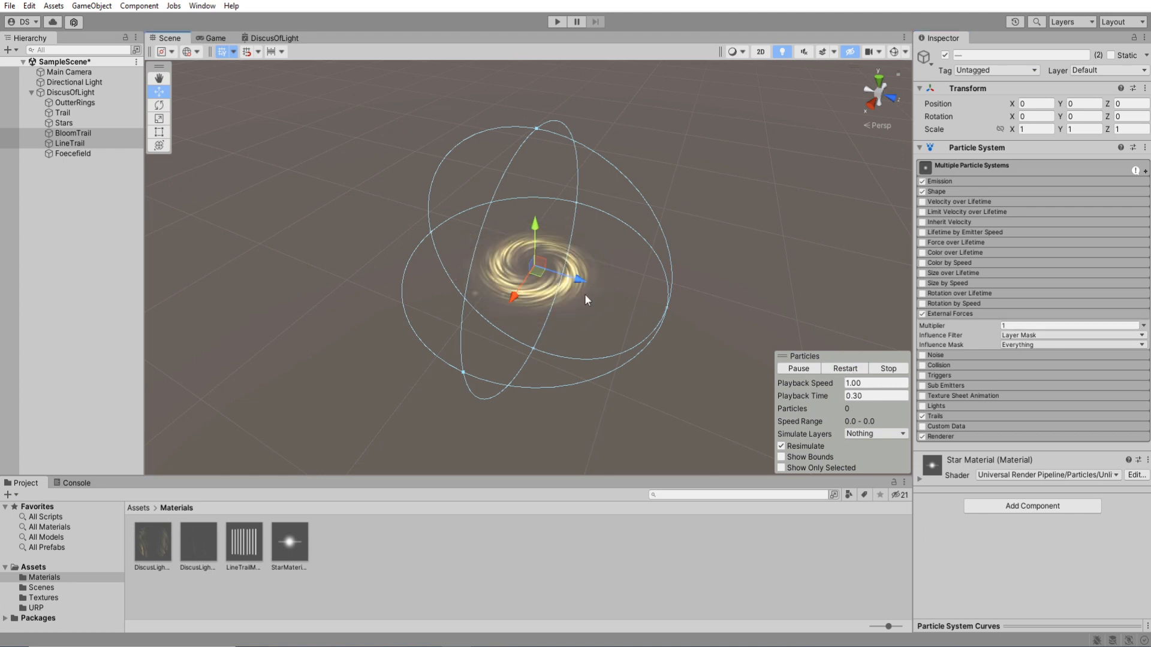
Test BloomTrail, LineTrail and Foecefield by moving them together, and undo the move.
{"action": "left_click", "coordinate": [74, 153], "text": "ctrl"}
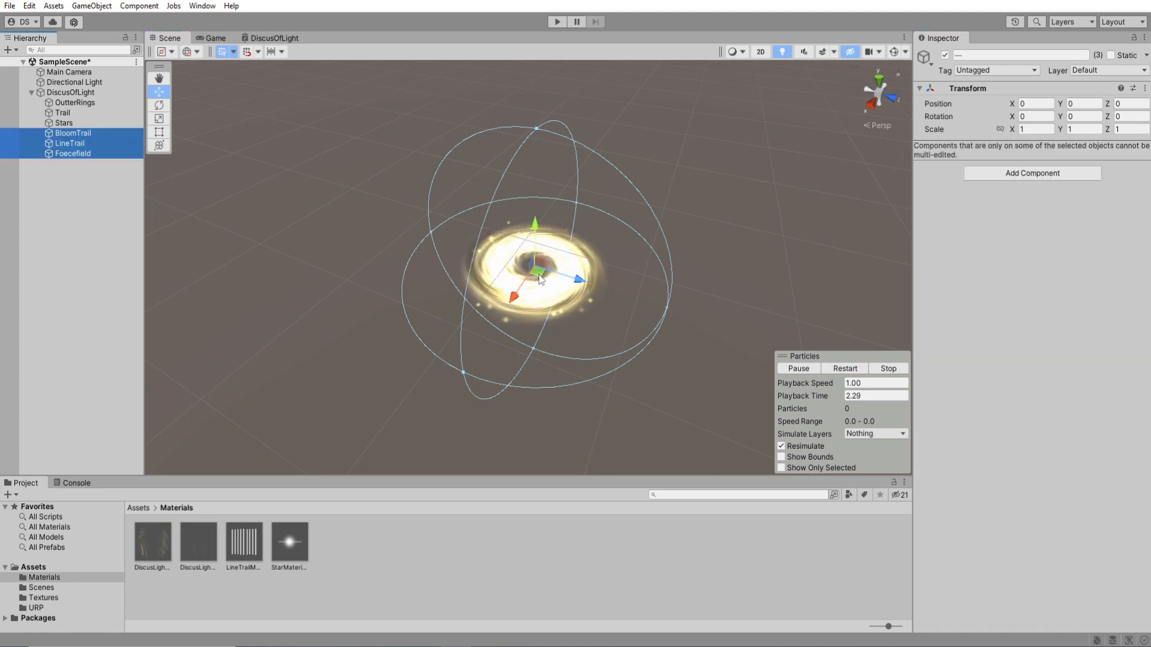
{"action": "left_click_drag", "start_coordinate": [583, 241], "coordinate": [566, 265]}
{"action": "key", "text": "ctrl+z"}
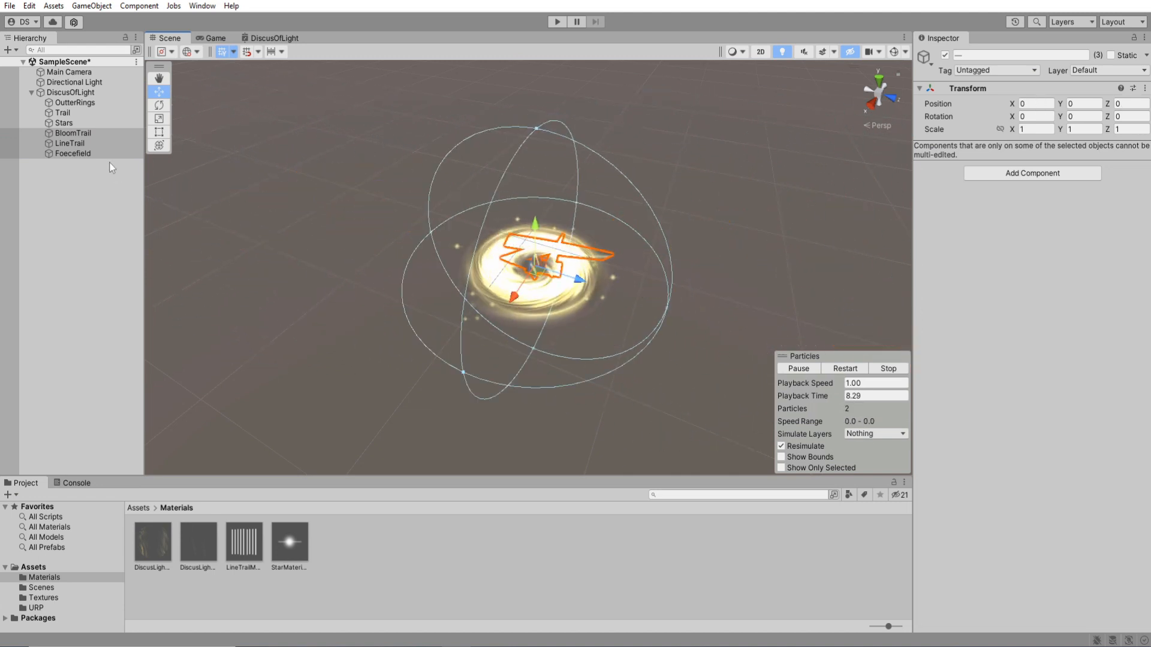
Set the External Forces Multiplier of BloomTrail and LineTrail to 0.1 and test both by moving them together with Foecefield.
{"action": "key", "text": "ctrl+z"}
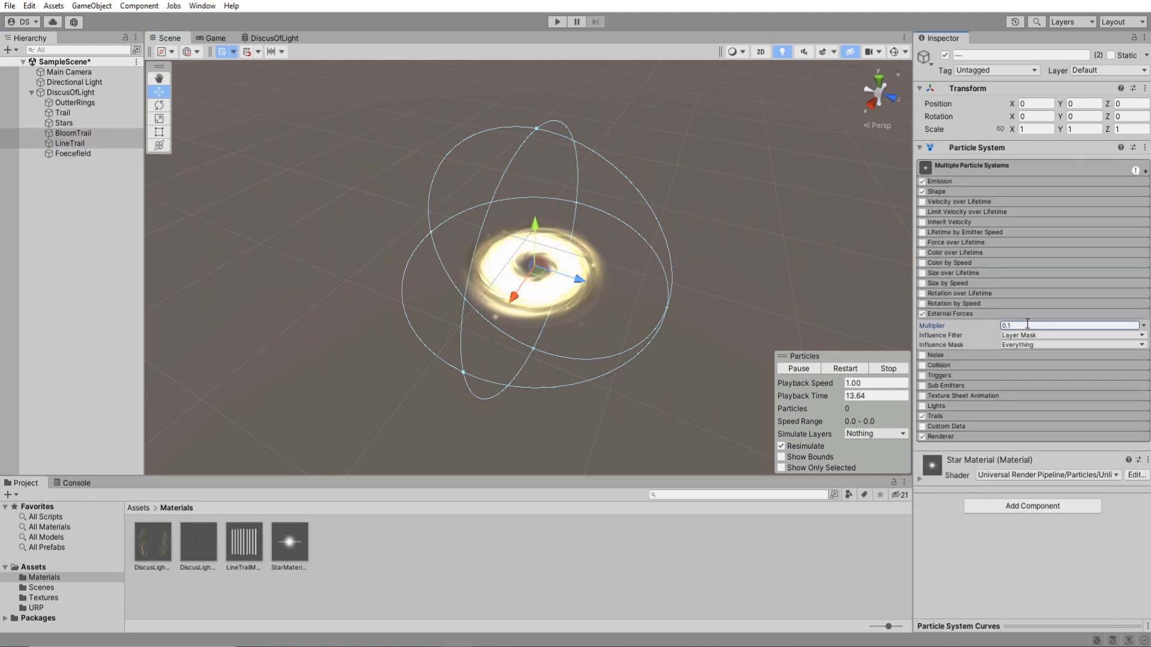
{"action": "left_click", "coordinate": [81, 136]}
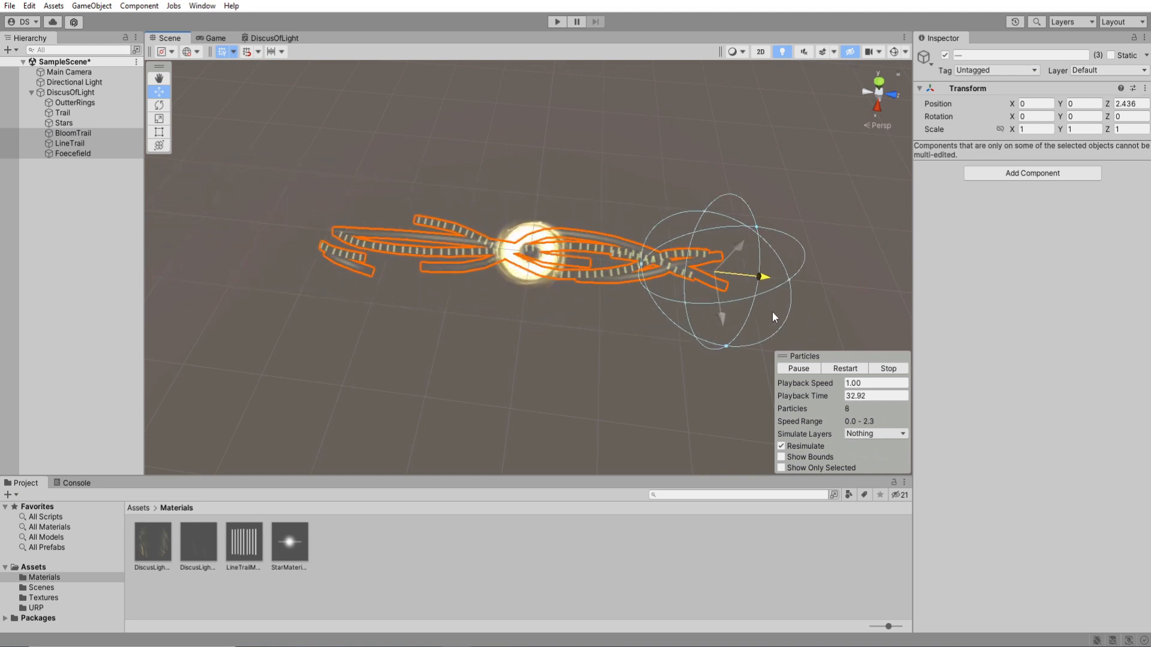
{"action": "left_click_drag", "start_coordinate": [773, 318], "coordinate": [916, 340]}
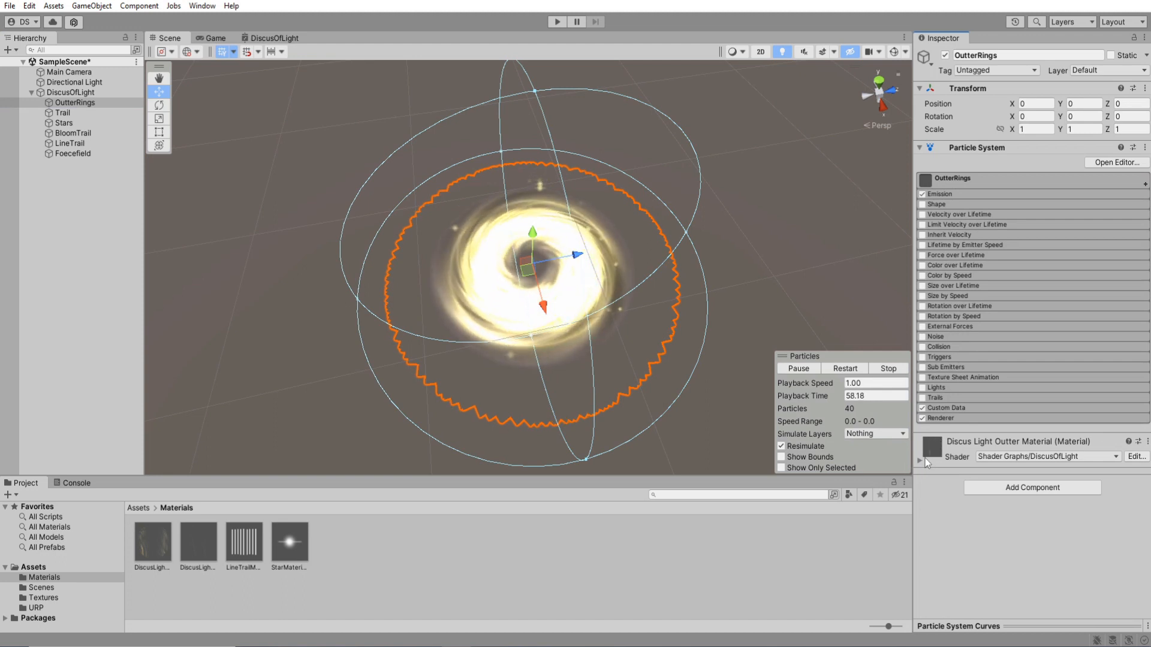
Set the Brightness of the OutterRings material to 30.
{"action": "scroll", "coordinate": [957, 502], "scroll_direction": "down", "scroll_amount": 2}
{"action": "left_click", "coordinate": [1033, 496]}
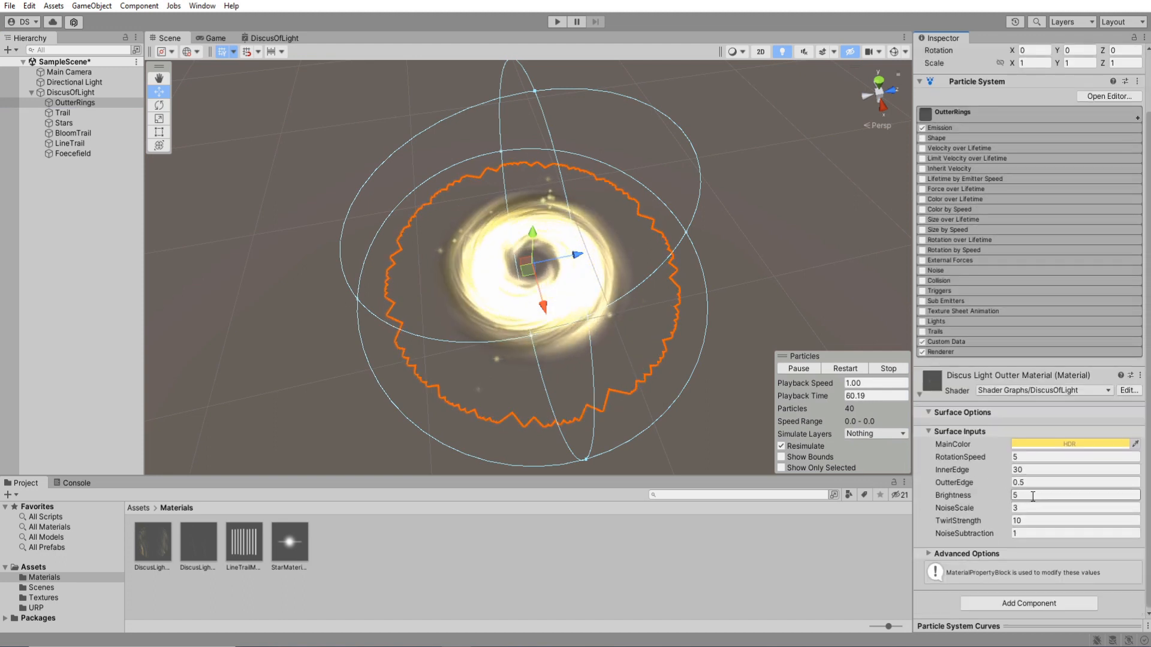
{"action": "type", "text": "10"}
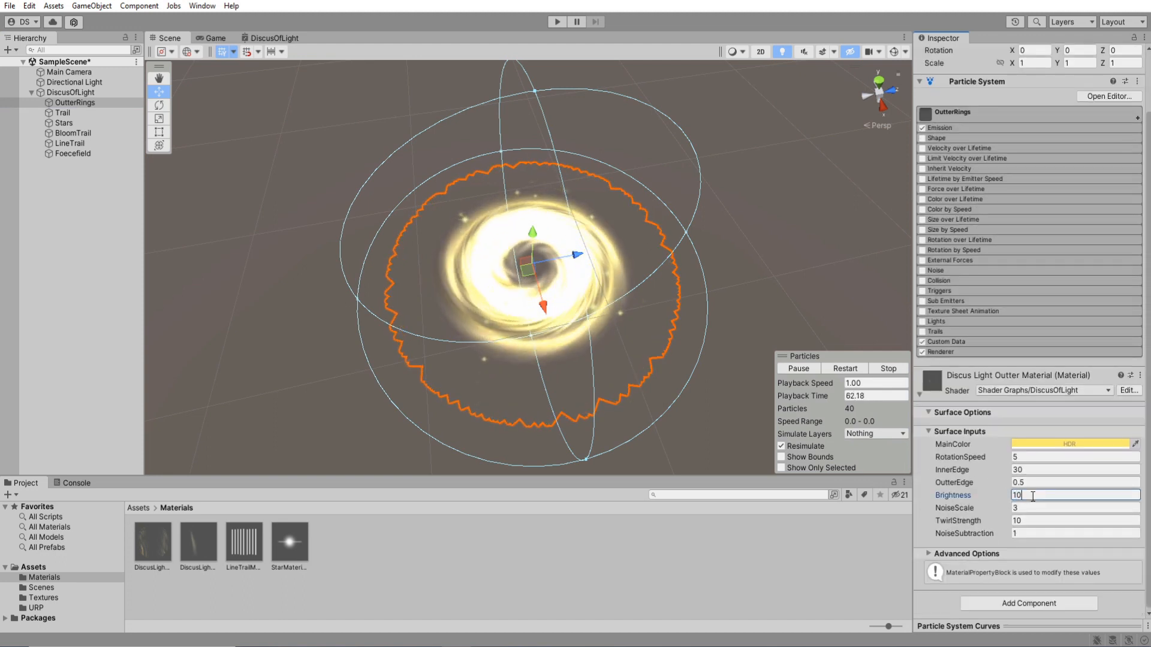
{"action": "key", "text": "BackSpace"}
{"action": "type", "text": "3"}
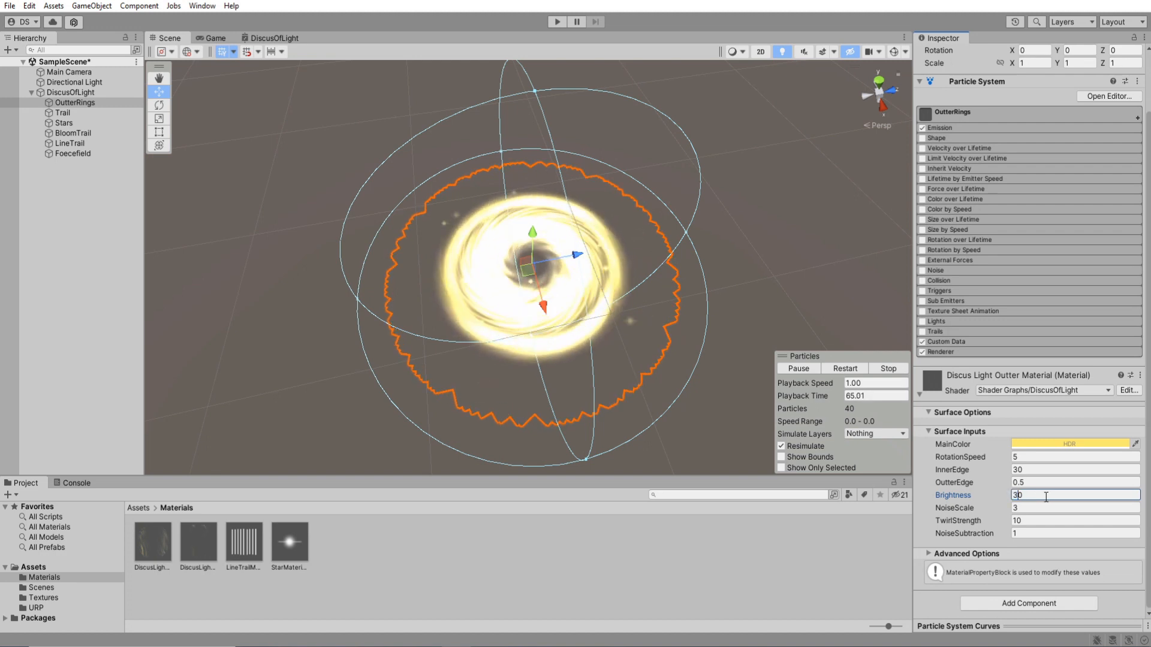
Set OutterRings' emission Rate over Time to 5 and its material's InnerEdge to 15.
{"action": "left_click", "coordinate": [940, 127]}
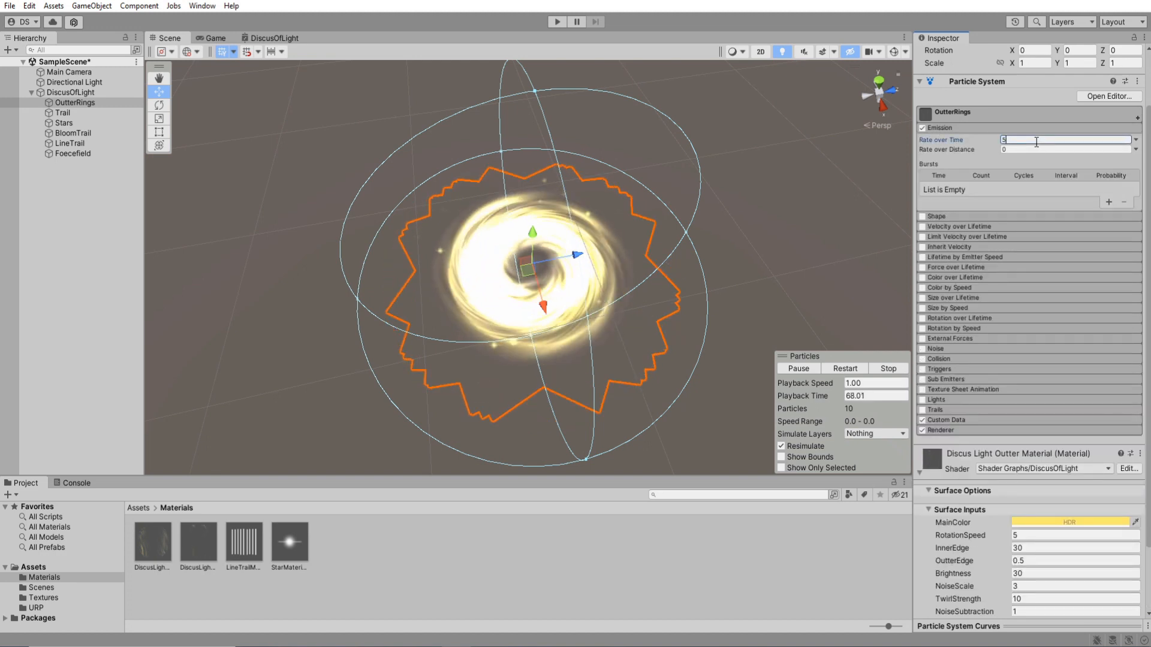
{"action": "left_click", "coordinate": [947, 128]}
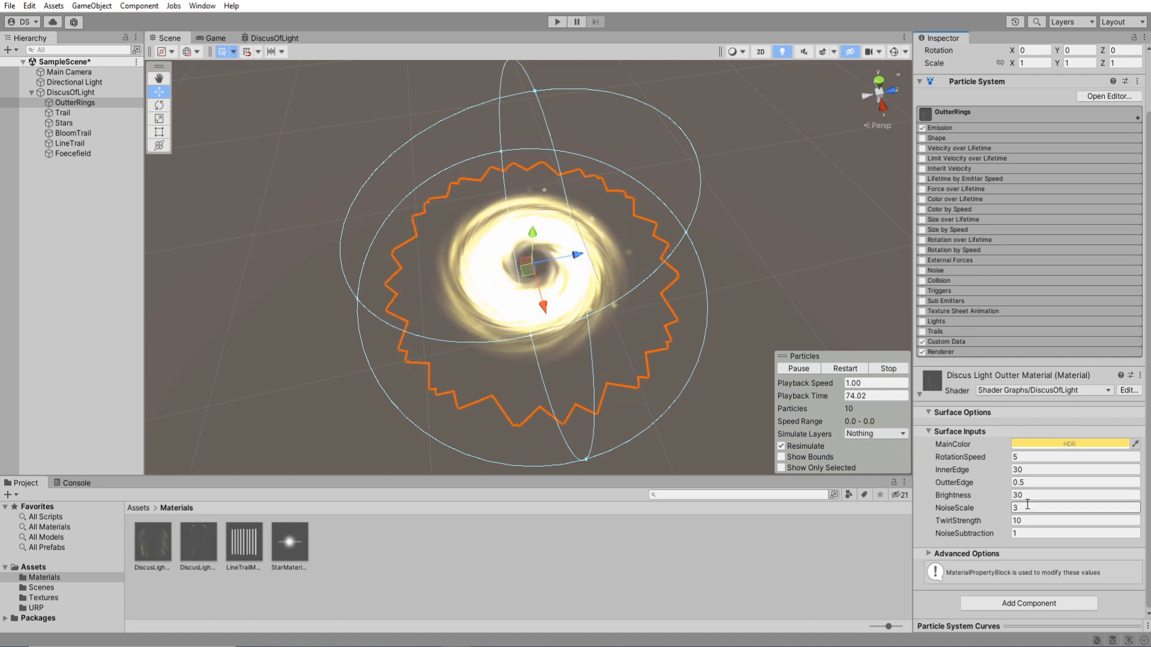
{"action": "left_click", "coordinate": [1029, 470]}
{"action": "type", "text": "20"}
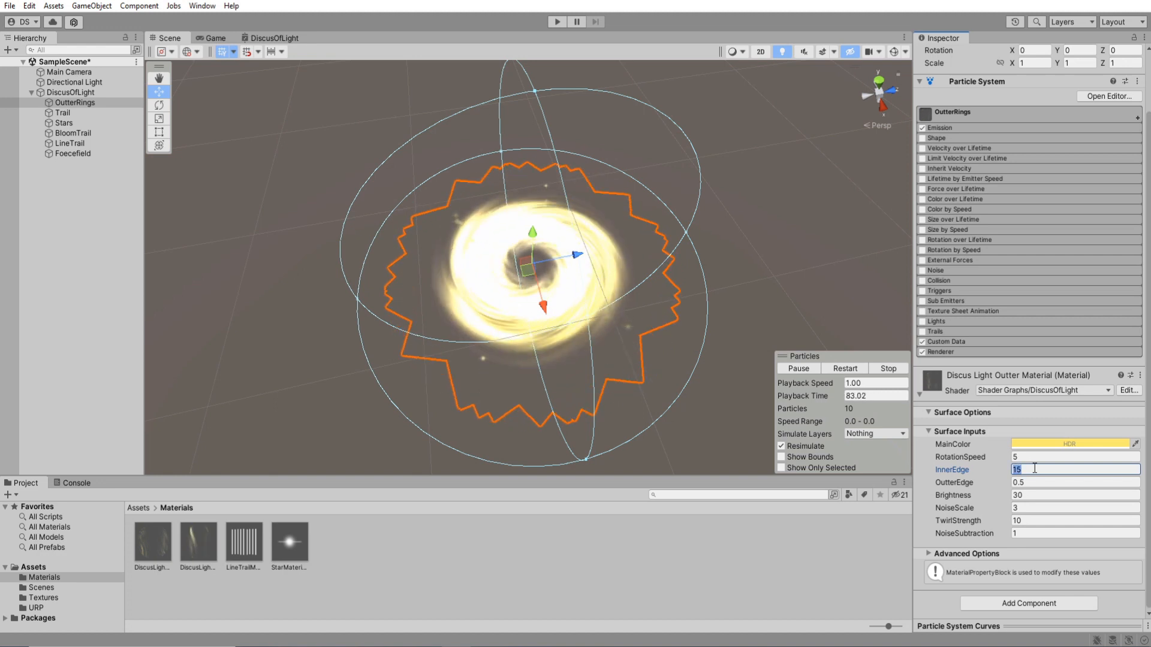
Enable Size over Lifetime on Trail with a curve descending from 1 to 0.
{"action": "left_click", "coordinate": [71, 92]}
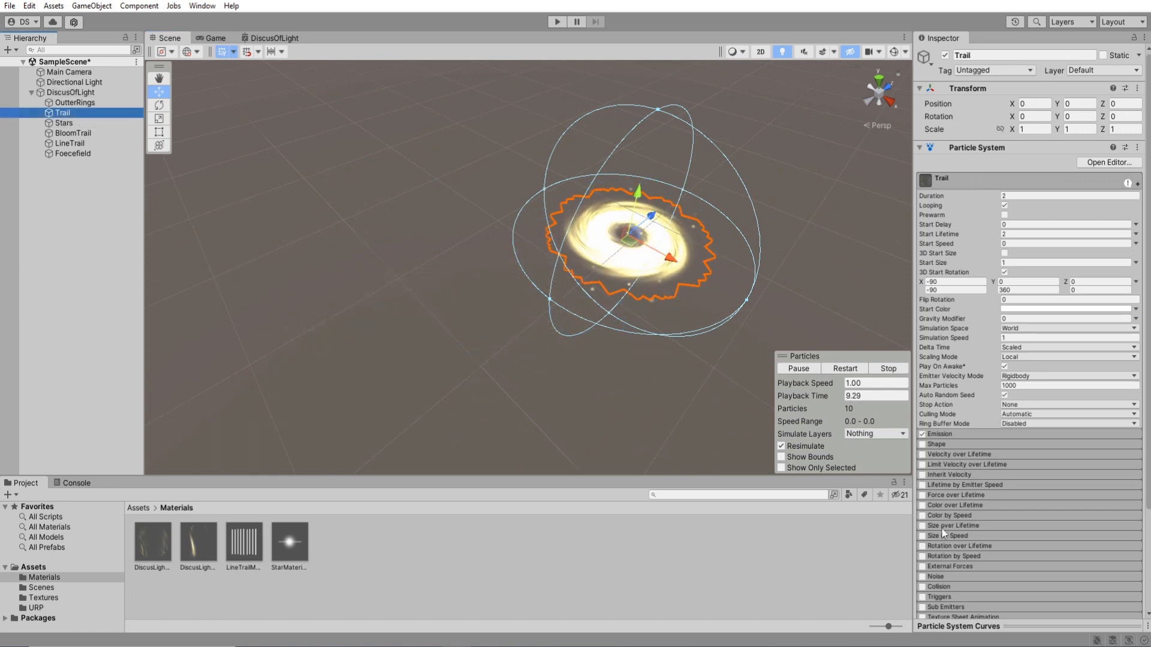
{"action": "left_click", "coordinate": [959, 526]}
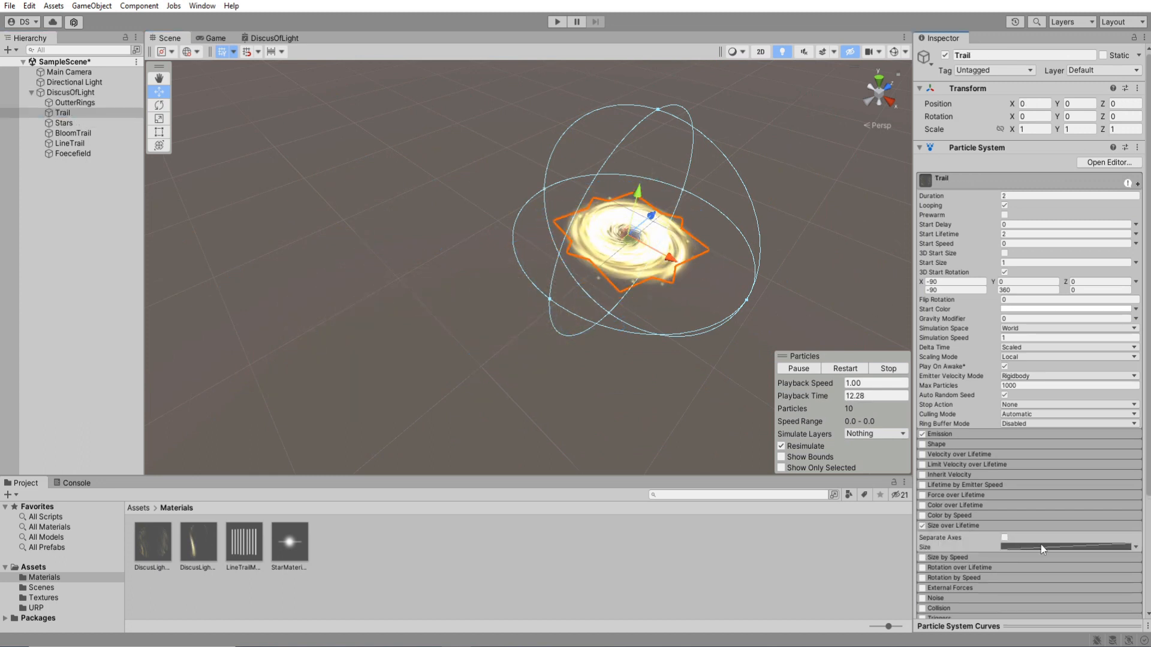
{"action": "left_click", "coordinate": [1040, 622]}
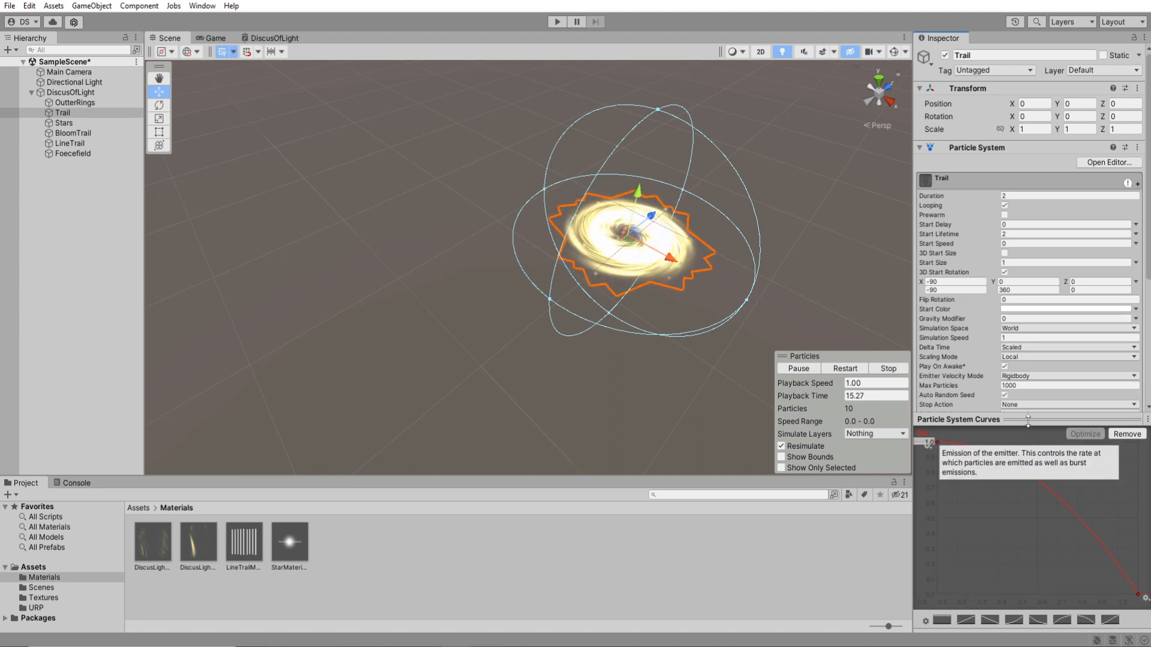
{"action": "left_click", "coordinate": [1072, 420]}
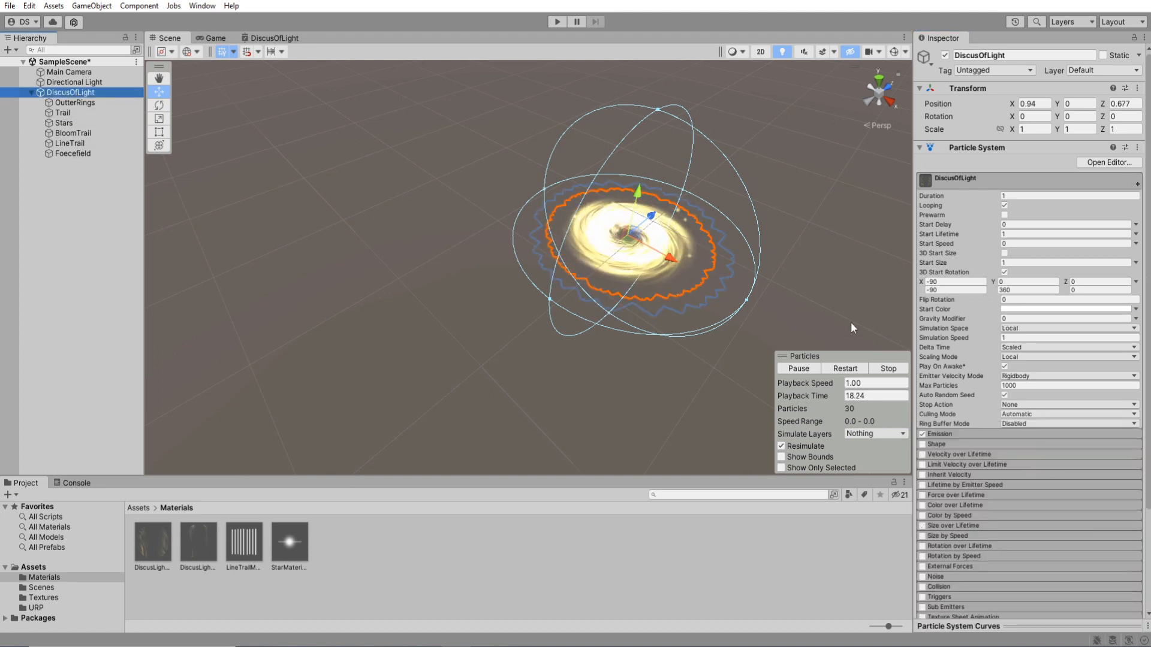
Test the whole DiscusOfLight effect by moving it around the scene and restarting its playback, and clear the selection.
{"action": "left_click_drag", "start_coordinate": [475, 178], "coordinate": [408, 273]}
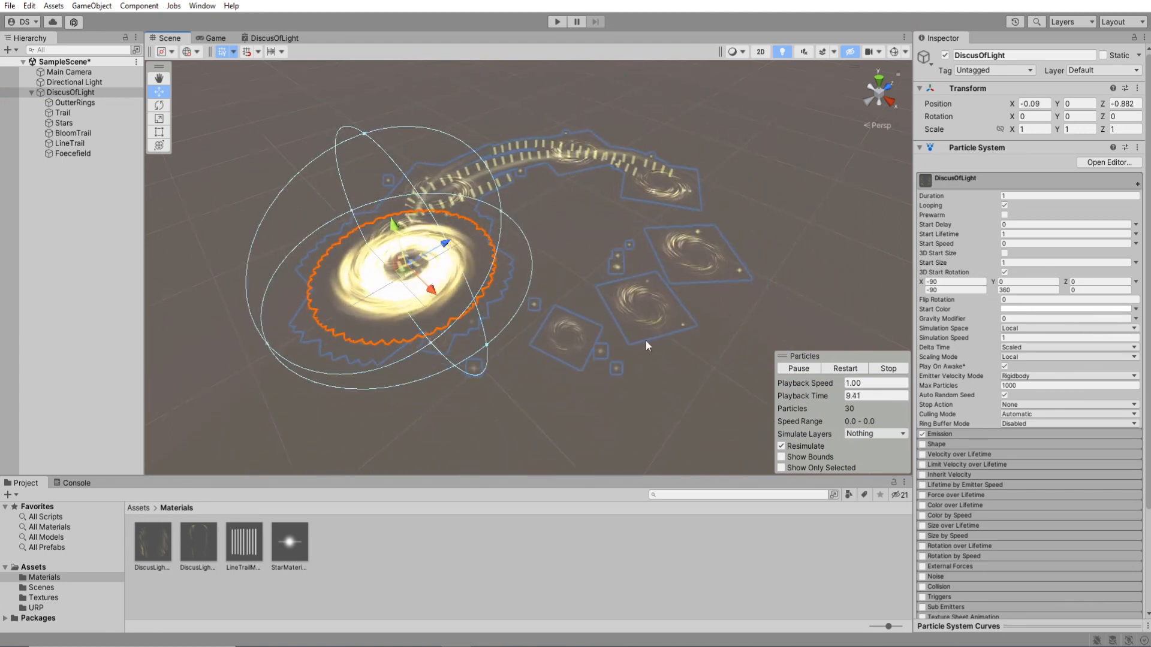
{"action": "left_click", "coordinate": [839, 368]}
{"action": "scroll", "coordinate": [674, 324], "scroll_direction": "down", "scroll_amount": 4}
{"action": "middle_click_drag", "start_coordinate": [671, 324], "coordinate": [708, 336]}
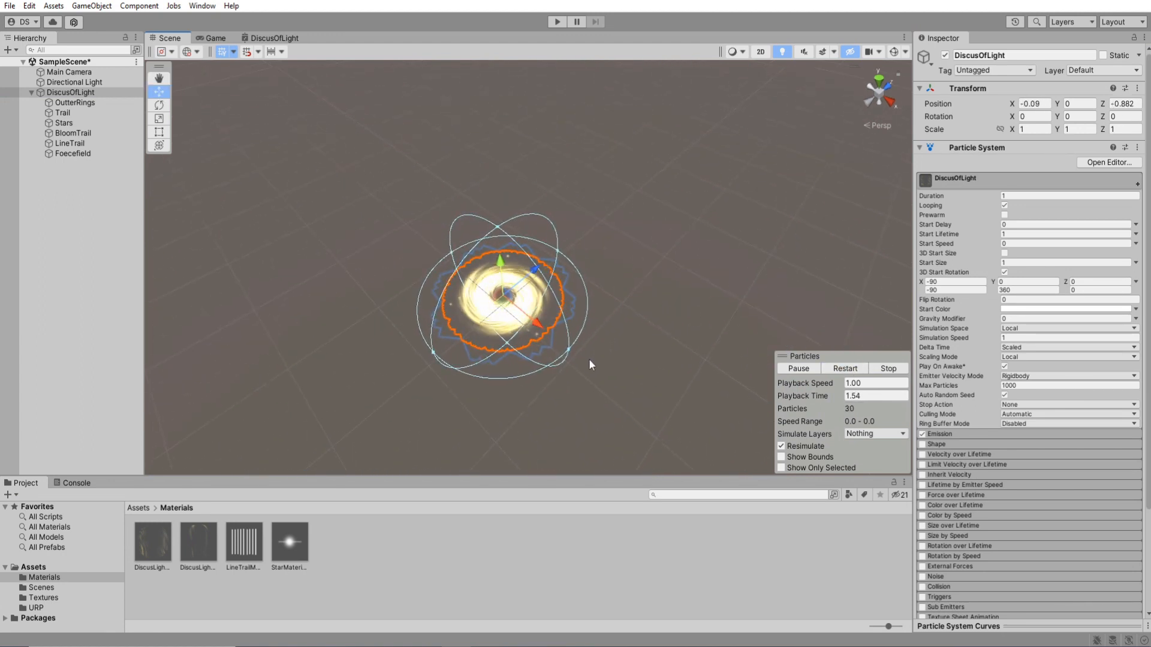
{"action": "left_click", "coordinate": [88, 217]}
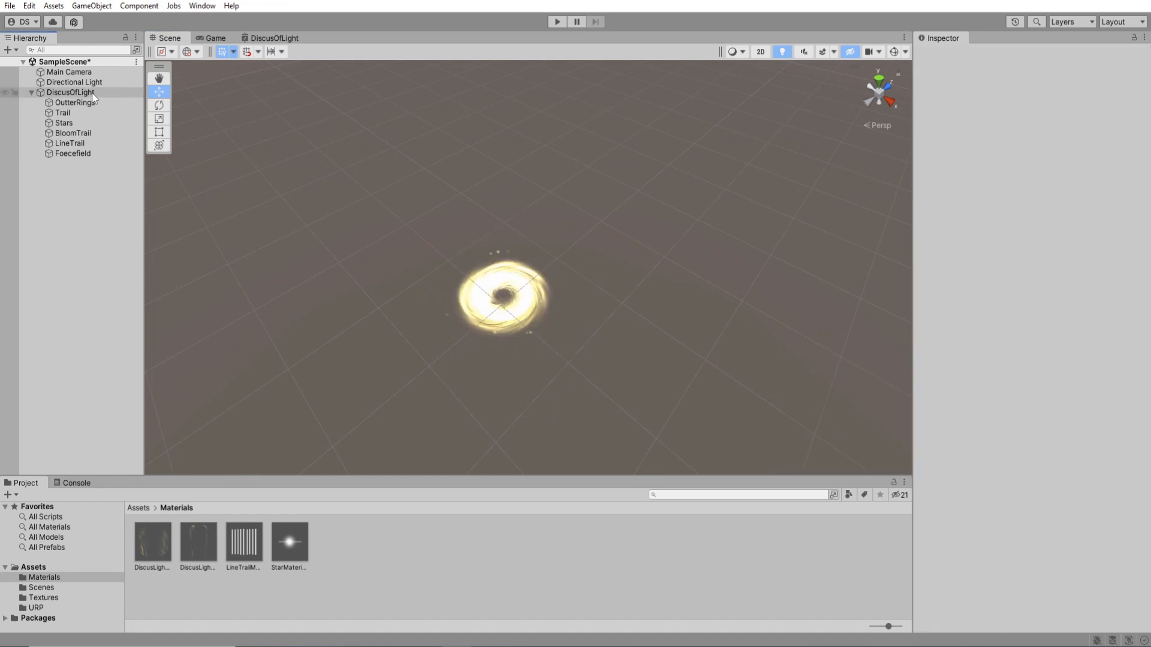